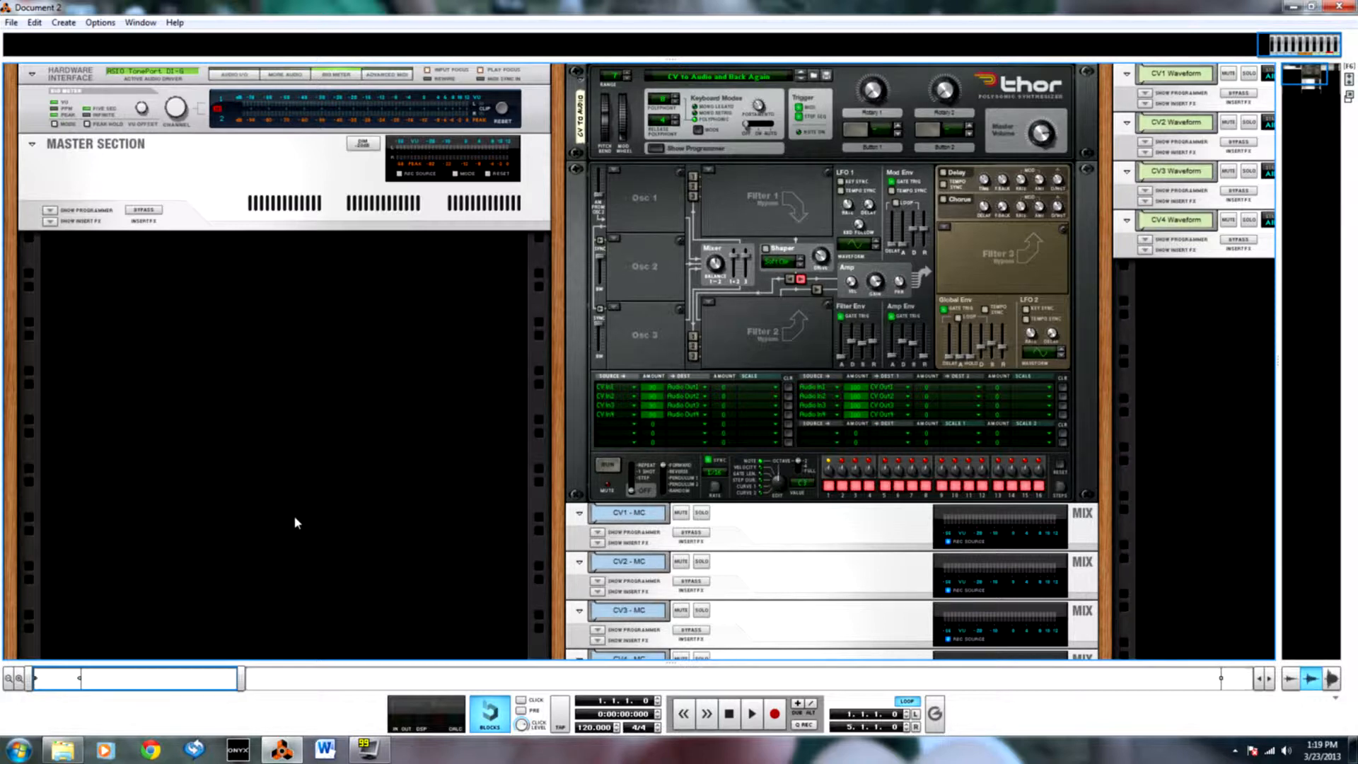
Create a Combinator in the empty rack space and add a Pulsar Dual LFO inside it.
right_click(332, 381)
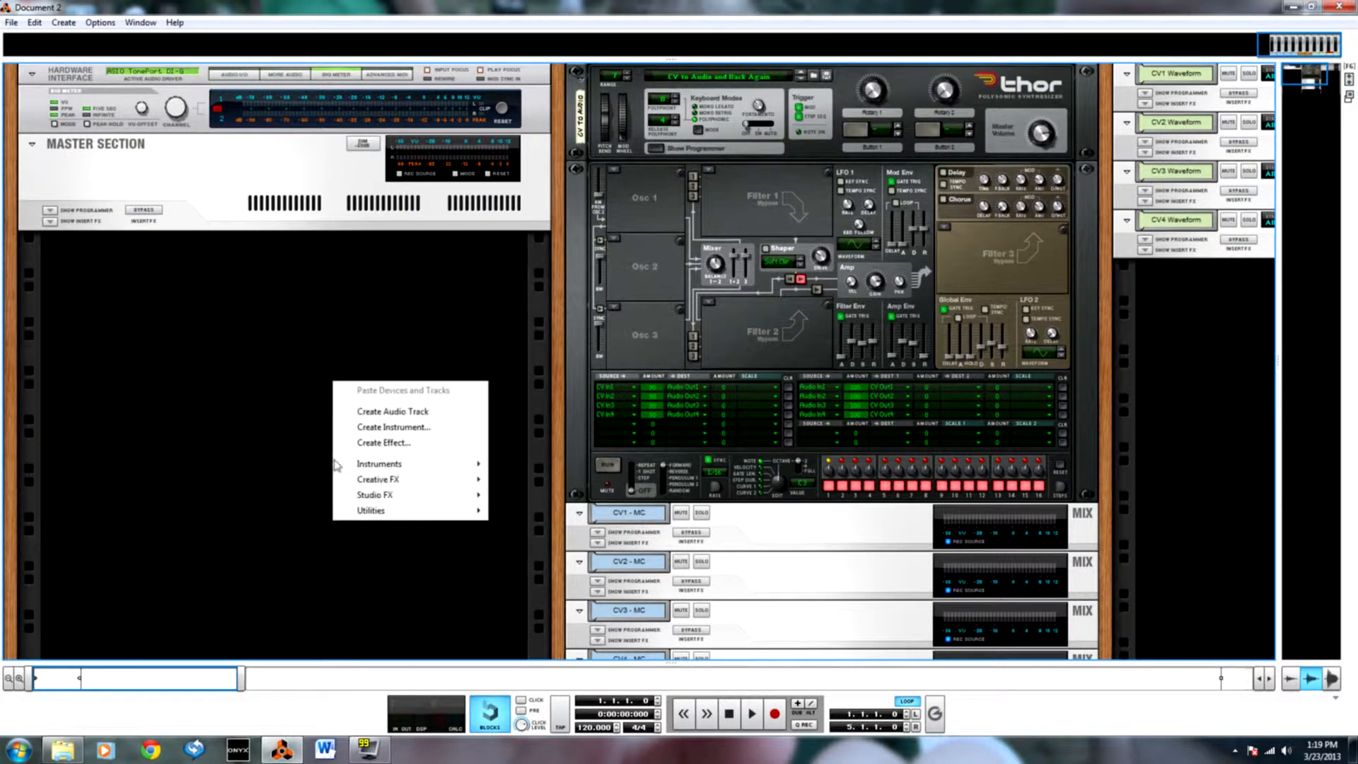
mouse_move(410, 511)
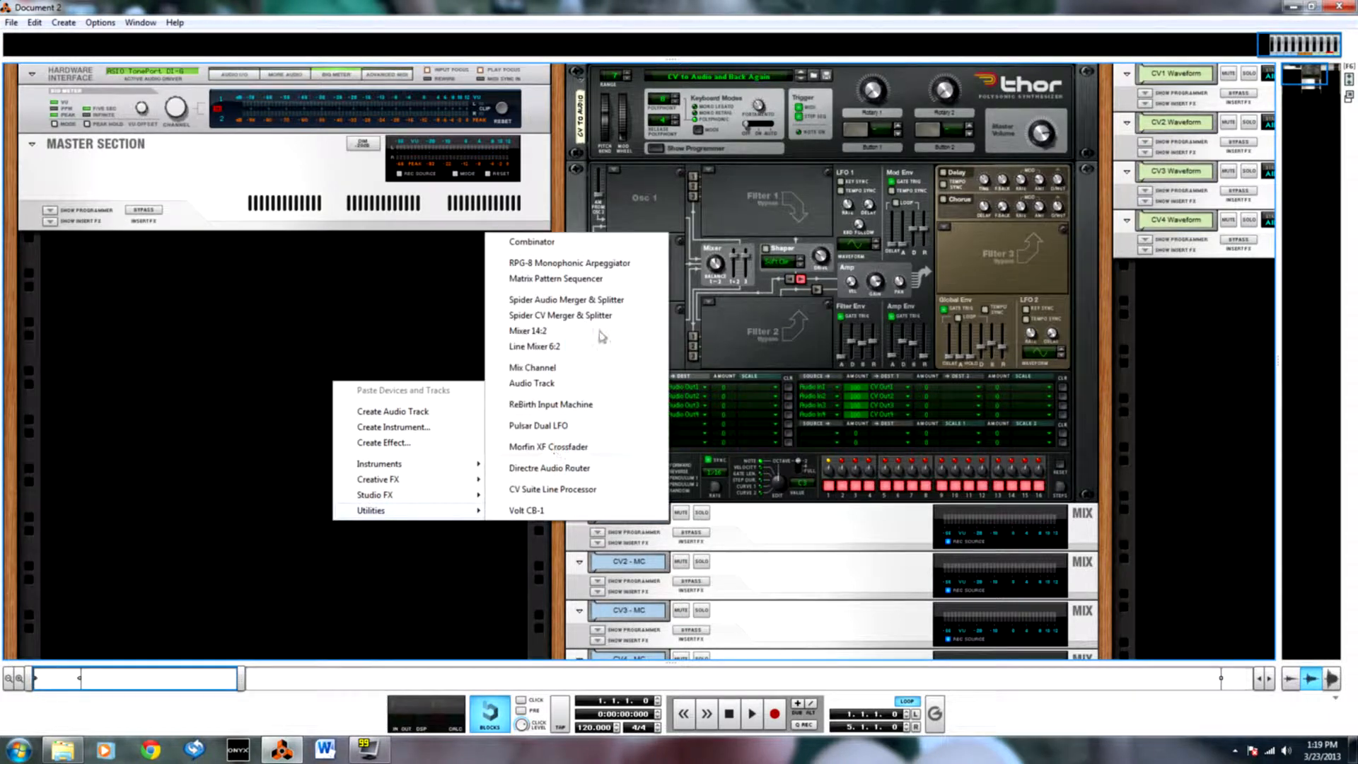
click(580, 241)
right_click(235, 367)
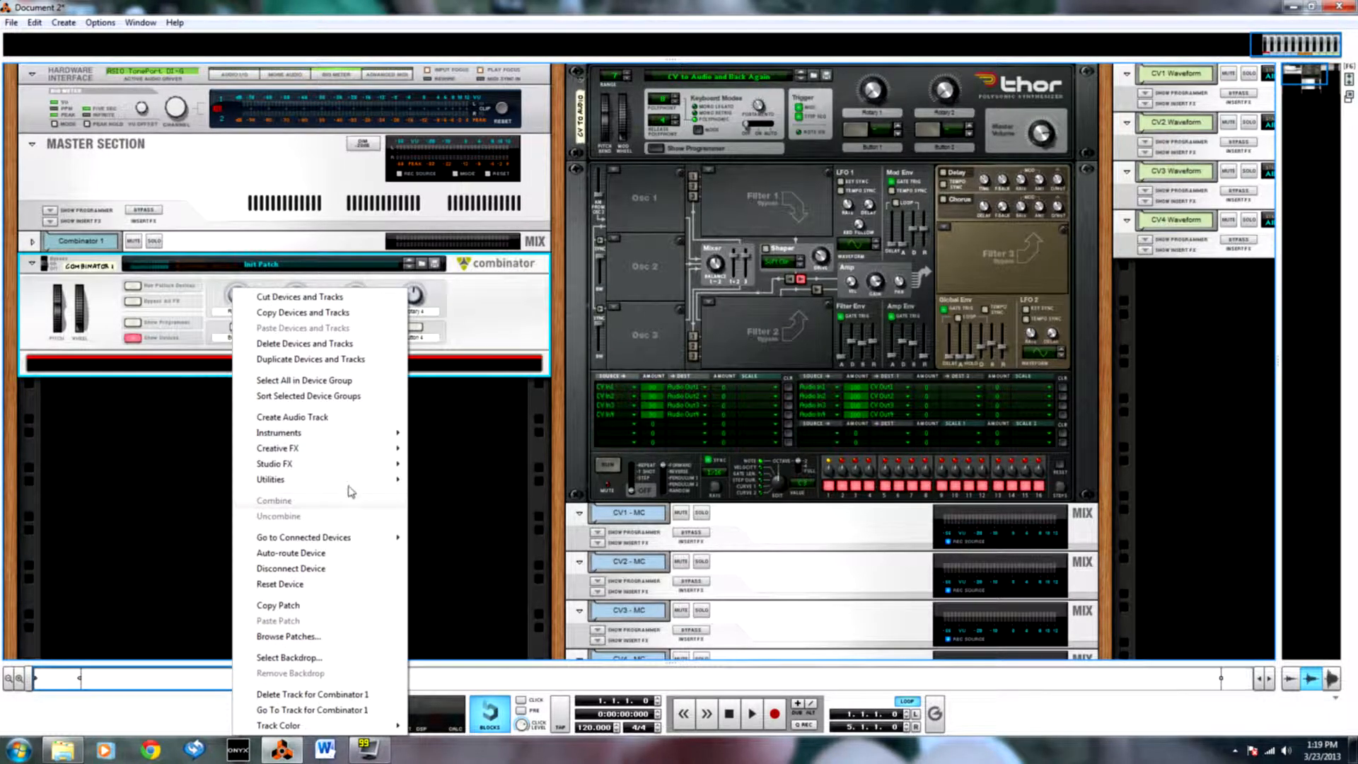
mouse_move(352, 483)
click(459, 664)
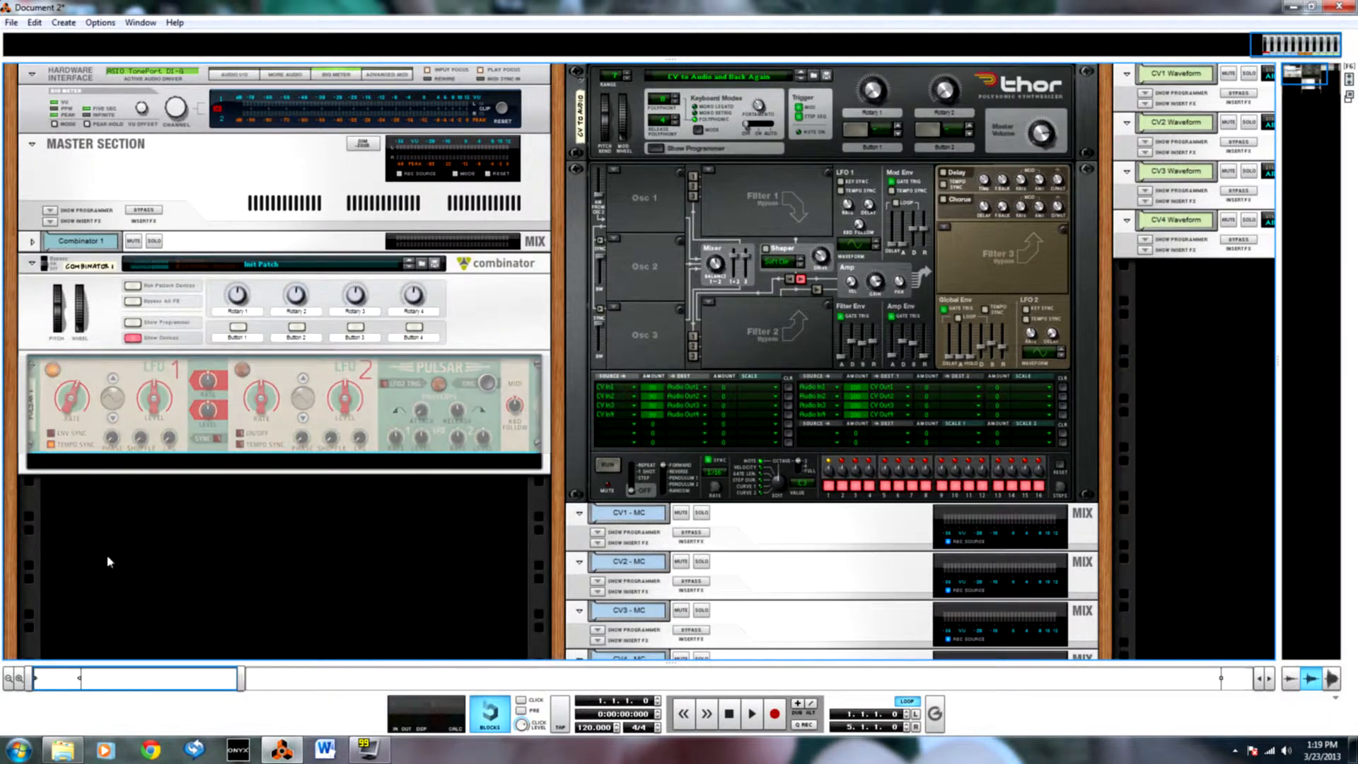
Show the Combinator's programmer and enable Receive Notes for the Pulsar 1 device.
click(134, 323)
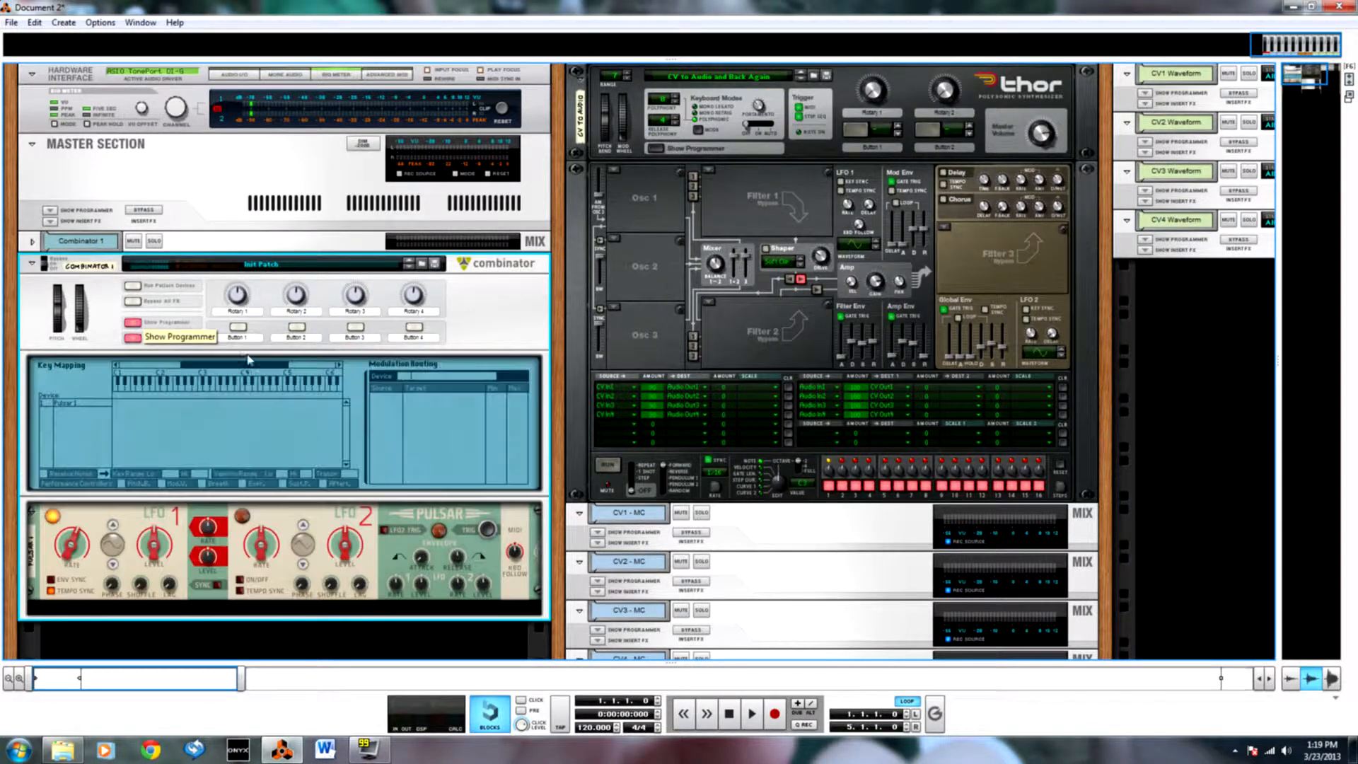
click(66, 406)
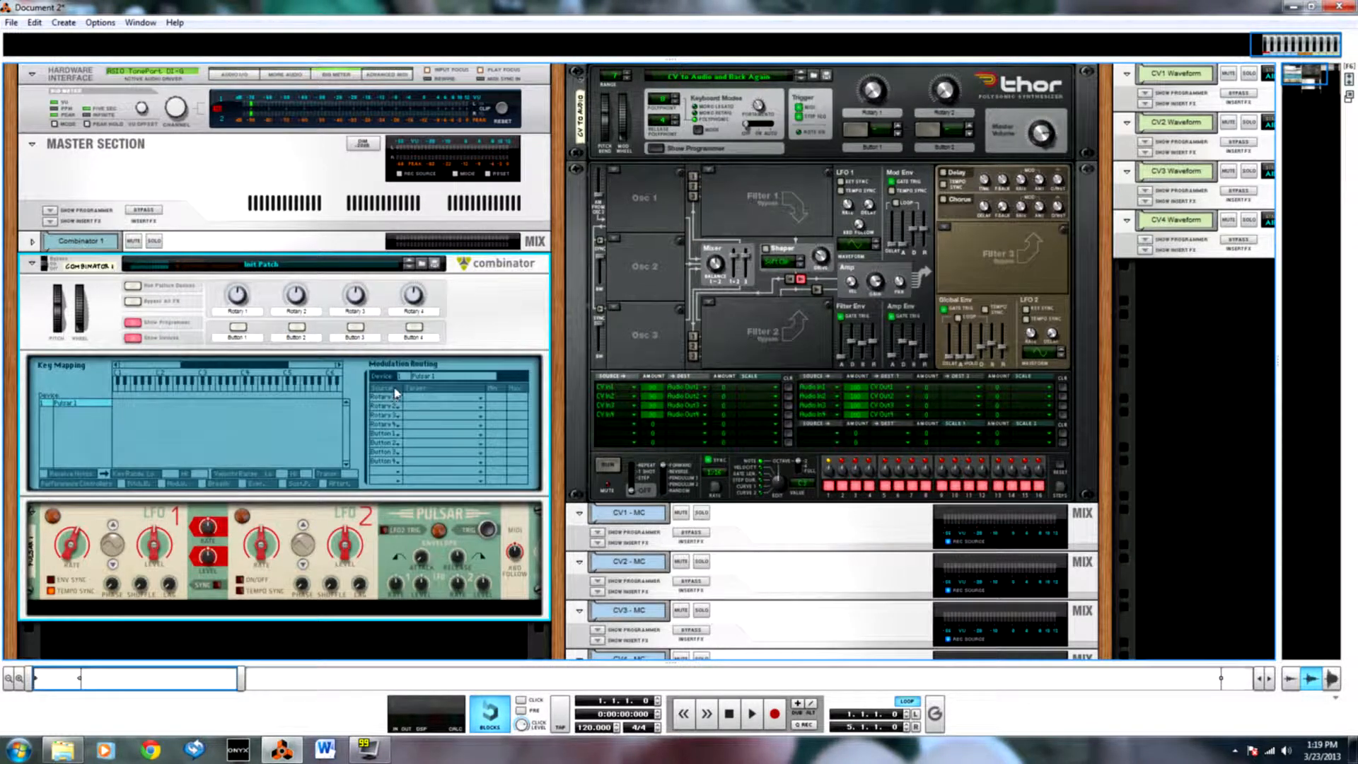
click(45, 475)
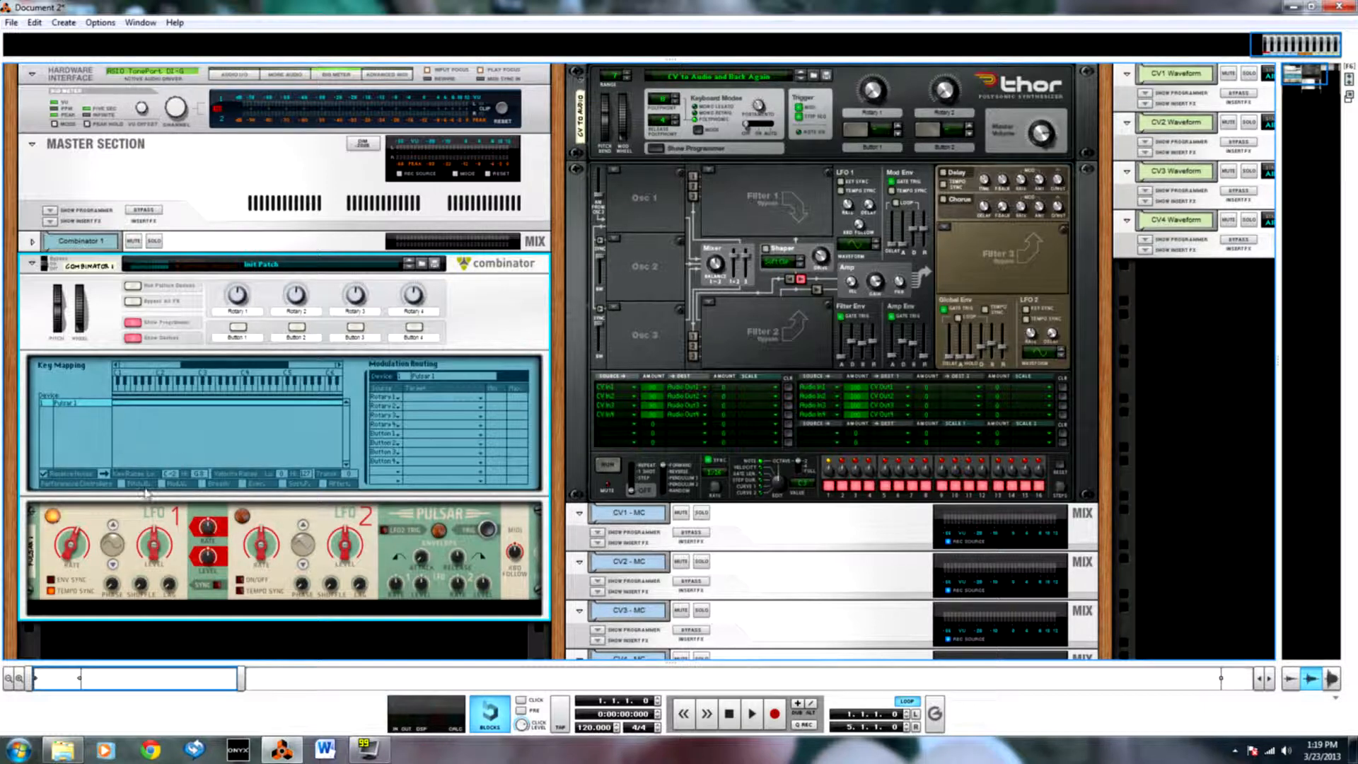
Turn off tempo sync for the Pulsar's LFO 1 and set its rate to about 262.5 Hz.
click(52, 591)
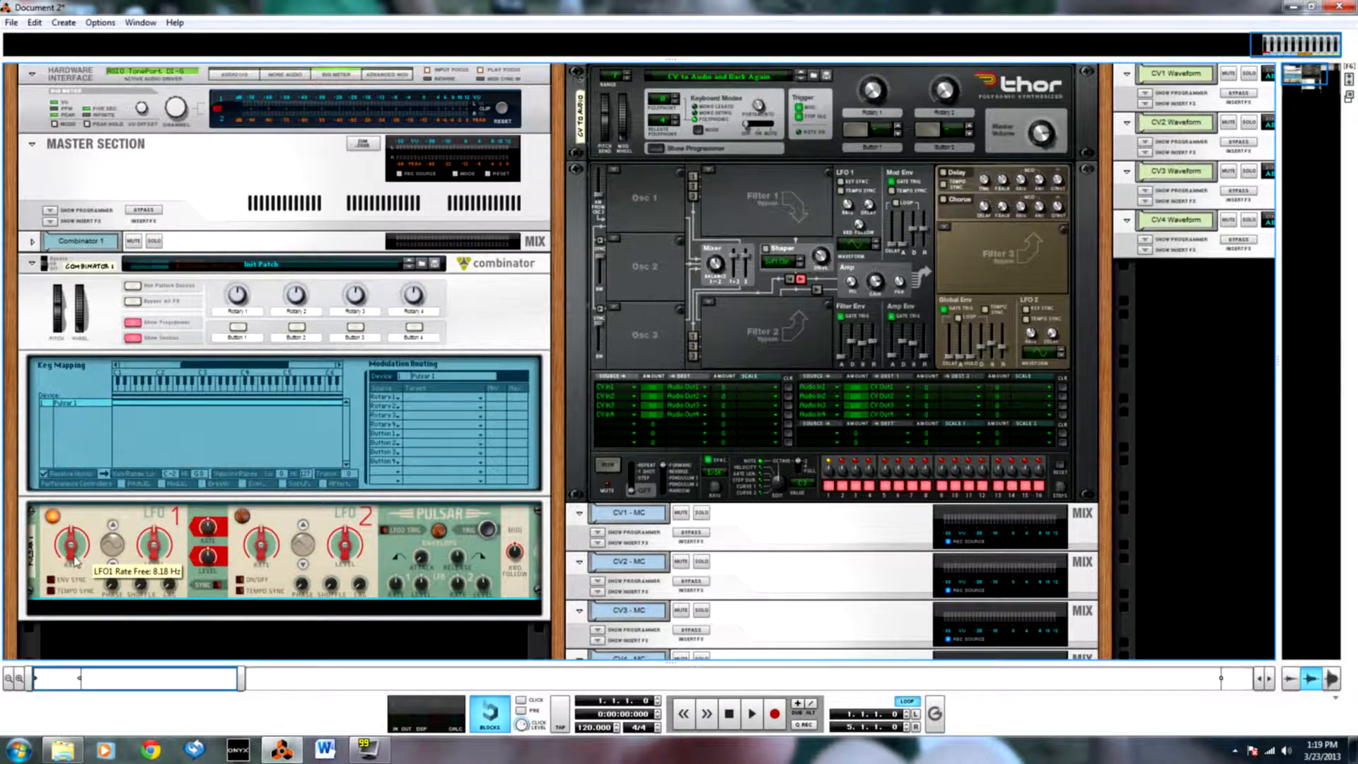
drag(71, 556, 64, 506)
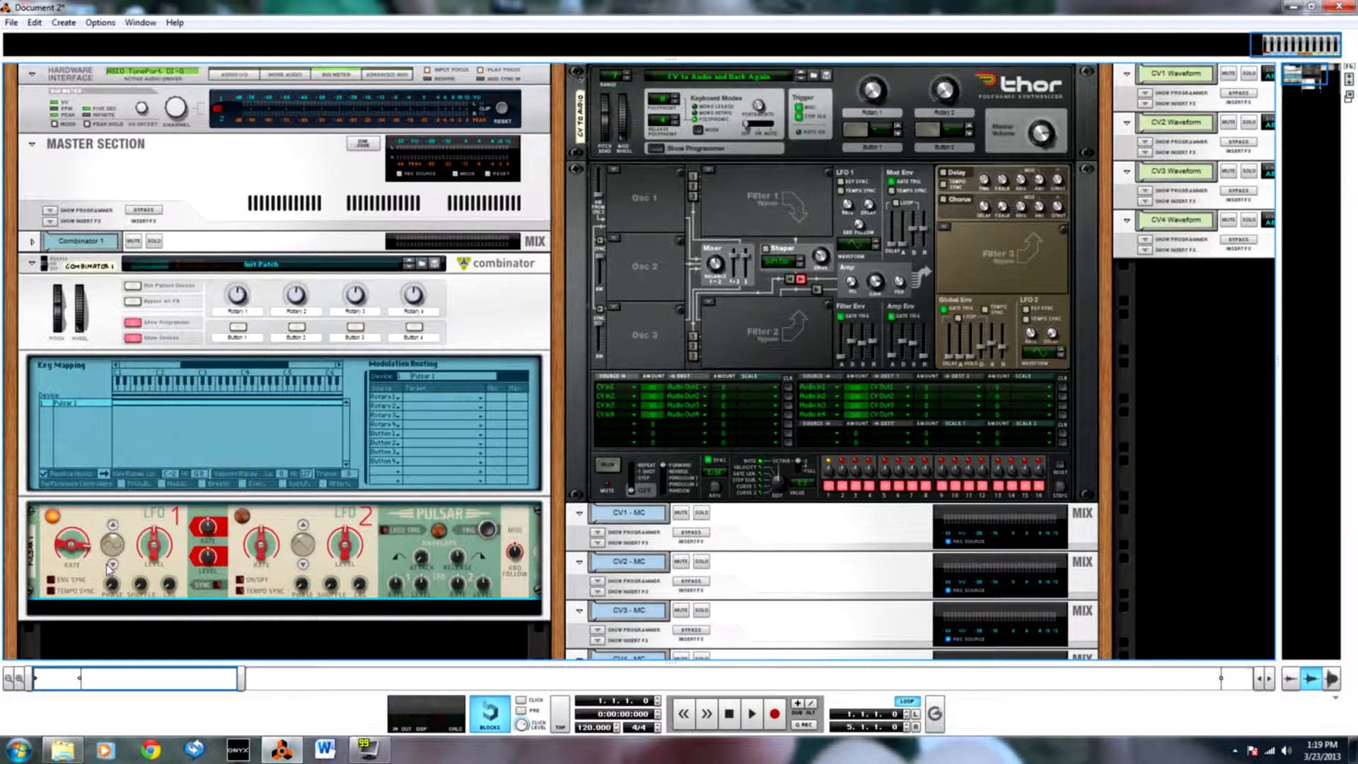
Create an automation lane for the Pulsar's LFO 1 rate and draw a clip from bar 1 to bar 5.
alt+click(71, 554)
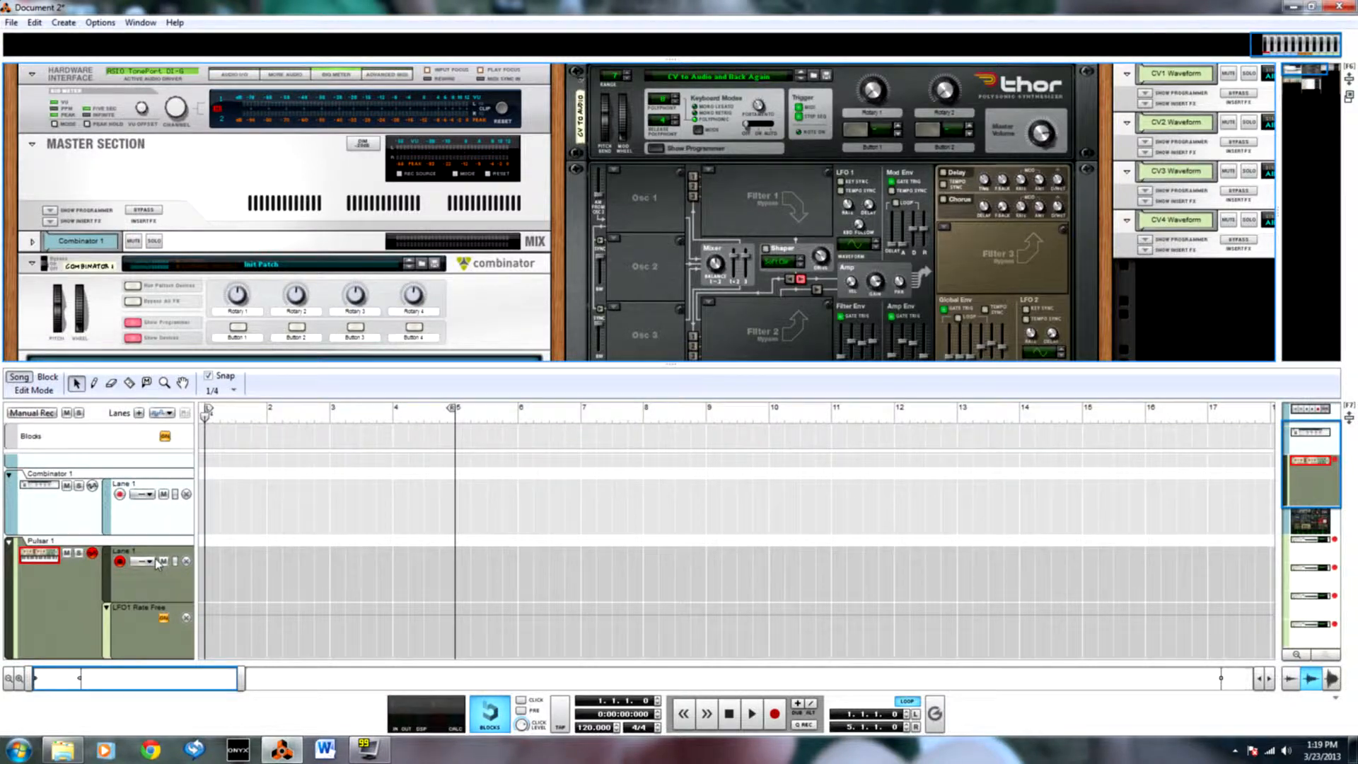
scroll(161, 564, down, 3)
key(p)
mouse_move(207, 502)
mouse_down()
mouse_move(470, 501)
mouse_move(447, 519)
mouse_up()
key(q)
double_click(421, 521)
Add an automation point at bar 3 in the LFO1 Rate Free clip and set its value to 262 Hz.
scroll(307, 570, up, 1)
key(p)
click(330, 529)
key(q)
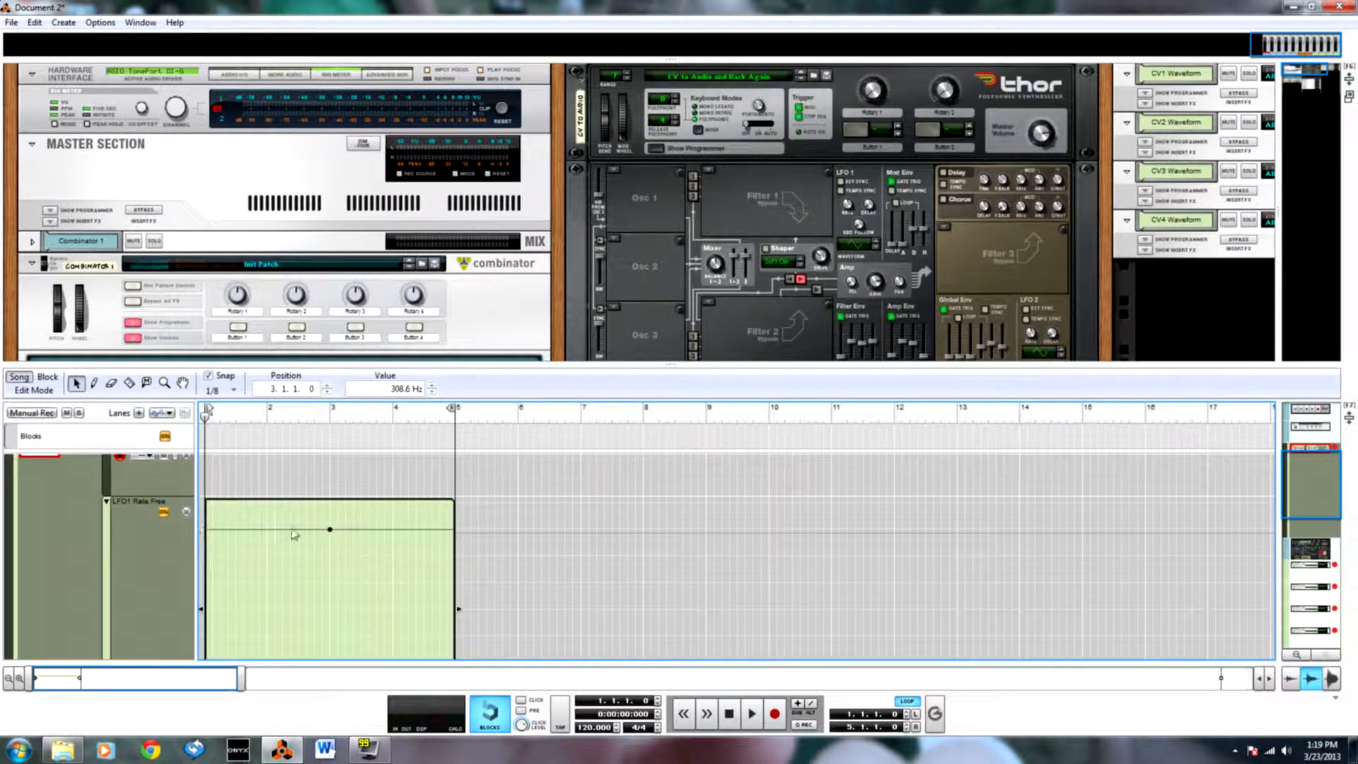
double_click(403, 388)
text(262)
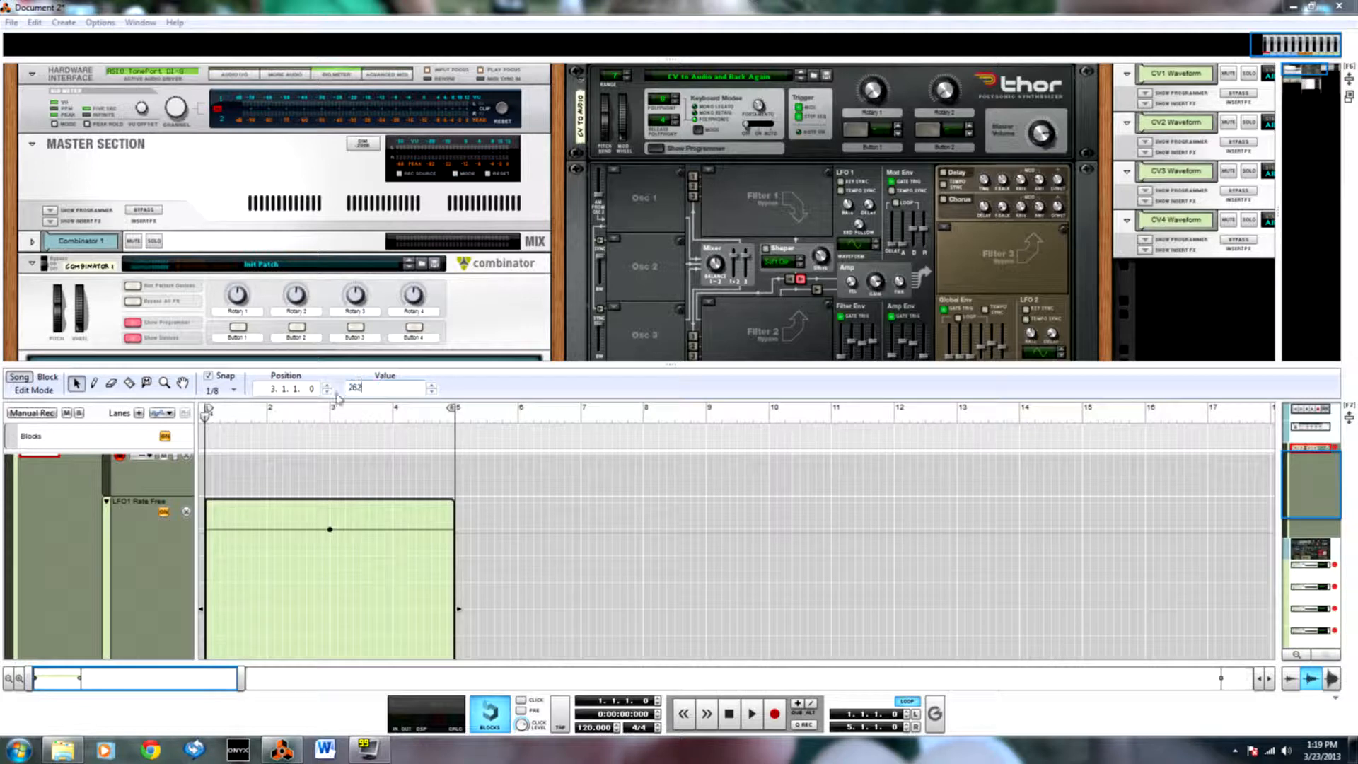
key(Return)
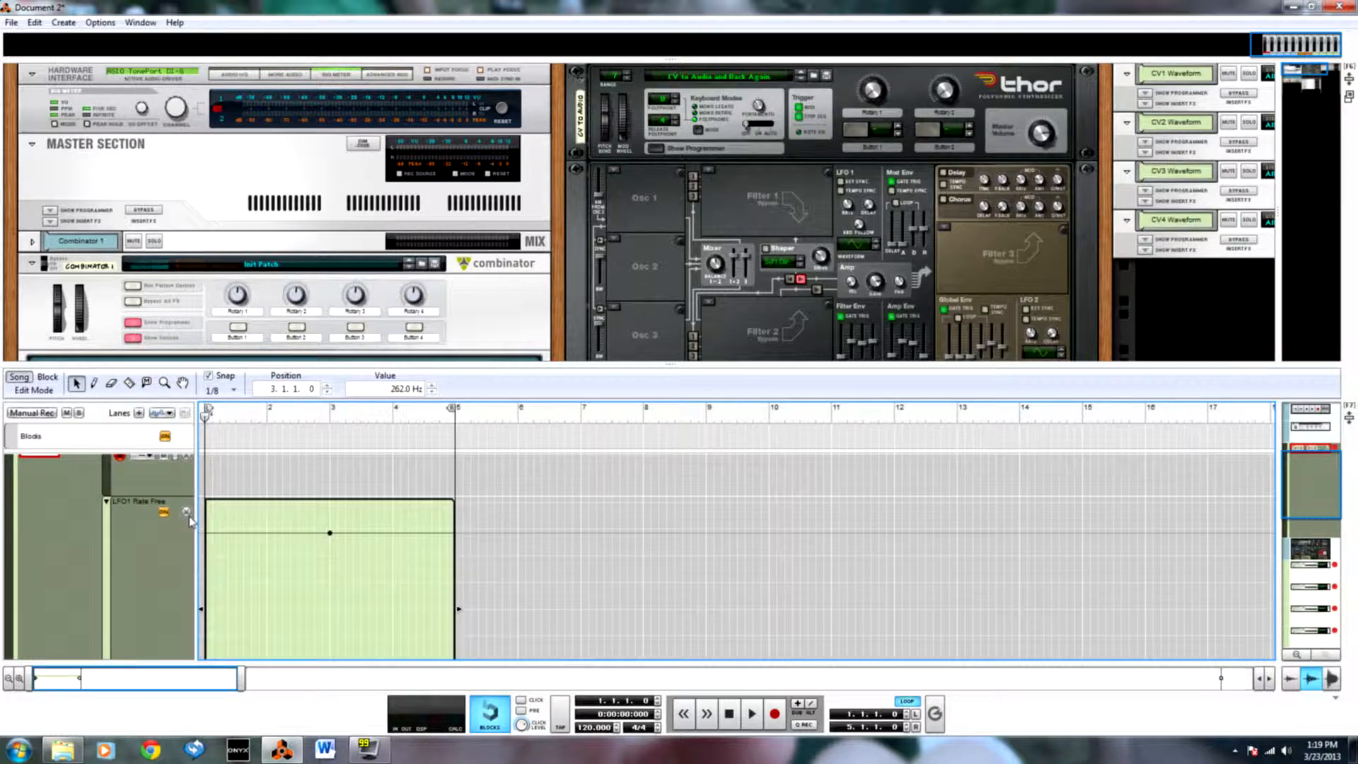
Delete the Pulsar's LFO1 Rate Free automation lane together with its data.
click(459, 318)
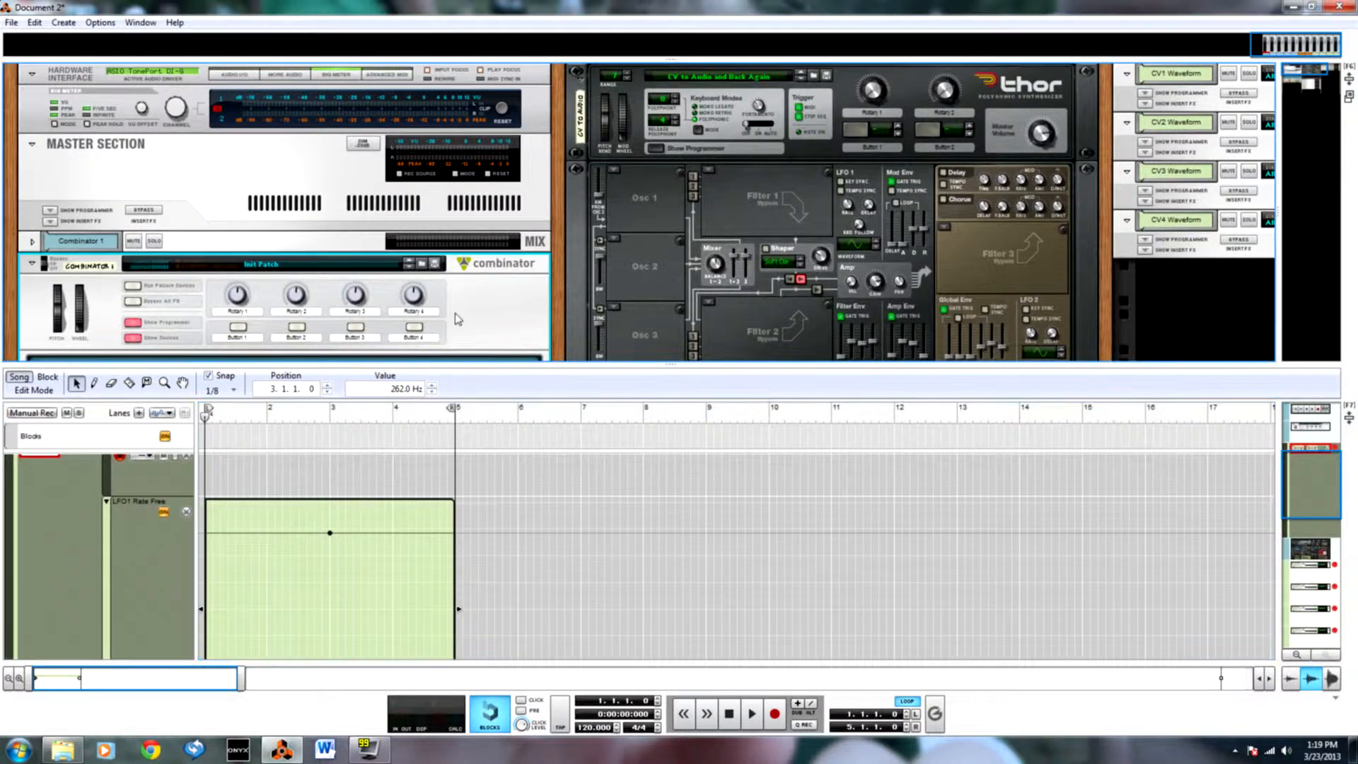
scroll(439, 325, down, 3)
scroll(439, 325, down, 4)
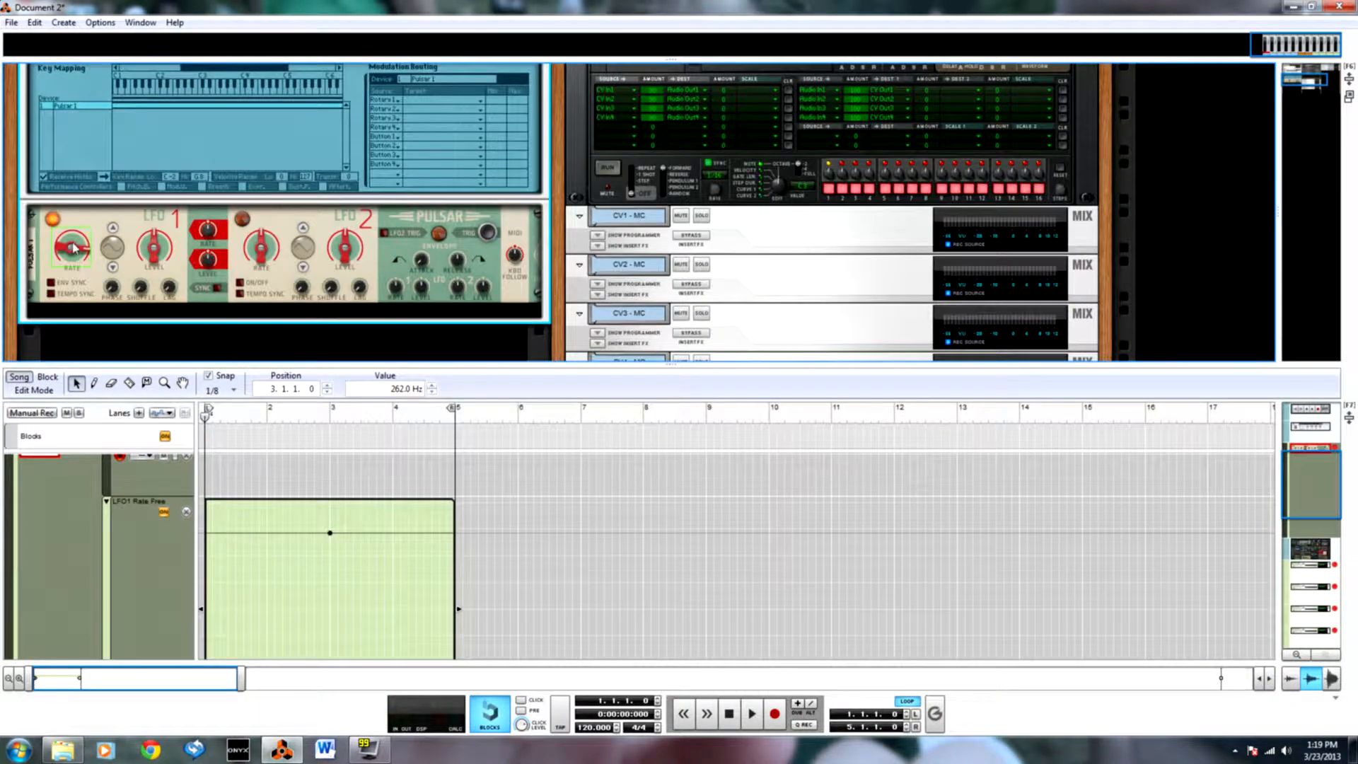
click(74, 251)
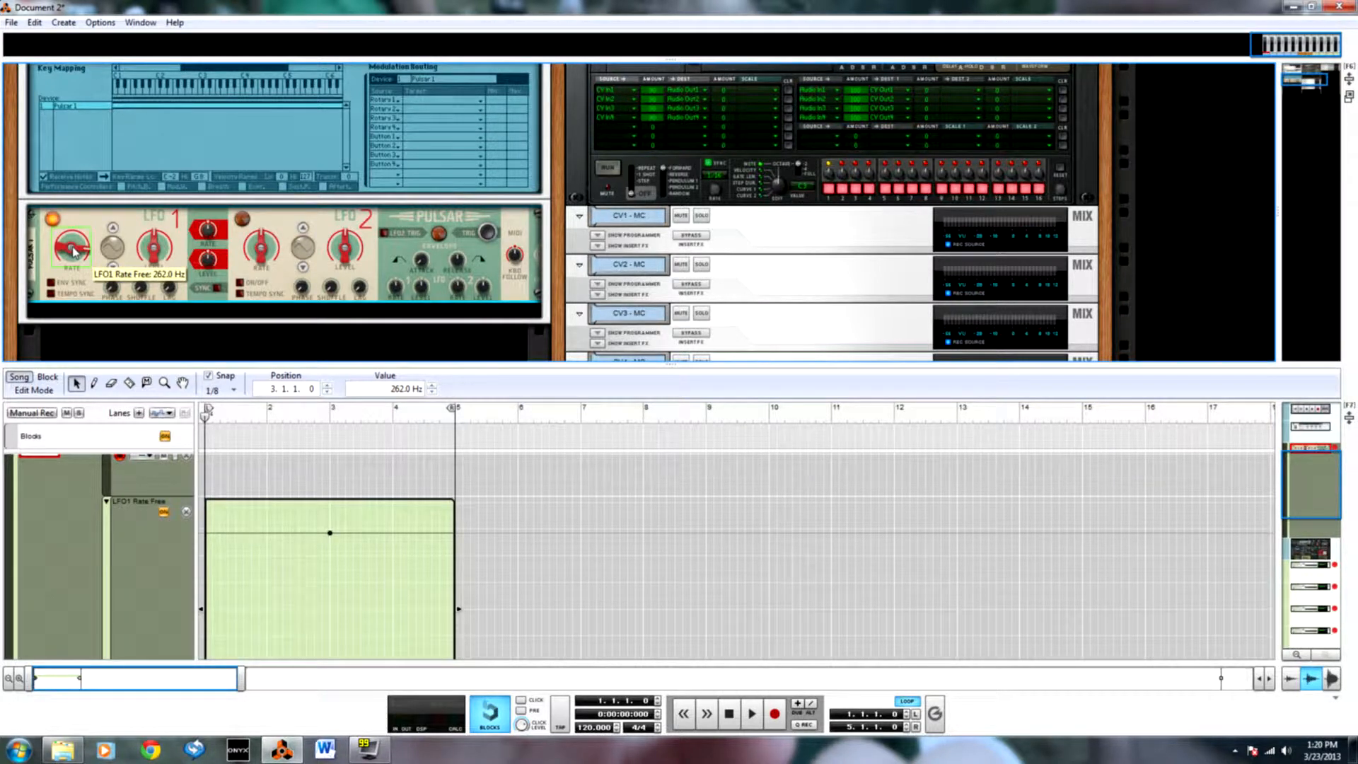
click(186, 512)
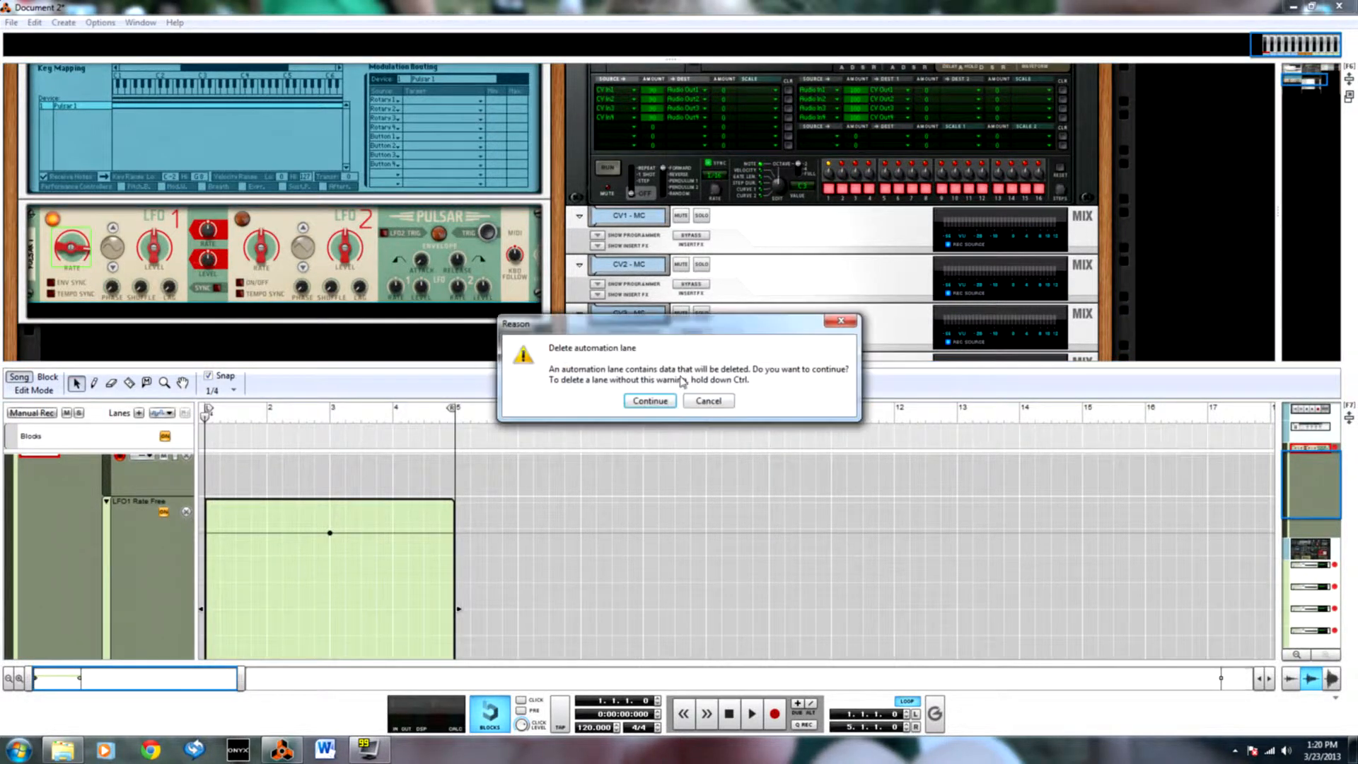
click(638, 403)
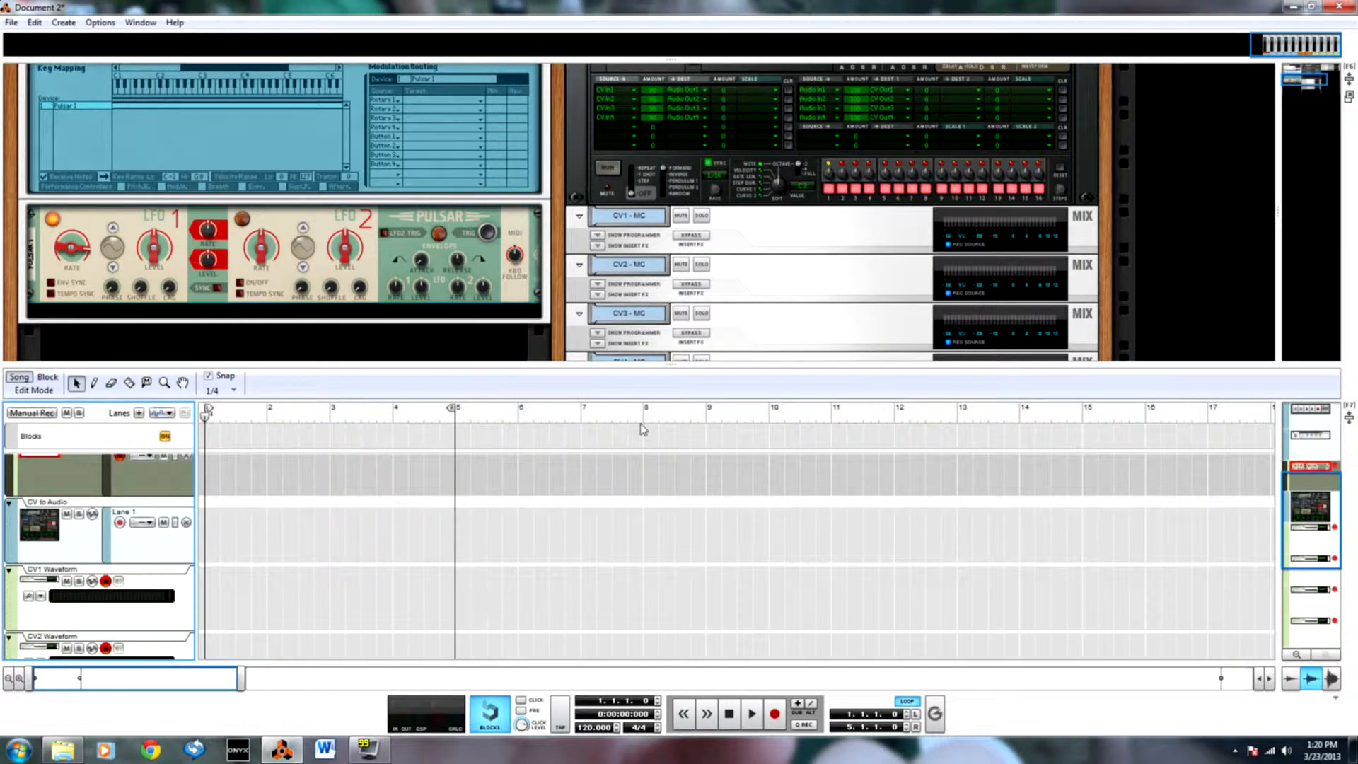
Add a Neptune Pitch Adjuster inside the Combinator below the Pulsar.
right_click(195, 310)
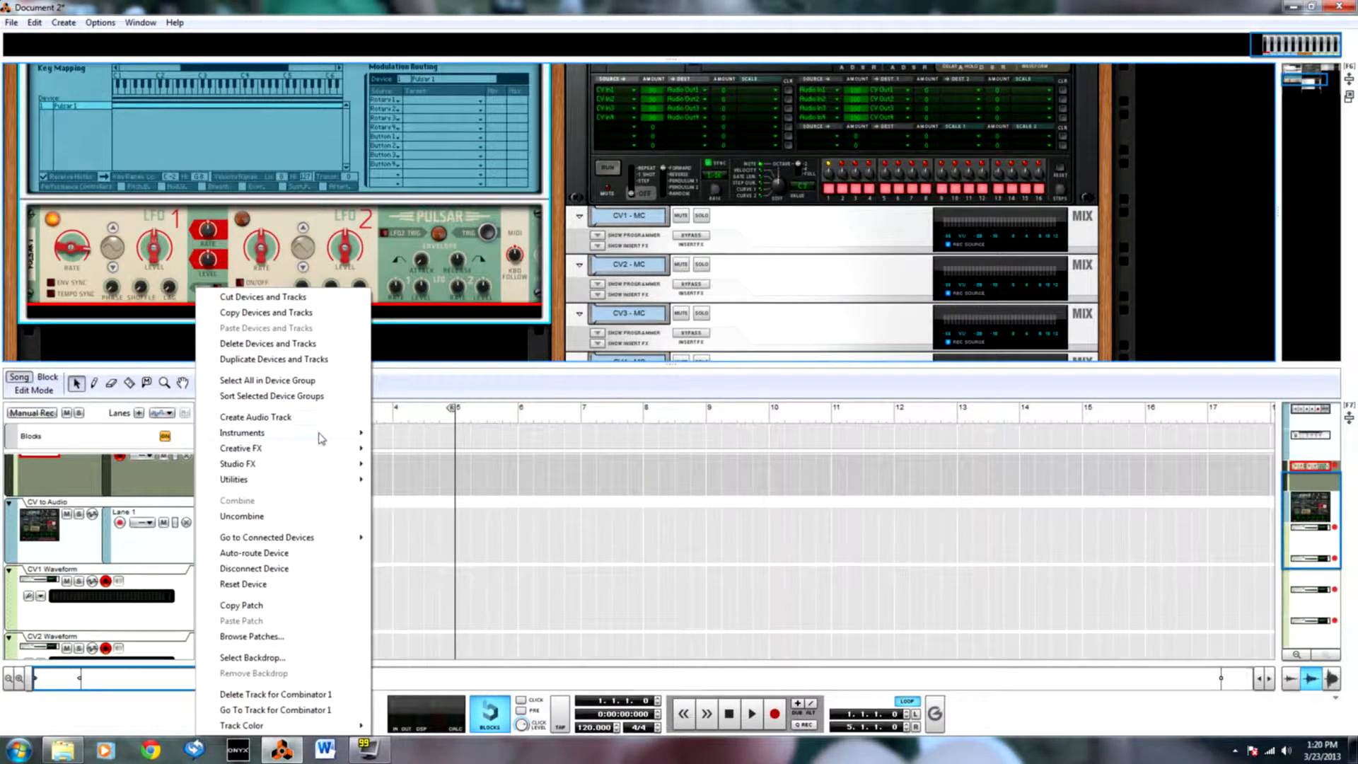
mouse_move(322, 438)
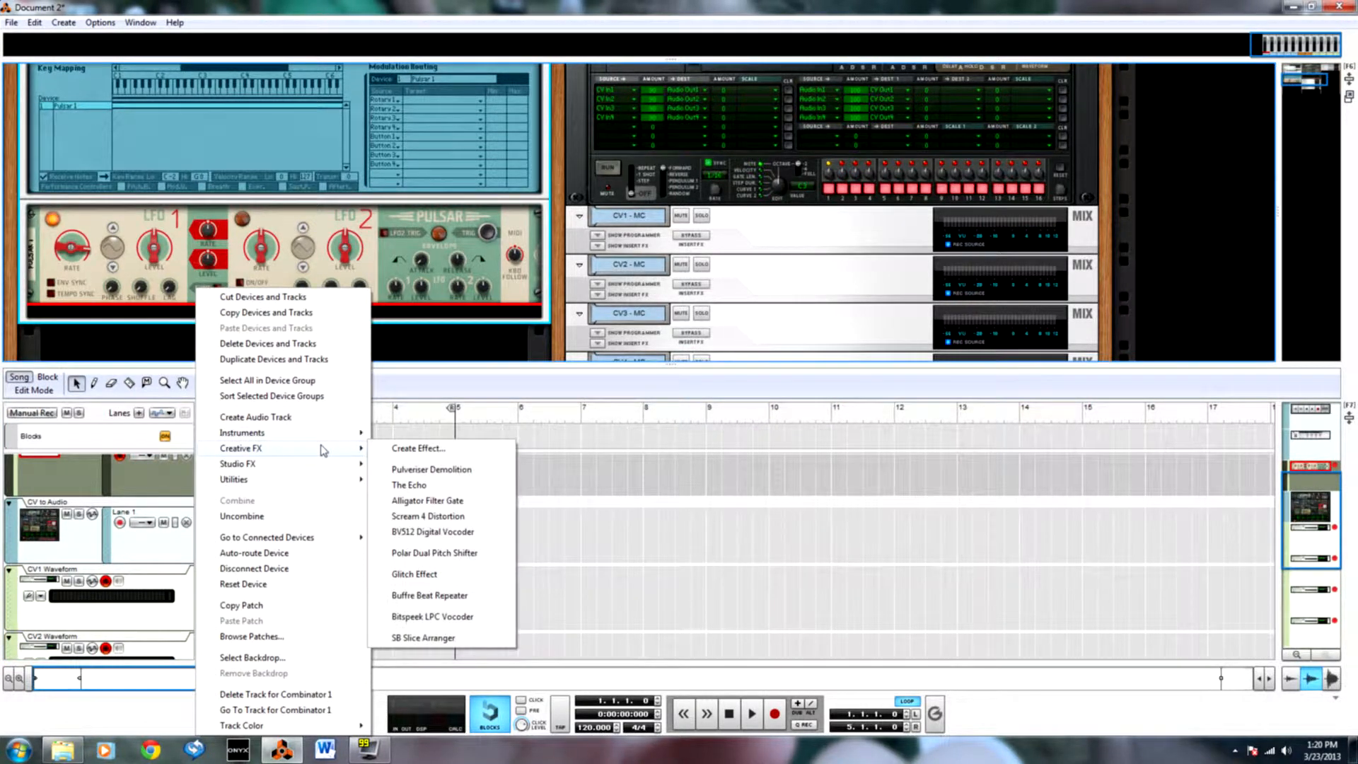
mouse_move(328, 470)
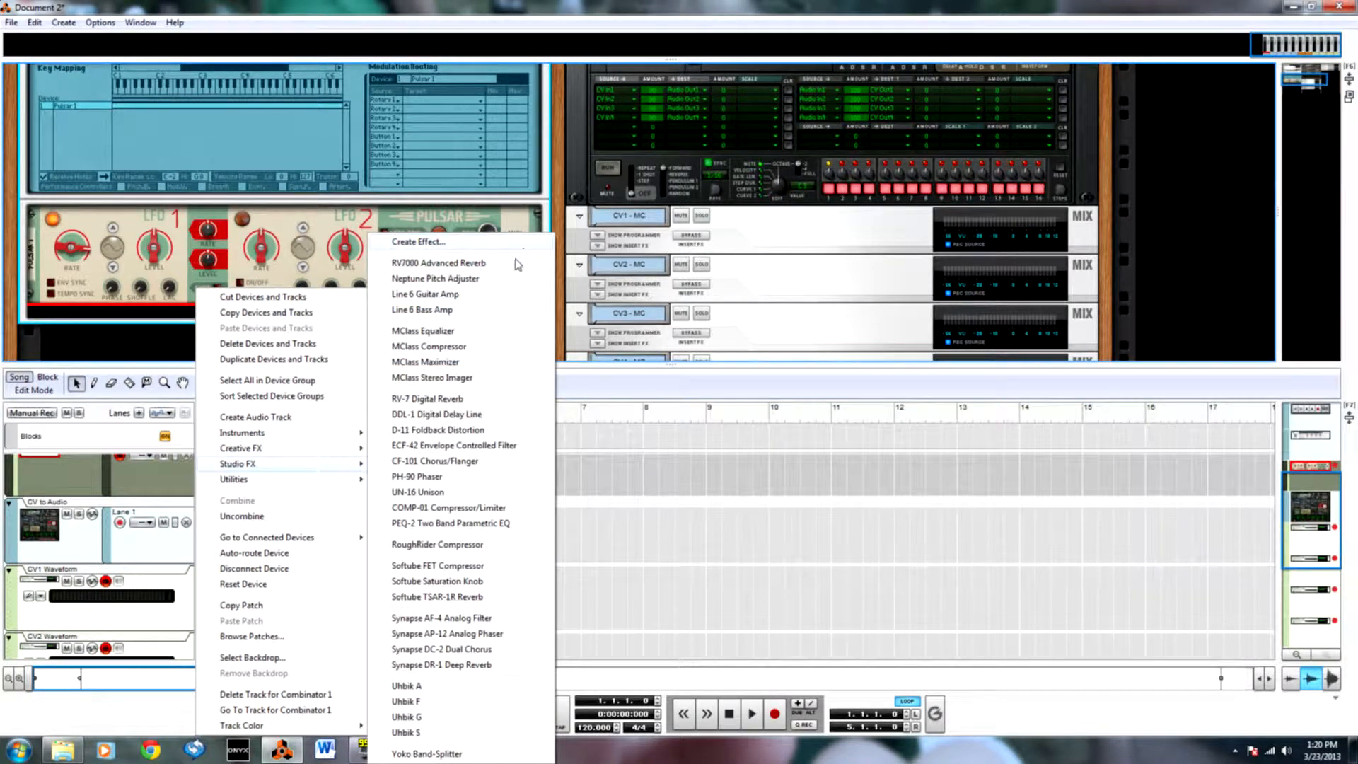
click(481, 280)
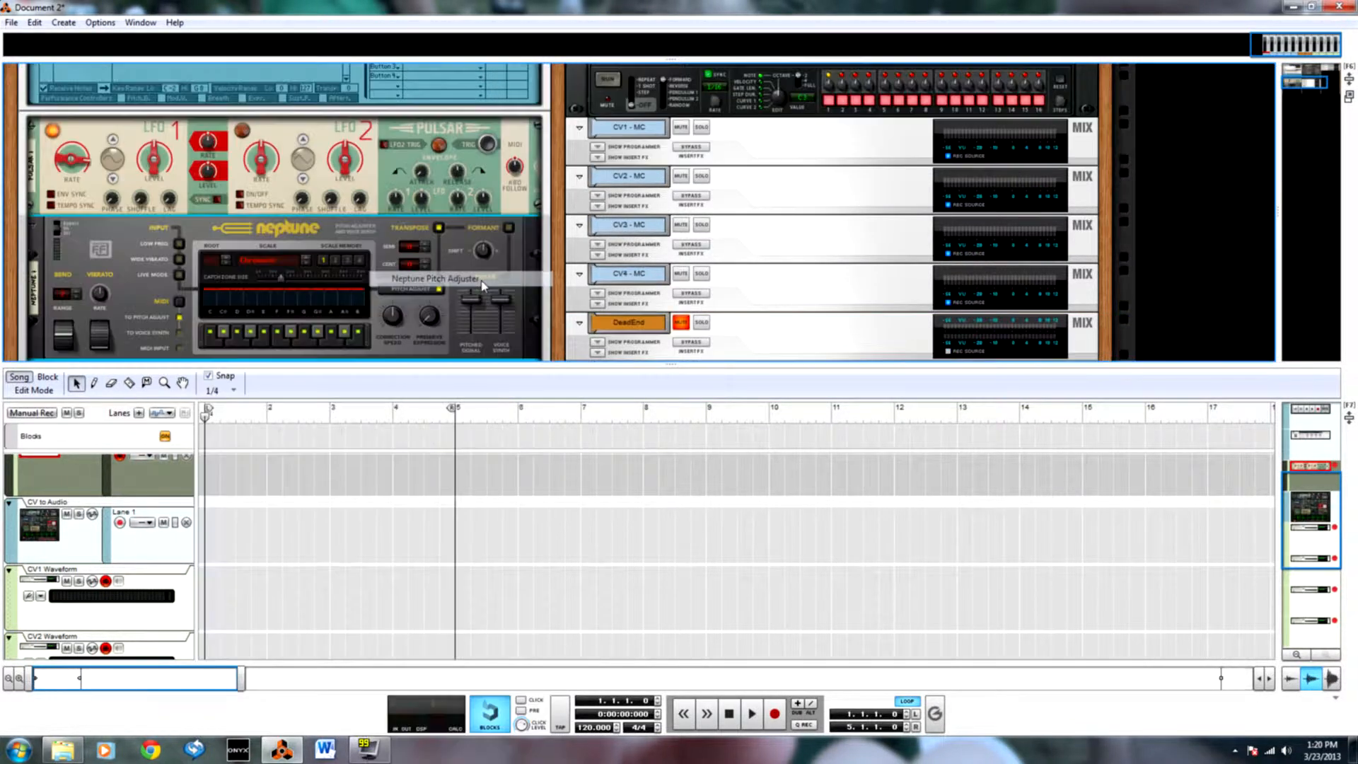
On the back of the rack, cable the Pulsar's first LFO 1 audio output to Neptune's left audio input, then return to the front.
key(Tab)
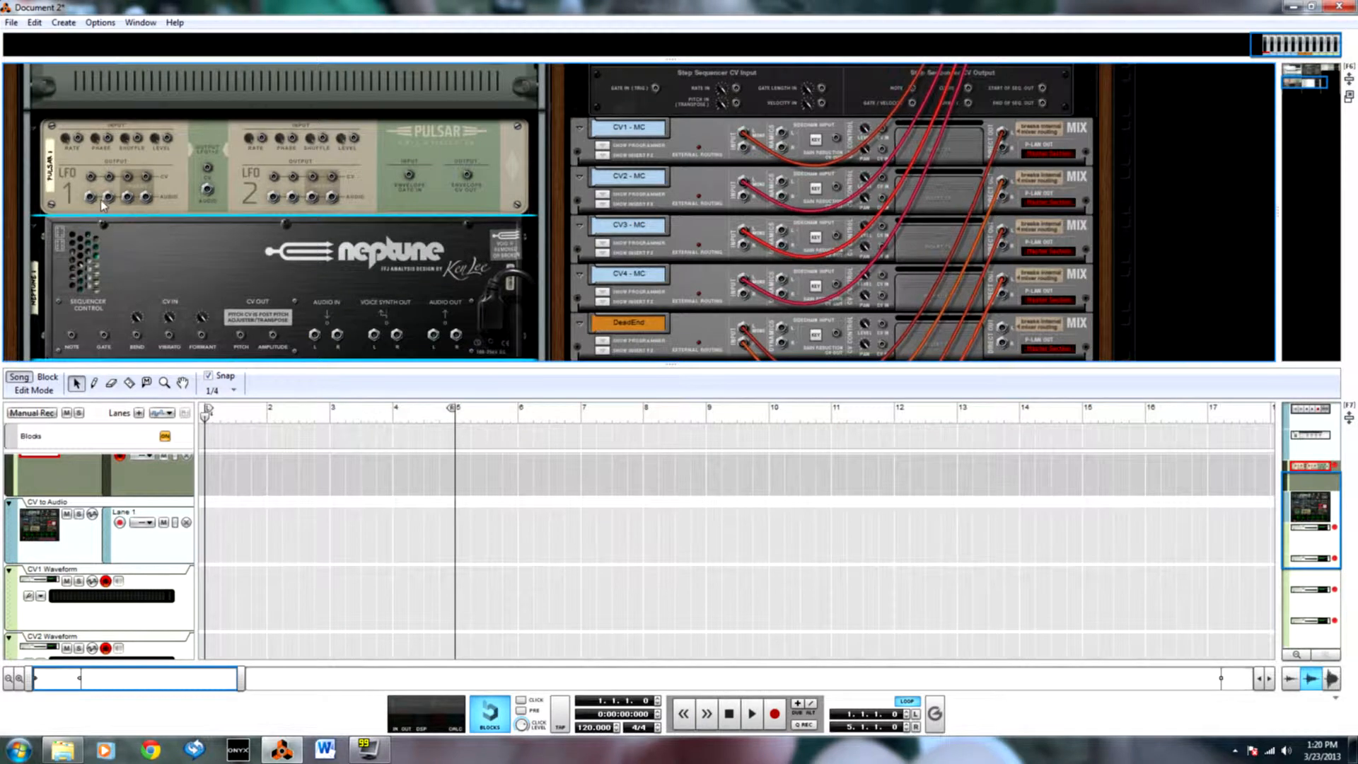
scroll(110, 206, up, 1)
key(Tab)
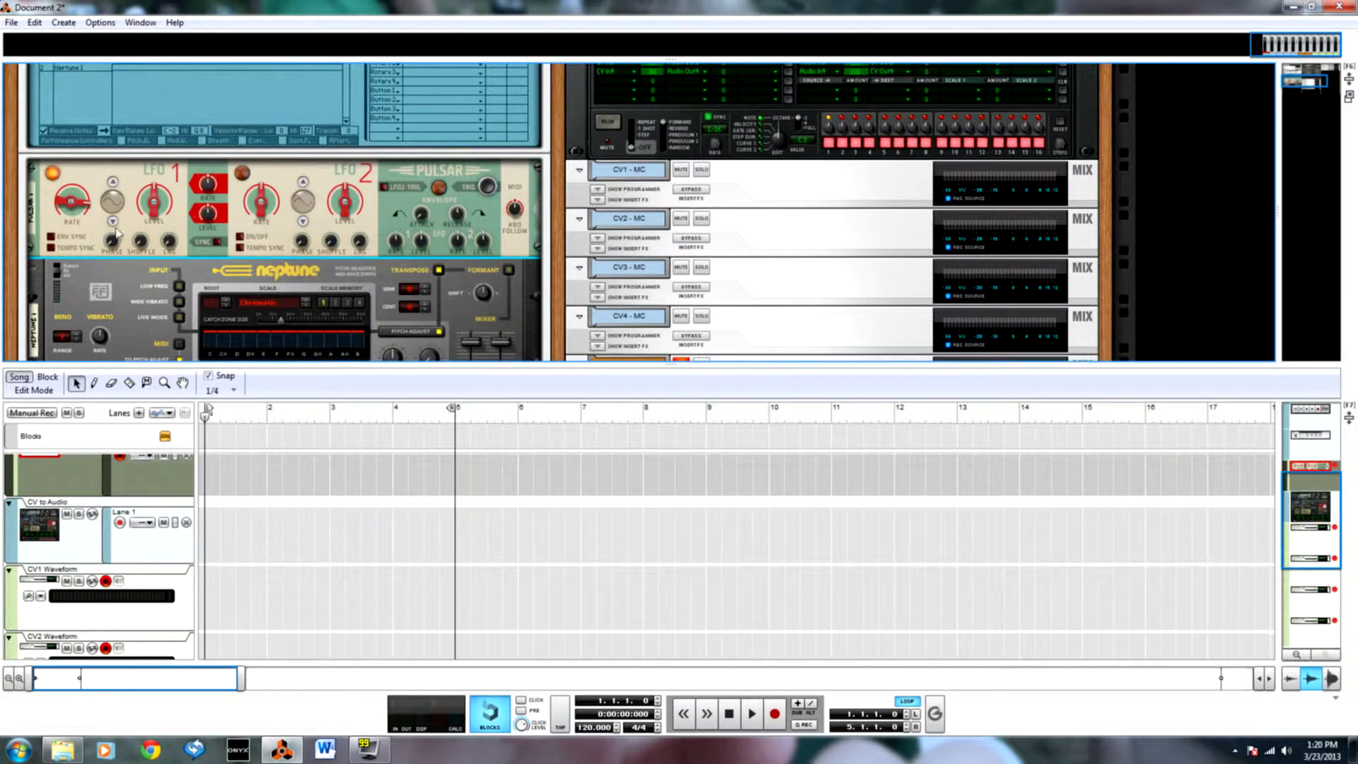
key(Tab)
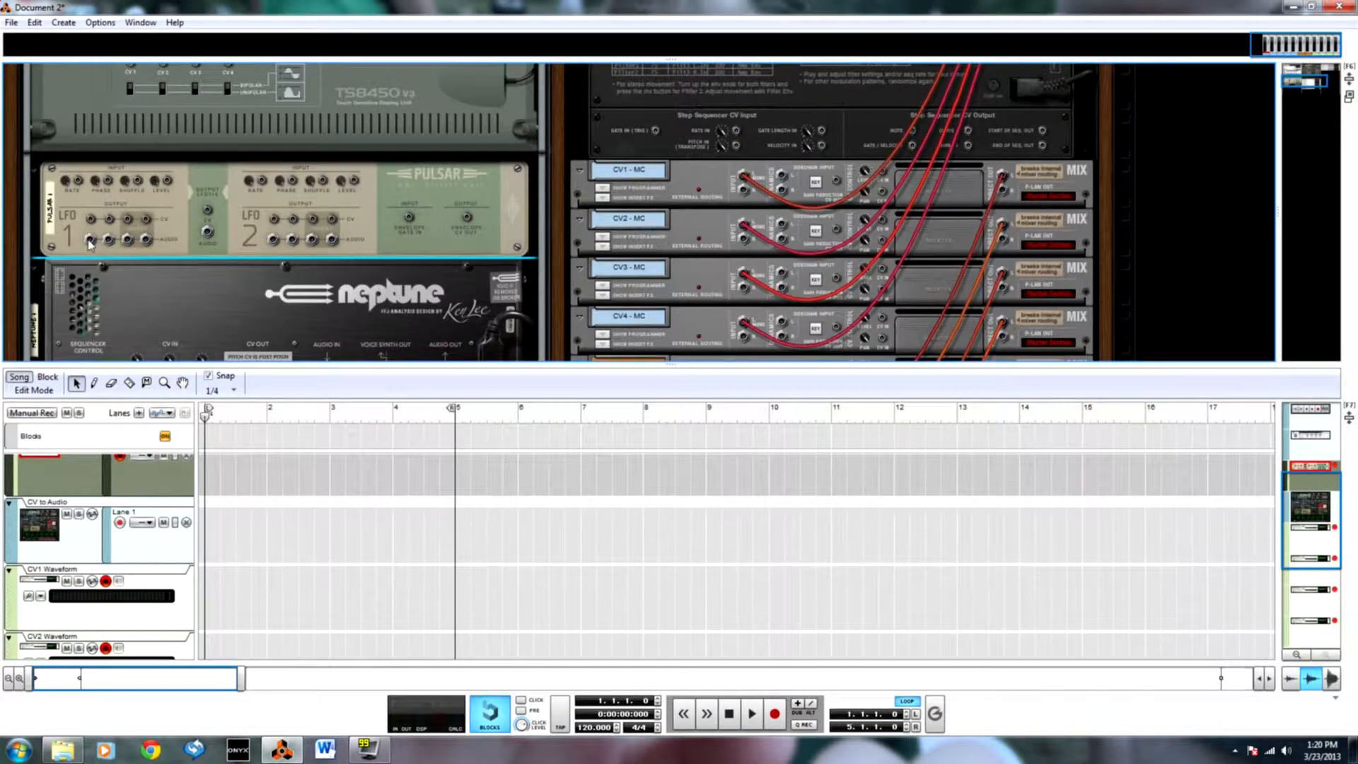
scroll(89, 244, down, 2)
drag(89, 198, 316, 296)
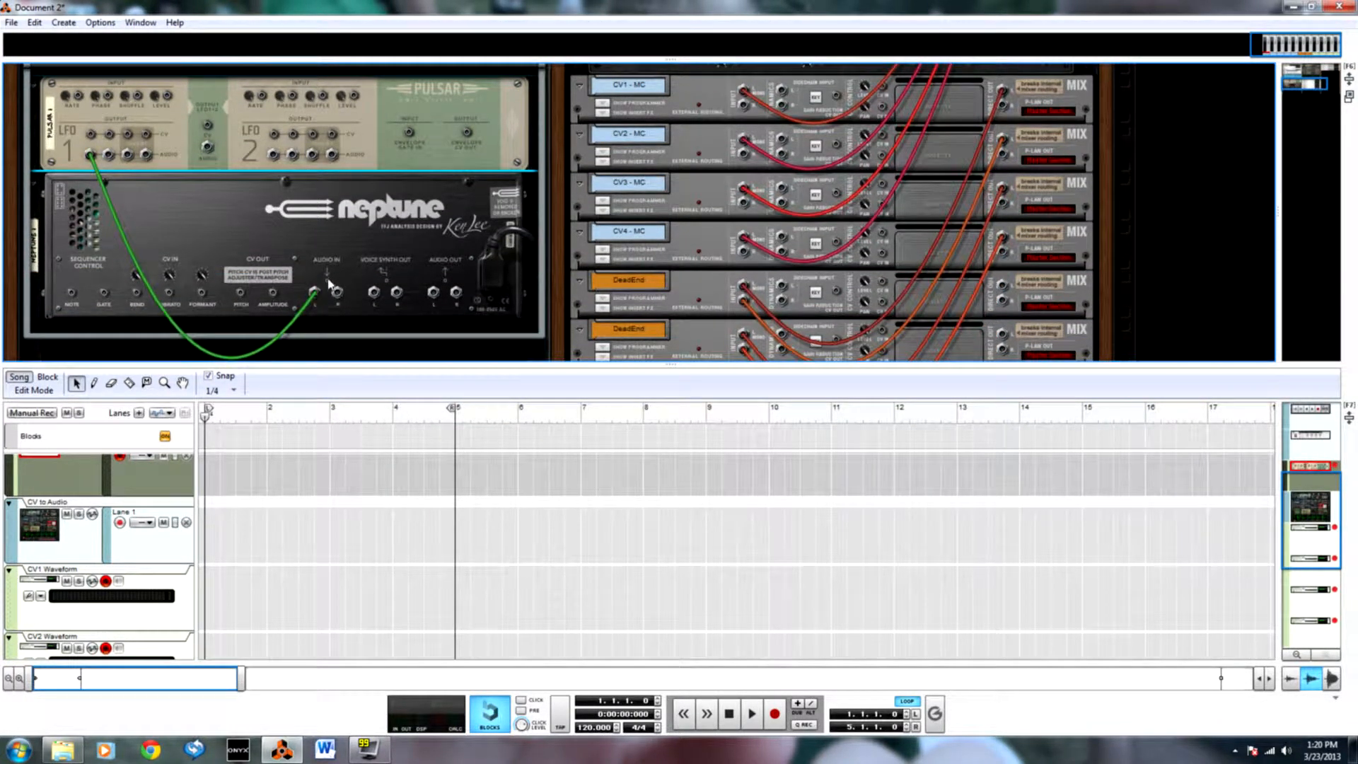
key(Tab)
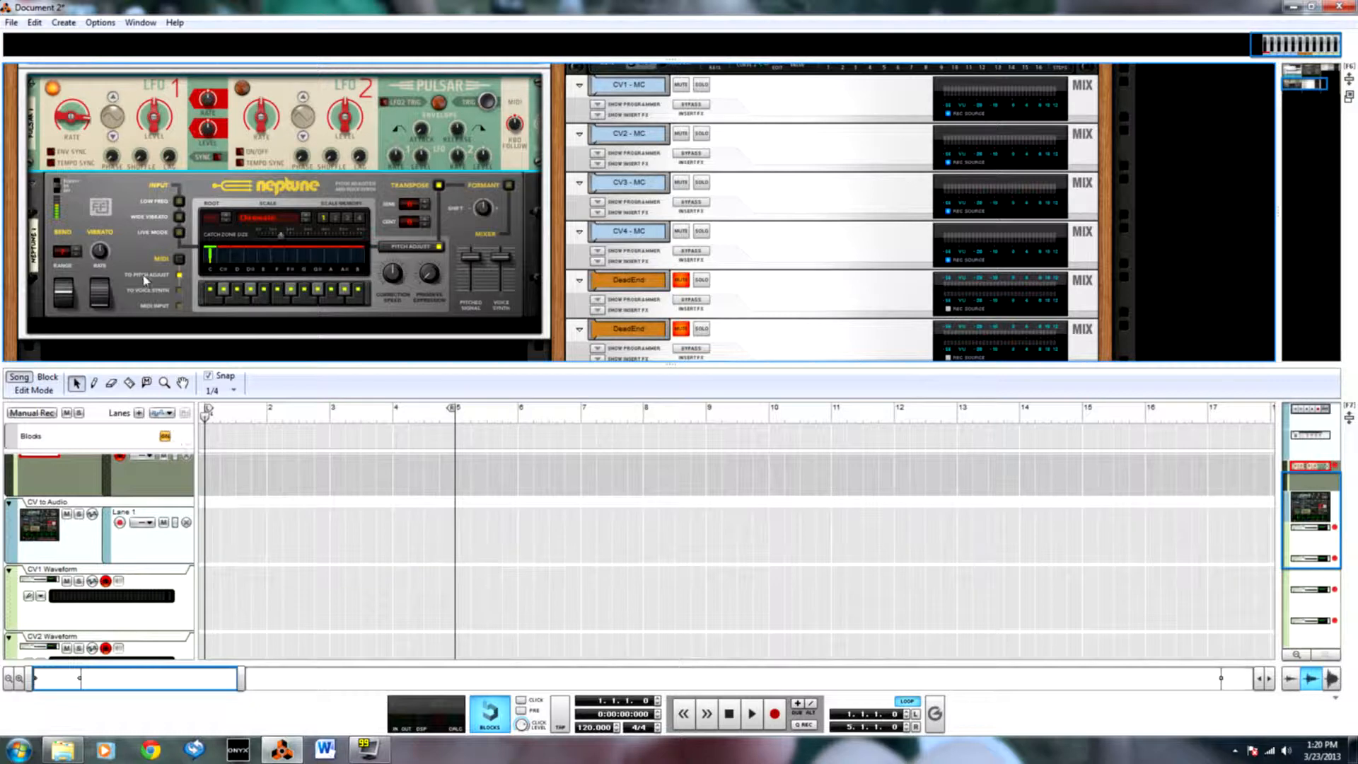
Automate the Pulsar's LFO 1 rate again in a new lane with a clip spanning bars 1 to 5.
scroll(209, 283, up, 1)
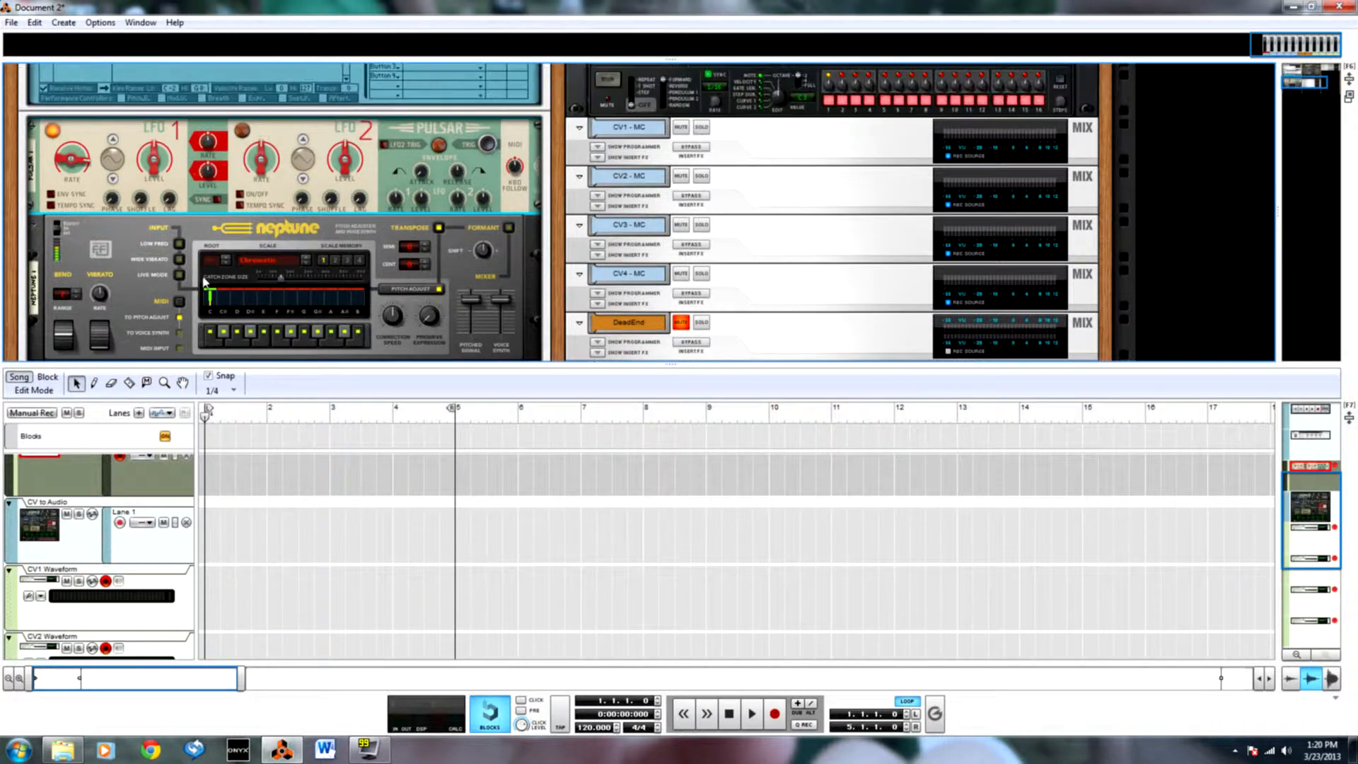
scroll(252, 511, down, 1)
scroll(252, 511, up, 2)
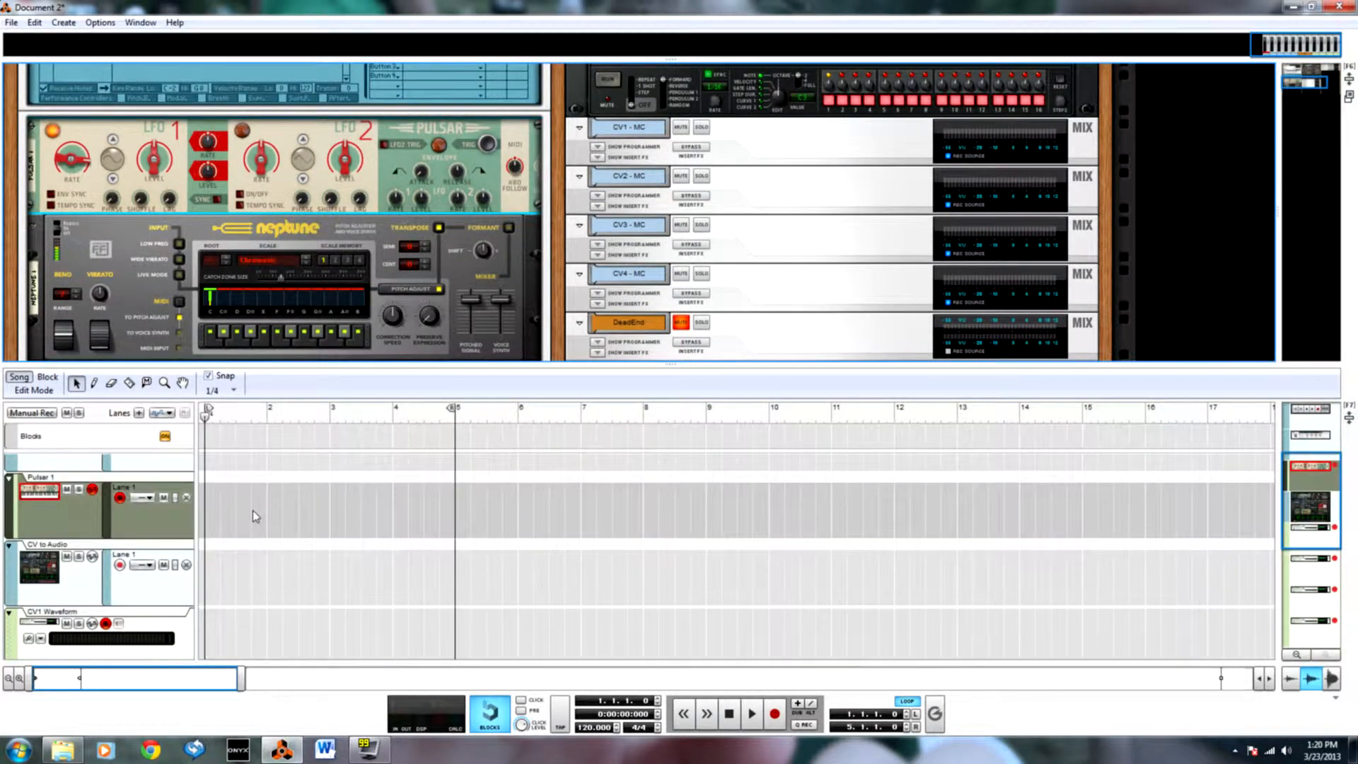
alt+click(74, 167)
key(p)
drag(206, 566, 452, 571)
key(q)
double_click(420, 581)
Add two adjacent automation points at bar 3 of the LFO1 Rate Free clip and set their value to 263 Hz.
key(w)
click(333, 506)
key(q)
drag(295, 479, 381, 542)
double_click(385, 389)
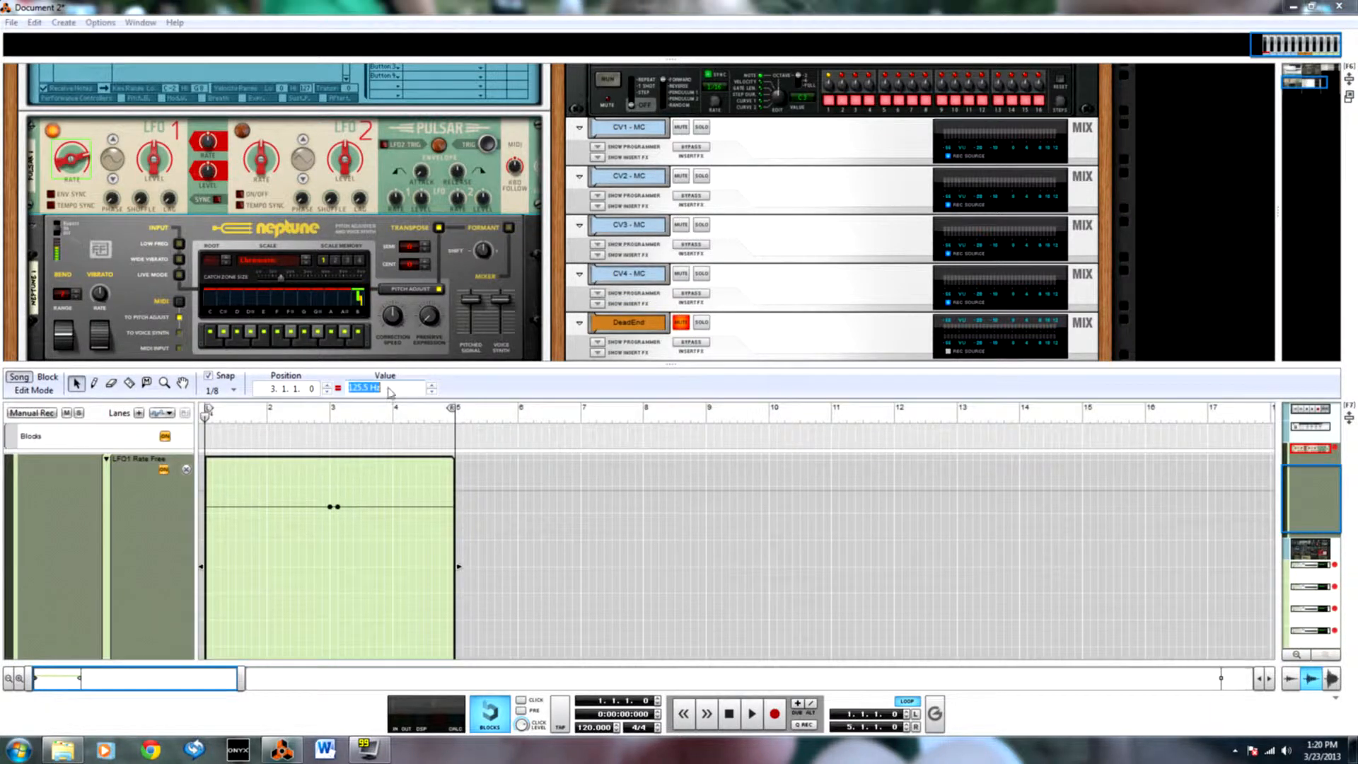
text(263)
key(Return)
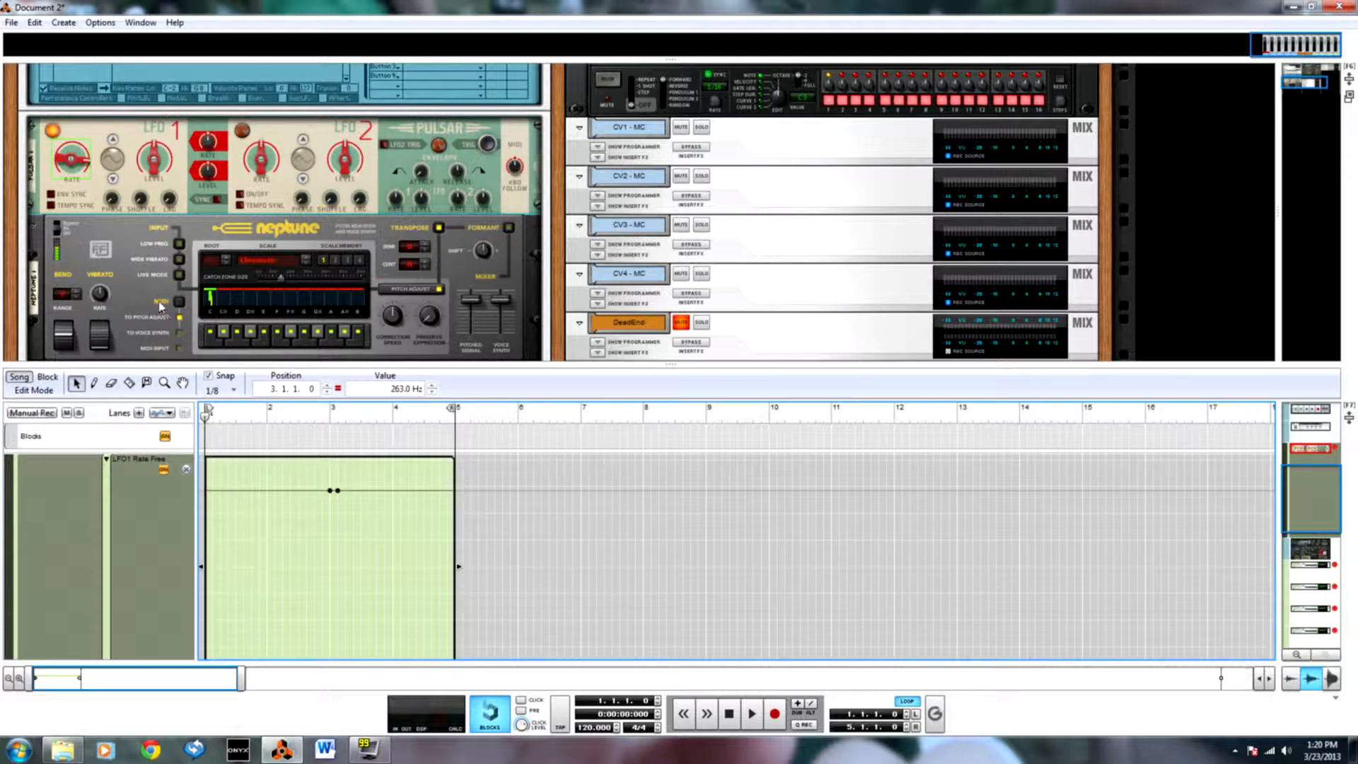
click(185, 469)
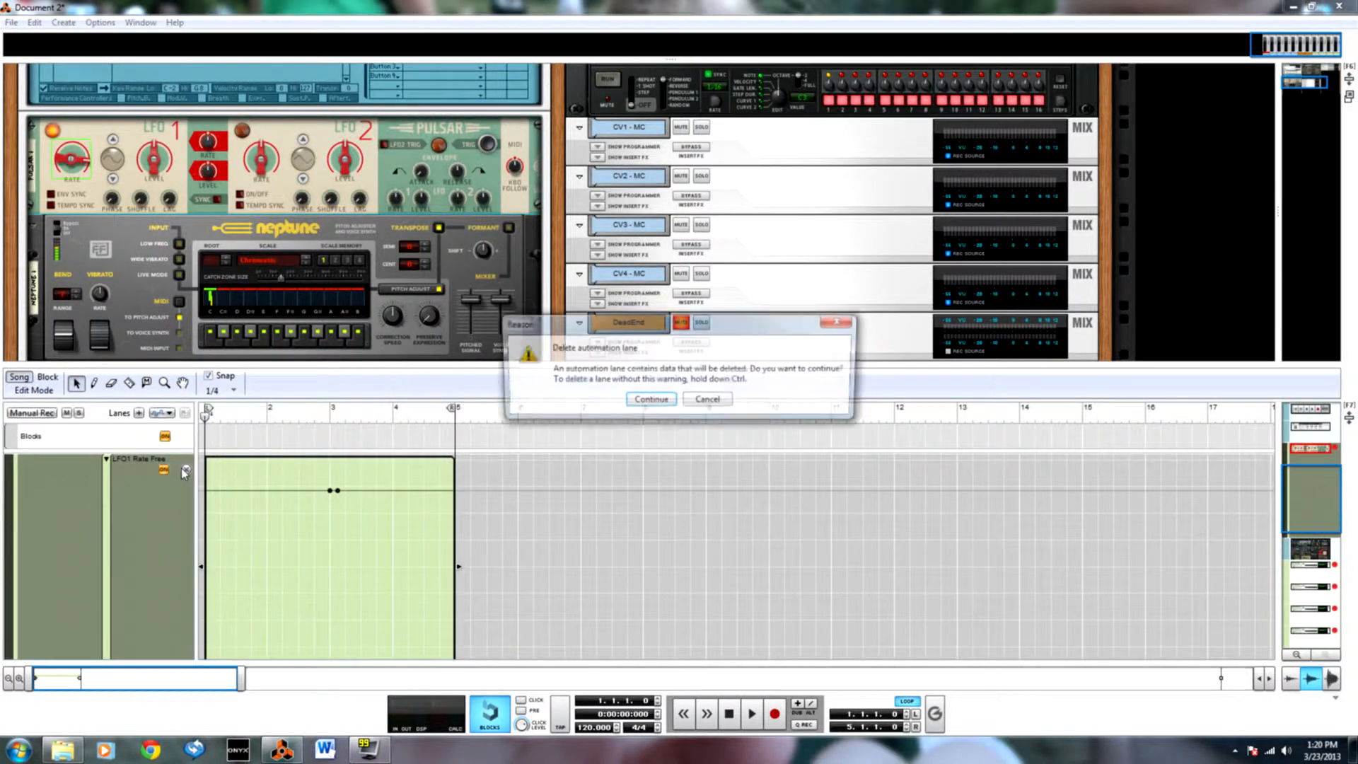
click(698, 405)
Set the two automation points at bar 3 of the LFO1 Rate Free clip to 262 Hz.
scroll(346, 480, up, 5)
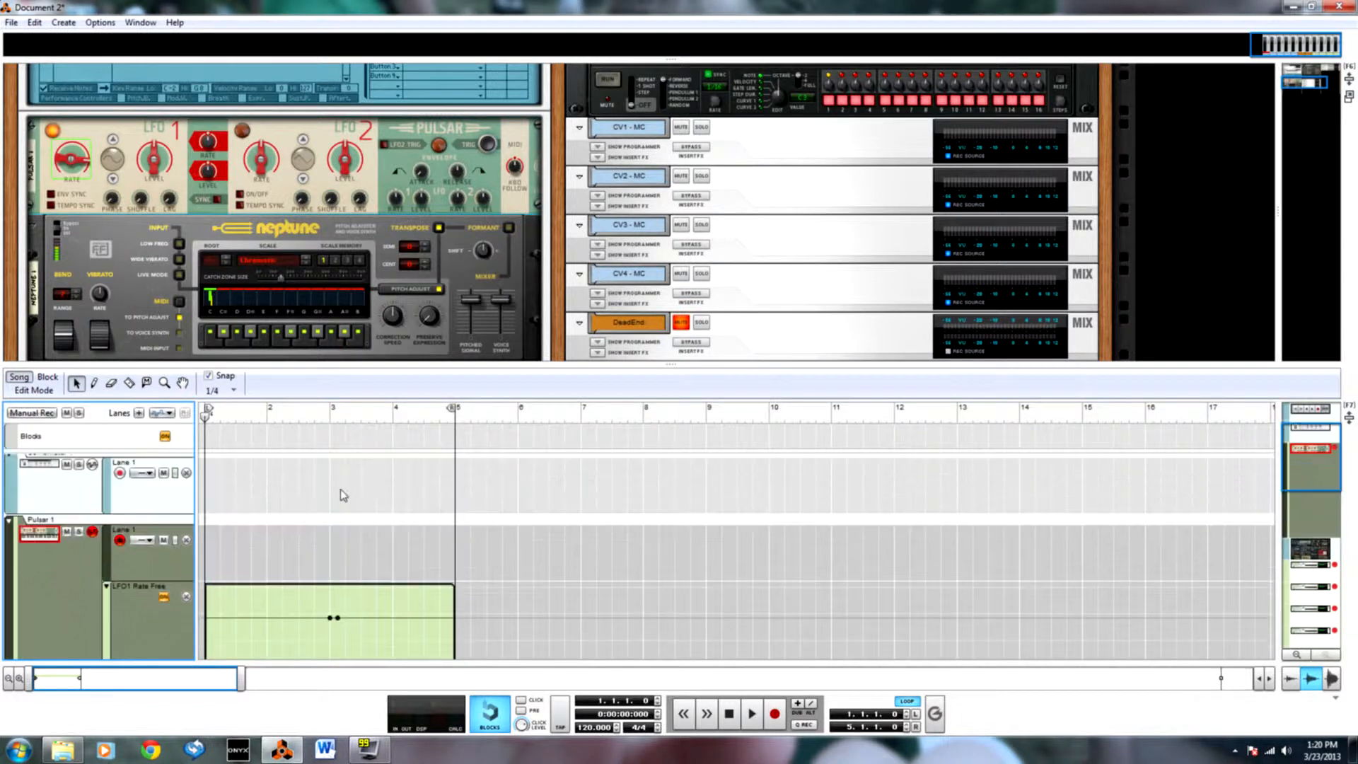
scroll(325, 550, down, 3)
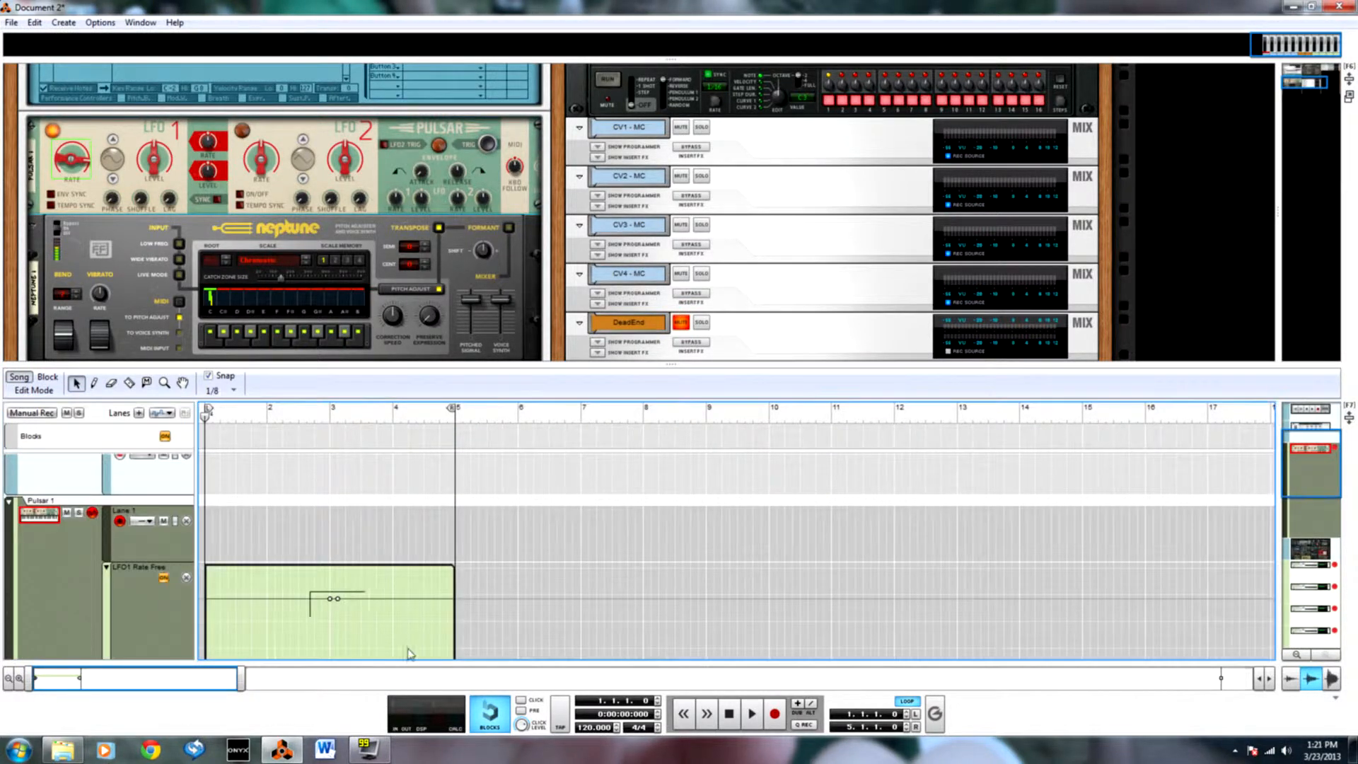
click(333, 598)
double_click(389, 389)
text(262)
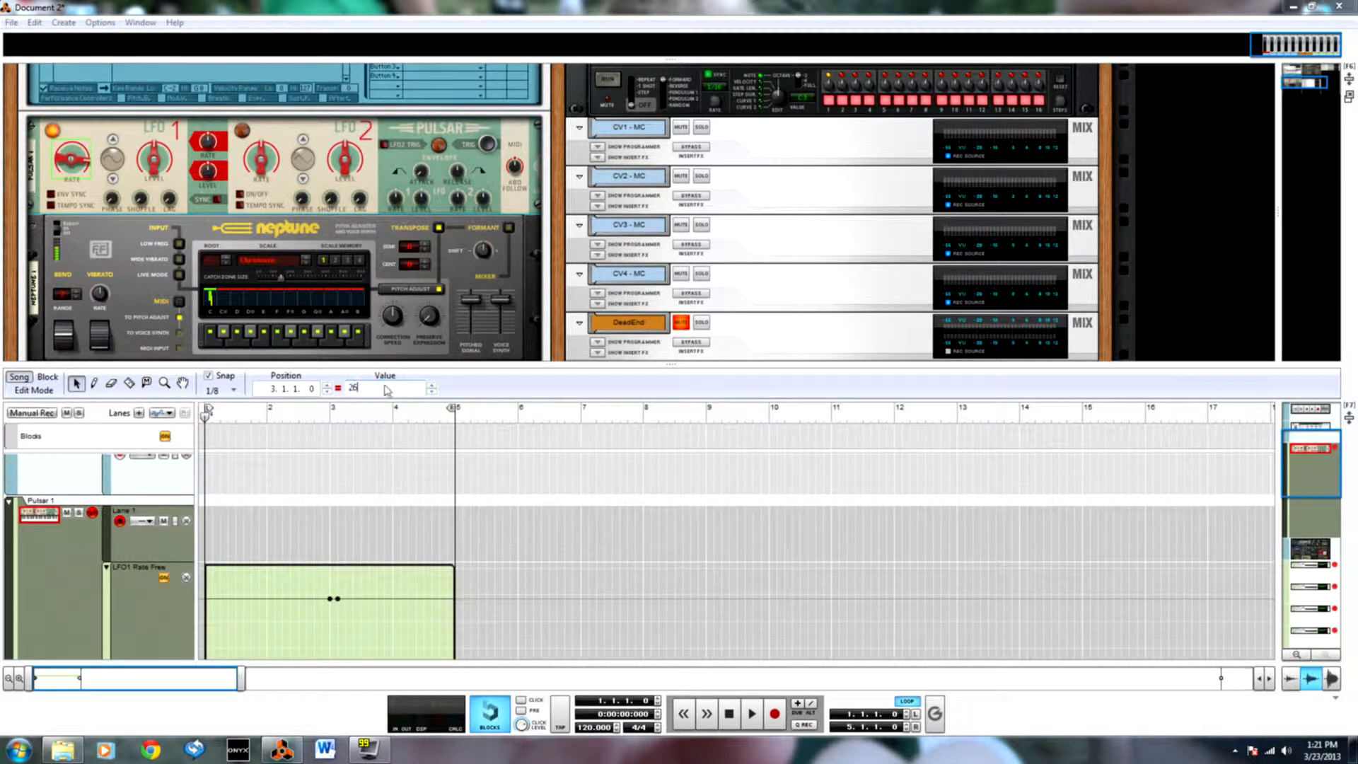
key(Return)
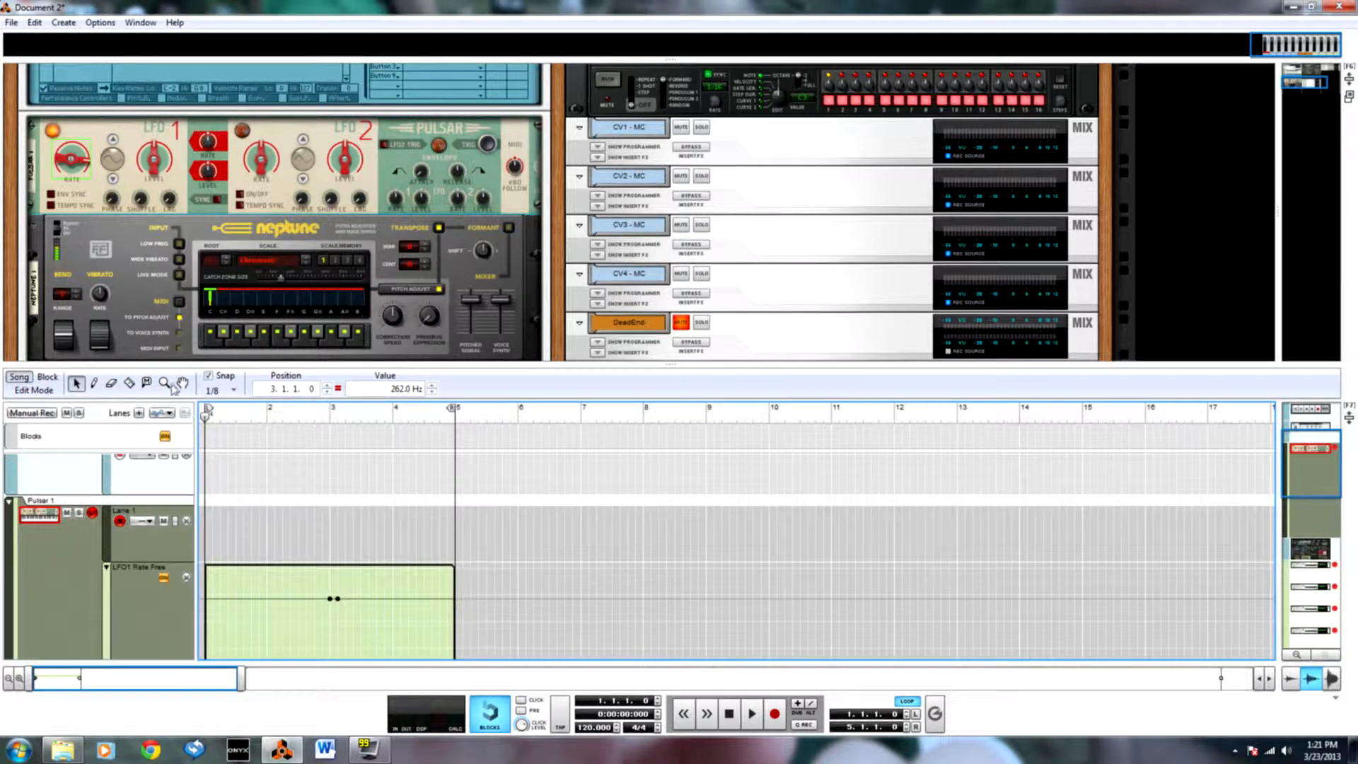
Check the LFO 1 rate and the keyboard tracking amount on the Pulsar.
click(155, 243)
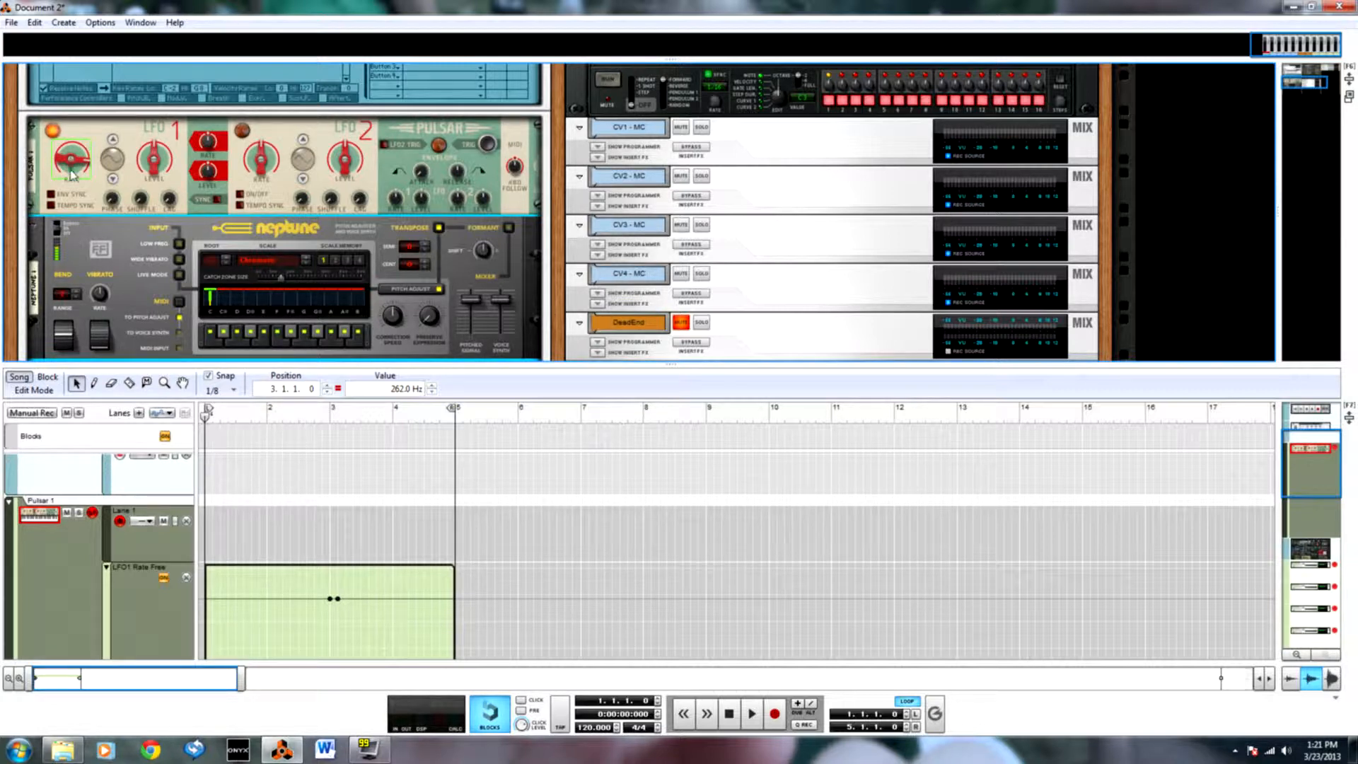
mouse_move(70, 168)
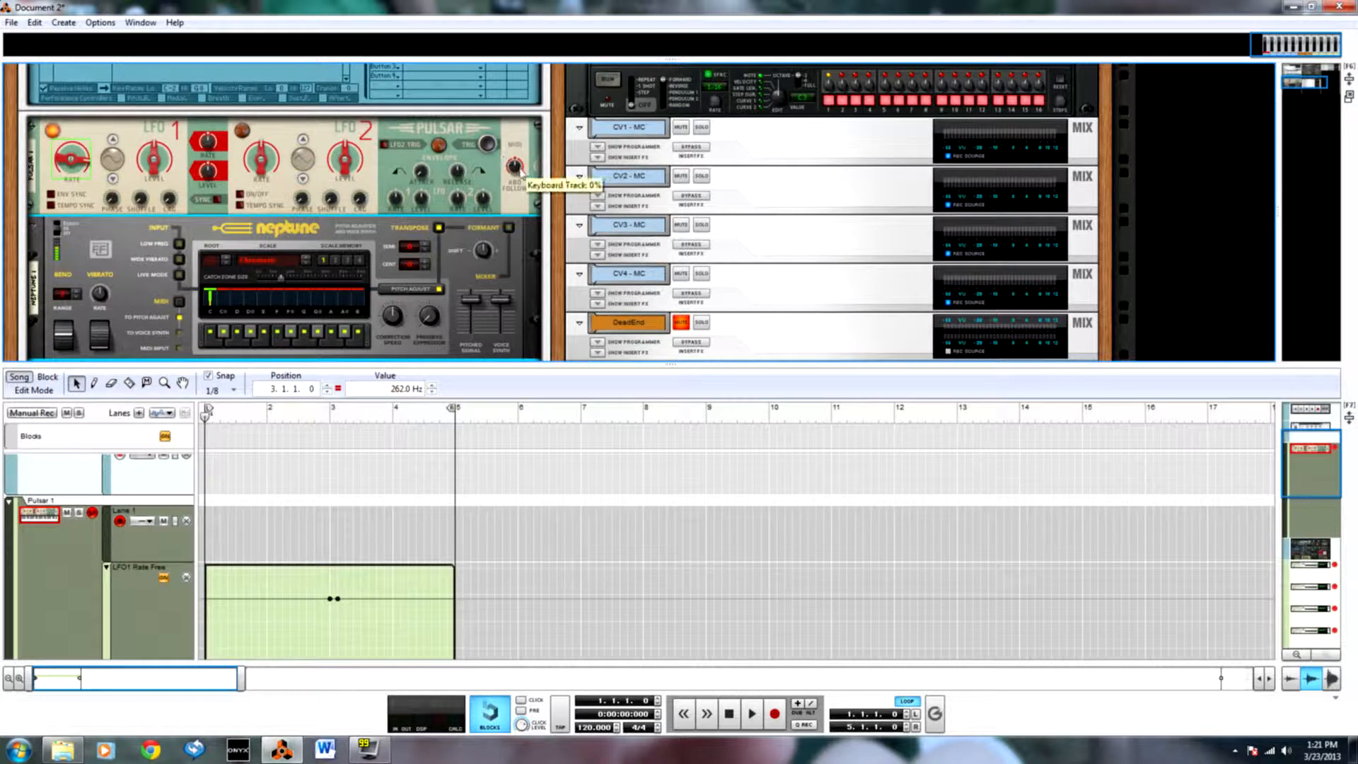
mouse_move(516, 178)
click(517, 174)
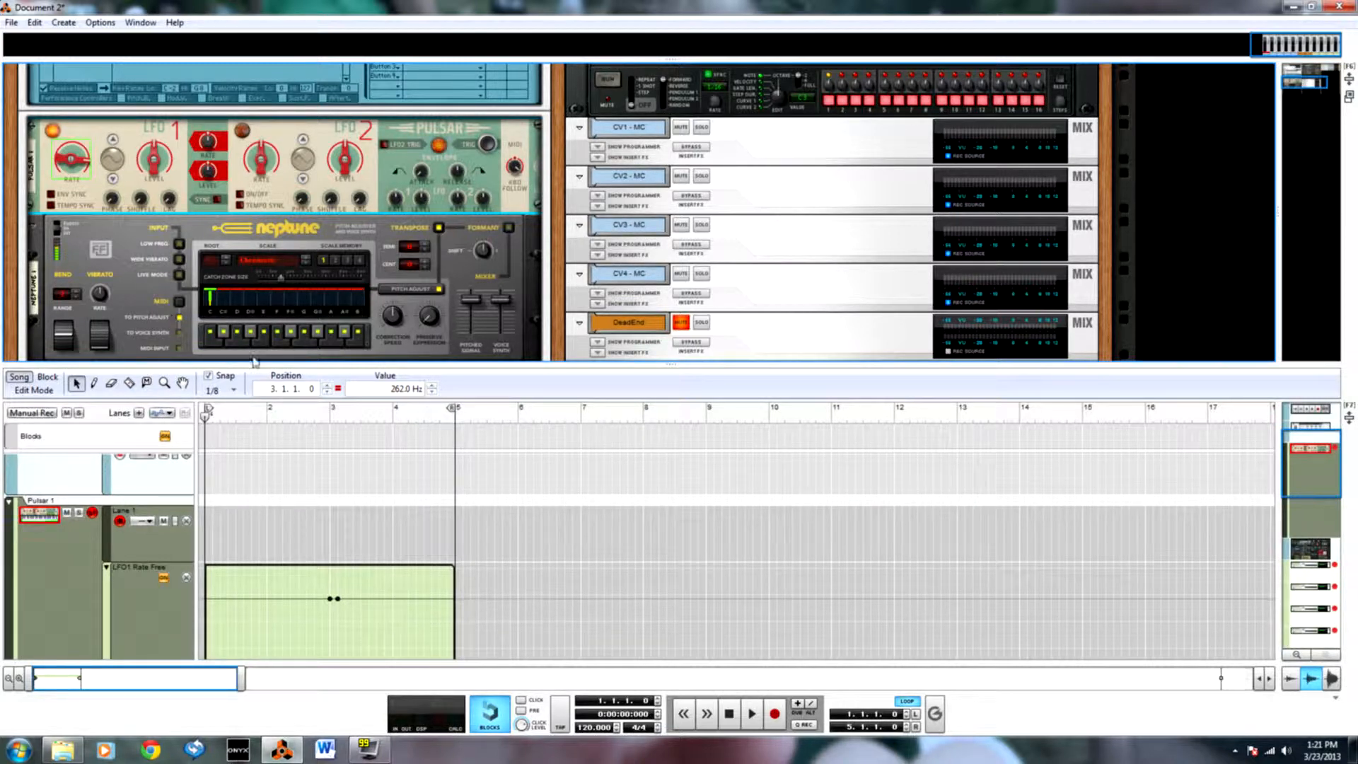
Delete the LFO1 Rate Free automation lane together with its data.
click(188, 579)
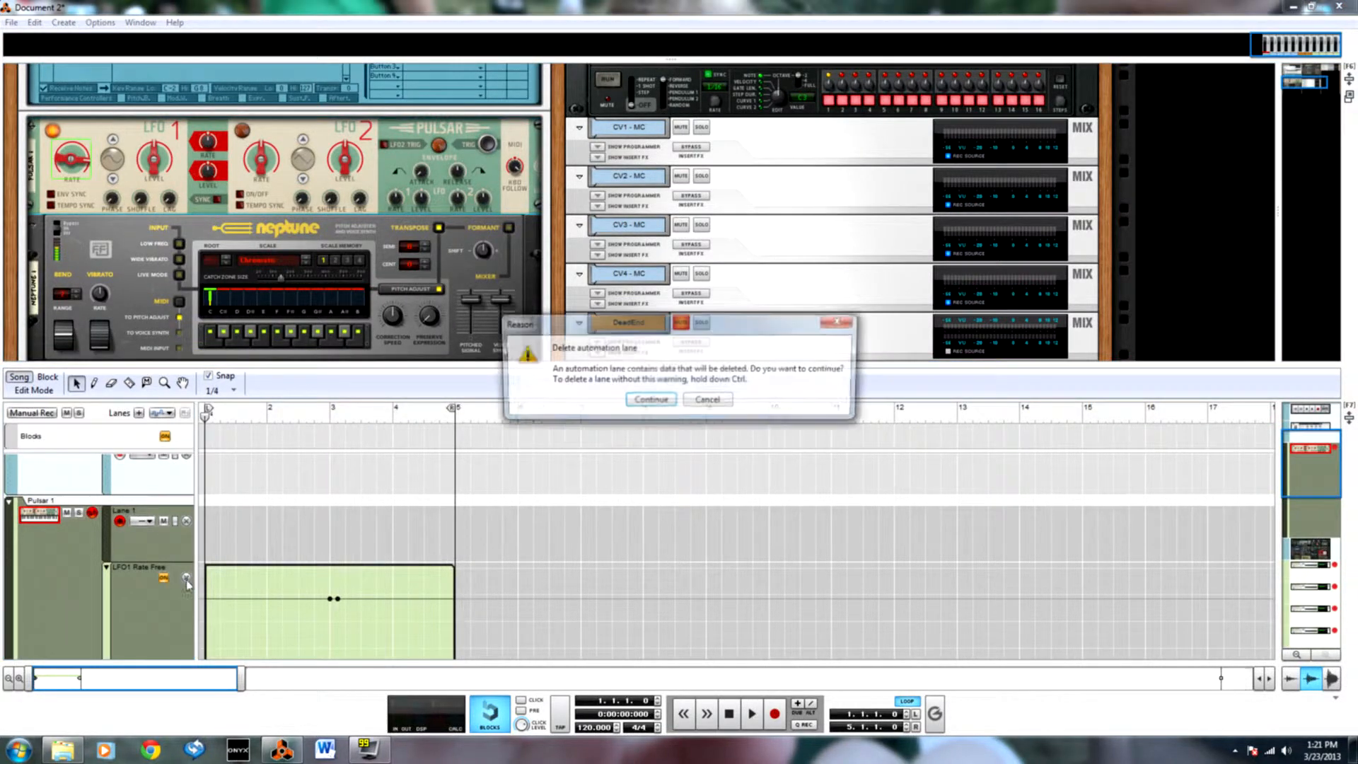
click(648, 407)
scroll(324, 562, up, 1)
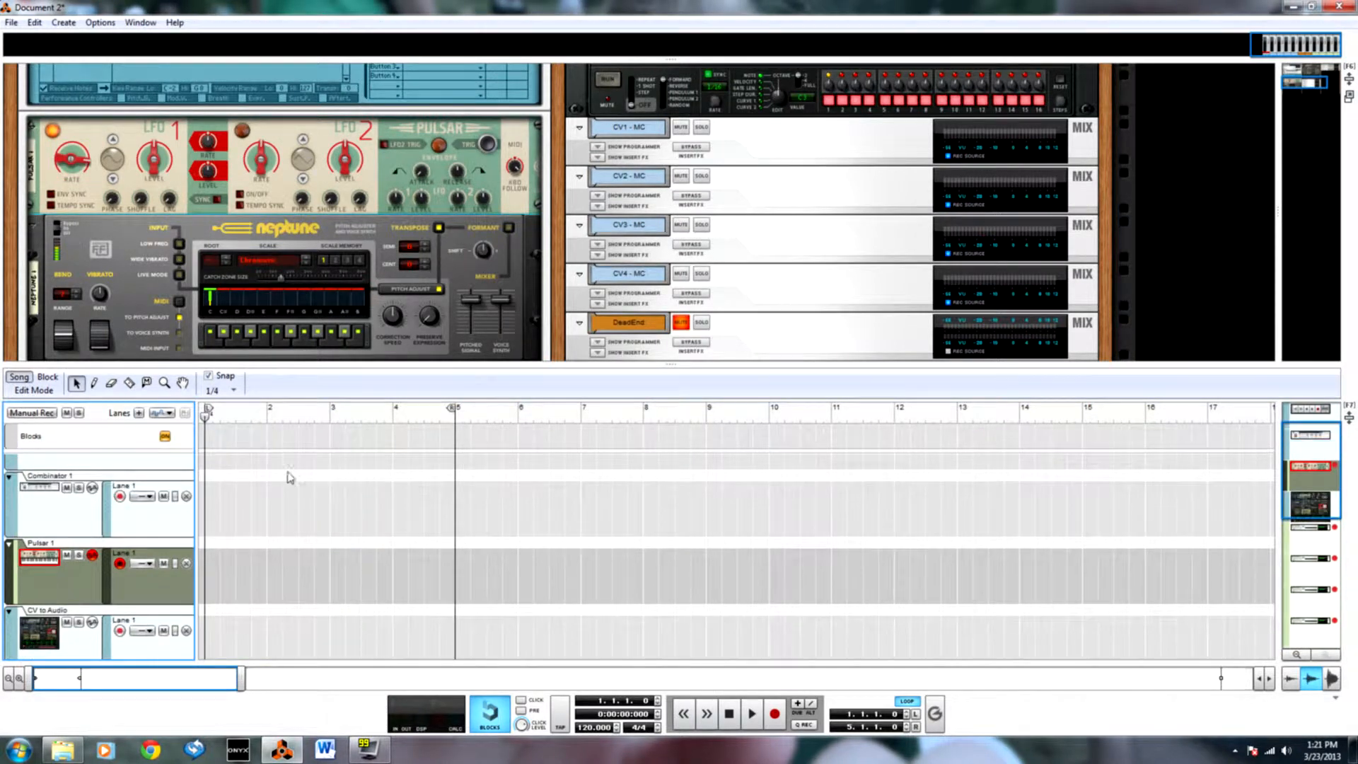
Delete the Neptune device from the Combinator.
scroll(170, 551, up, 1)
right_click(139, 230)
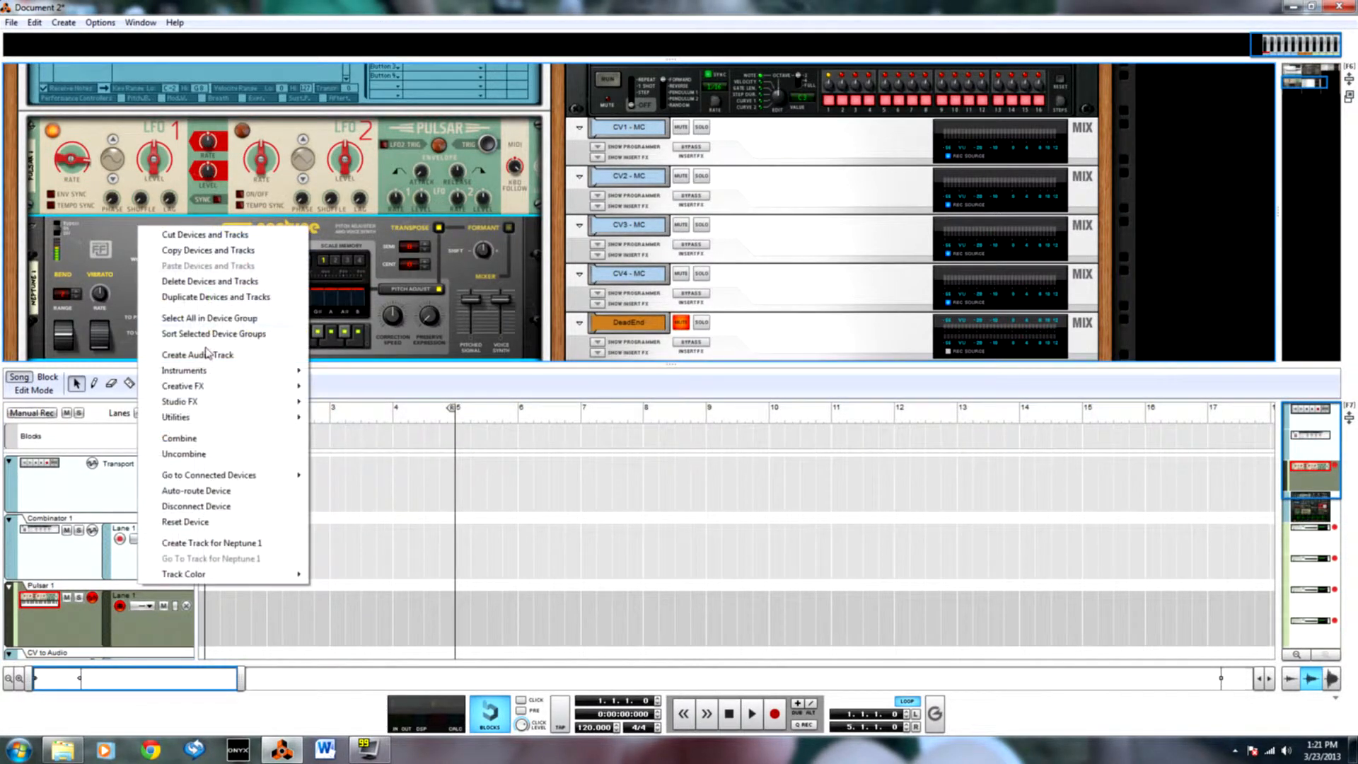
click(215, 281)
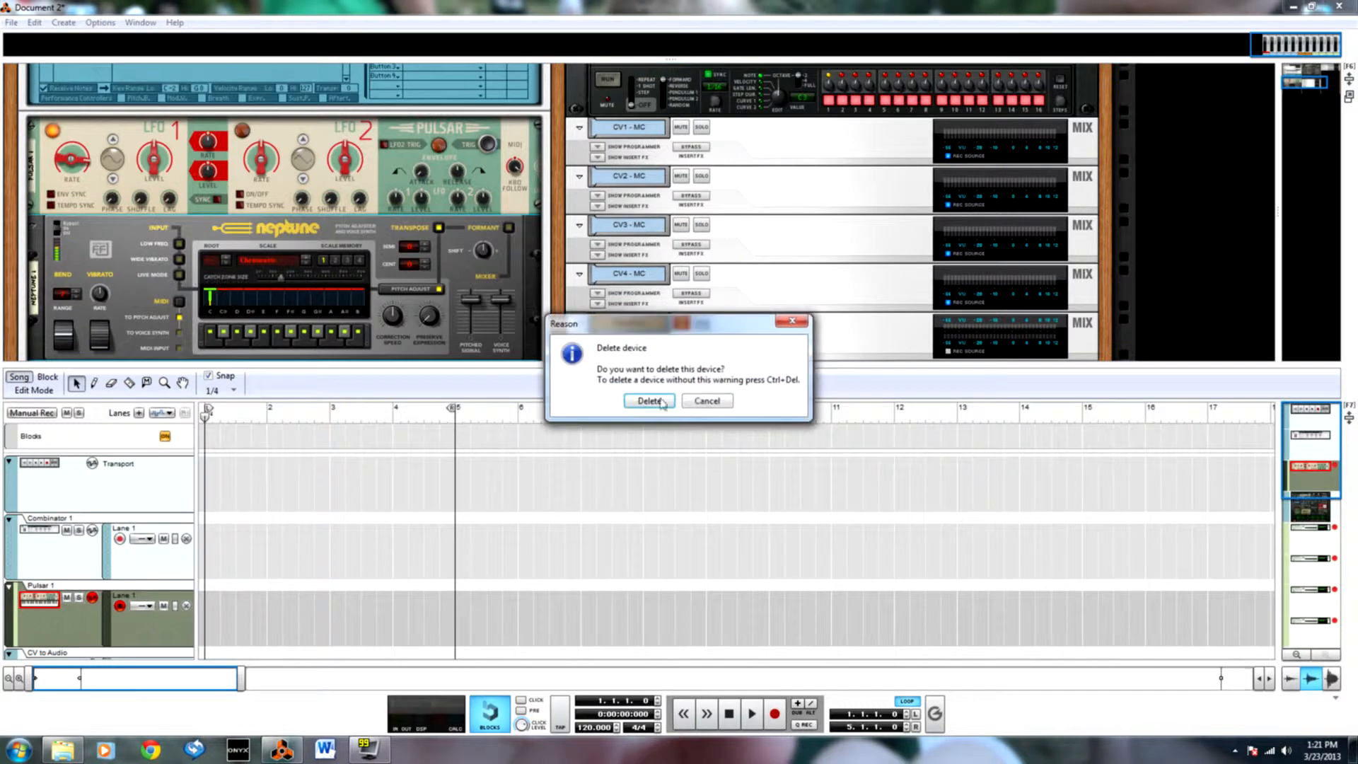
click(654, 401)
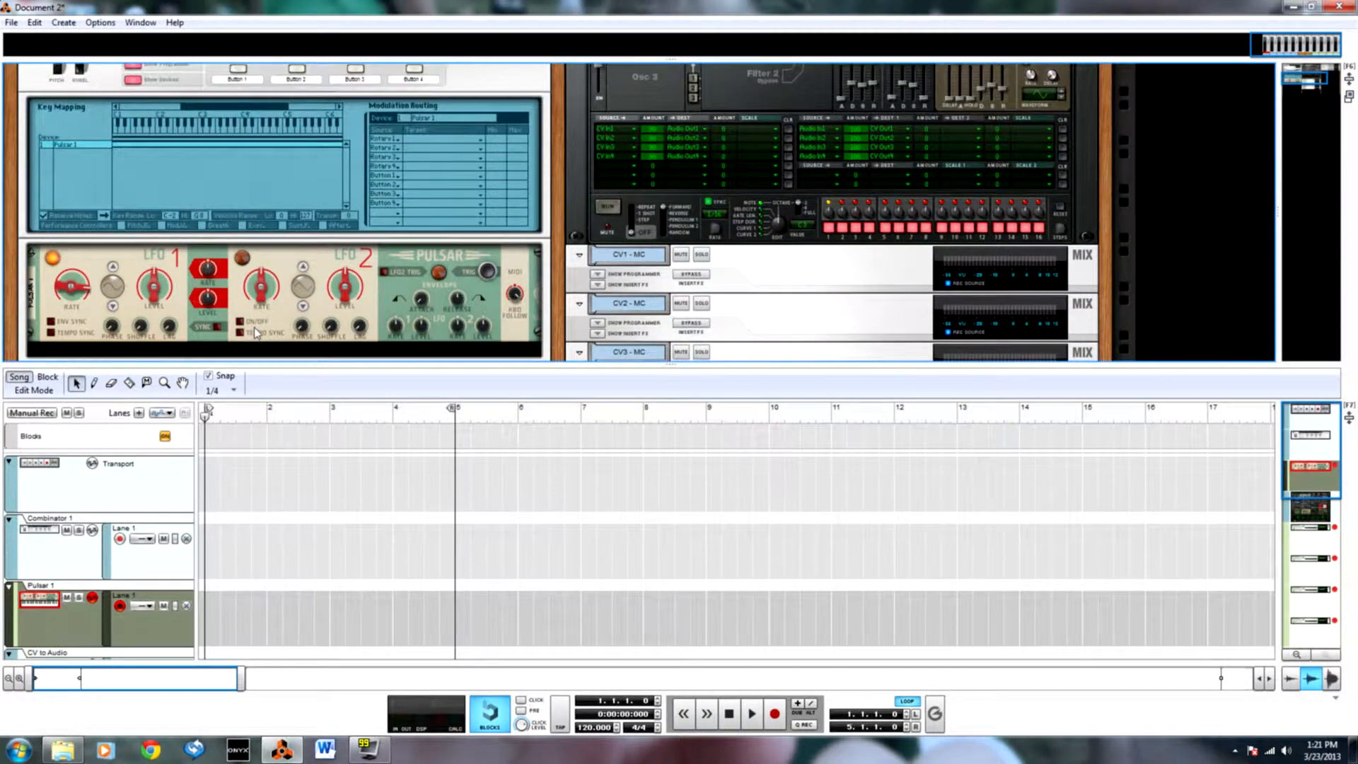
Show only the rack, cable the Pulsar's first LFO 1 audio output to the Combinator's left From Devices input, and return to the front.
key(F7)
key(F6)
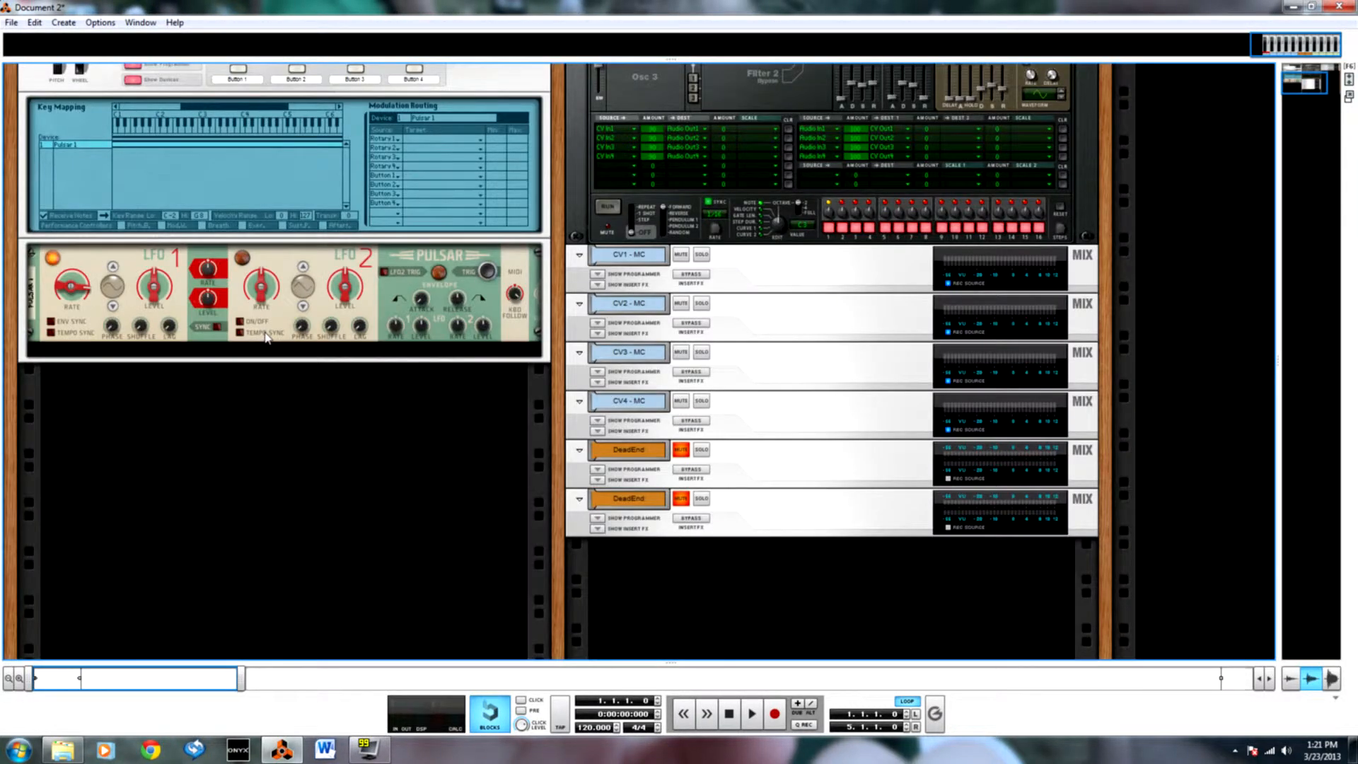
scroll(265, 336, up, 3)
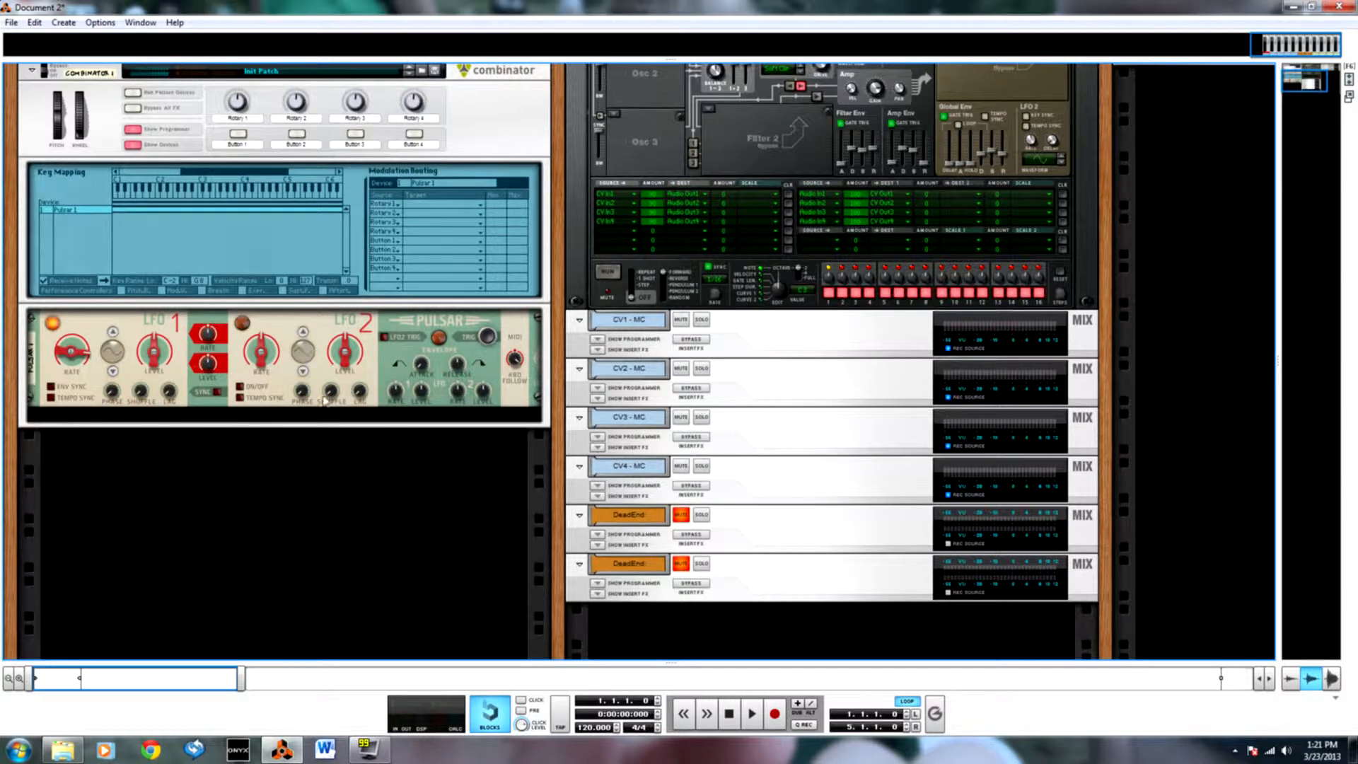
key(Tab)
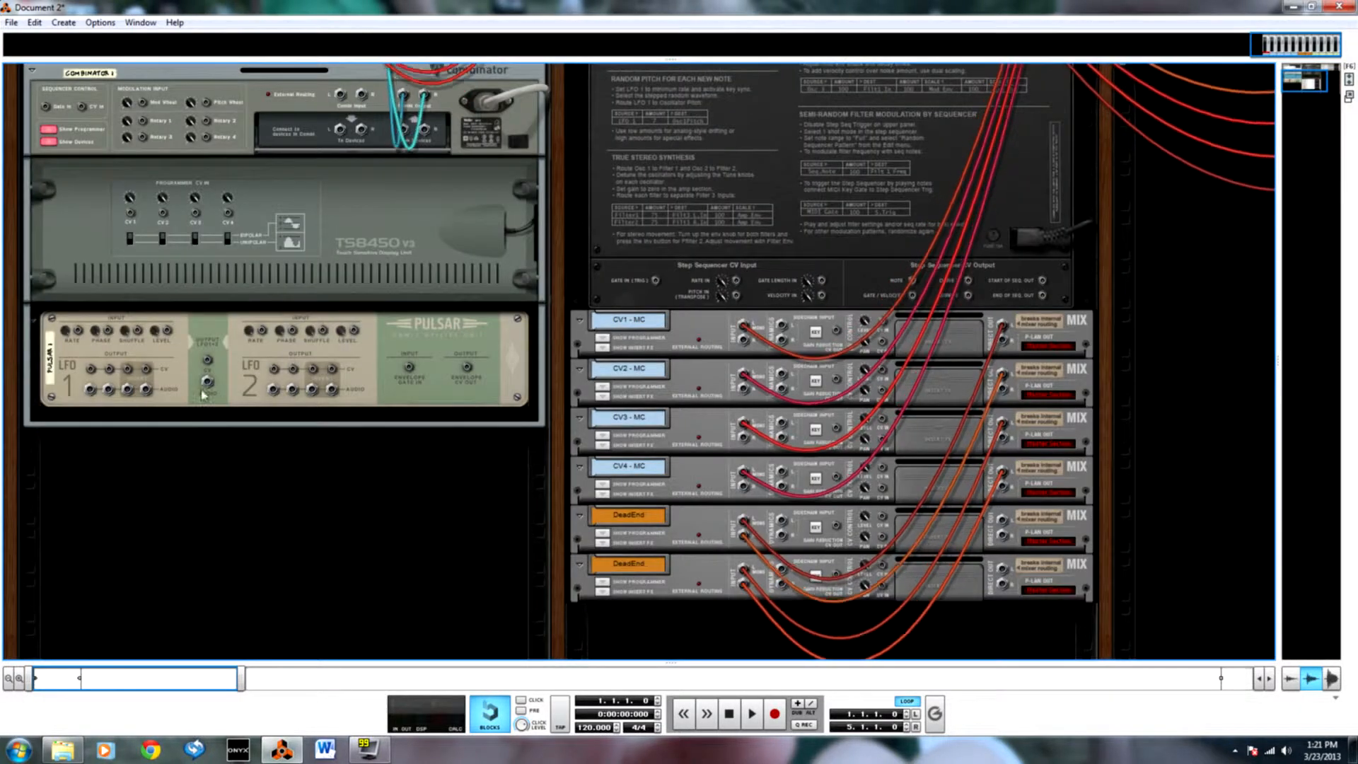
click(241, 335)
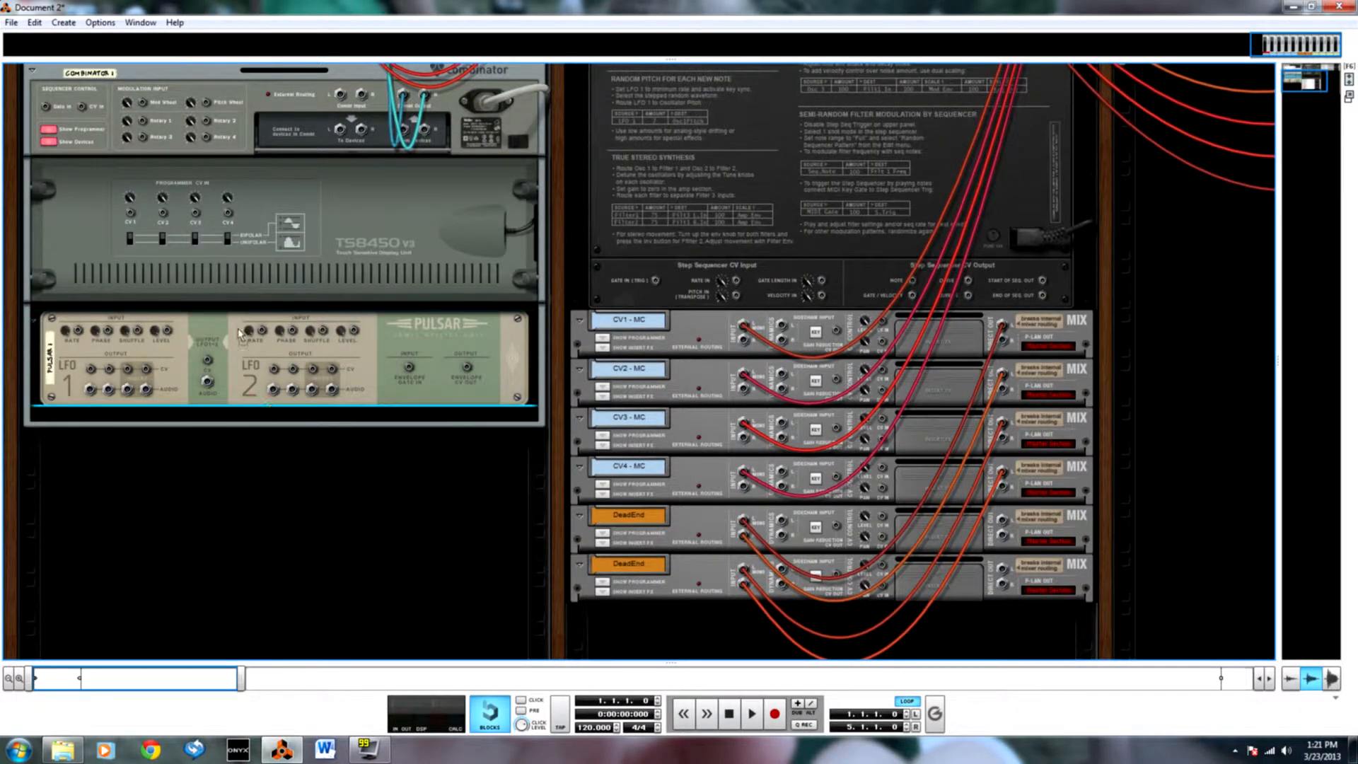
key(Tab)
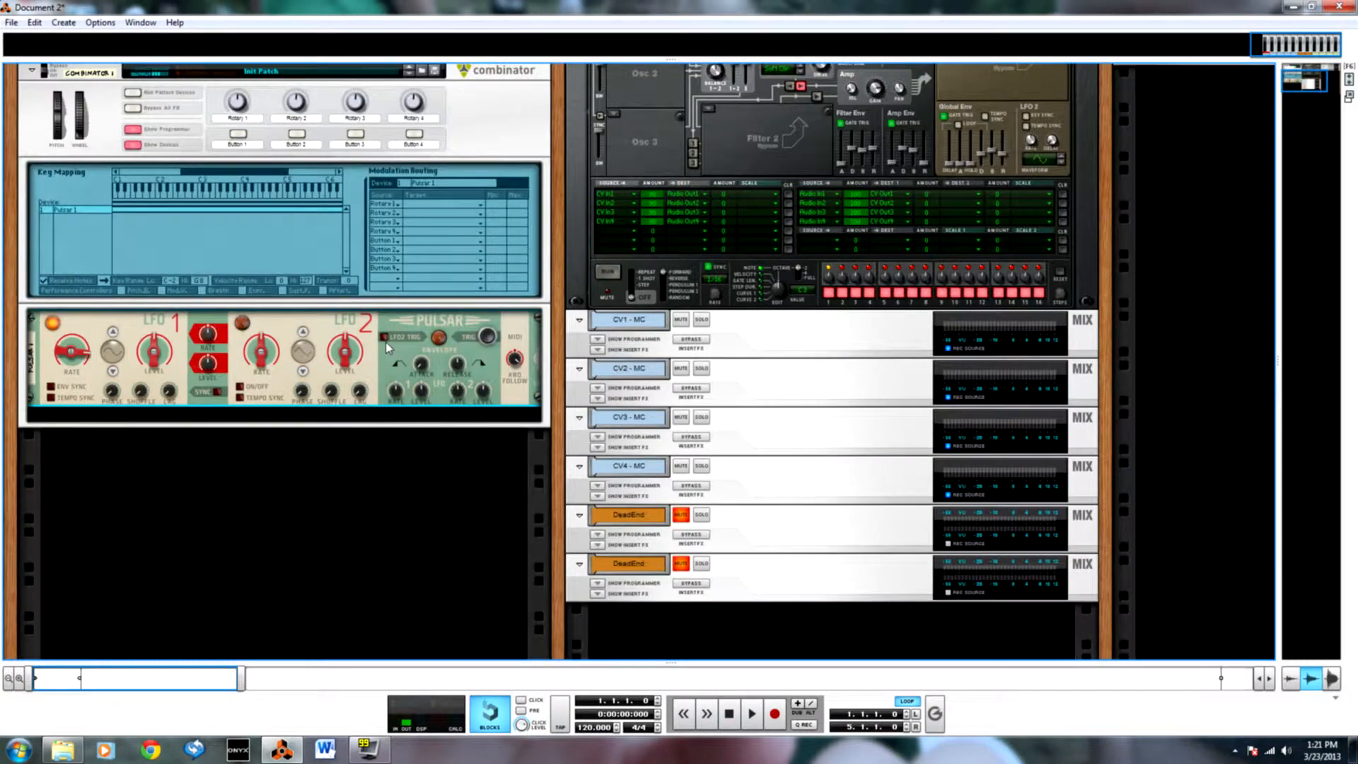
key(Tab)
key(Tab)
Turn the Pulsar's LFO 1 level all the way down.
drag(152, 353, 150, 487)
mouse_move(75, 363)
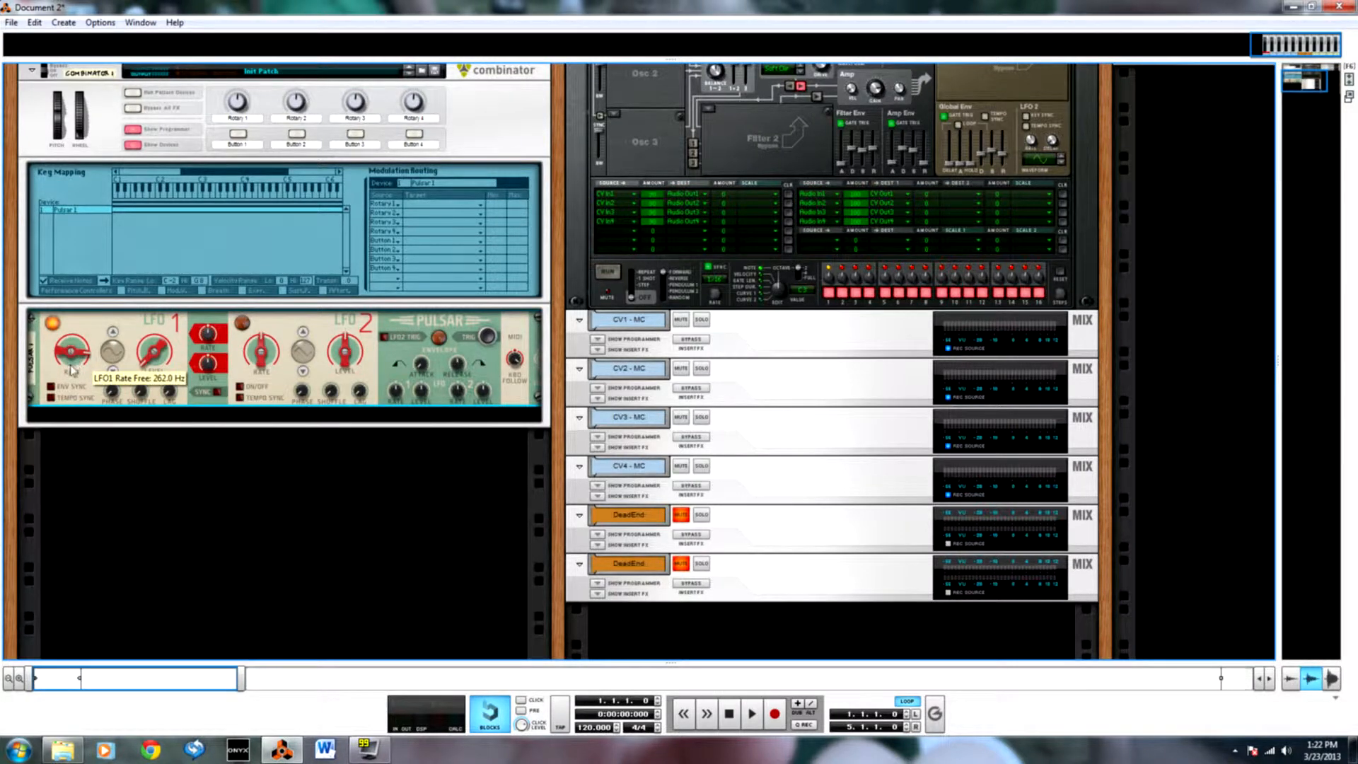
mouse_move(147, 351)
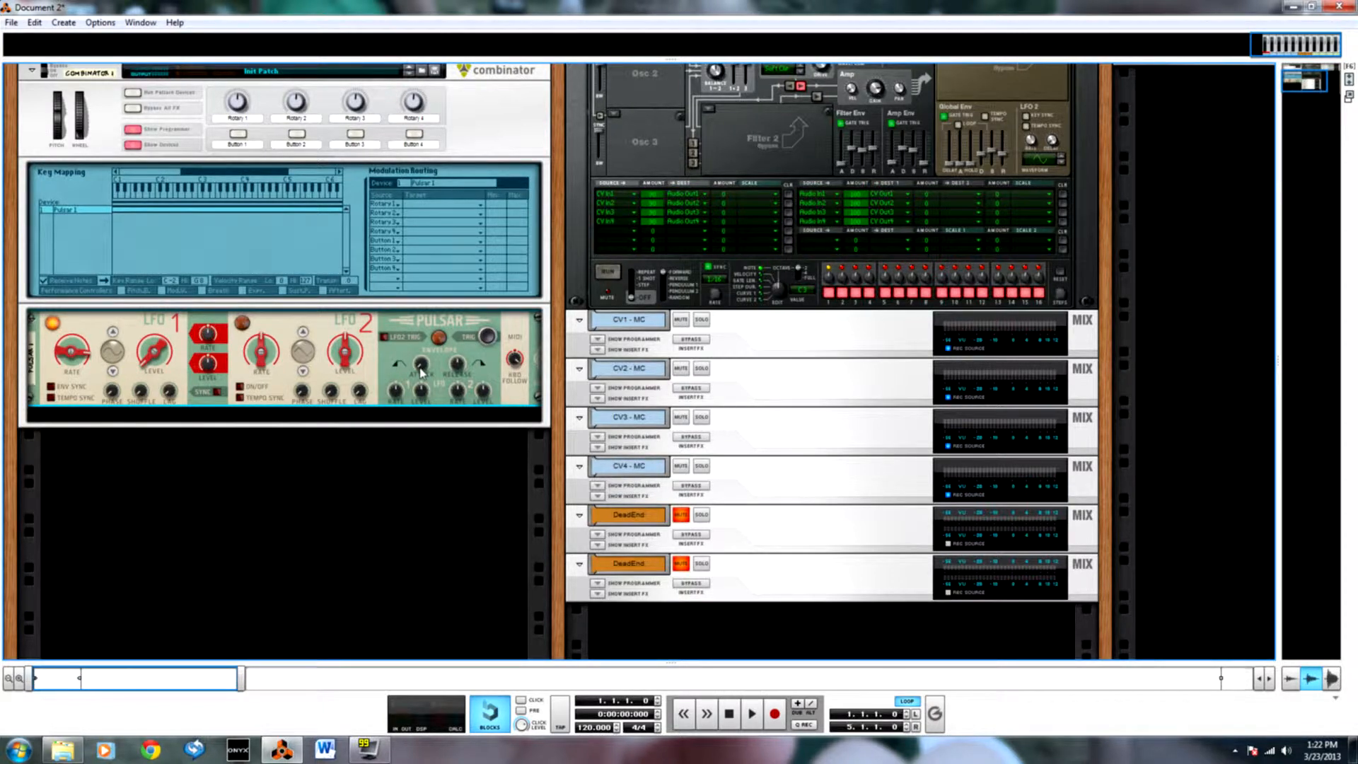
Cable the Pulsar's envelope CV output to the CV 1 modulation input of the CV to Audio Thor, then return to the front.
key(Tab)
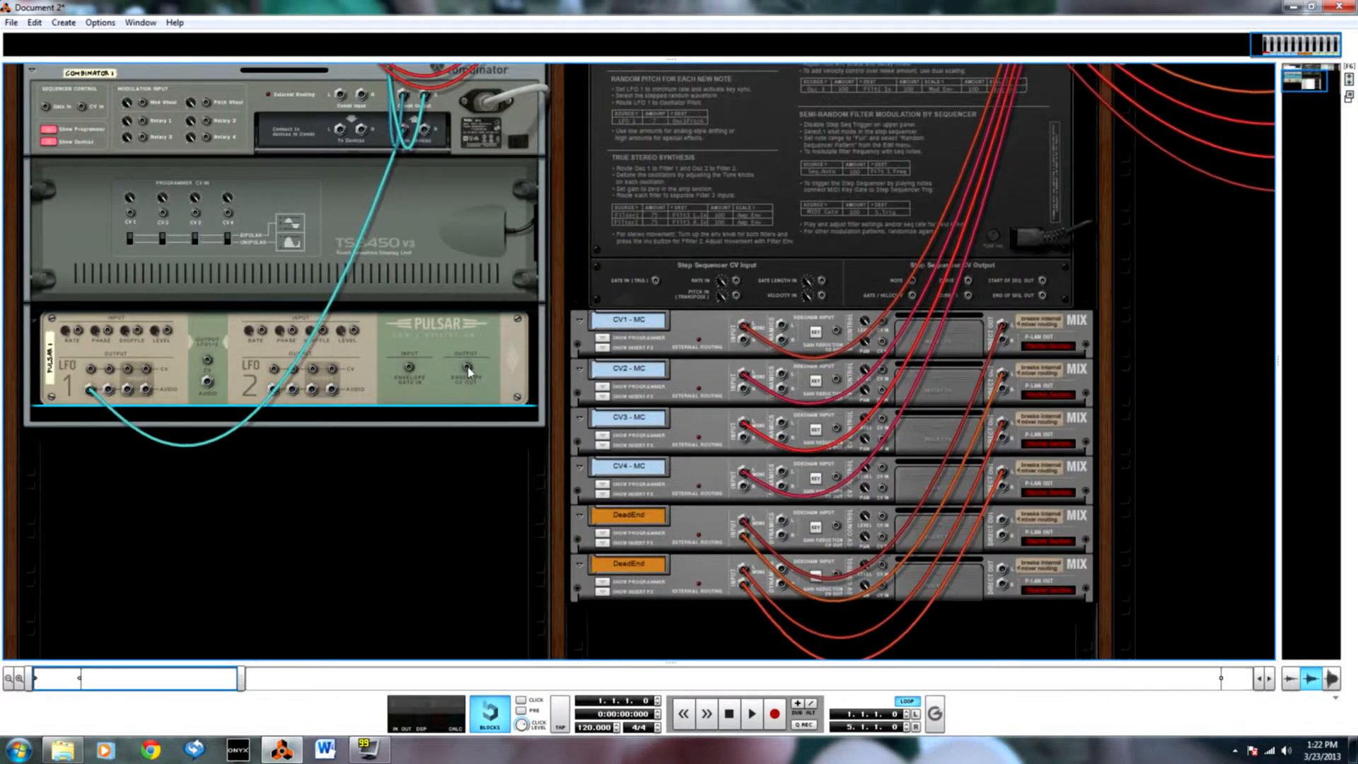
scroll(465, 467, up, 3)
drag(468, 453, 846, 94)
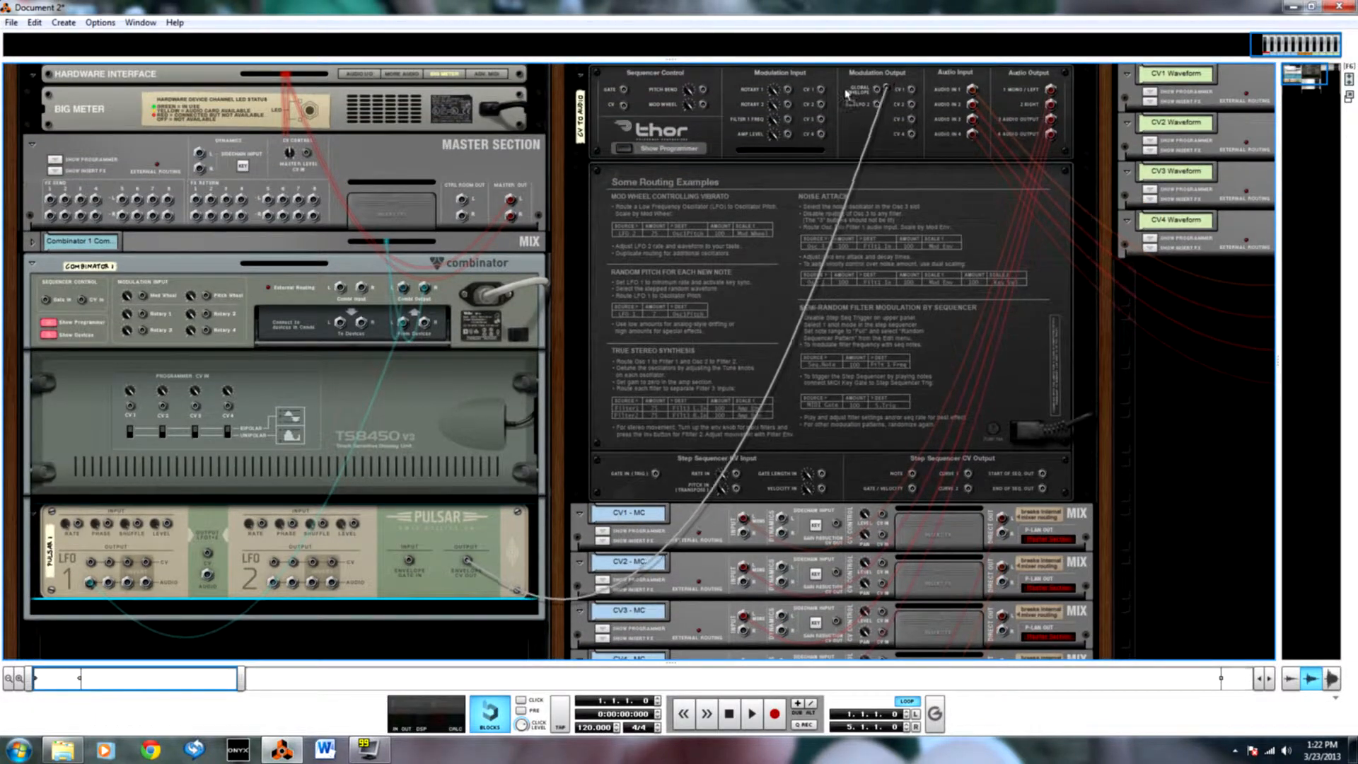
key(Tab)
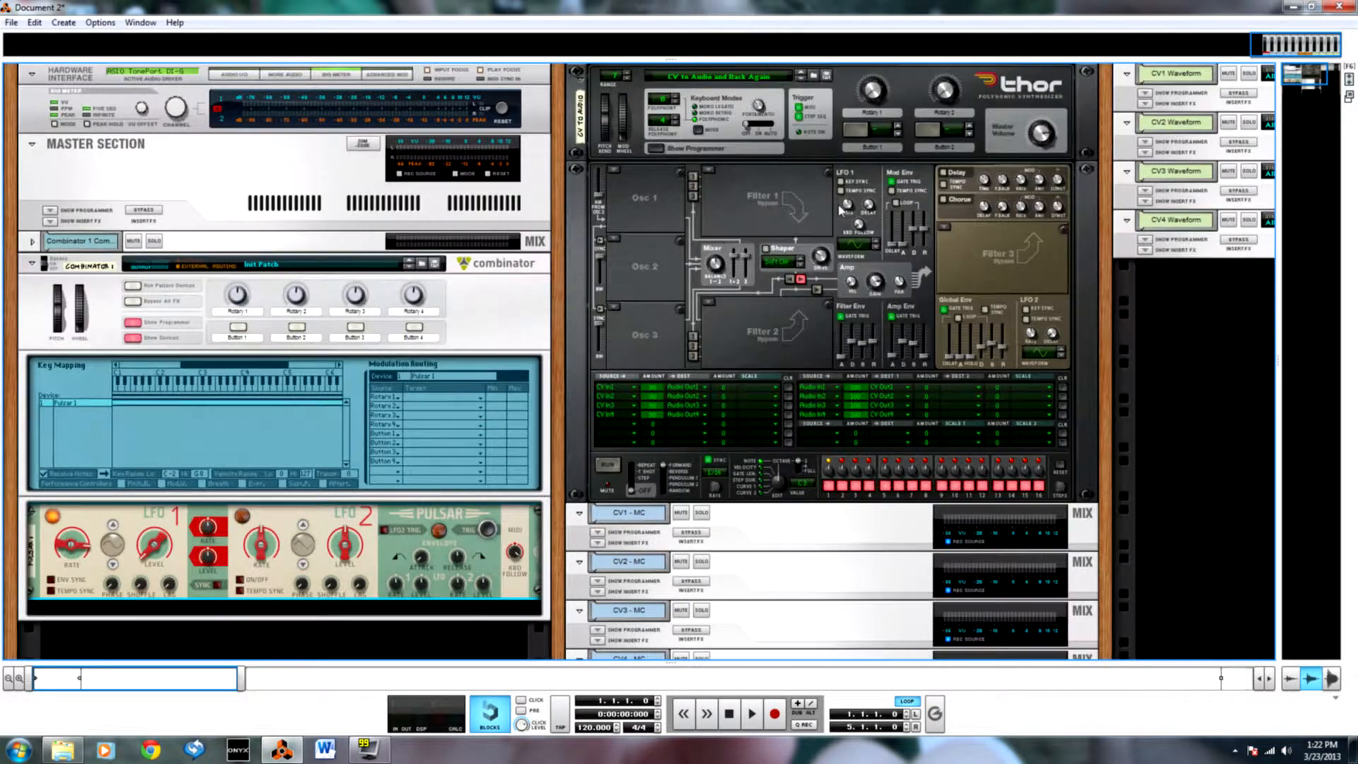
Show only the sequencer, draw a clip from bar 1 to bar 5 on the Combinator 1 track, and open it for note editing.
key(F7)
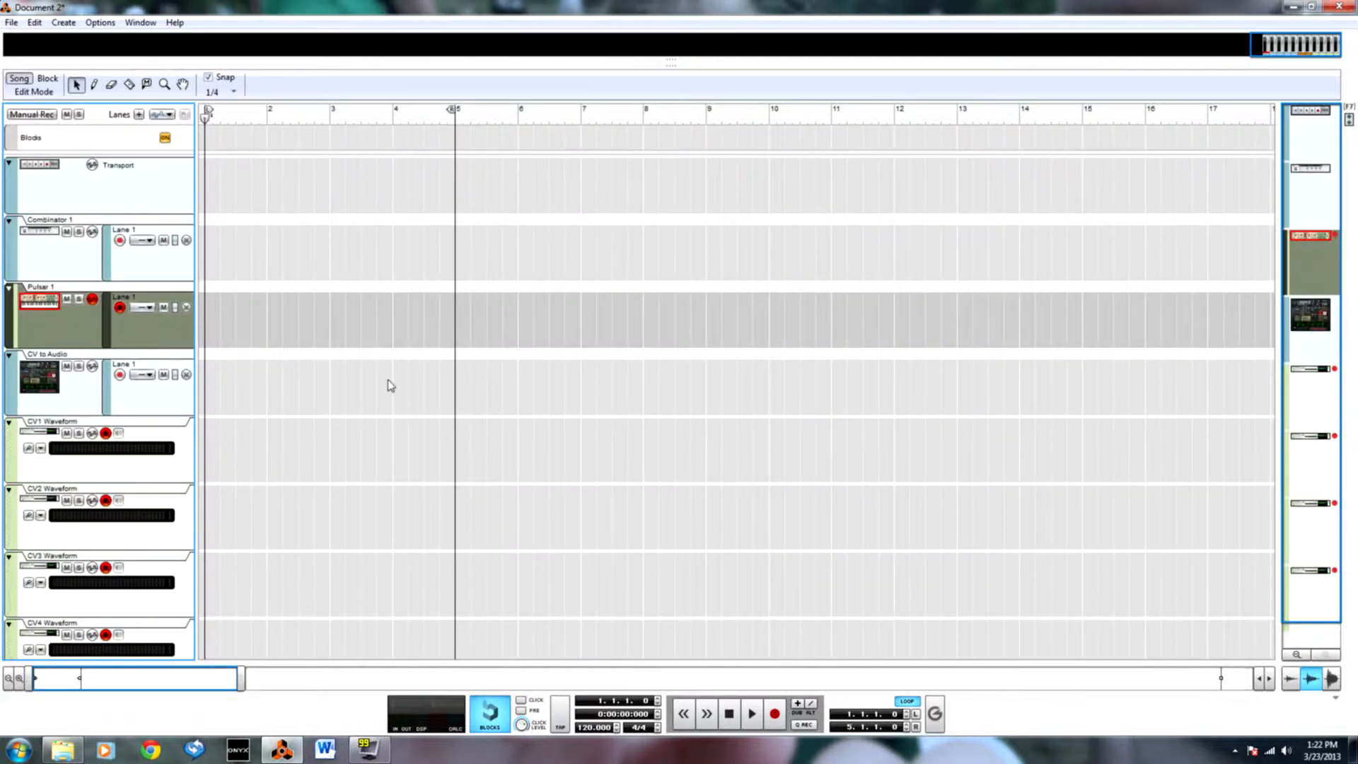
key(p)
drag(206, 240, 449, 272)
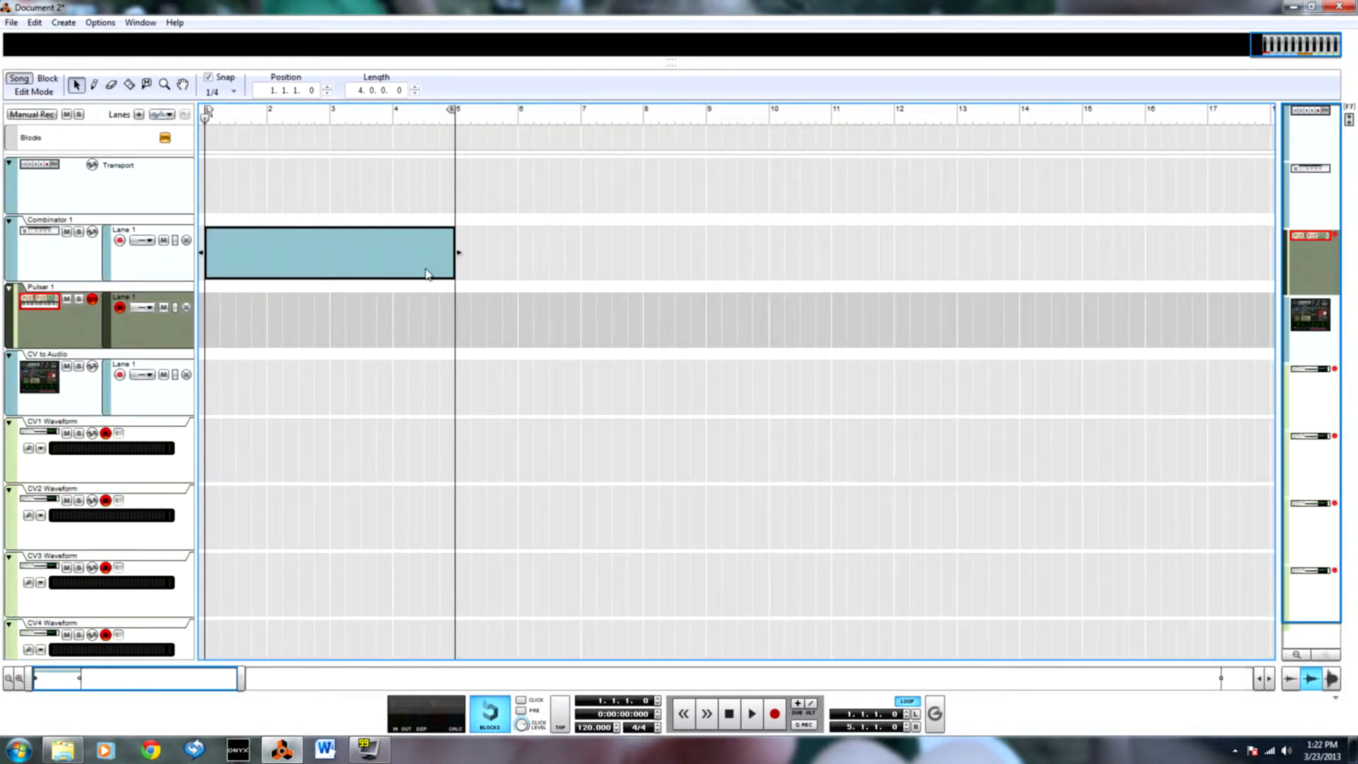
double_click(442, 269)
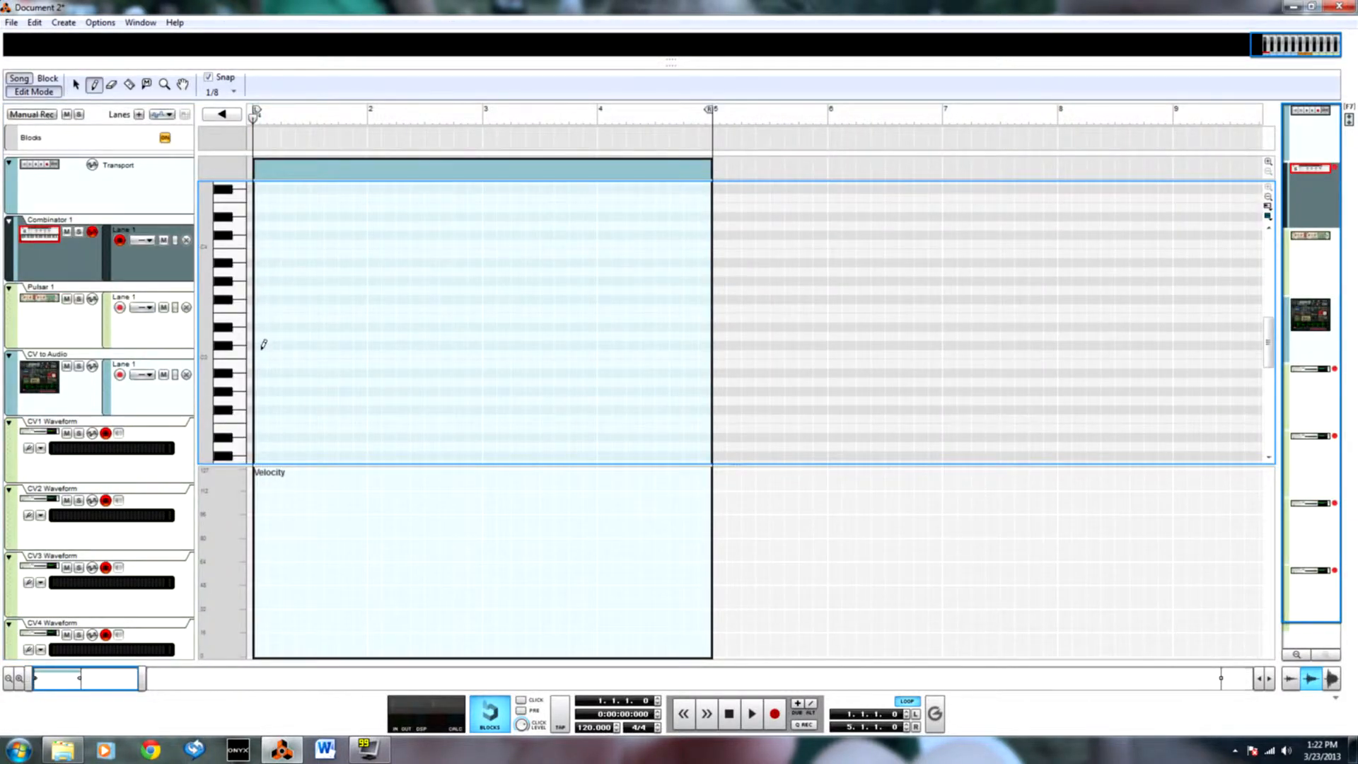
Draw half-bar notes C3 at 1.1.1.0 and C4 at 1.3.1.0, and lower the C4 note's velocity to about 38.
drag(269, 349, 305, 350)
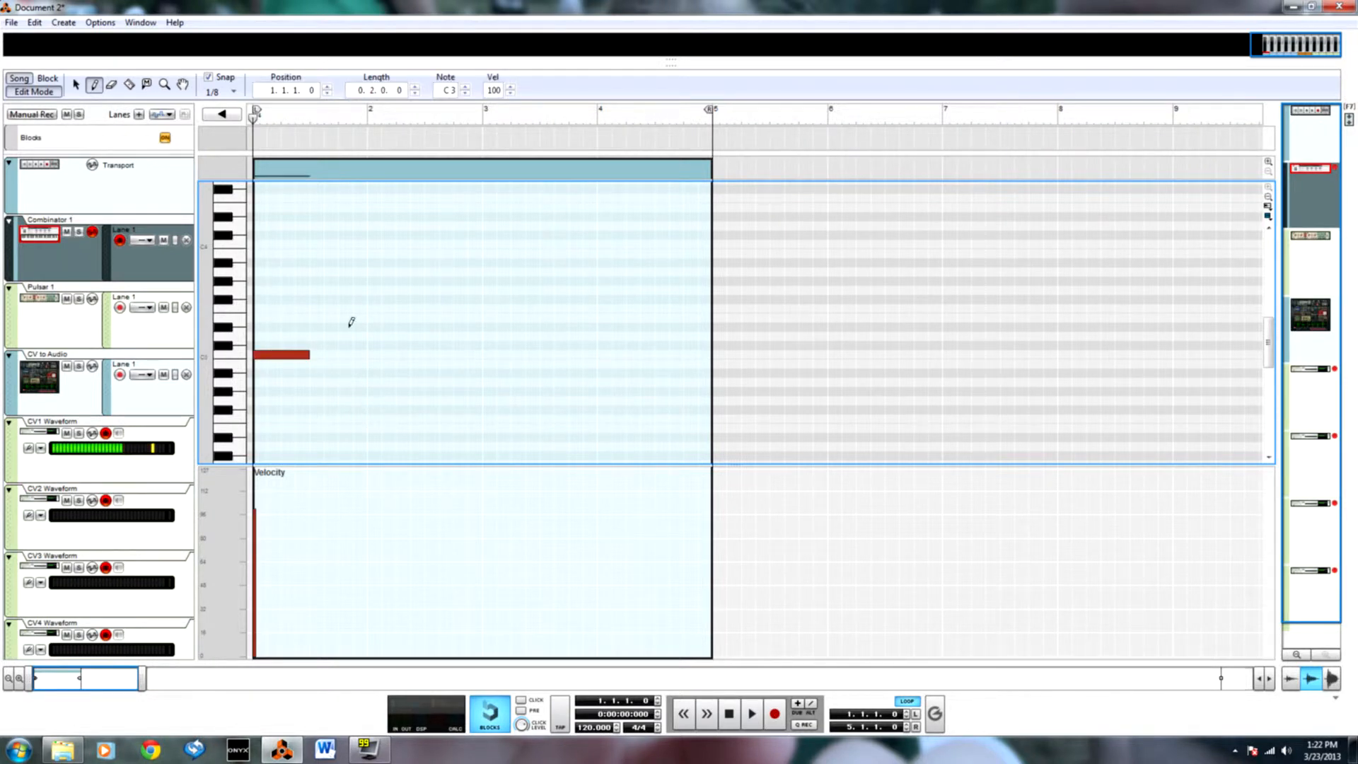
drag(322, 243, 358, 243)
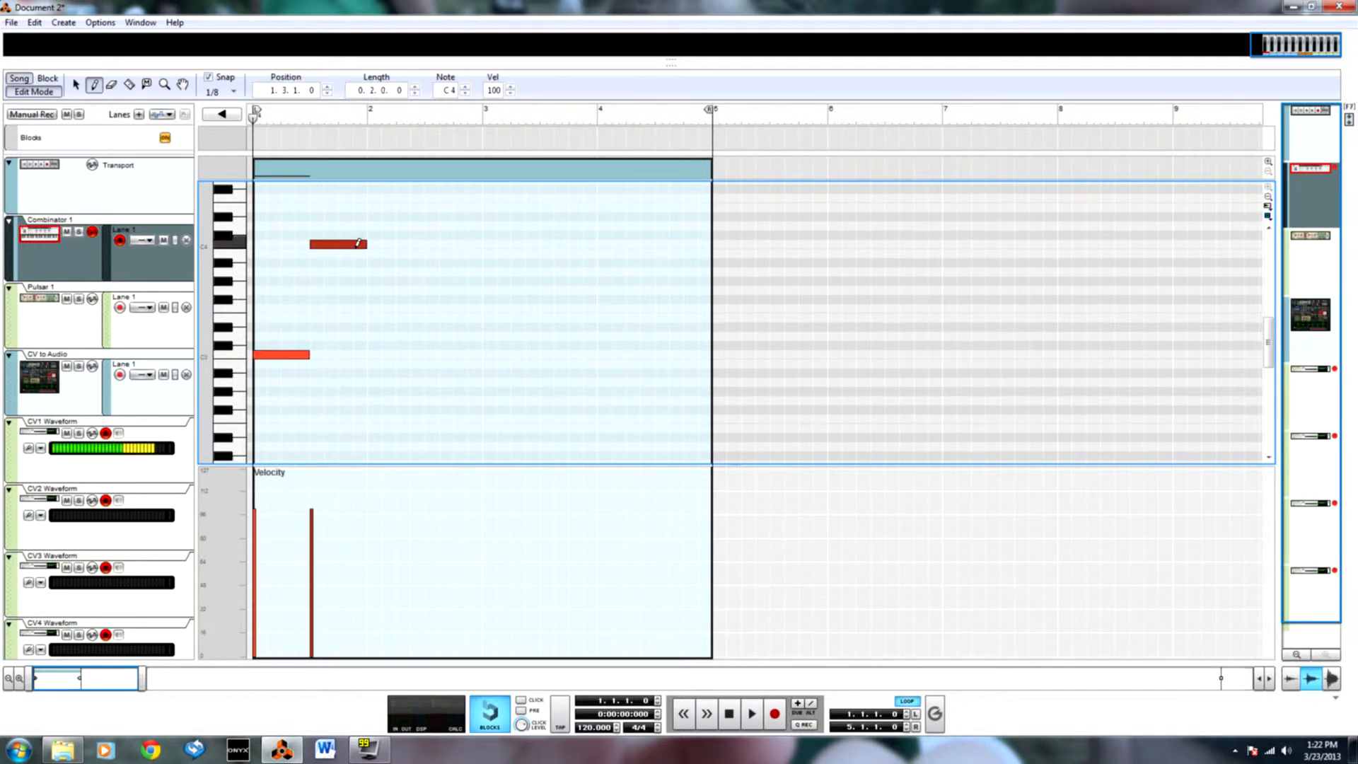
click(311, 599)
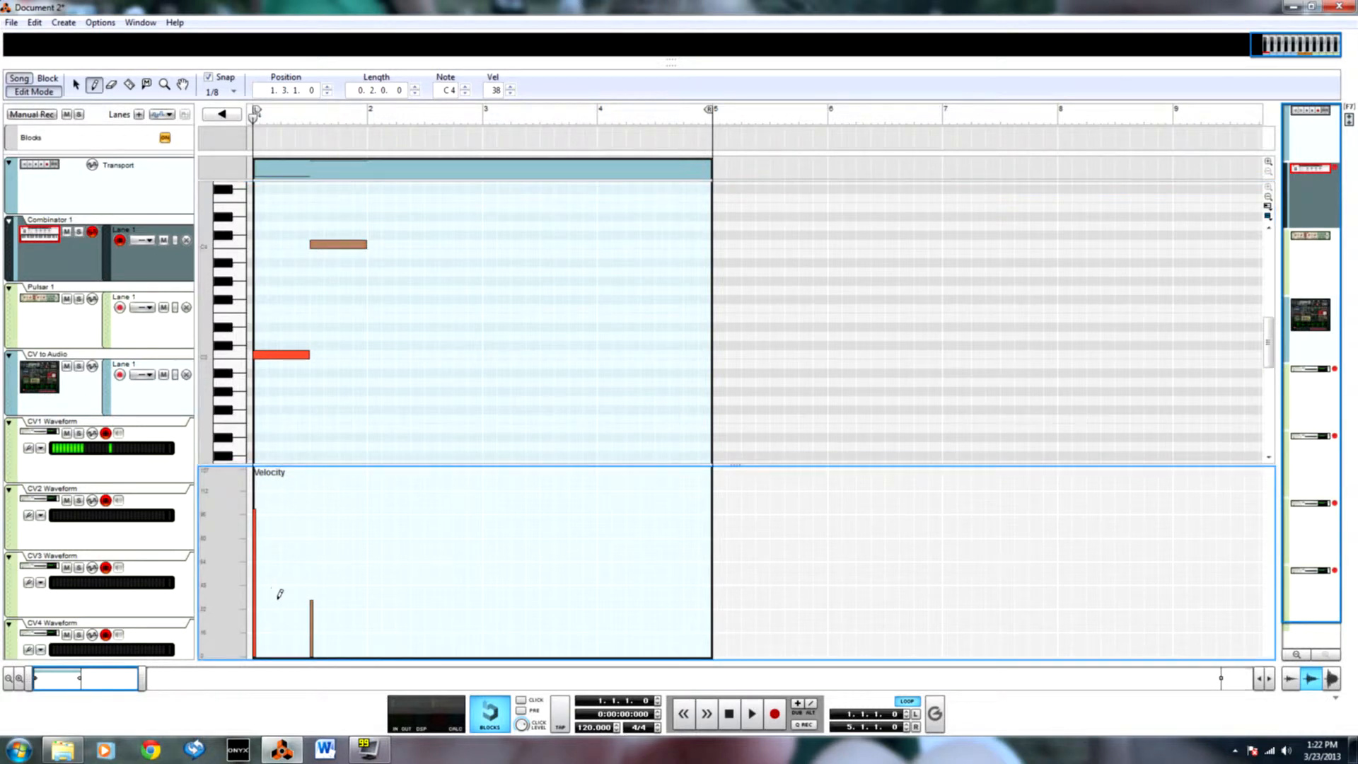
Add half-bar notes C3 at 2.3.1.0 with velocity about 37 and C4 at 3.1.1.0 with velocity about 116.
click(435, 352)
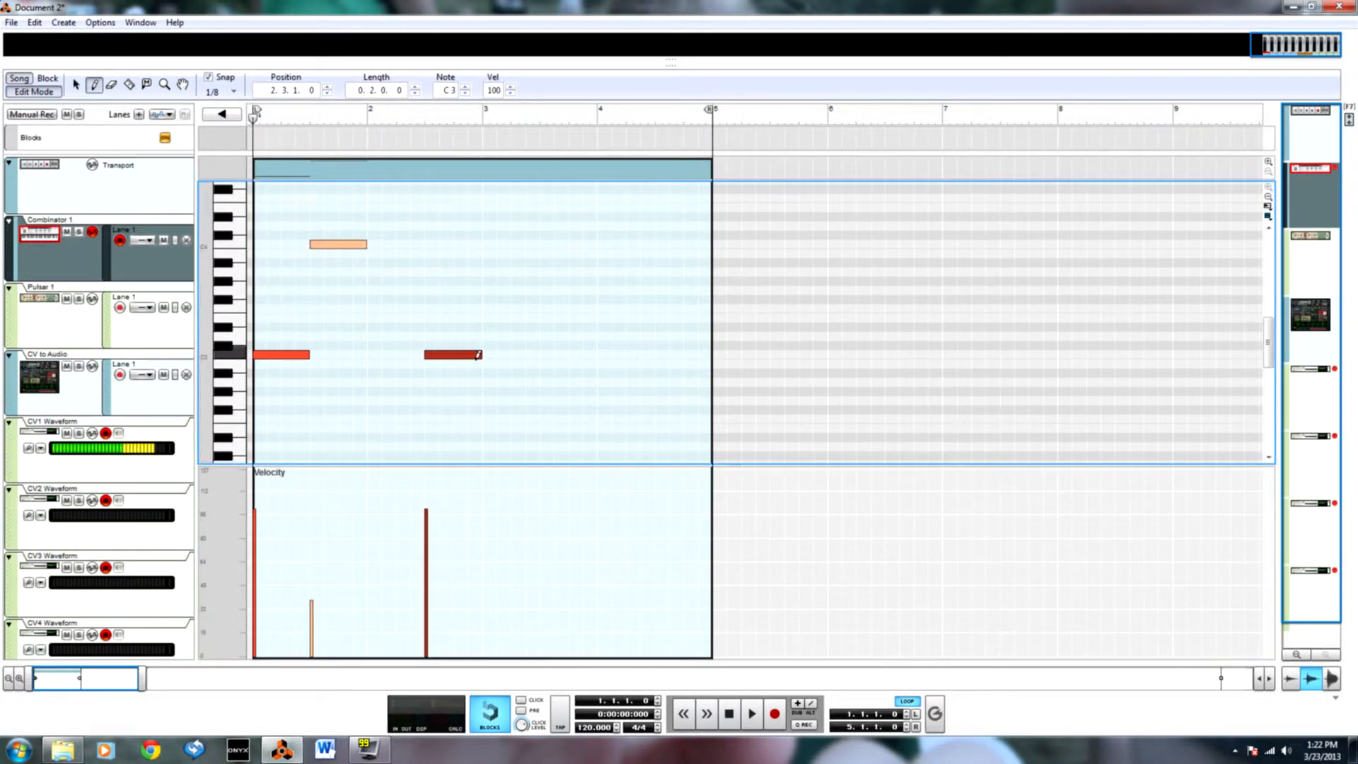
click(433, 599)
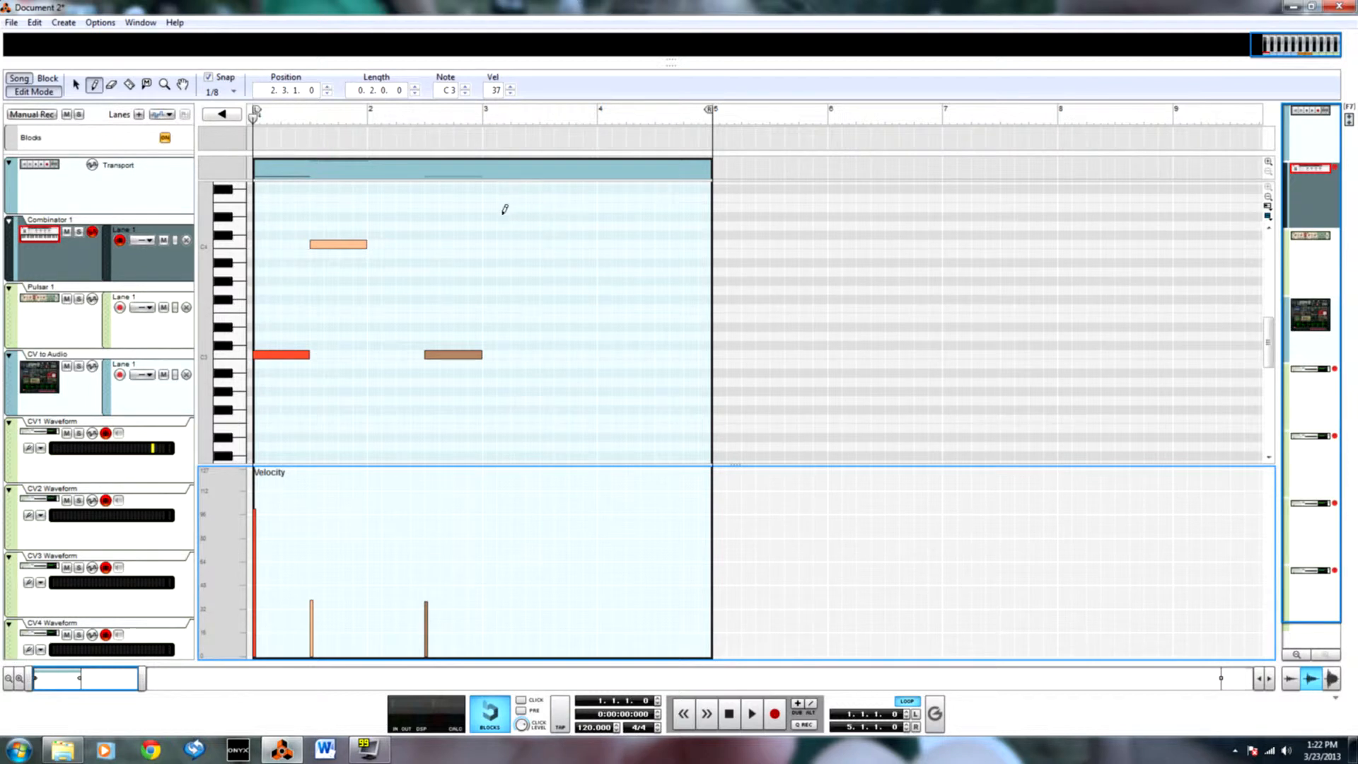
click(489, 243)
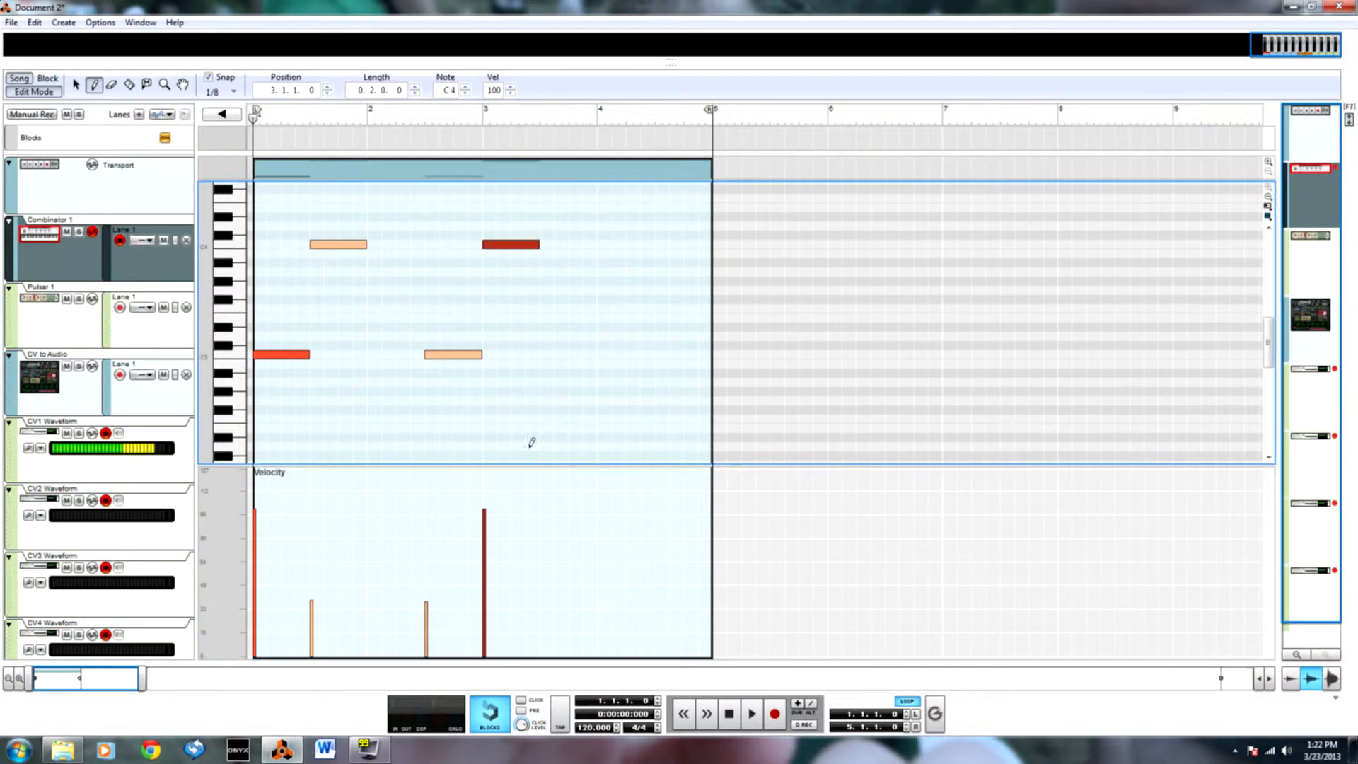
click(486, 483)
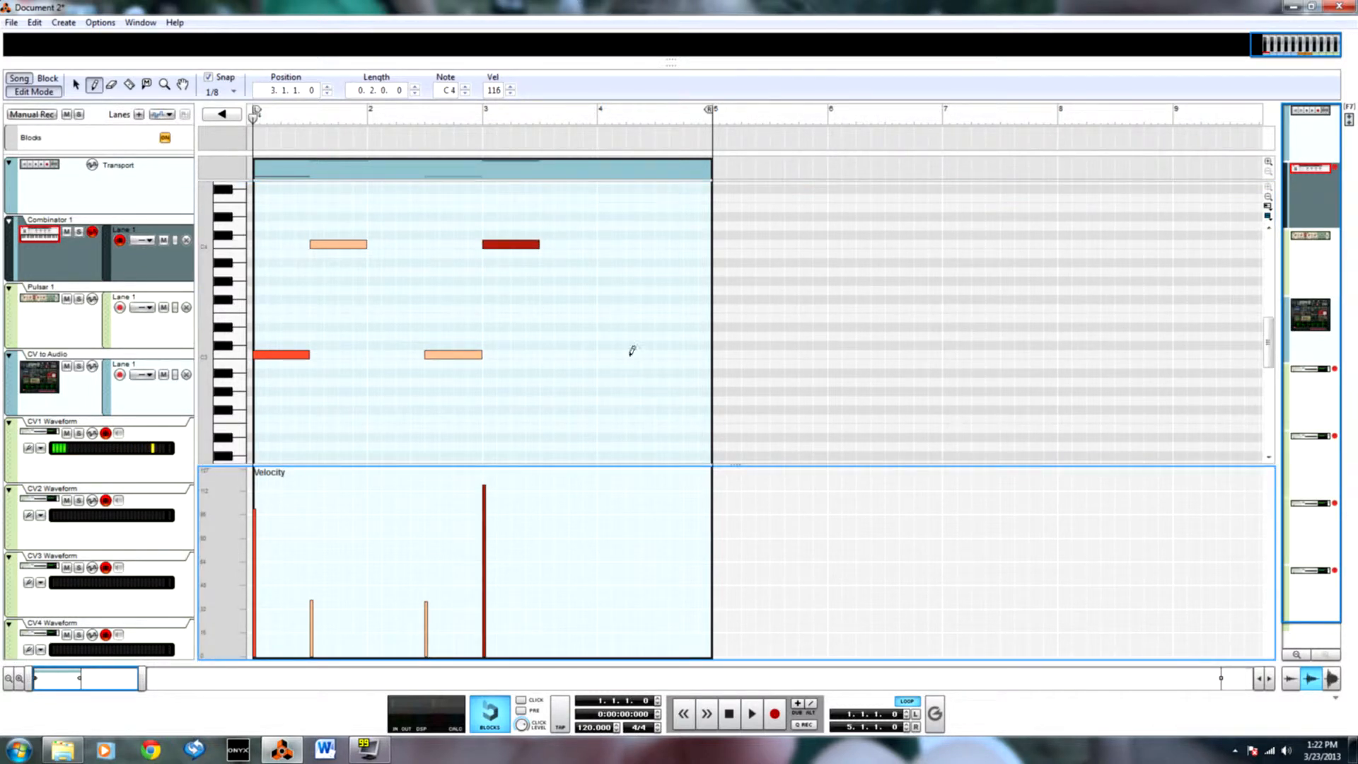
Add three short C3 notes at 4.1.1.0, 4.2.3.0 and 4.4.1.0, ramp their velocities up to about 109, and leave note editing.
click(605, 353)
click(645, 354)
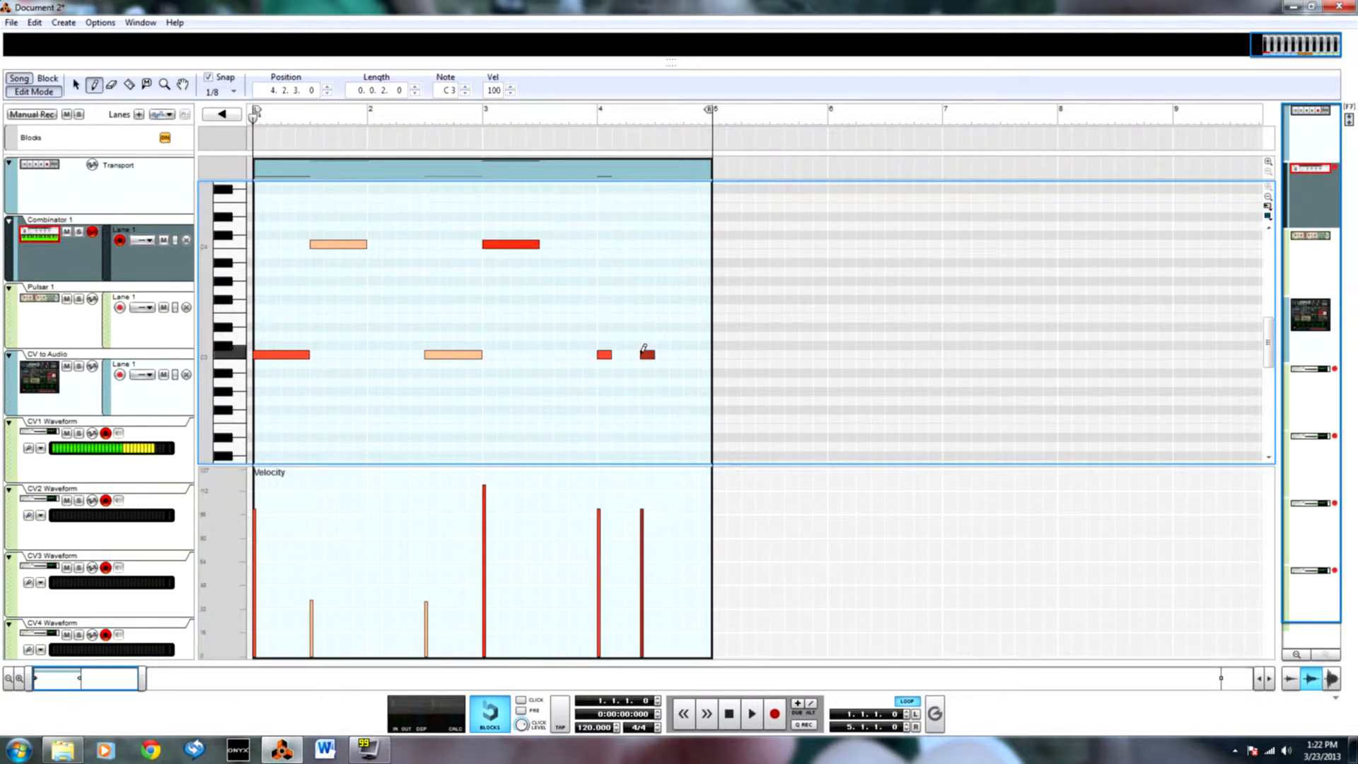
click(689, 354)
drag(593, 609, 689, 495)
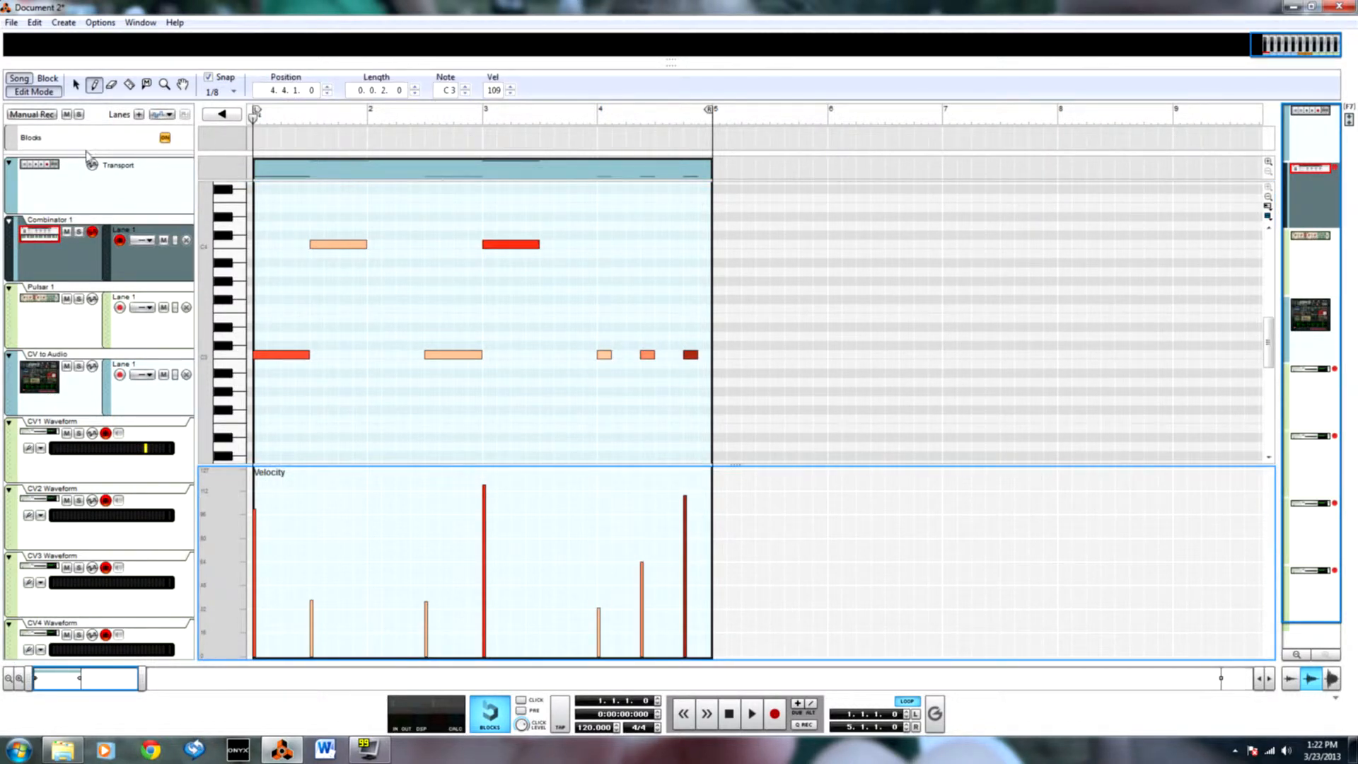
click(42, 92)
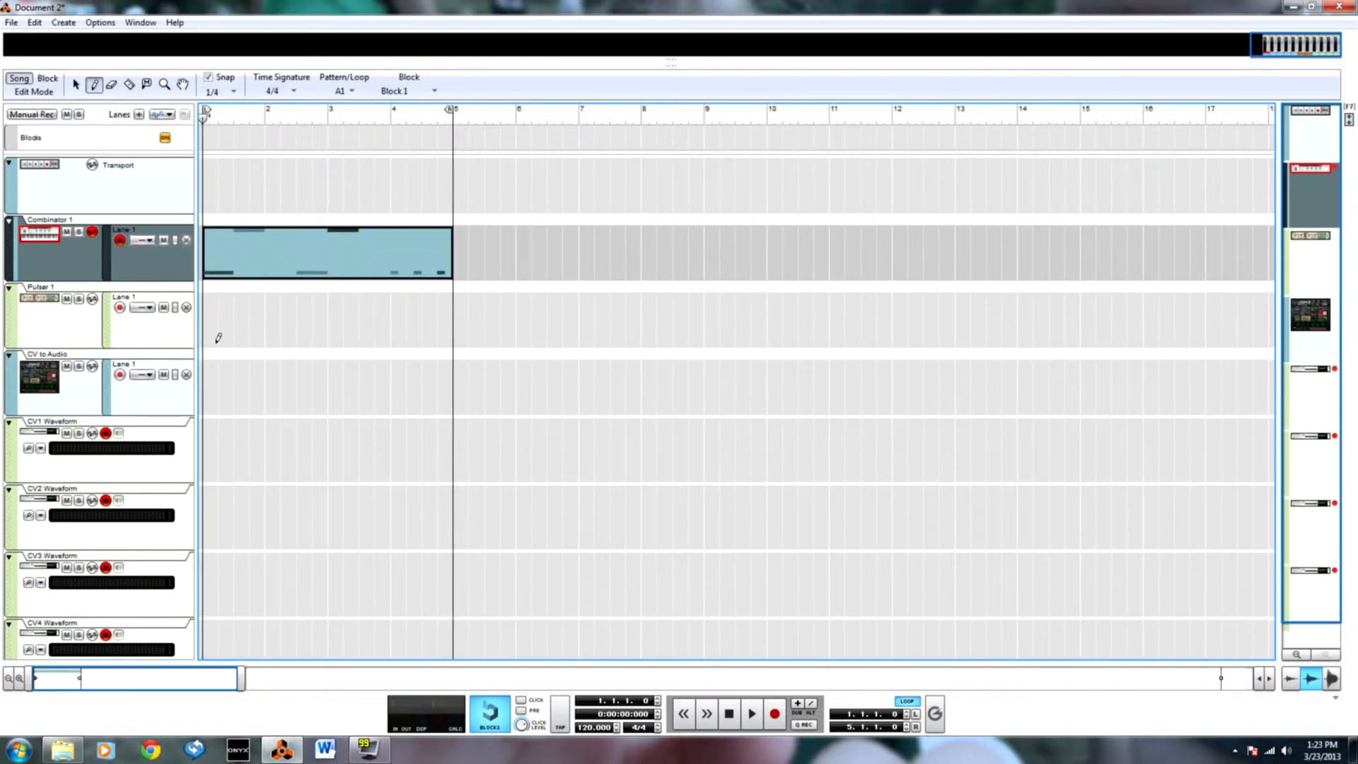
key(ctrl+Return)
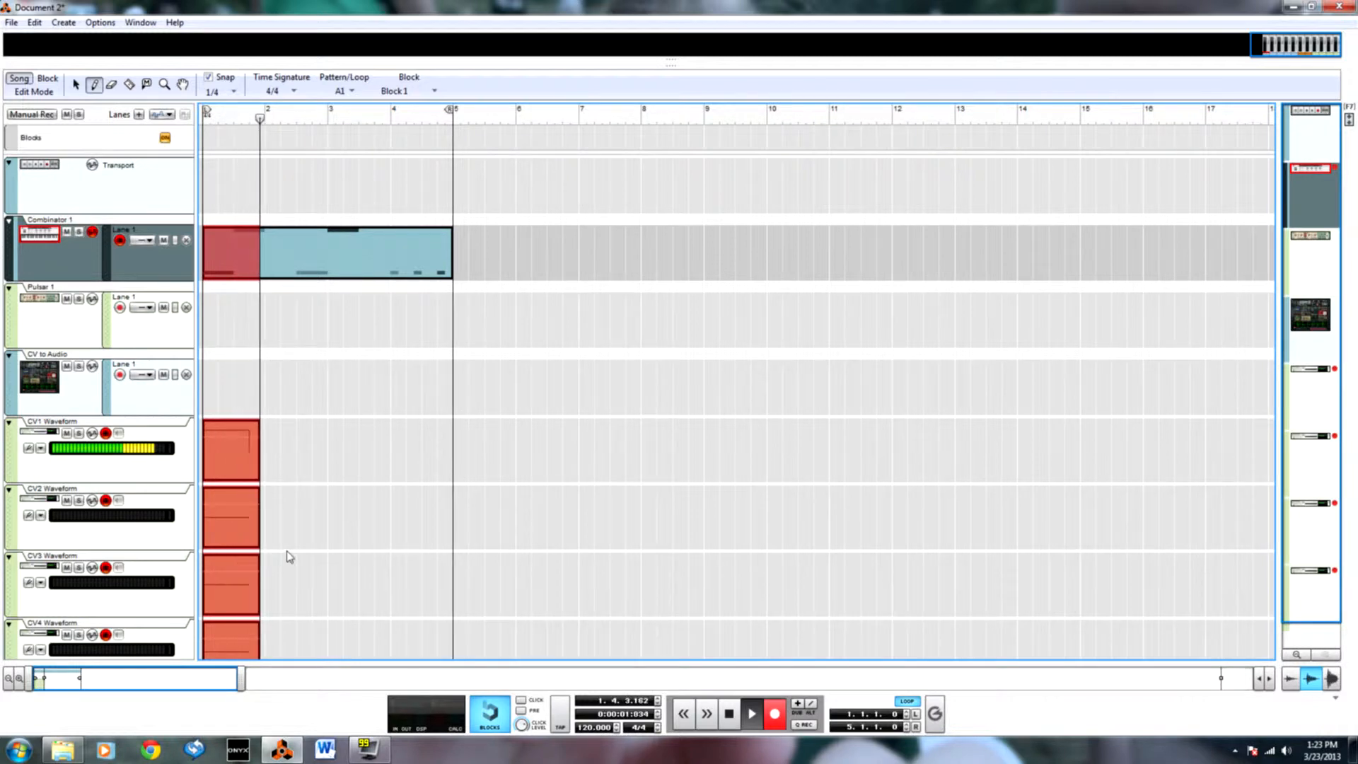
key(space)
key(F6)
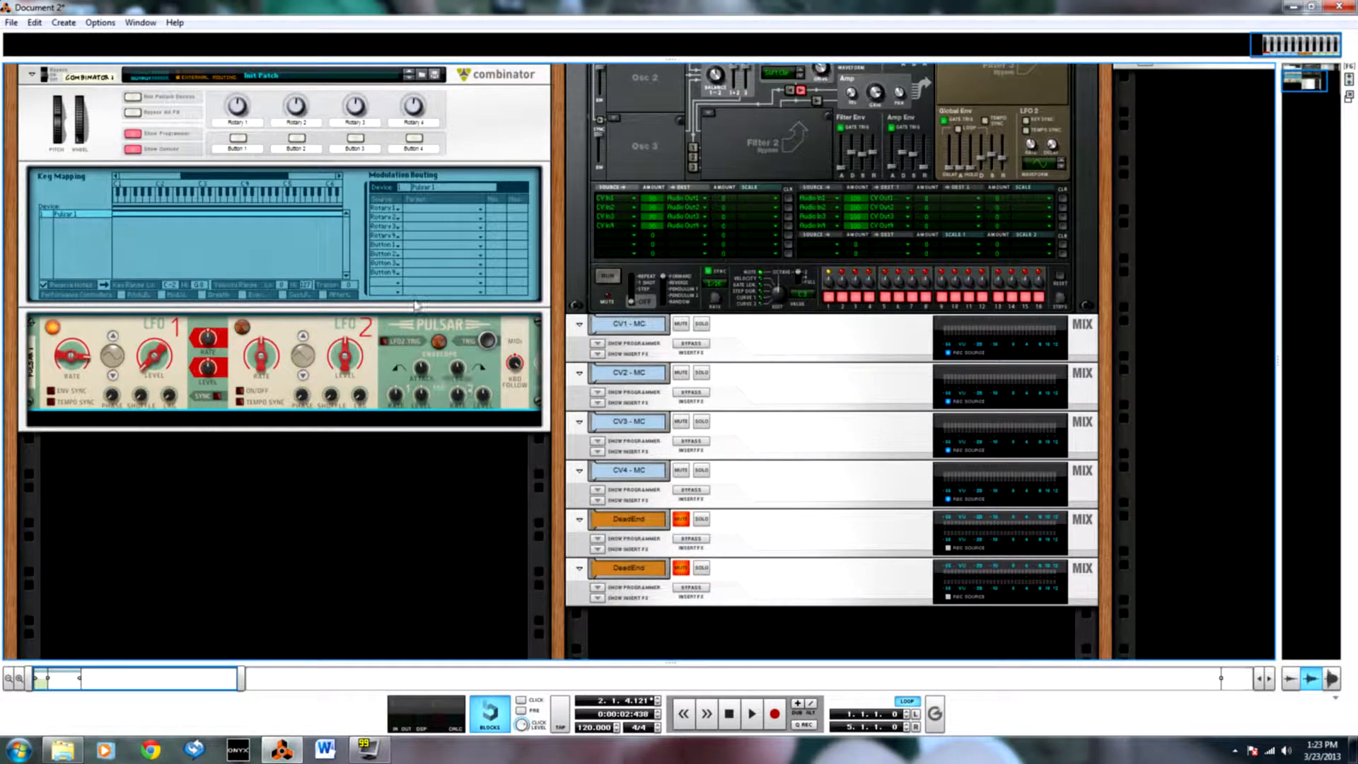
key(F7)
key(shift+Return)
Record the Combinator 1 clip's playback from bar 1 to bar 5 onto the CV Waveform tracks.
key(ctrl+Return)
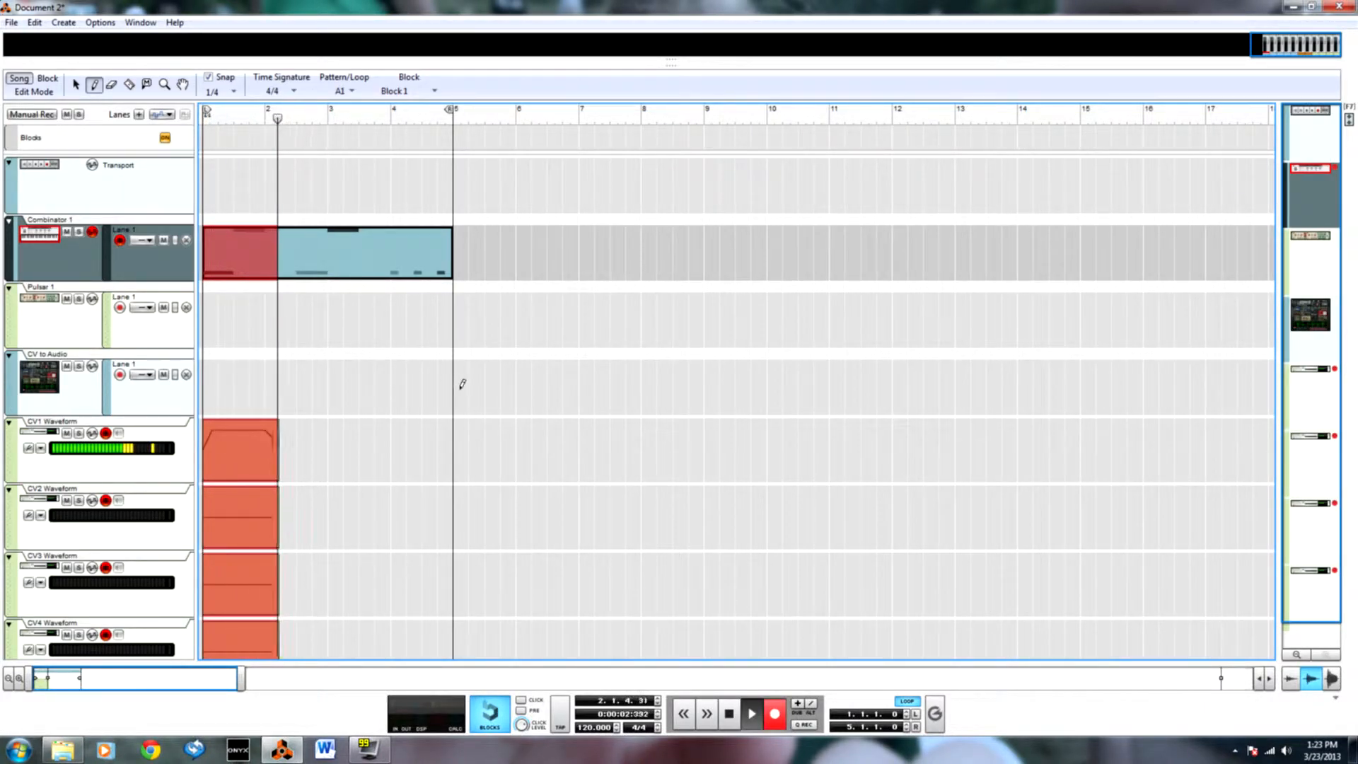
scroll(481, 467, down, 1)
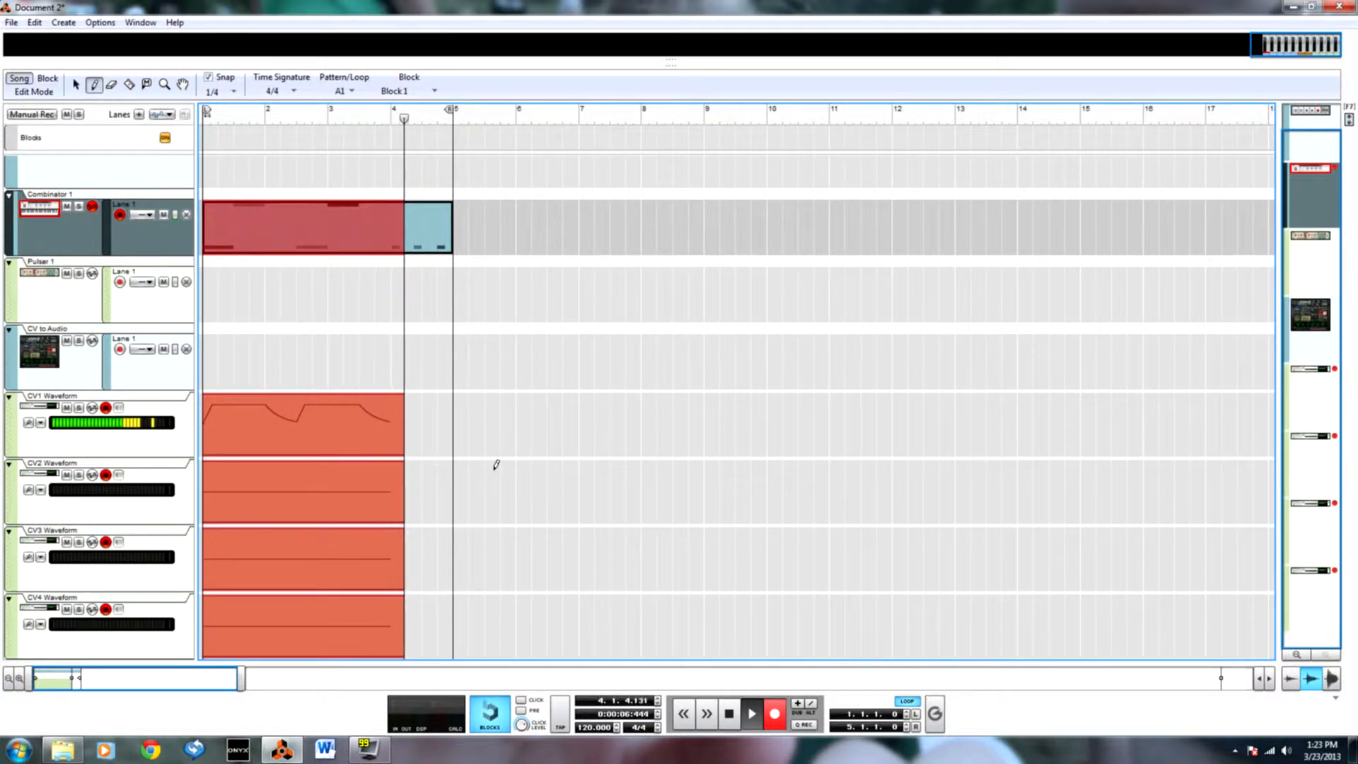
key(space)
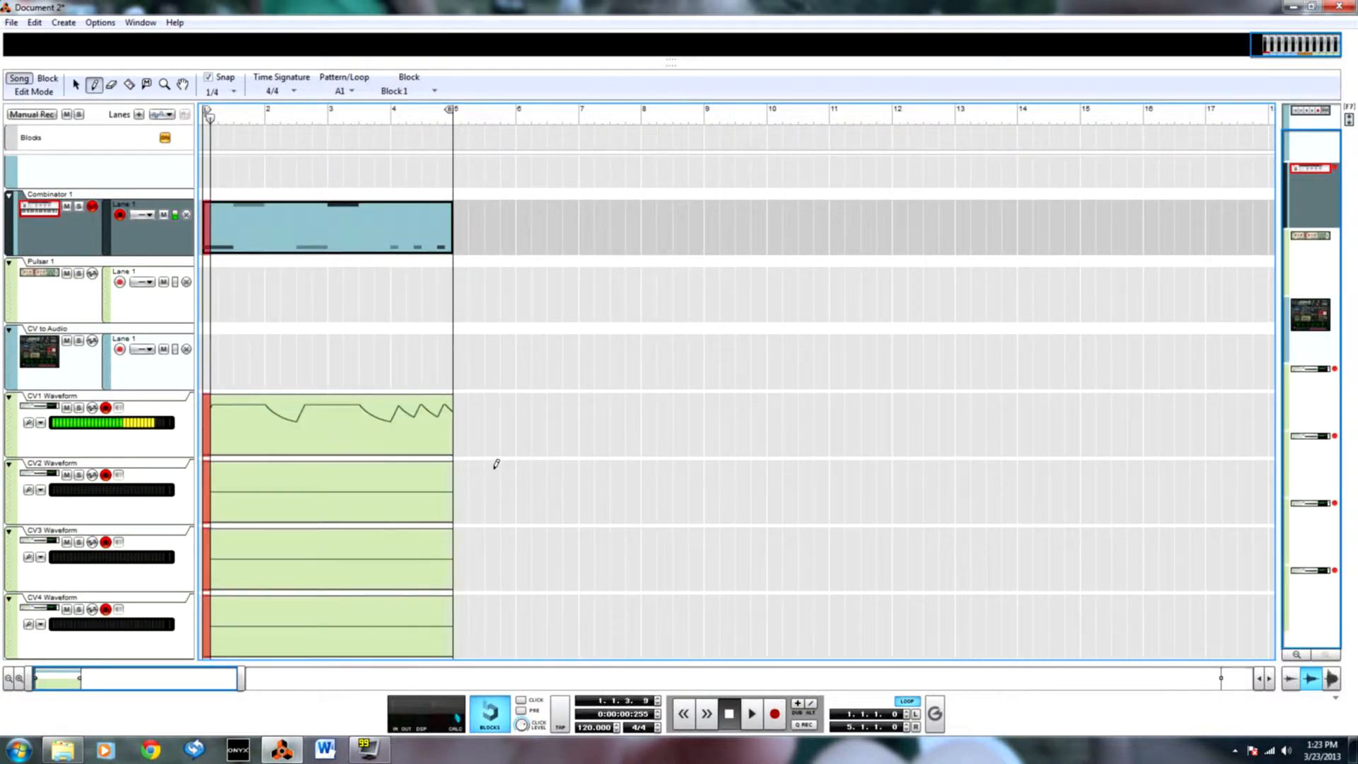
Delete the recorded clips on the CV2, CV3 and CV4 Waveform tracks and return to the song start.
key(q)
drag(494, 466, 311, 598)
drag(507, 458, 214, 637)
key(Delete)
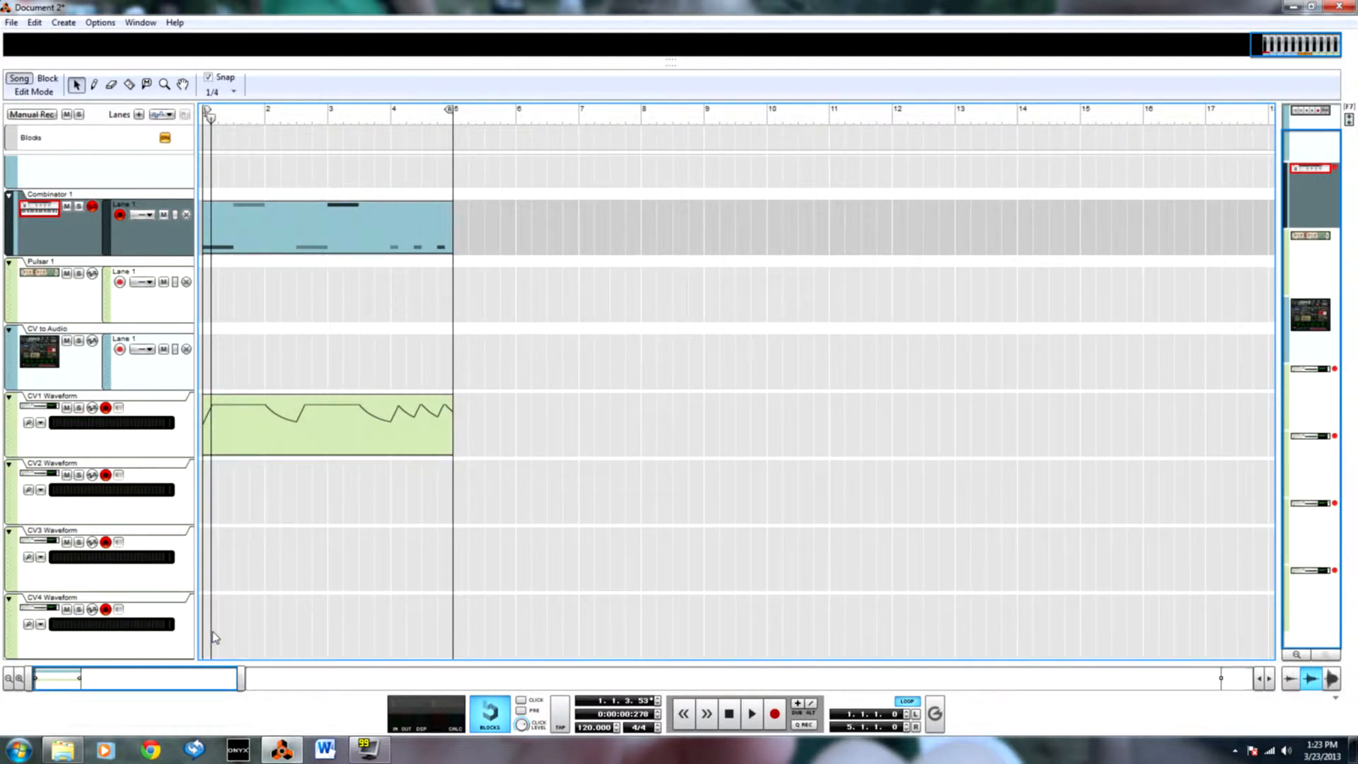
key(shift+Return)
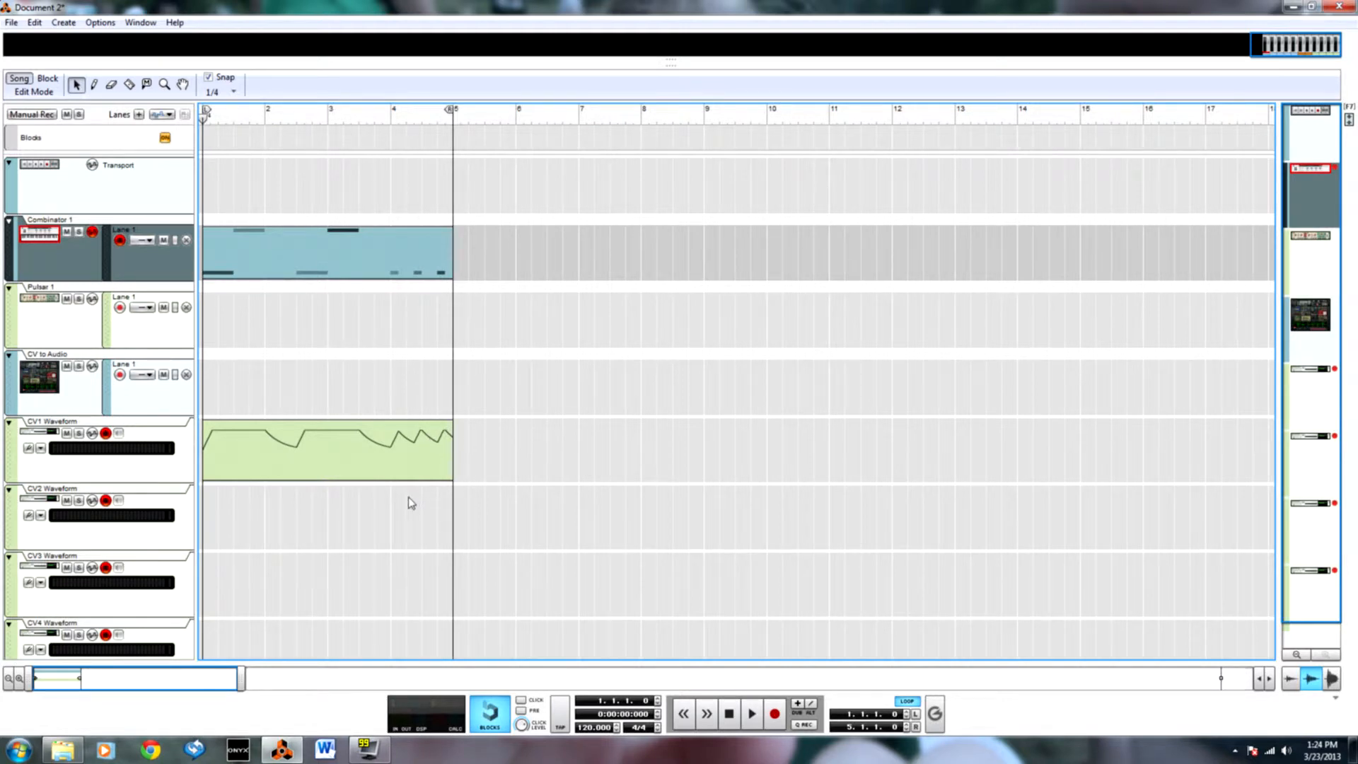
Show the rack and set Pulsar 1's LFO1 Env Level to 58%.
key(F6)
key(F7)
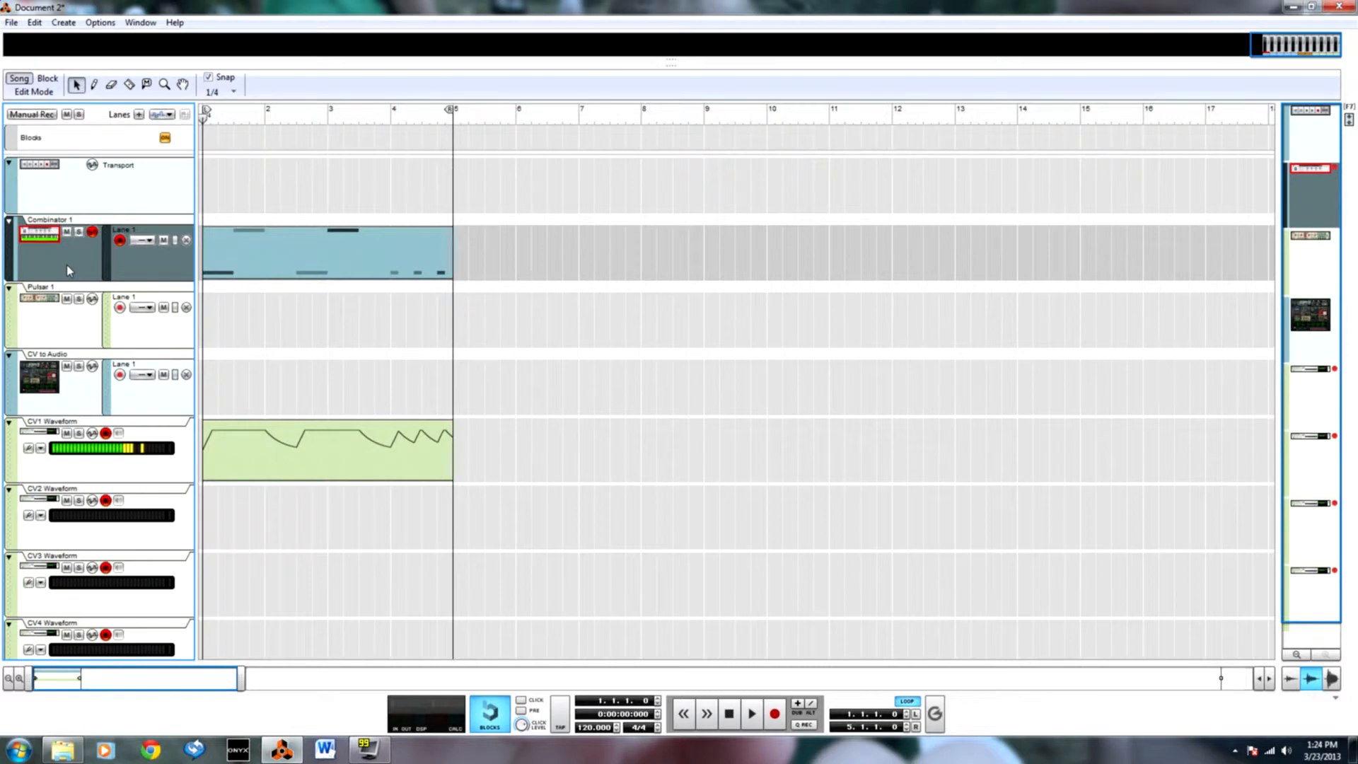
key(F6)
key(Tab)
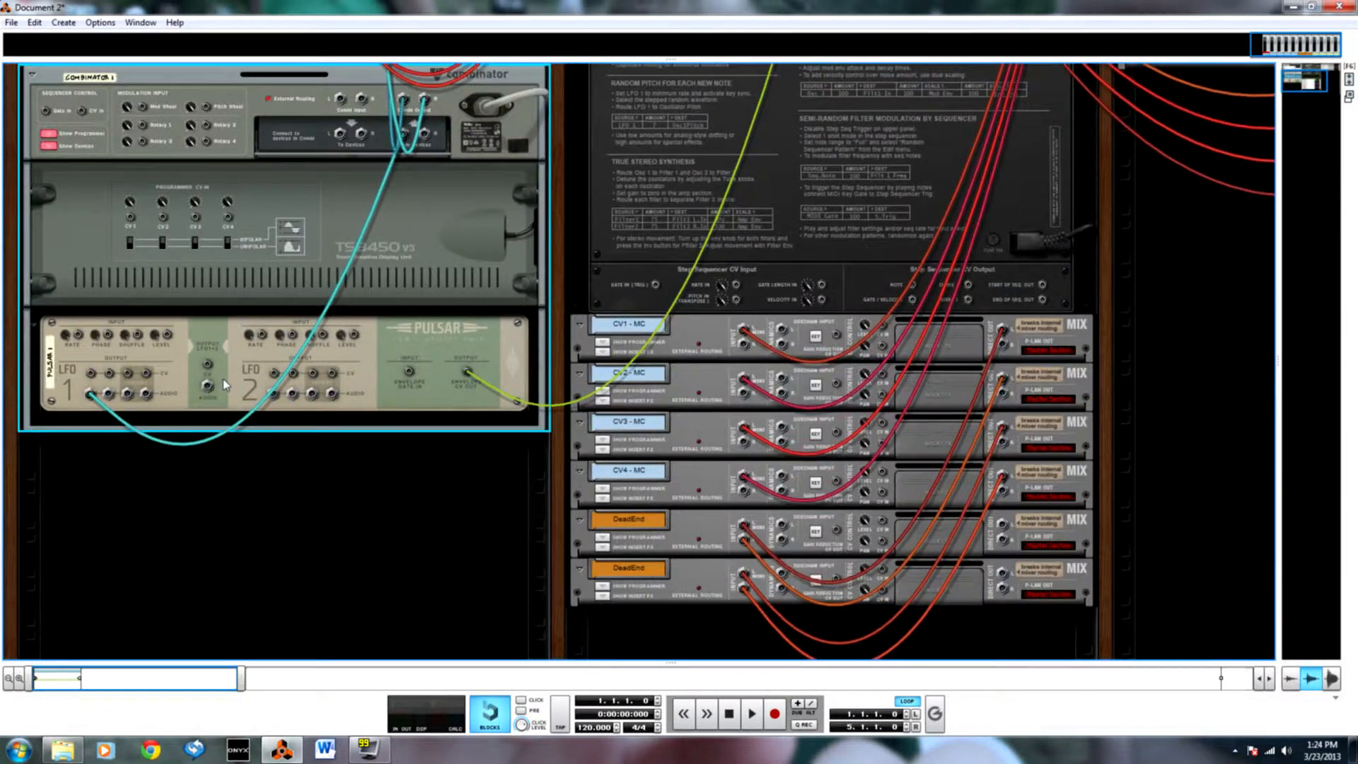
key(Tab)
scroll(373, 431, up, 3)
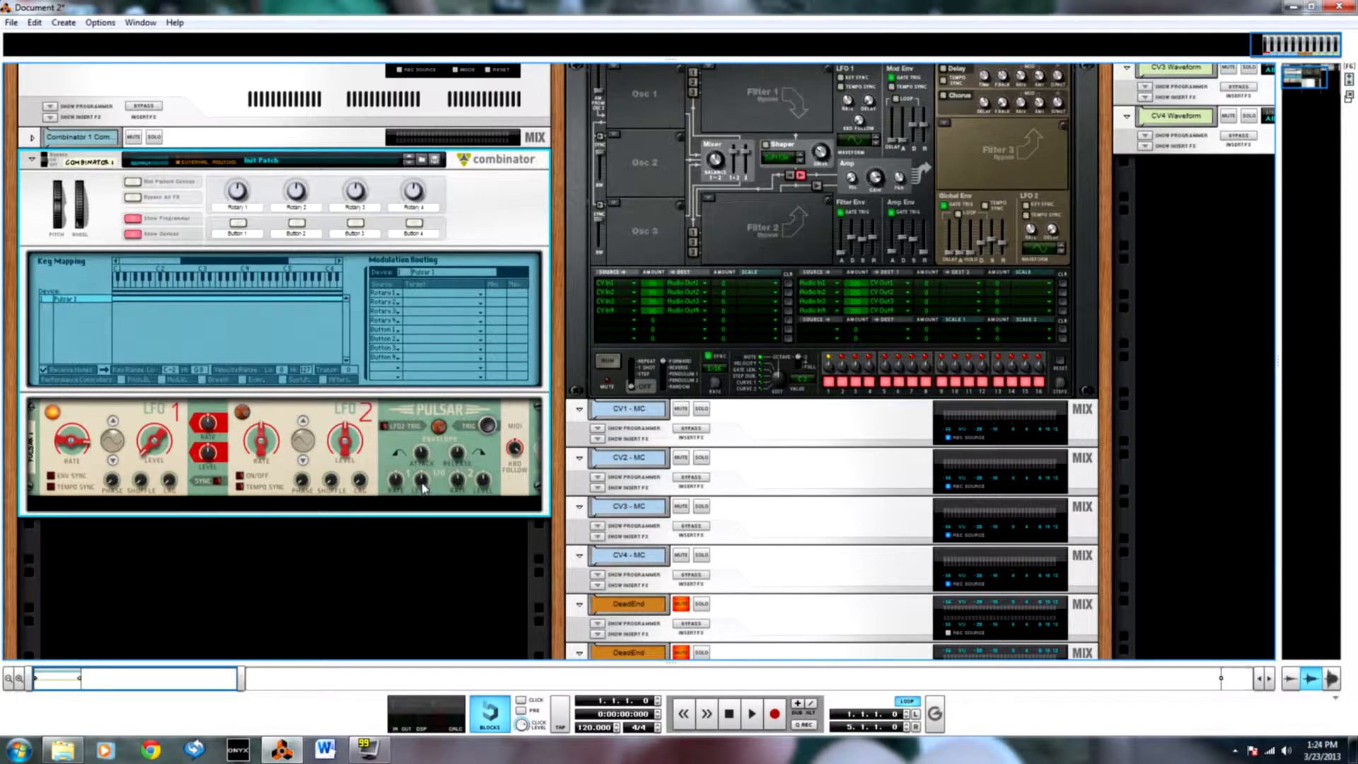
mouse_move(422, 486)
mouse_down()
mouse_move(417, 425)
mouse_move(422, 481)
mouse_up()
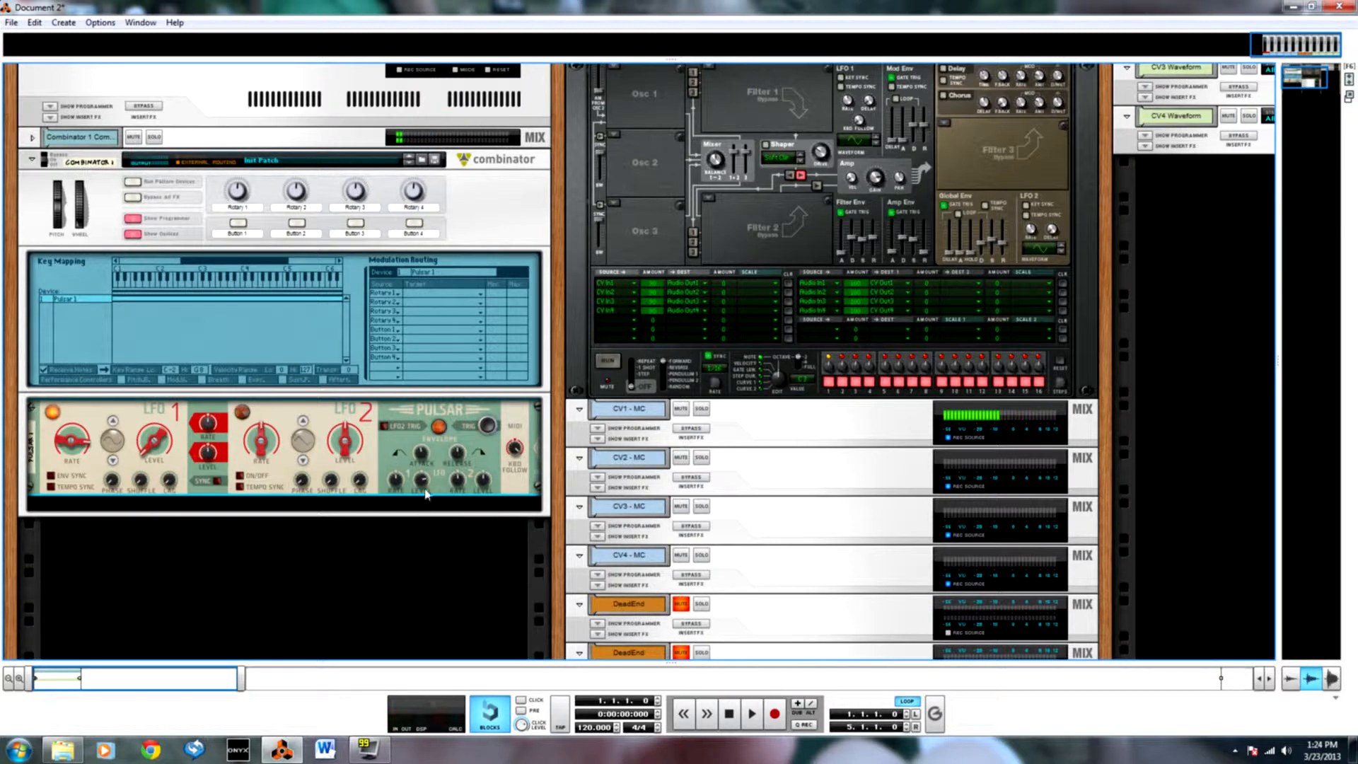
mouse_move(429, 491)
Add an A-Series modular synth device inside Combinator 1, directly below the Pulsar.
right_click(446, 507)
click(355, 511)
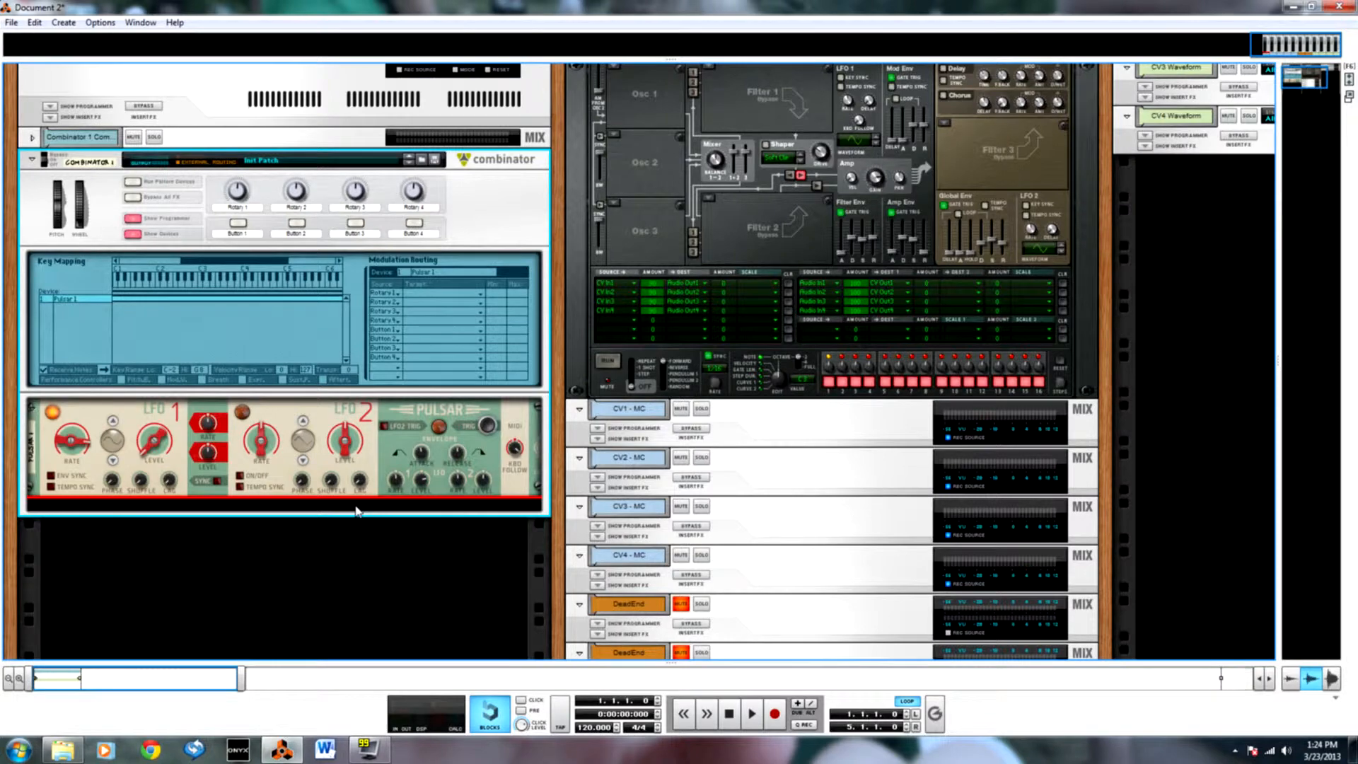
right_click(359, 511)
mouse_move(488, 208)
click(605, 405)
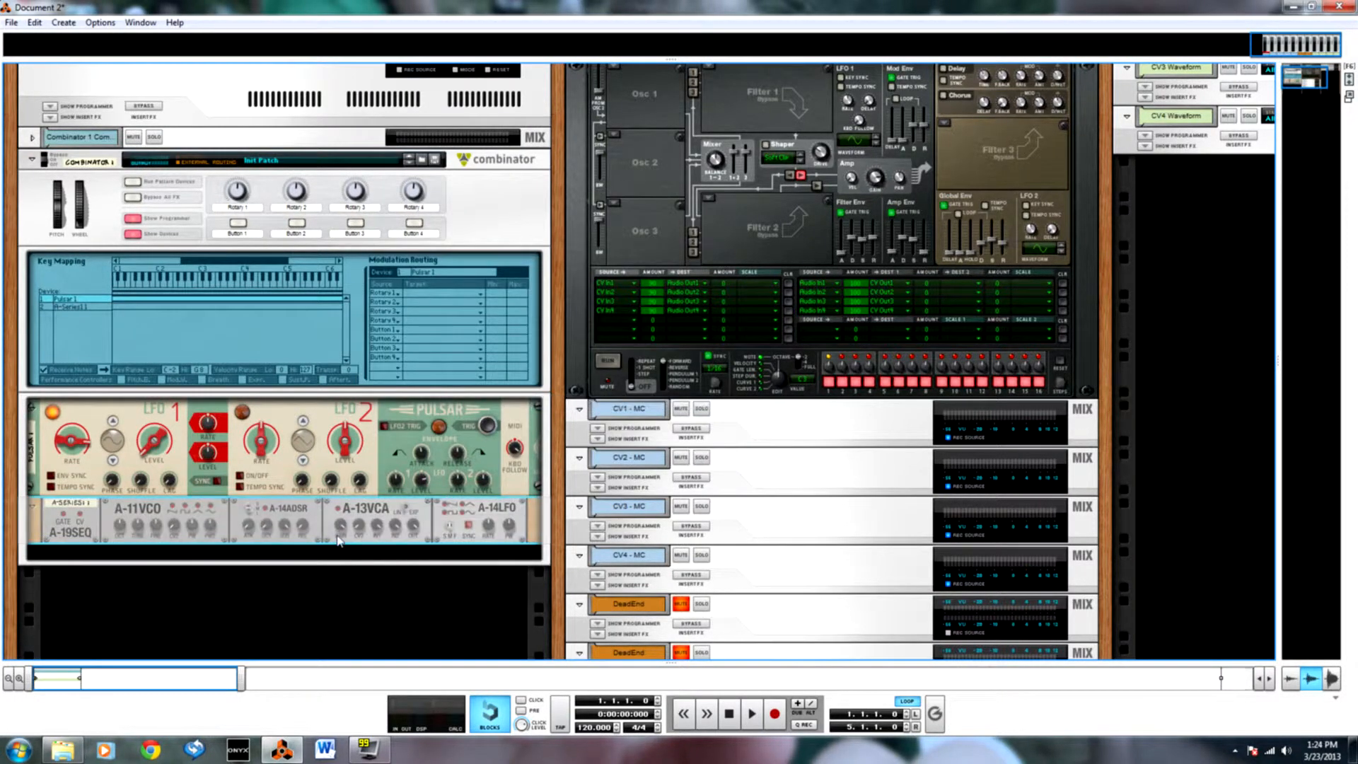
On the rack's rear, cable the A-14ADSR output to Thor's second CV input and the A-19SEQ gate output to the ADSR gate input.
key(Tab)
drag(274, 529, 821, 105)
scroll(438, 459, down, 5)
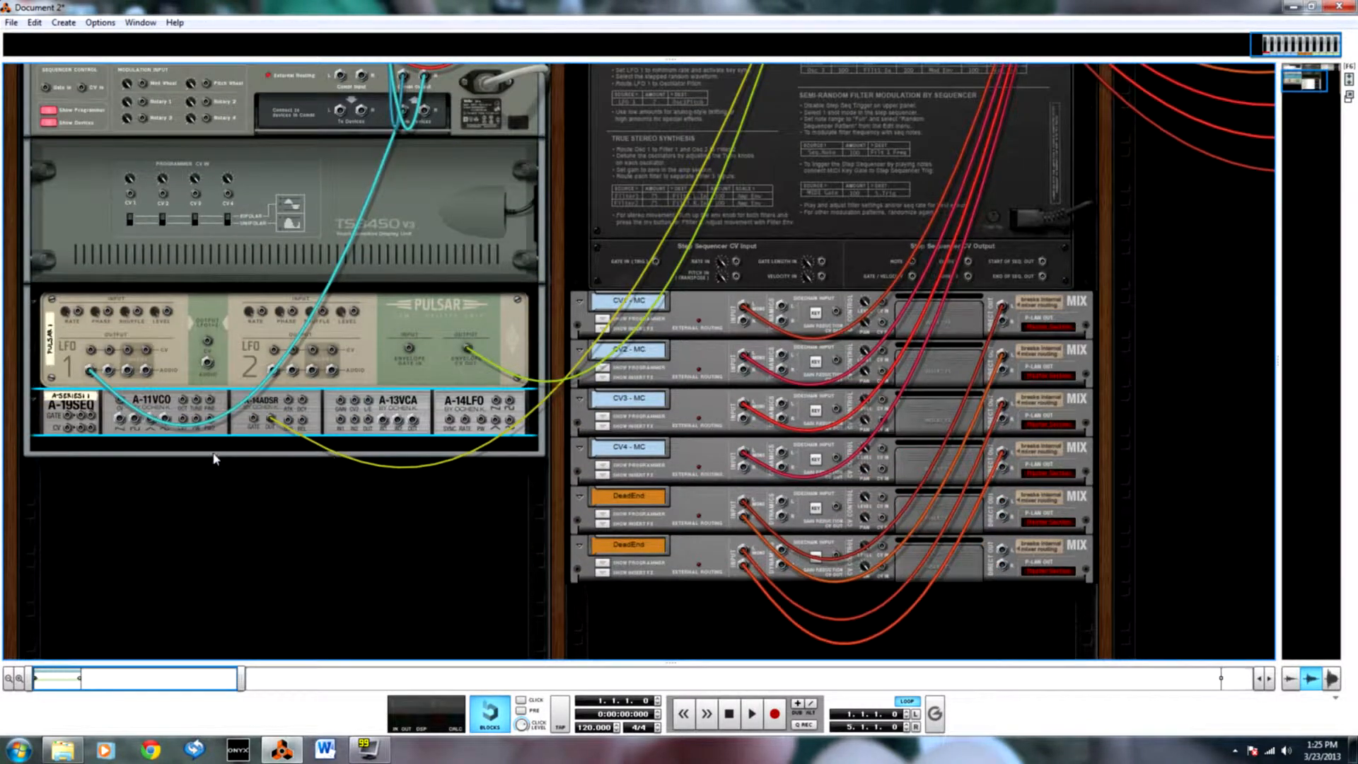
drag(81, 420, 252, 420)
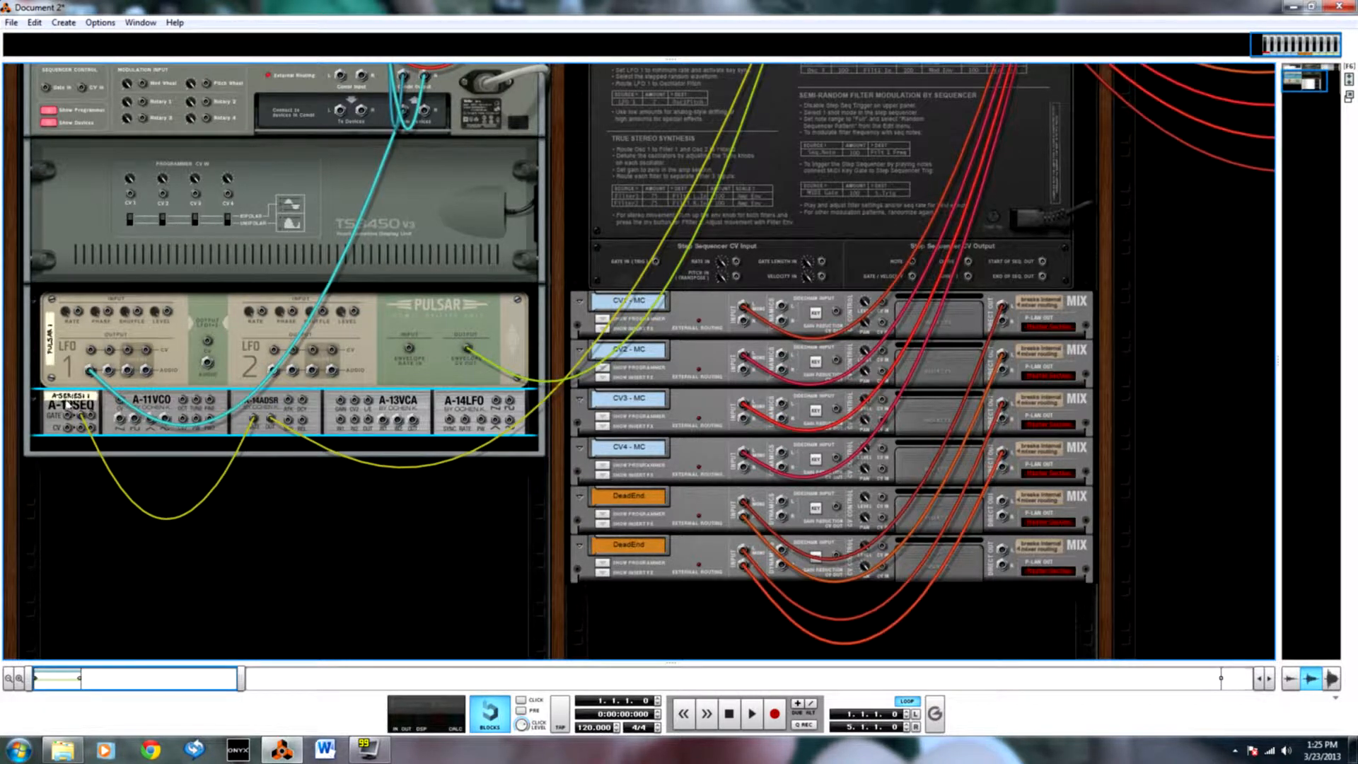
scroll(78, 433, up, 1)
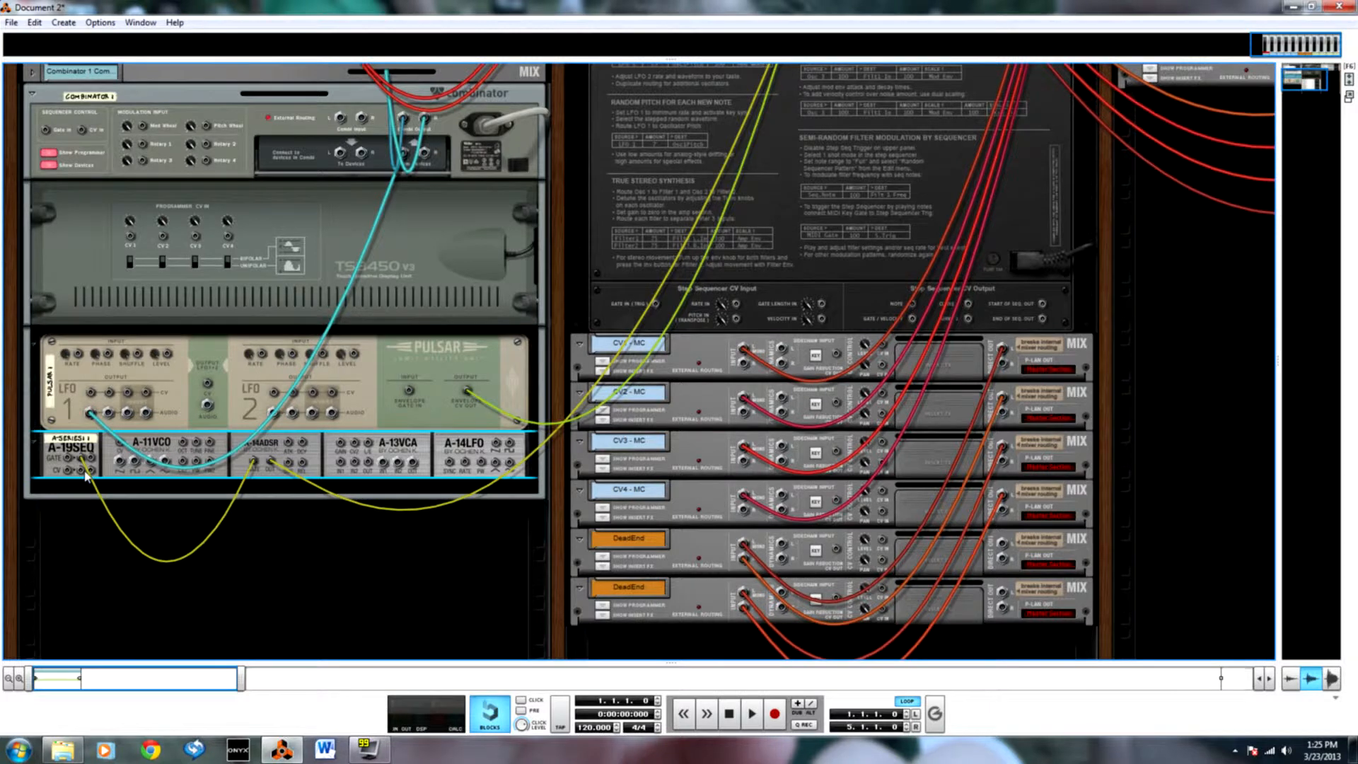
key(Tab)
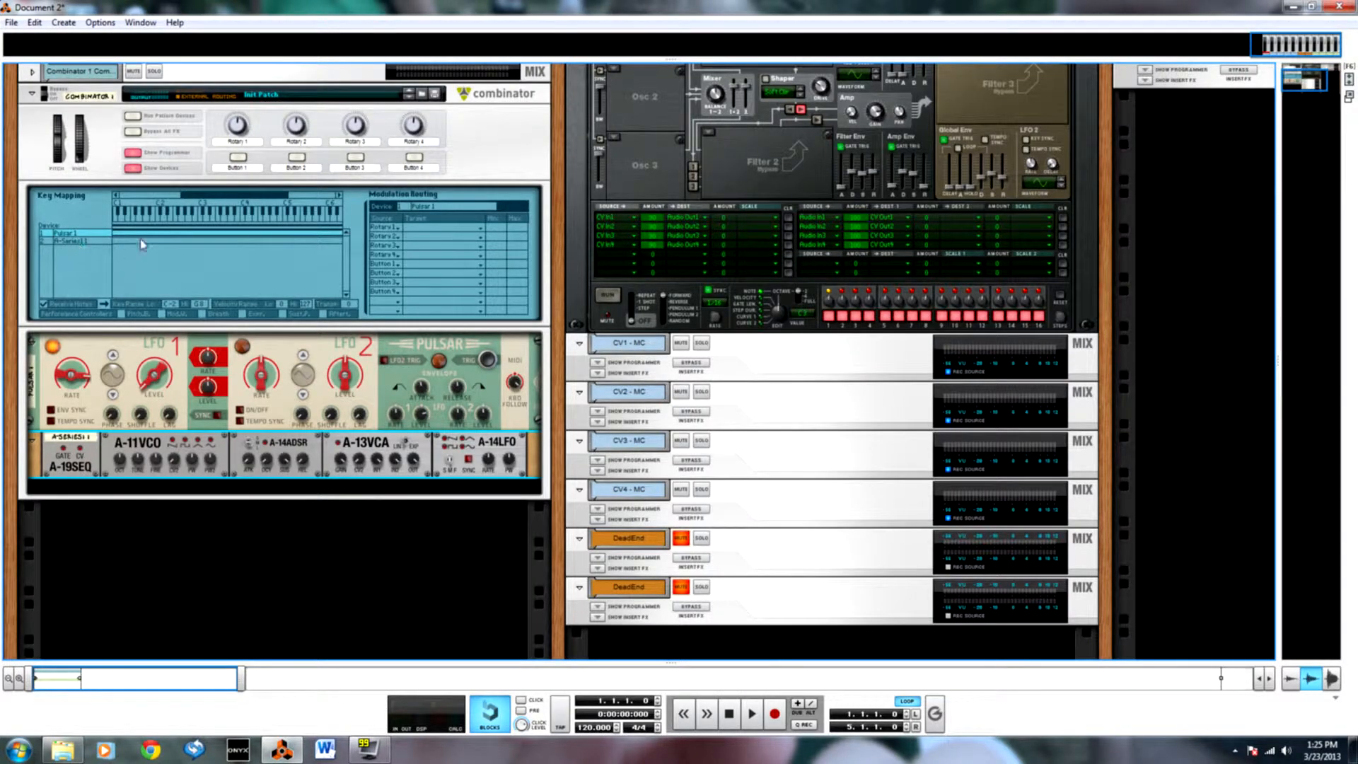
Select the A-Series in the Combinator's key mapping and record bars 1 to 5 again onto the CV Waveform tracks.
click(83, 242)
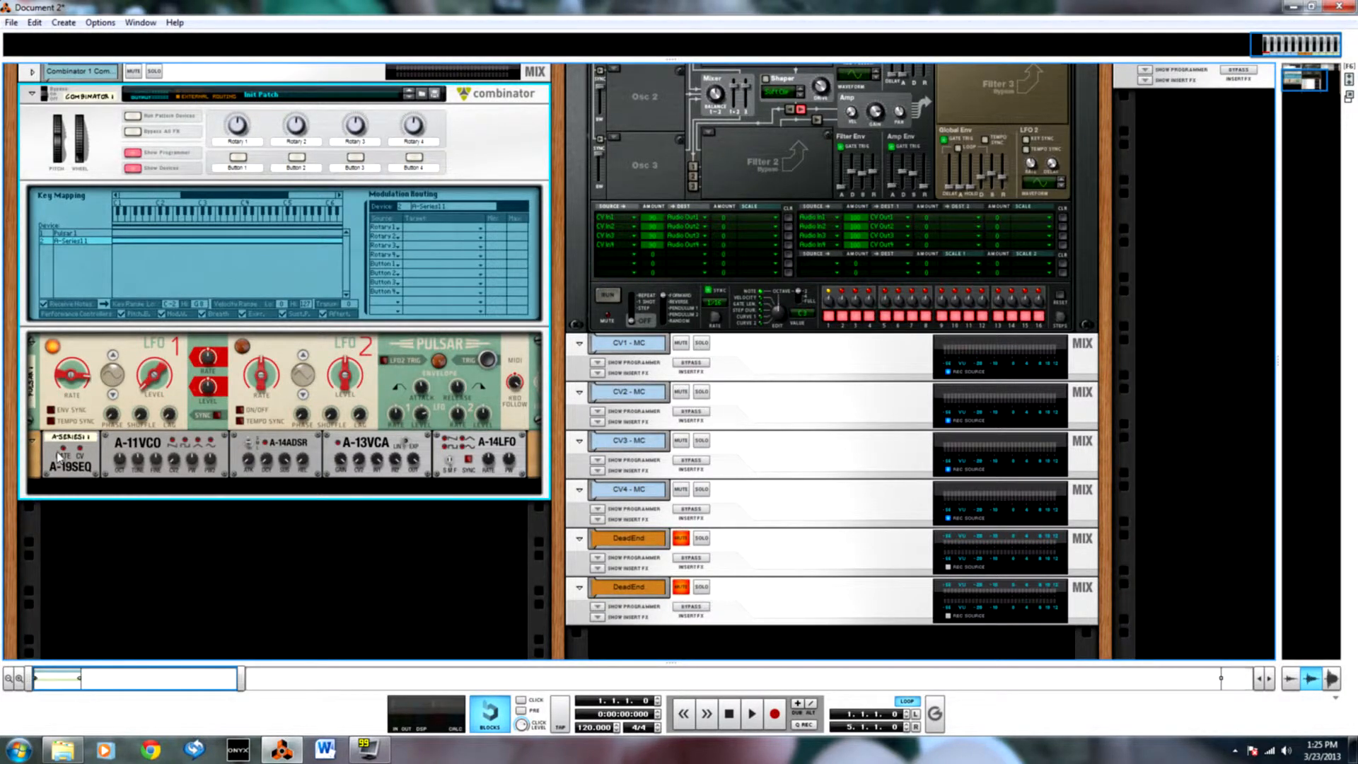
key(Tab)
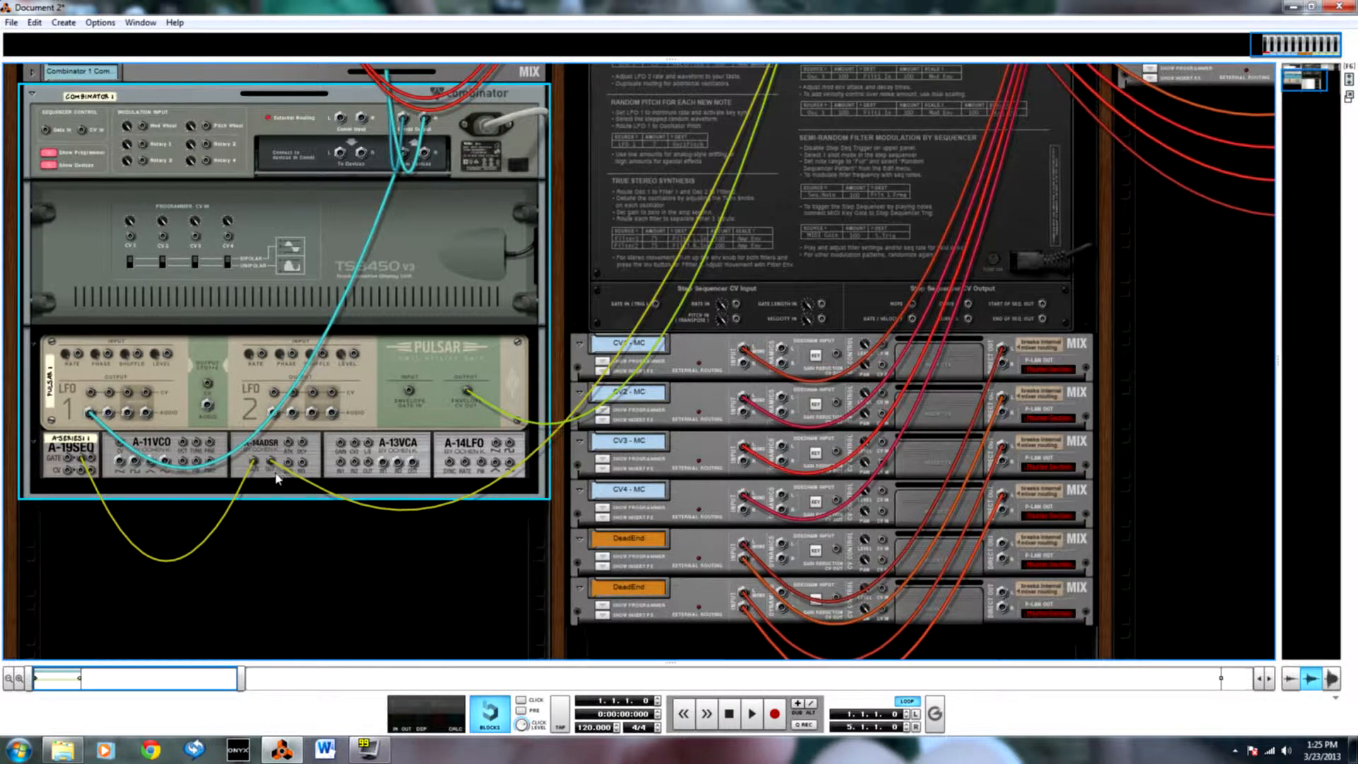
key(Tab)
click(245, 461)
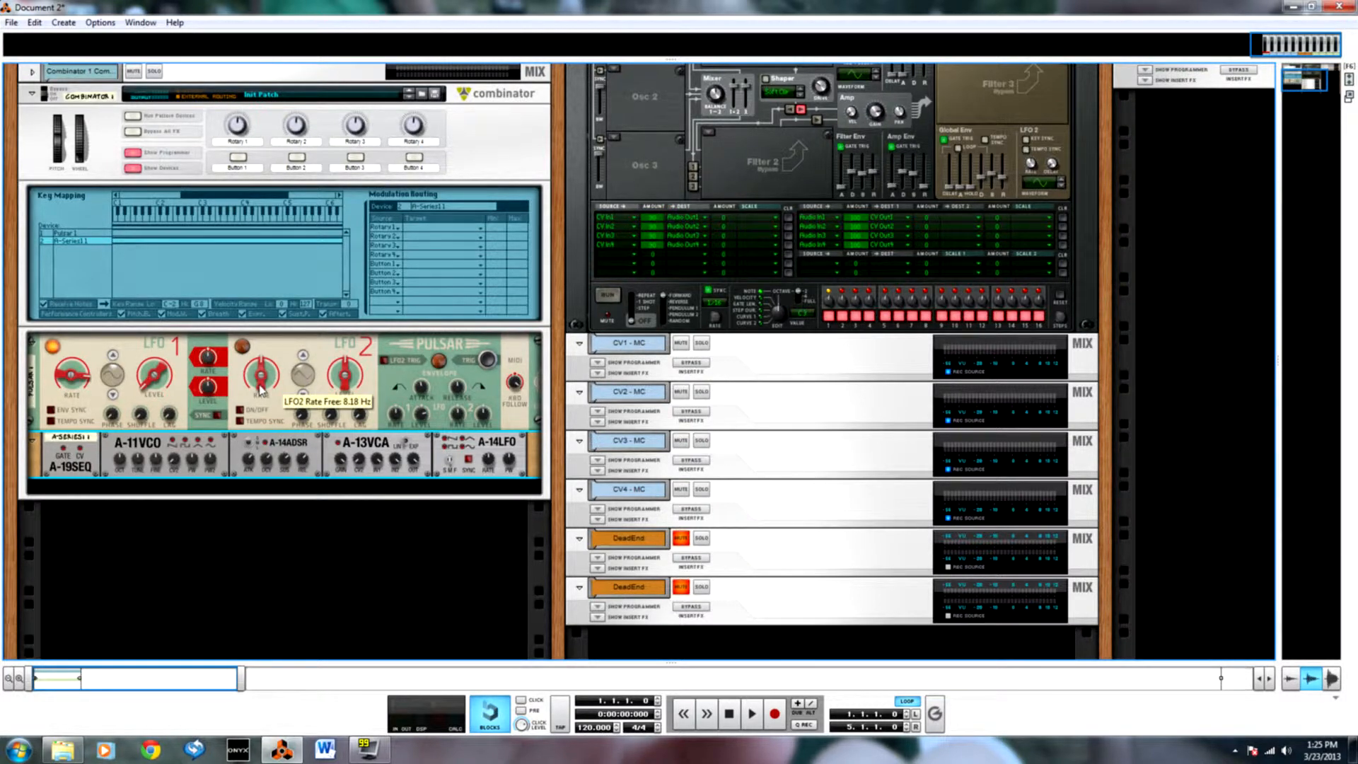
key(F7)
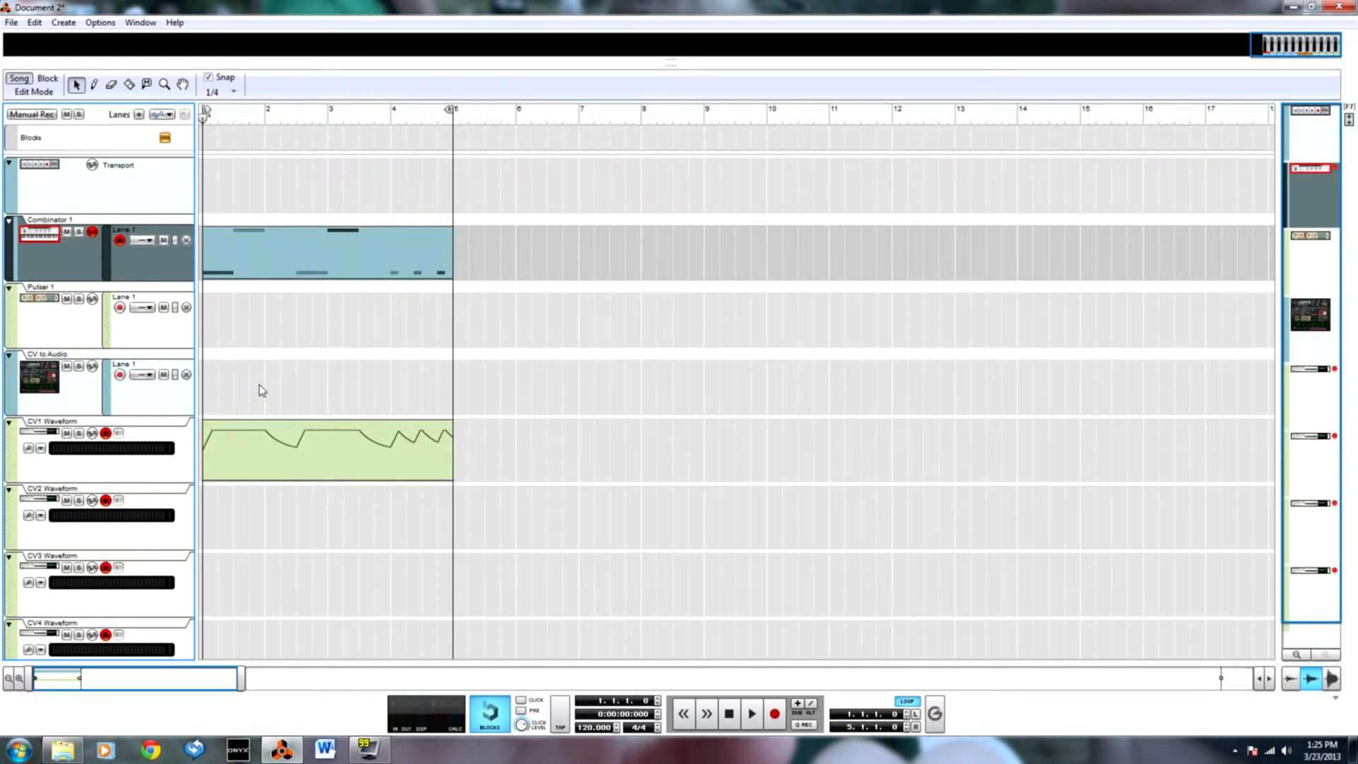
key(ctrl+Return)
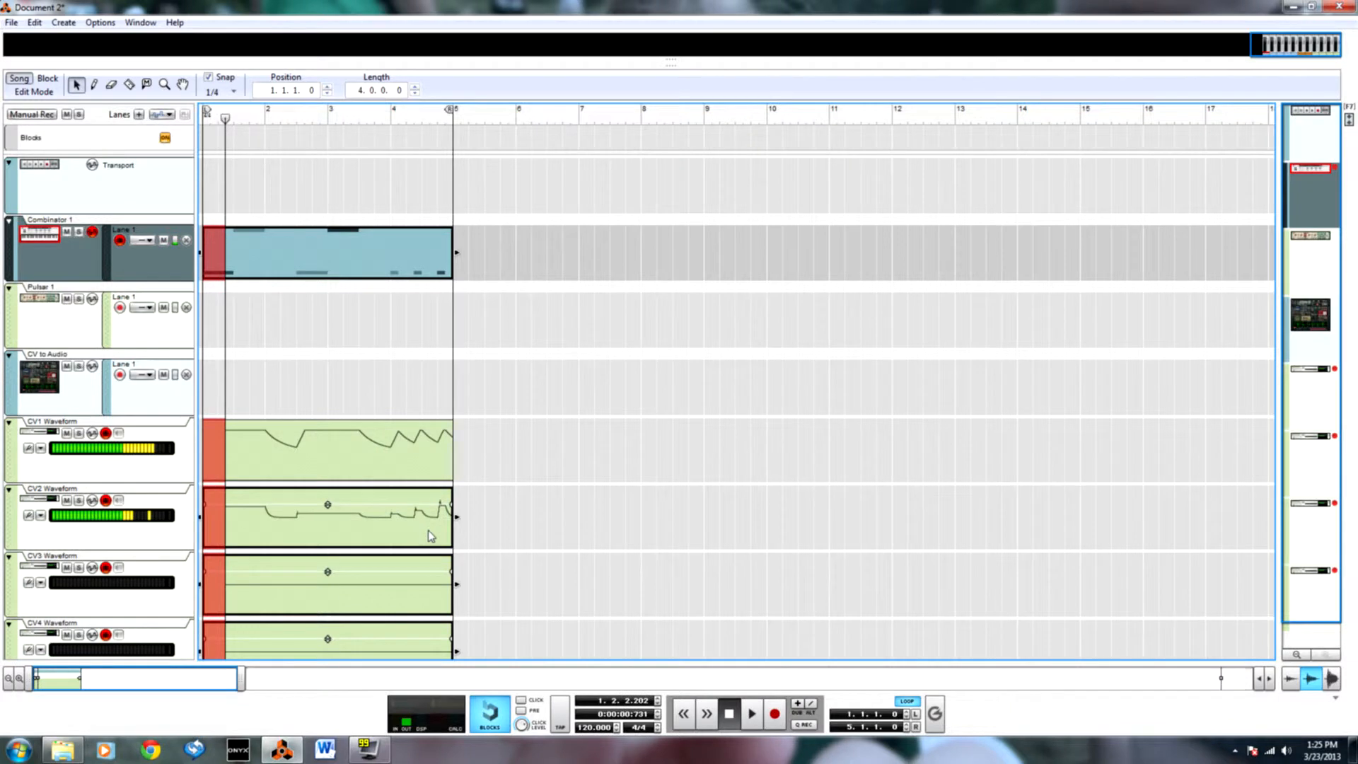
drag(226, 677, 87, 677)
click(1137, 424)
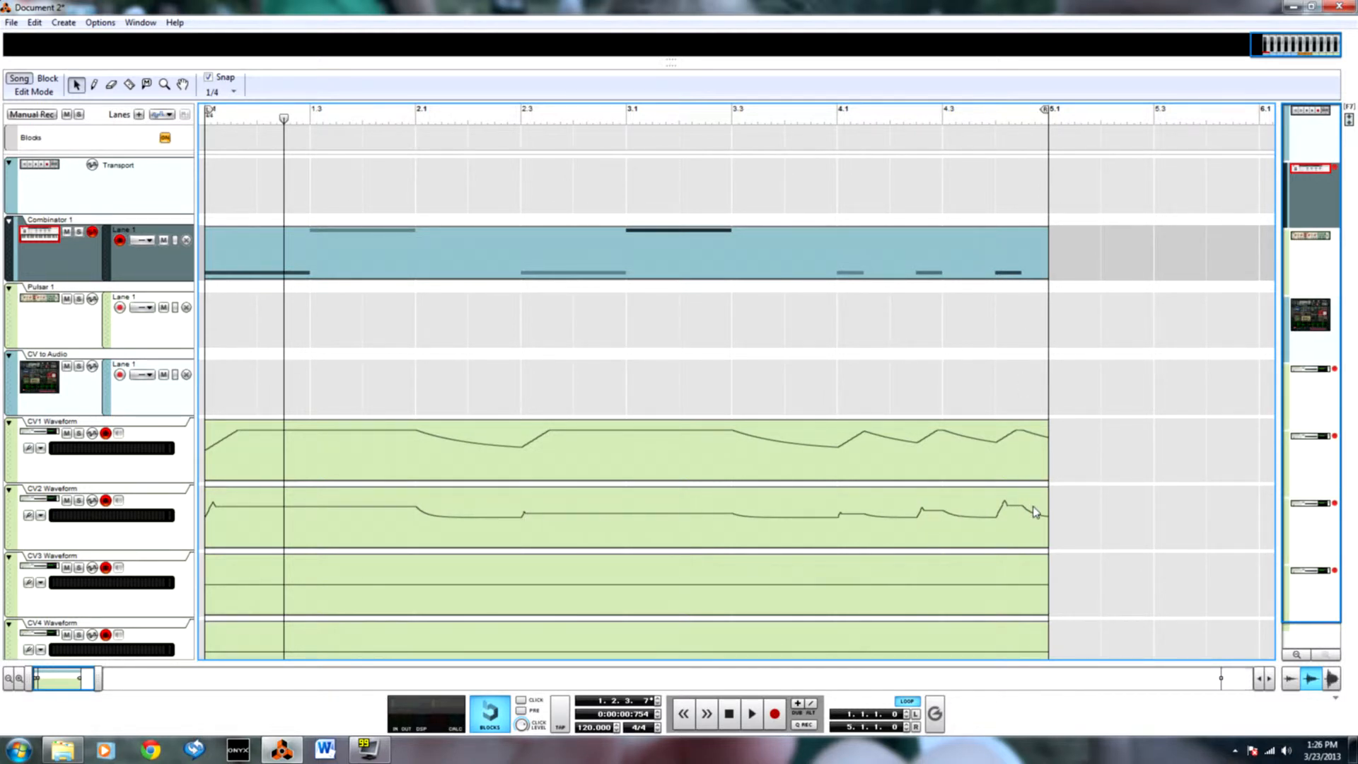
Return to the rack and add a Spider CV Merger & Splitter inside Combinator 1, below the A-Series.
key(F6)
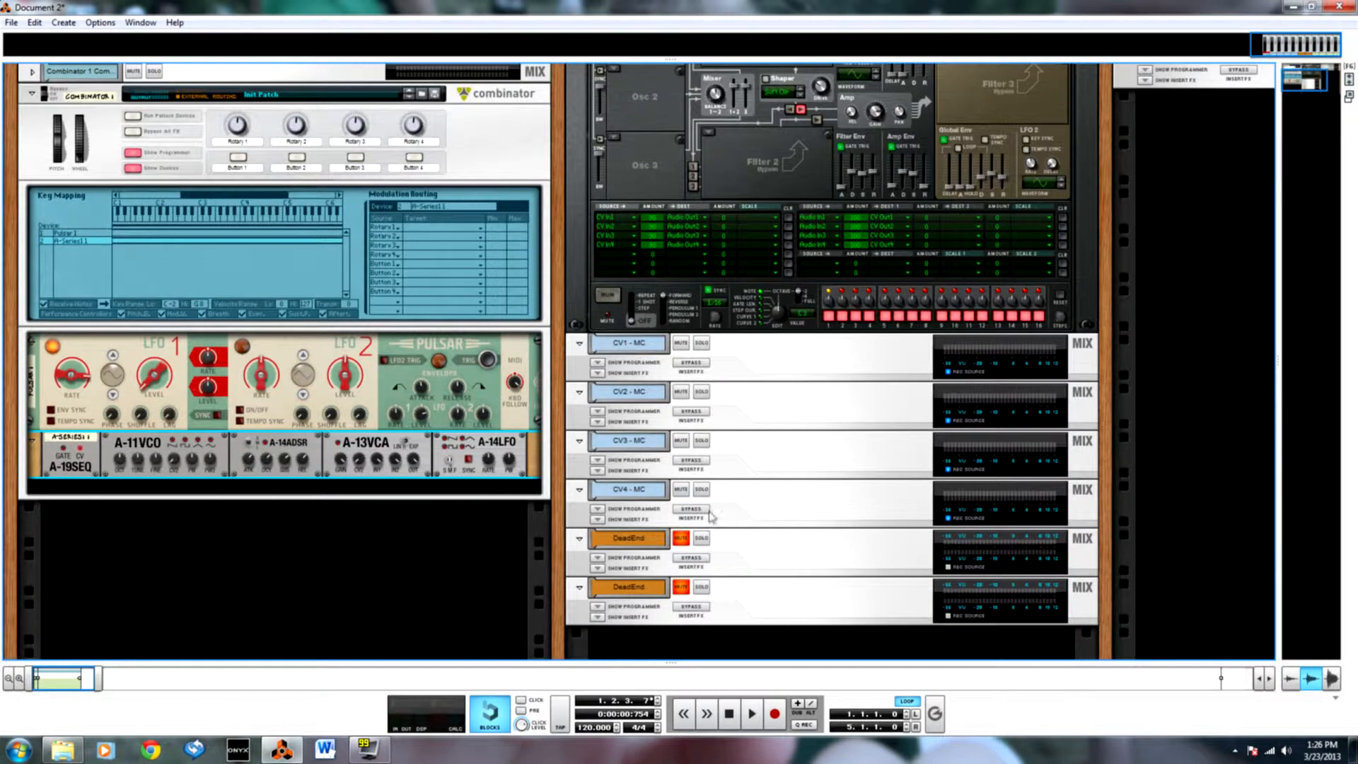
key(Tab)
key(Tab)
scroll(281, 488, up, 1)
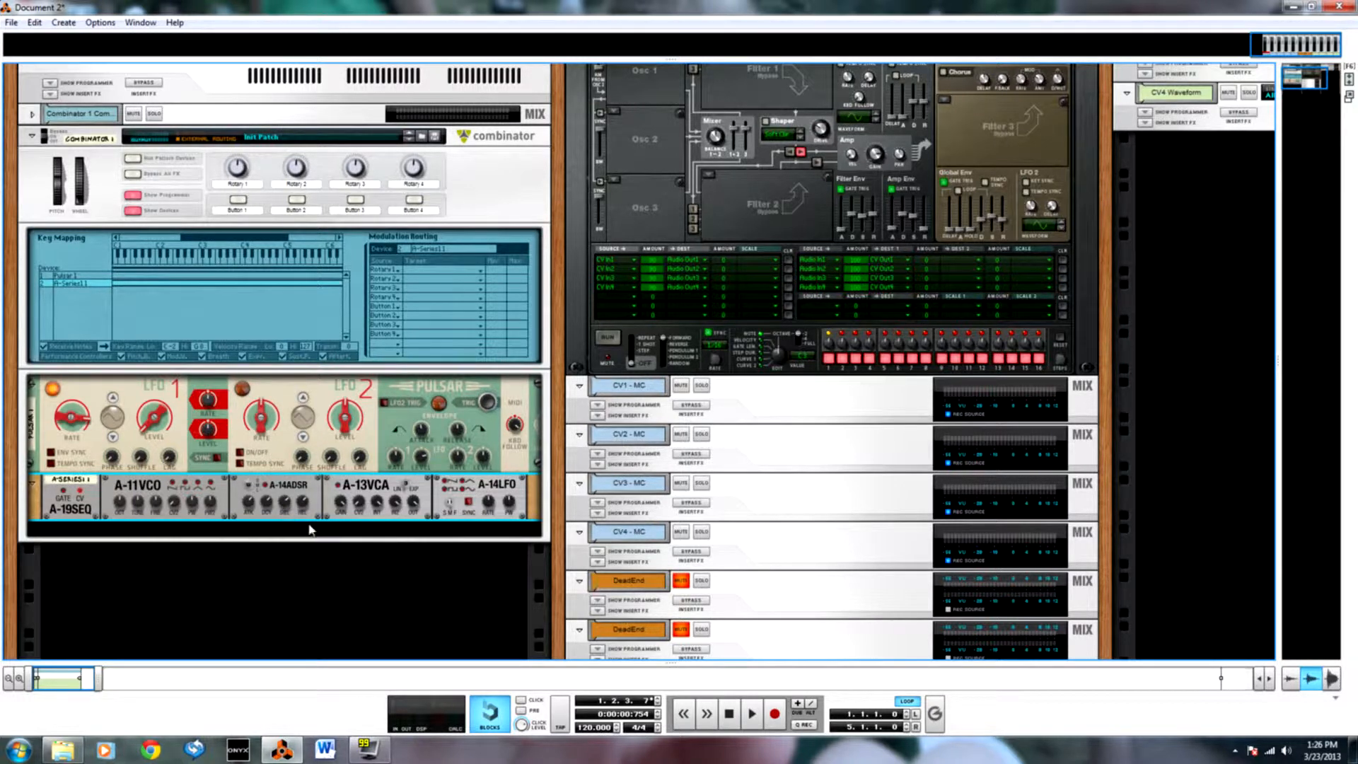
right_click(290, 538)
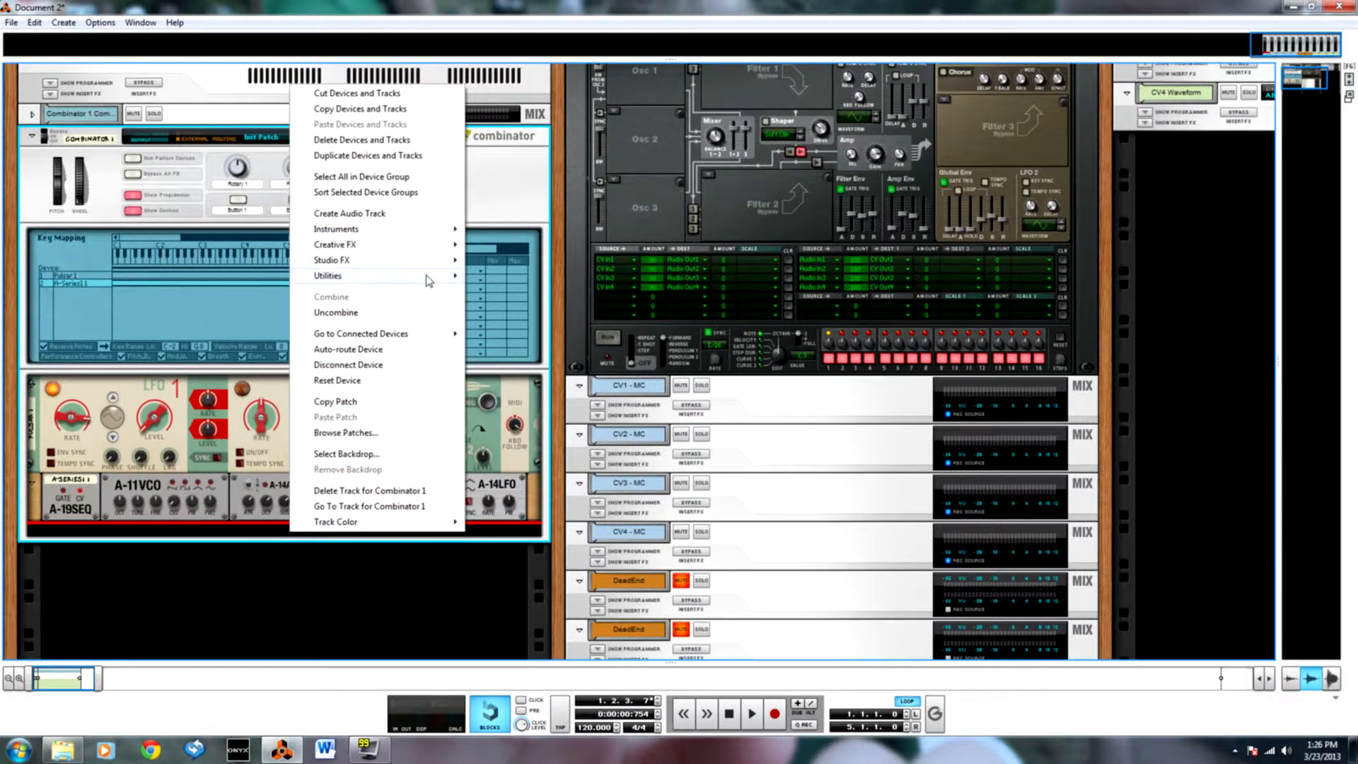
mouse_move(430, 276)
click(538, 348)
Move Thor's envelope cable to a Spider CV Split B output and feed the A-14ADSR output into the Split B input.
key(Tab)
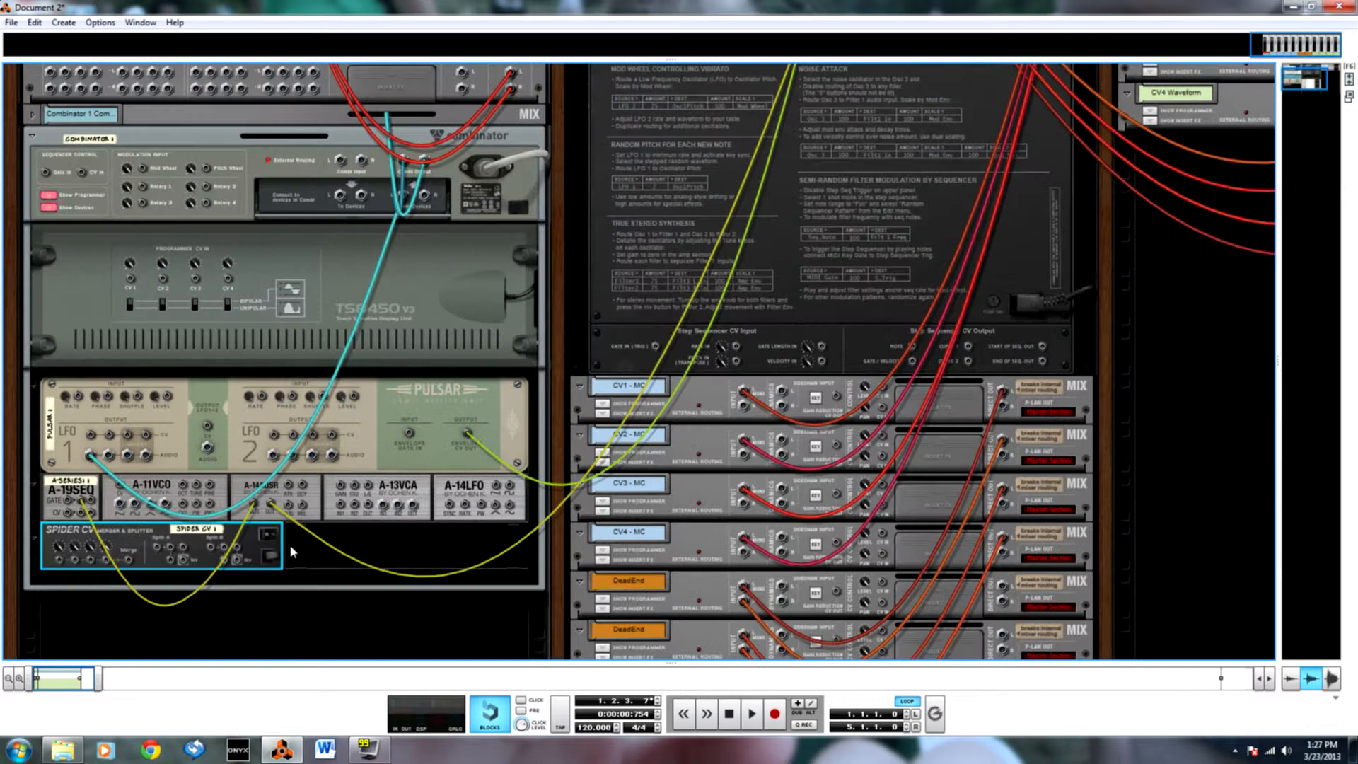
drag(271, 505, 238, 552)
drag(271, 506, 223, 551)
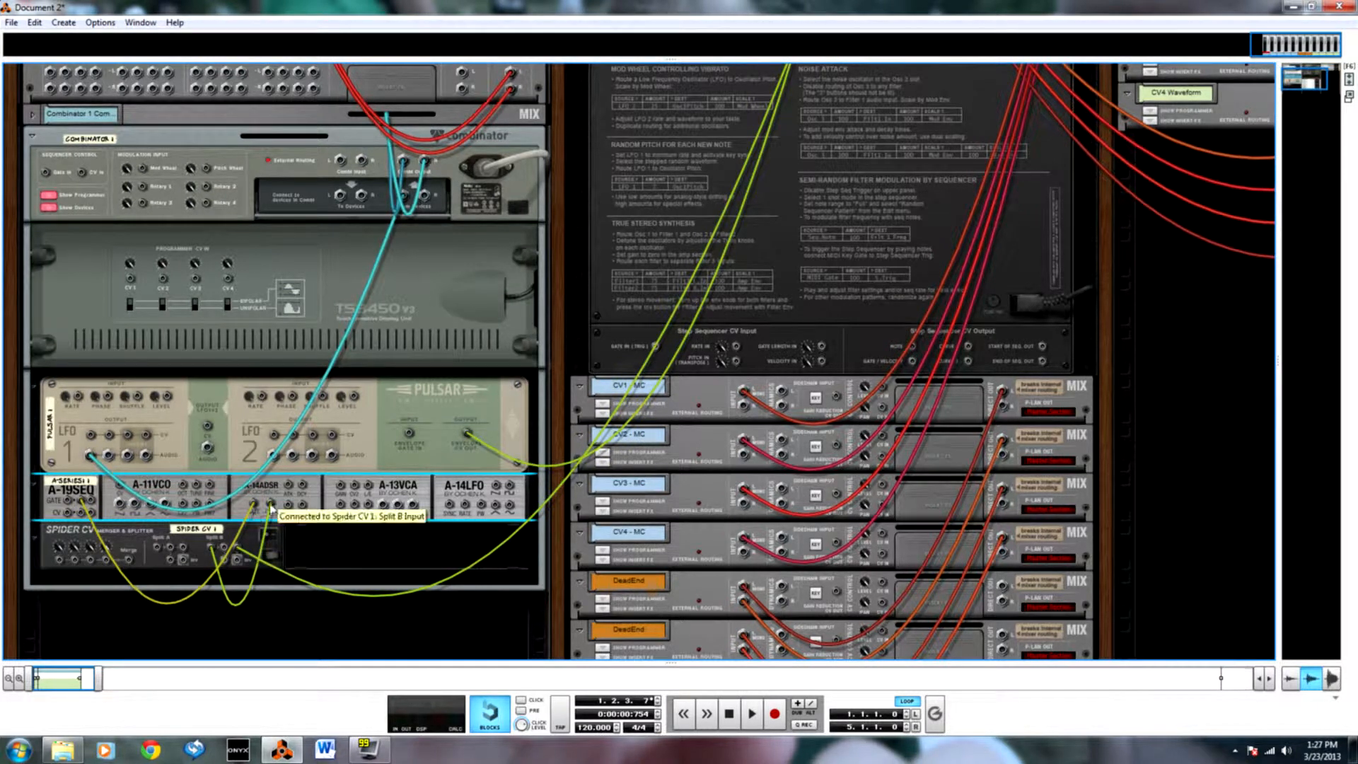
Cable another Spider CV Split B output to the Combinator's Programmer CV In 1 and set that input's polarity to Unipolar.
drag(226, 553, 131, 283)
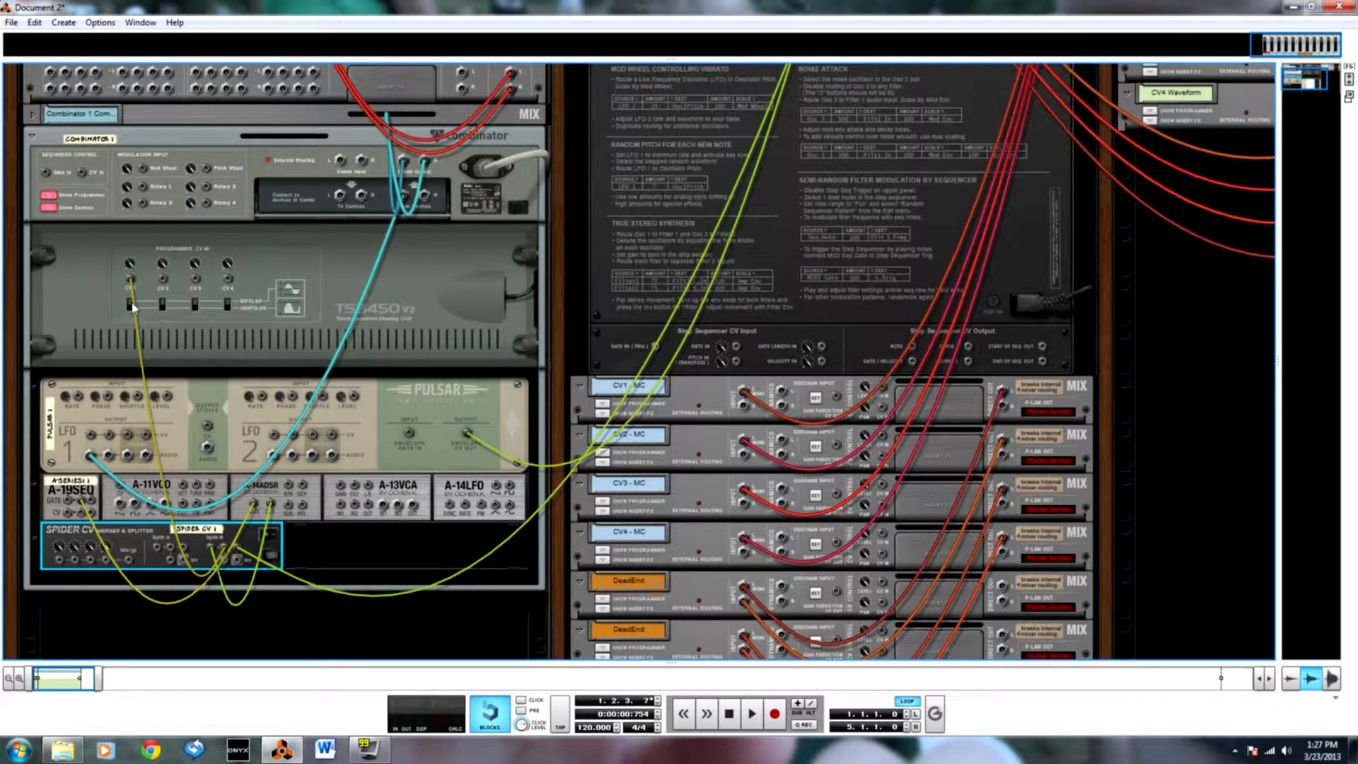
click(131, 311)
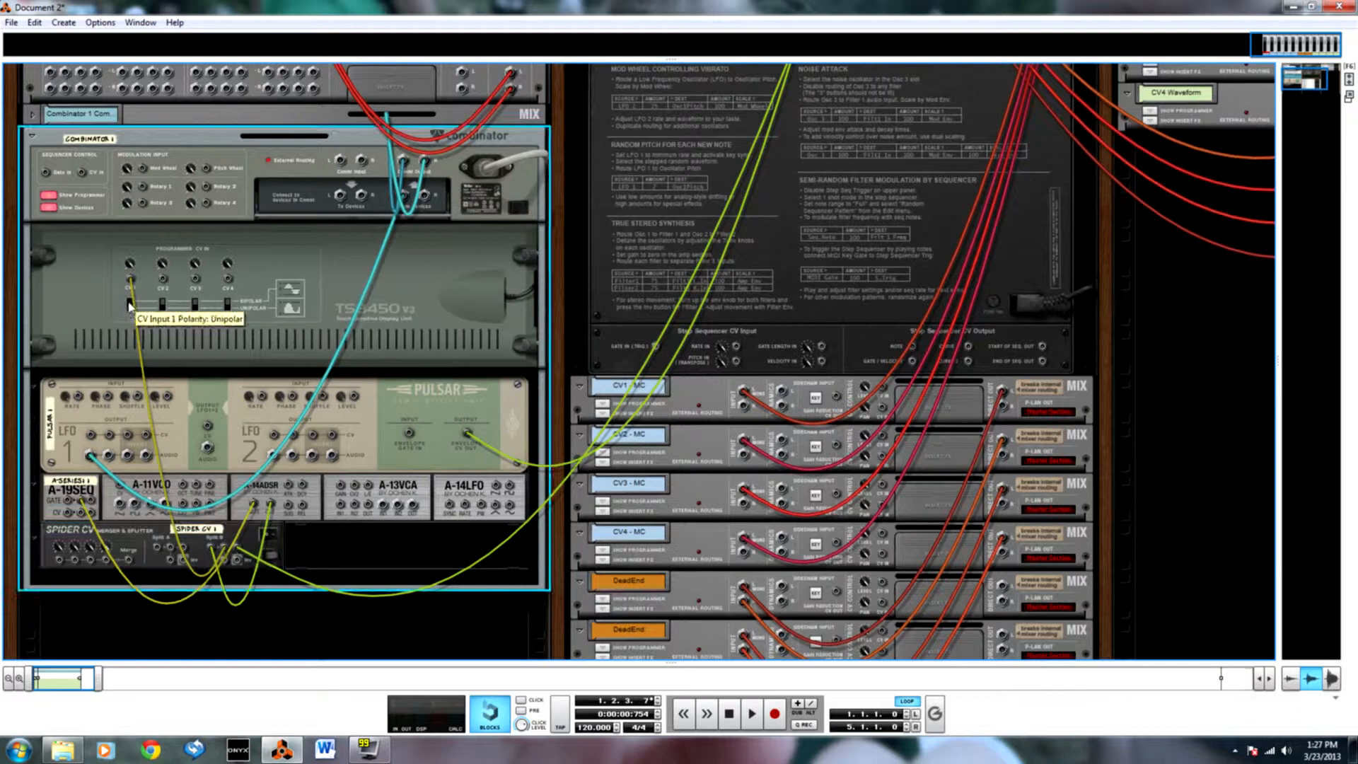
key(Tab)
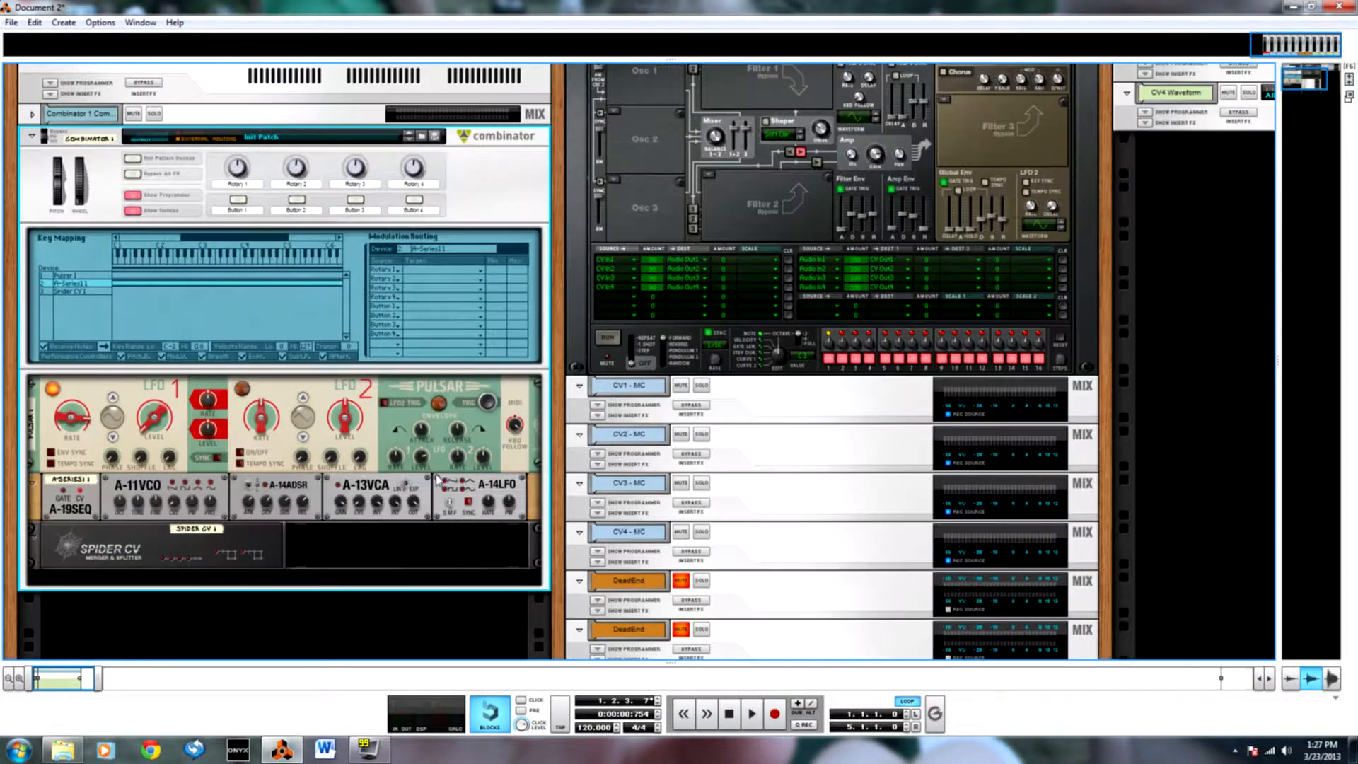
Select the Pulsar in the Combinator's key mapping and route CV Input 1 to its LFO1 Level in the modulation routing.
click(65, 276)
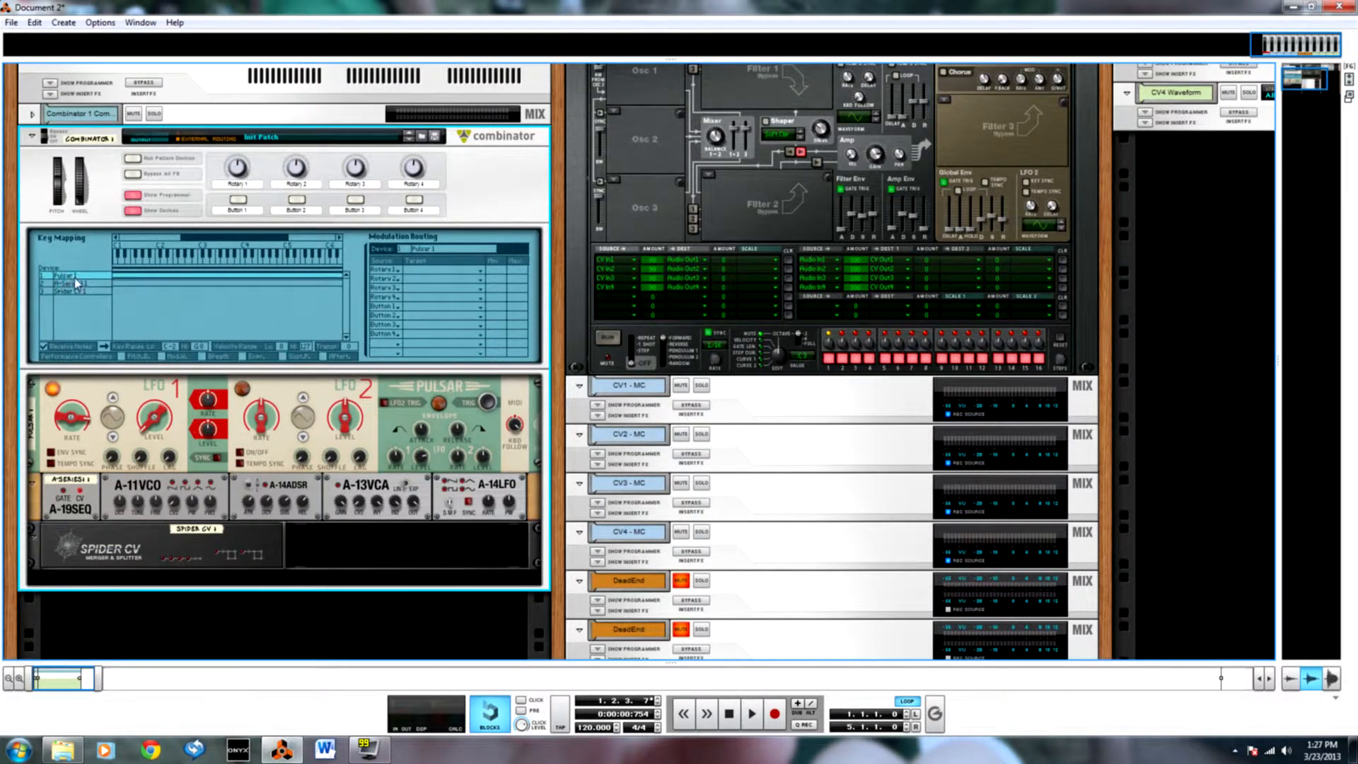
click(392, 271)
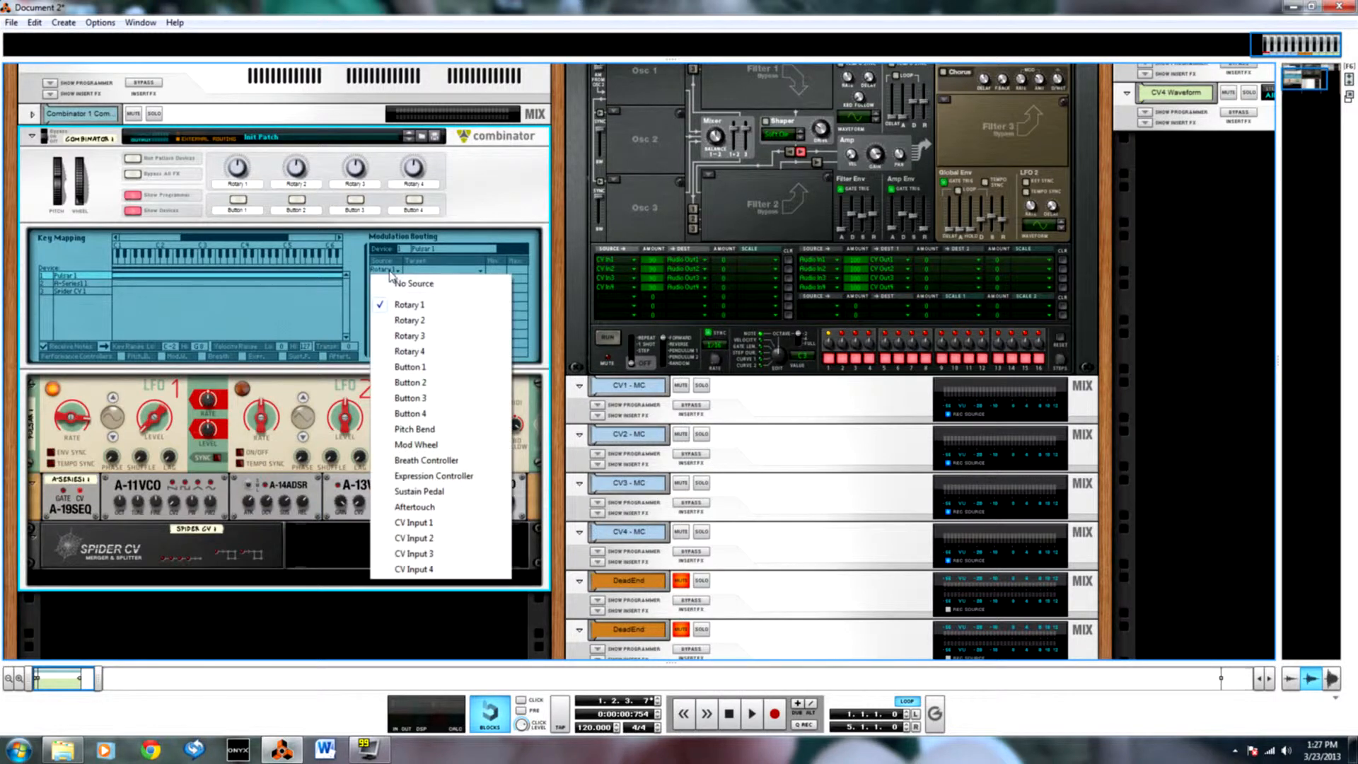
click(419, 522)
click(475, 272)
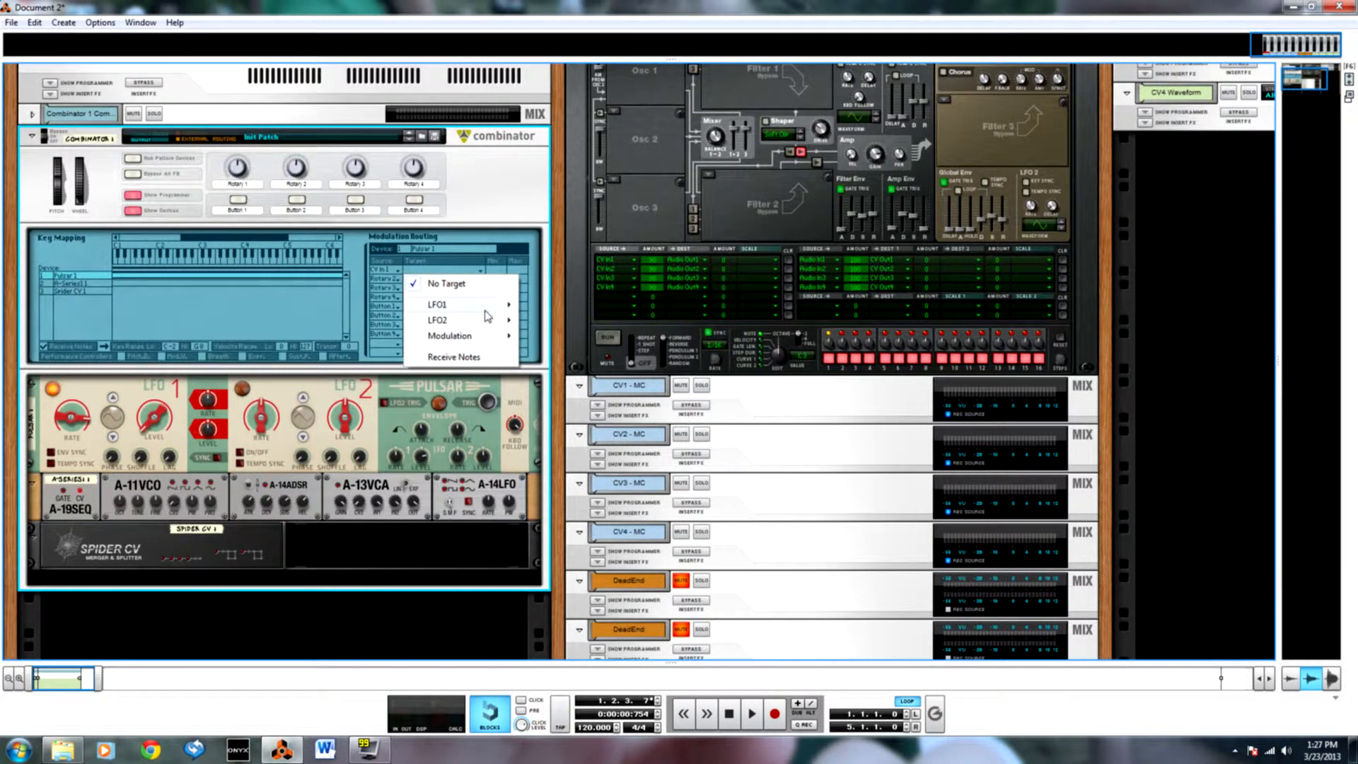
mouse_move(485, 312)
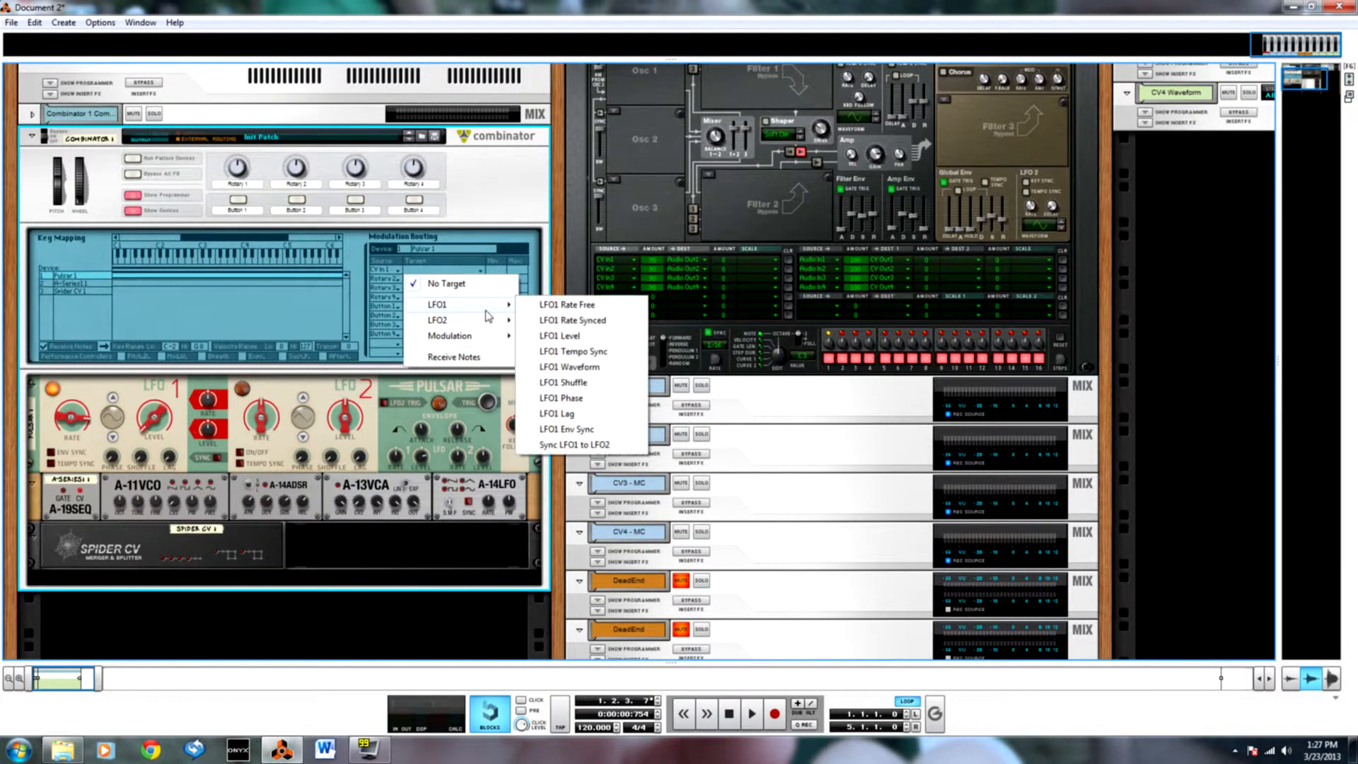
click(586, 337)
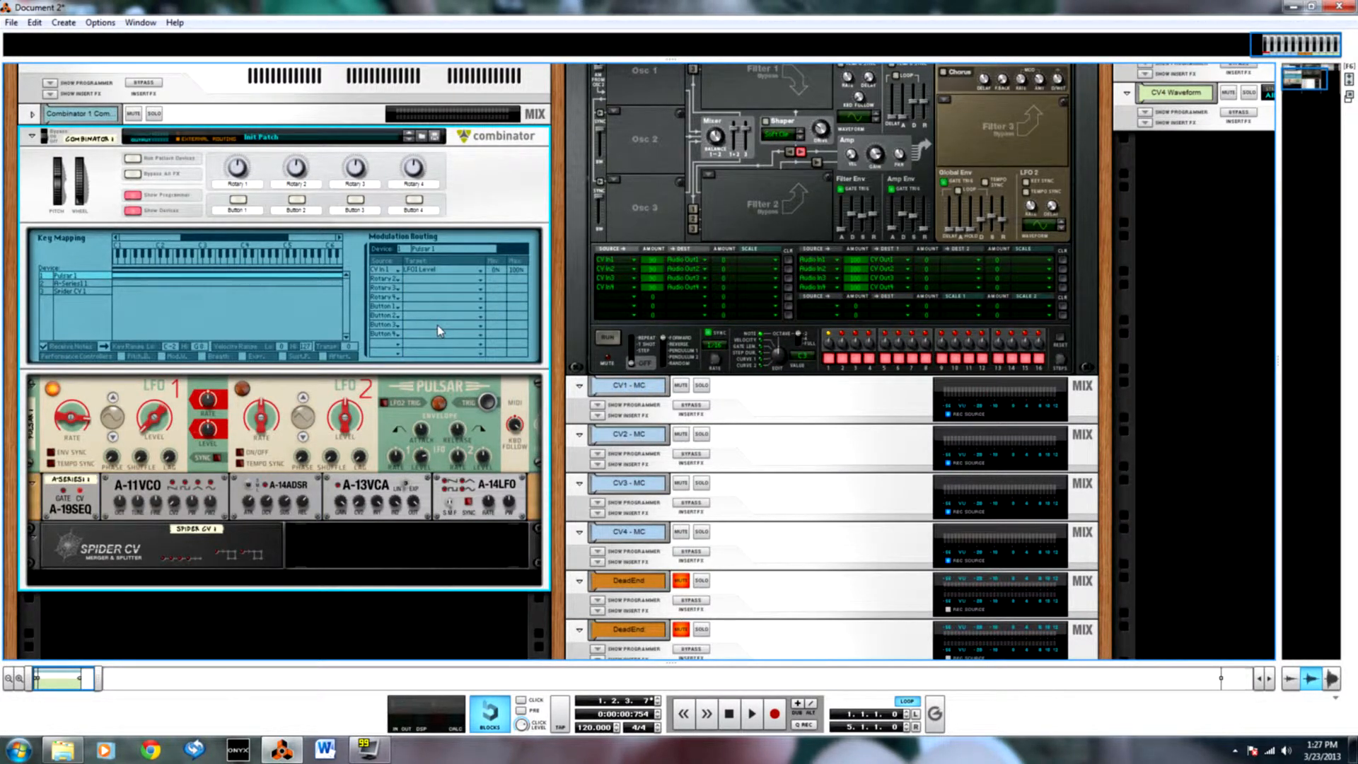
Unfold the Combinator 1 mix channel and check the cabling on the back of the rack.
key(Tab)
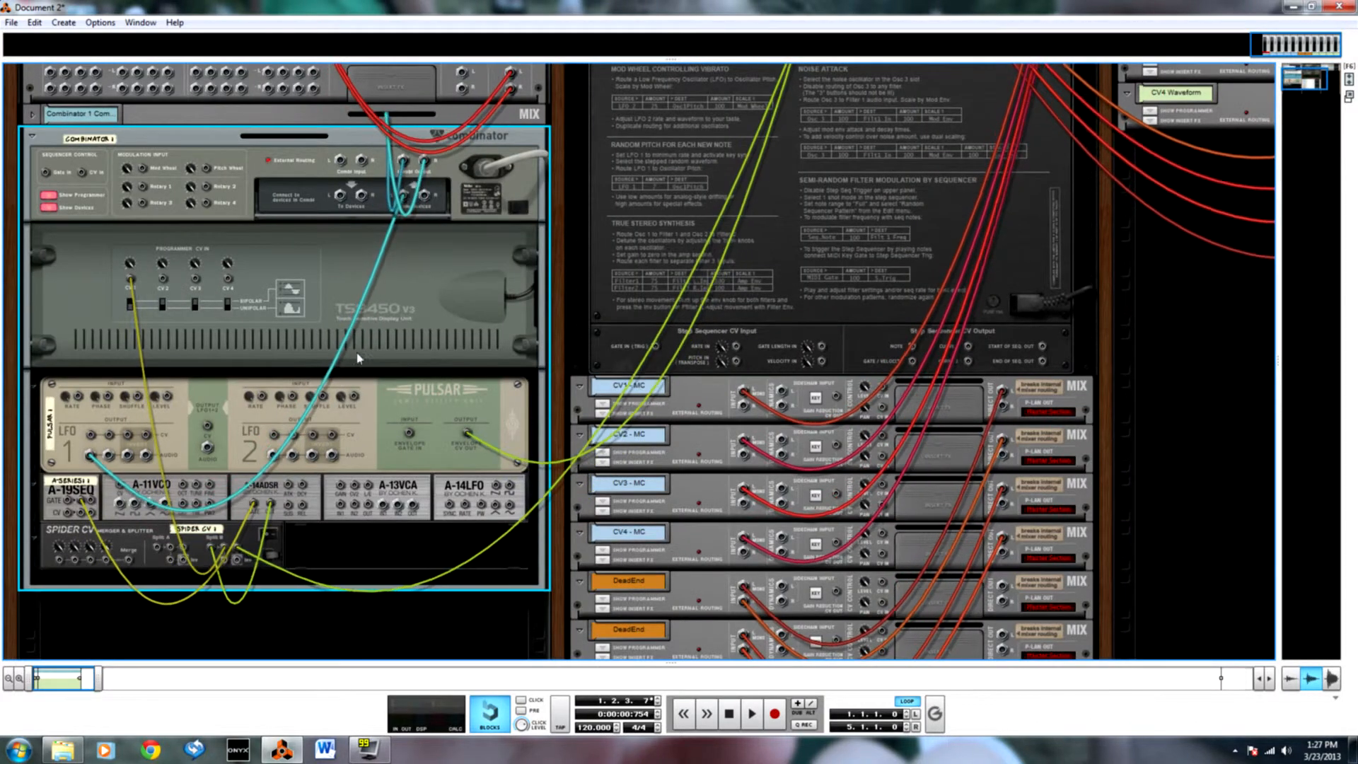
key(Tab)
scroll(248, 417, up, 3)
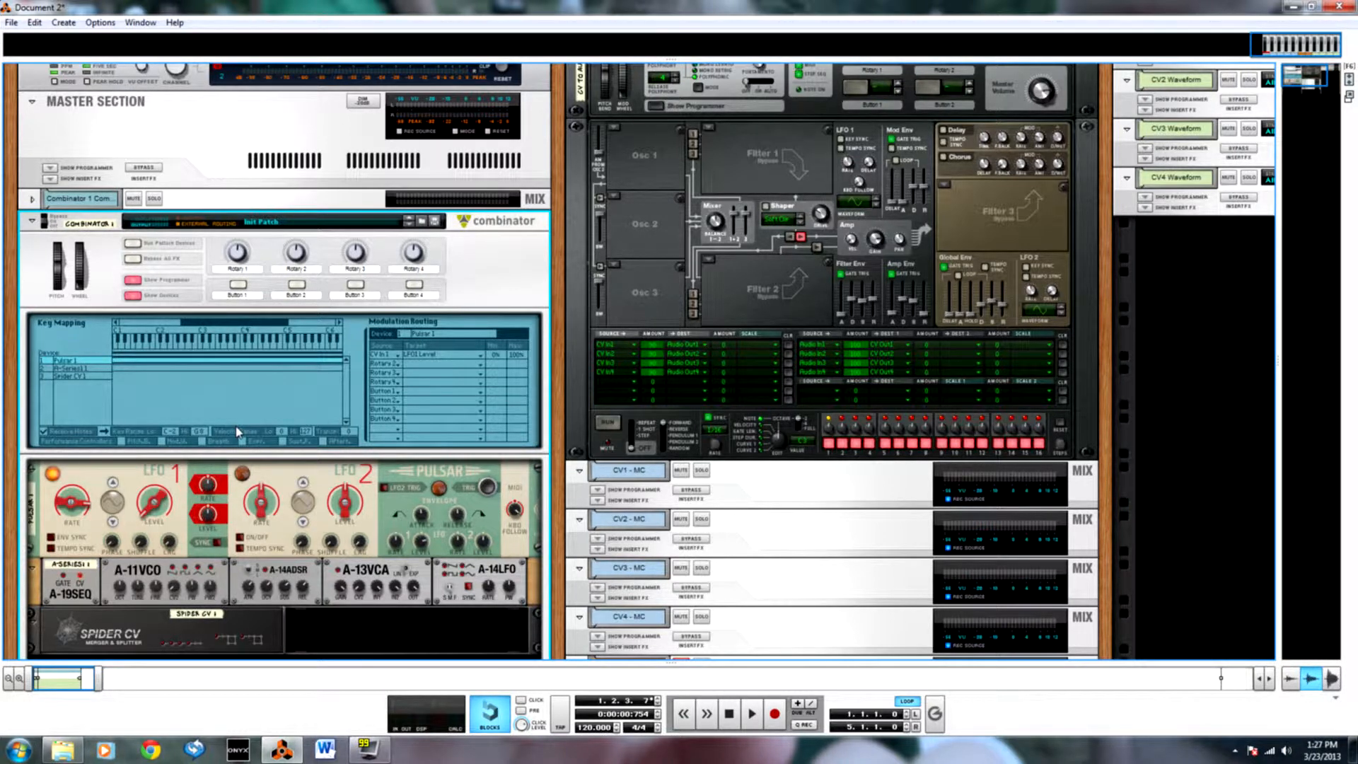
click(32, 198)
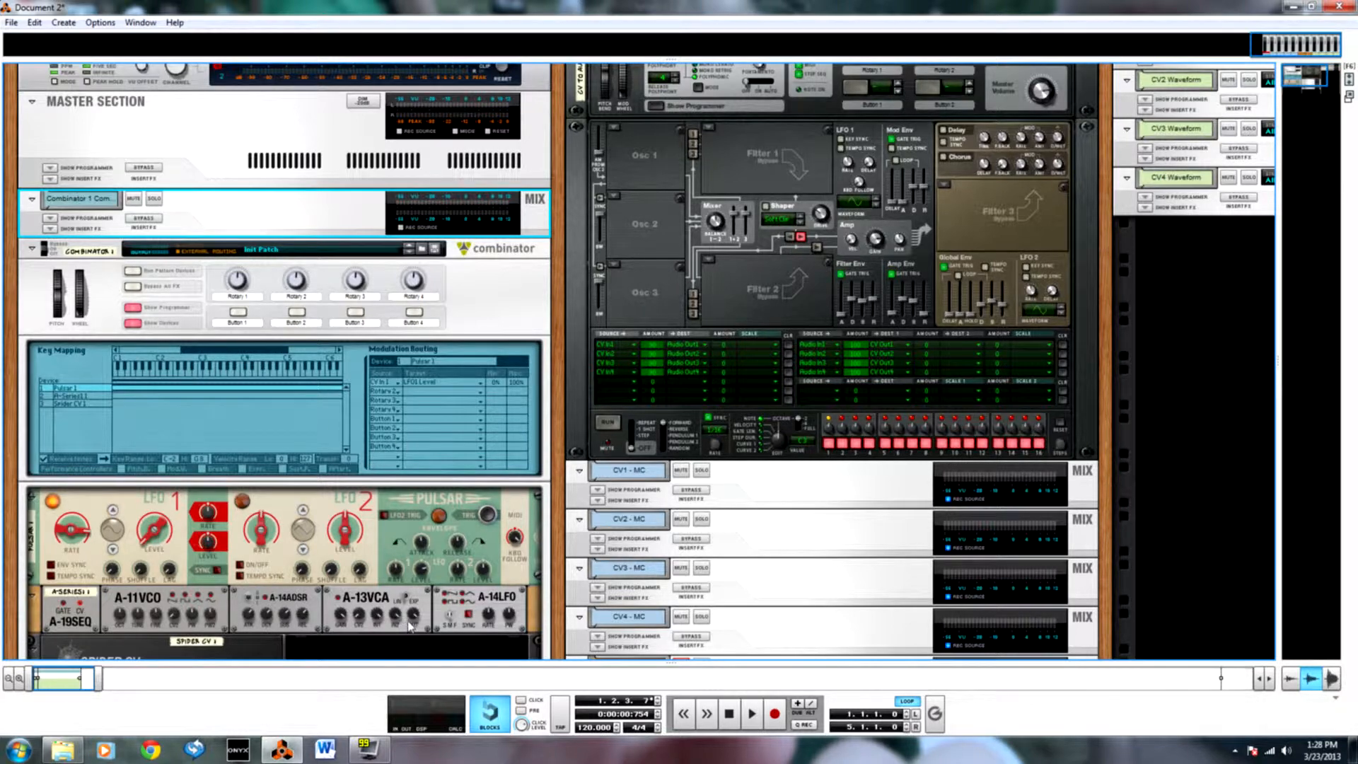
key(Tab)
scroll(384, 453, down, 1)
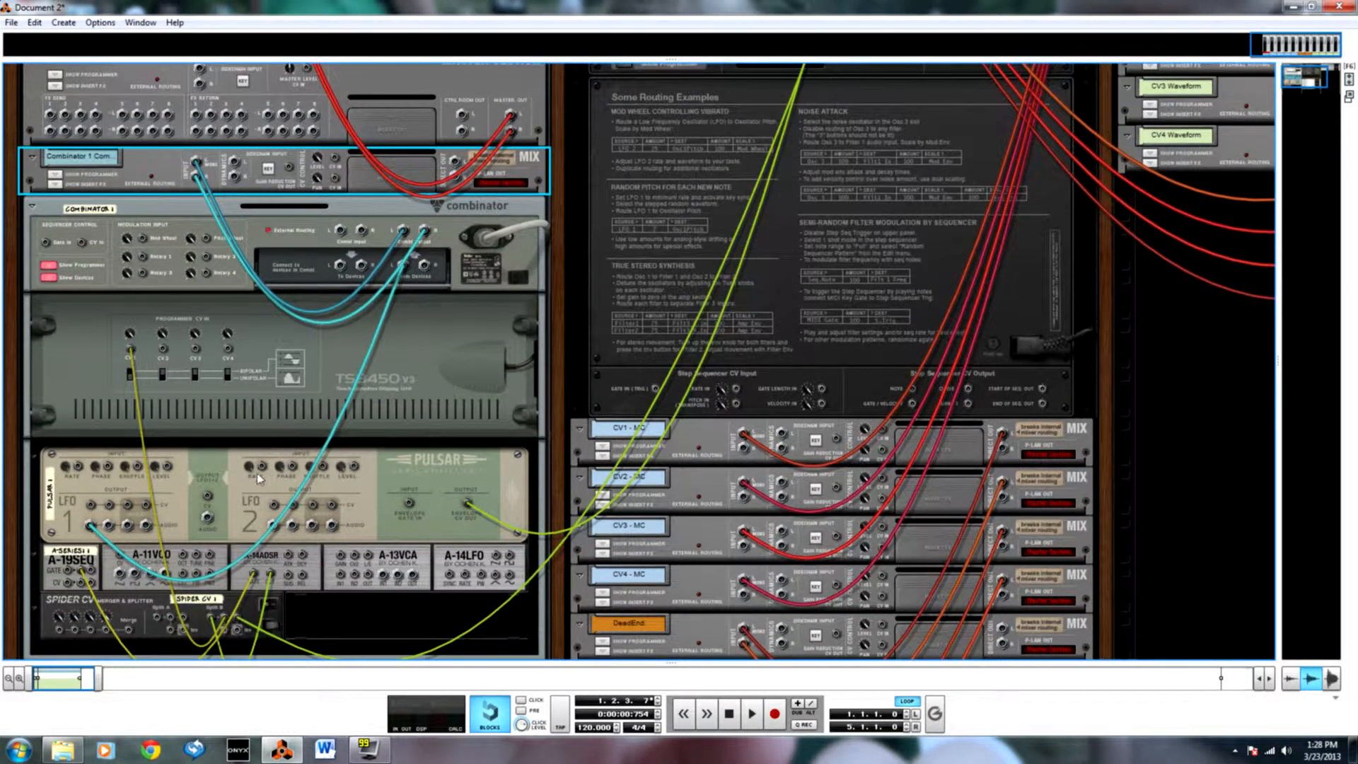
key(Tab)
Switch Pulsar's LFO 1 to the square waveform and test its Level knob, finishing with the level fully down.
drag(152, 496, 155, 393)
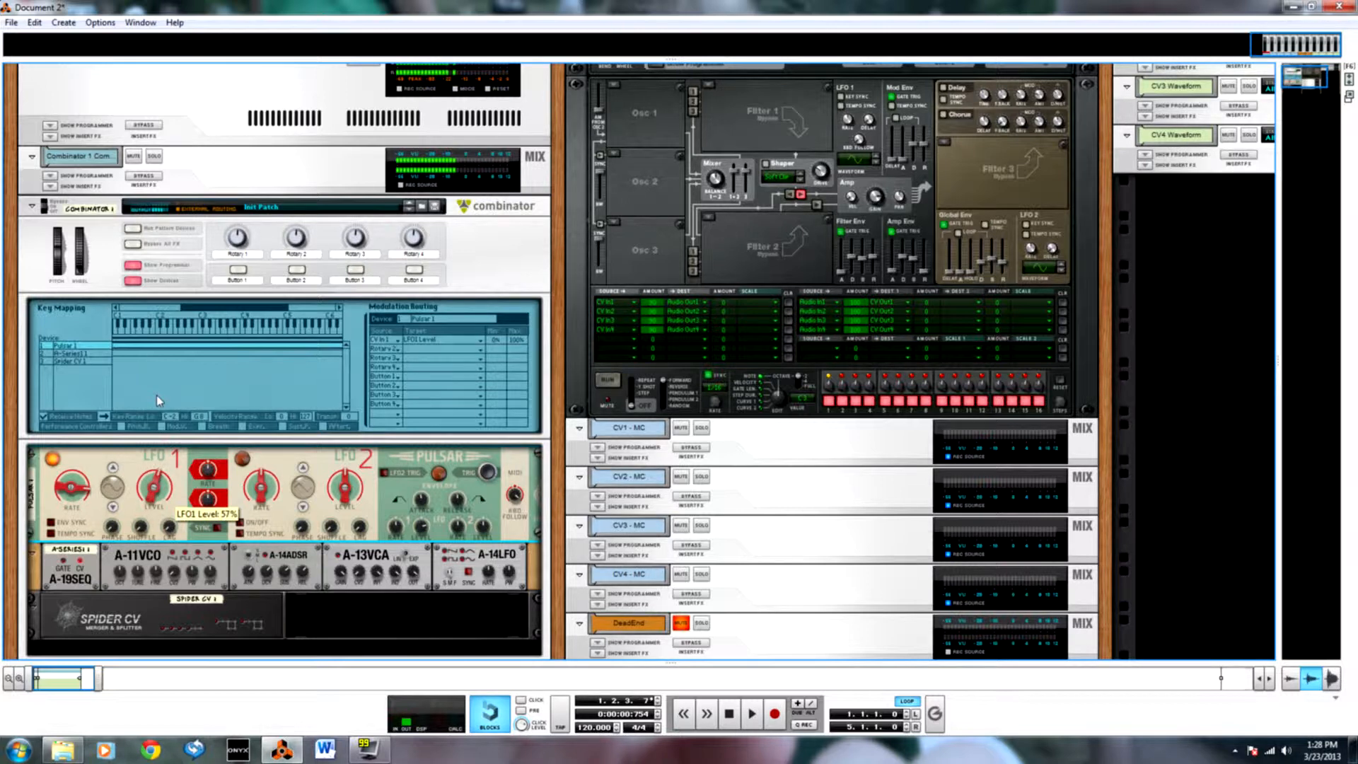
click(114, 469)
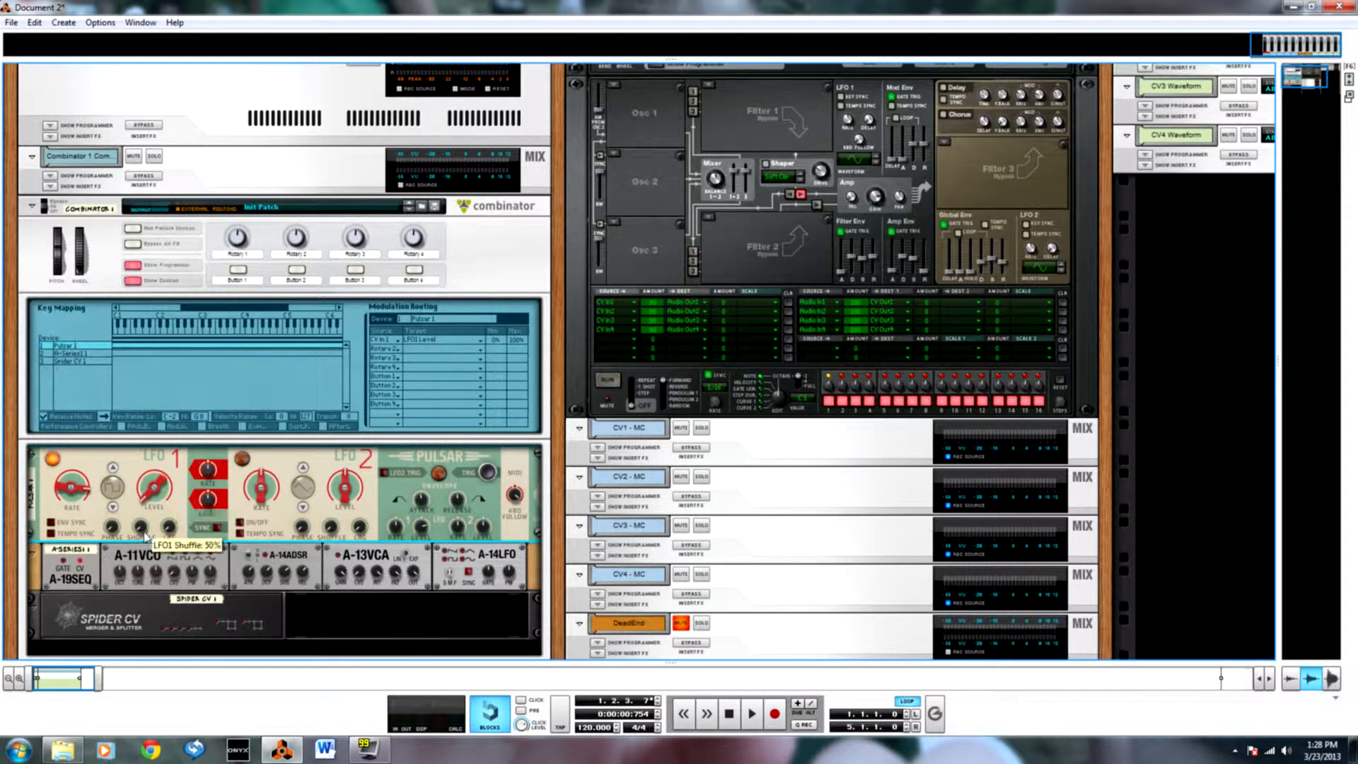
drag(151, 481, 160, 430)
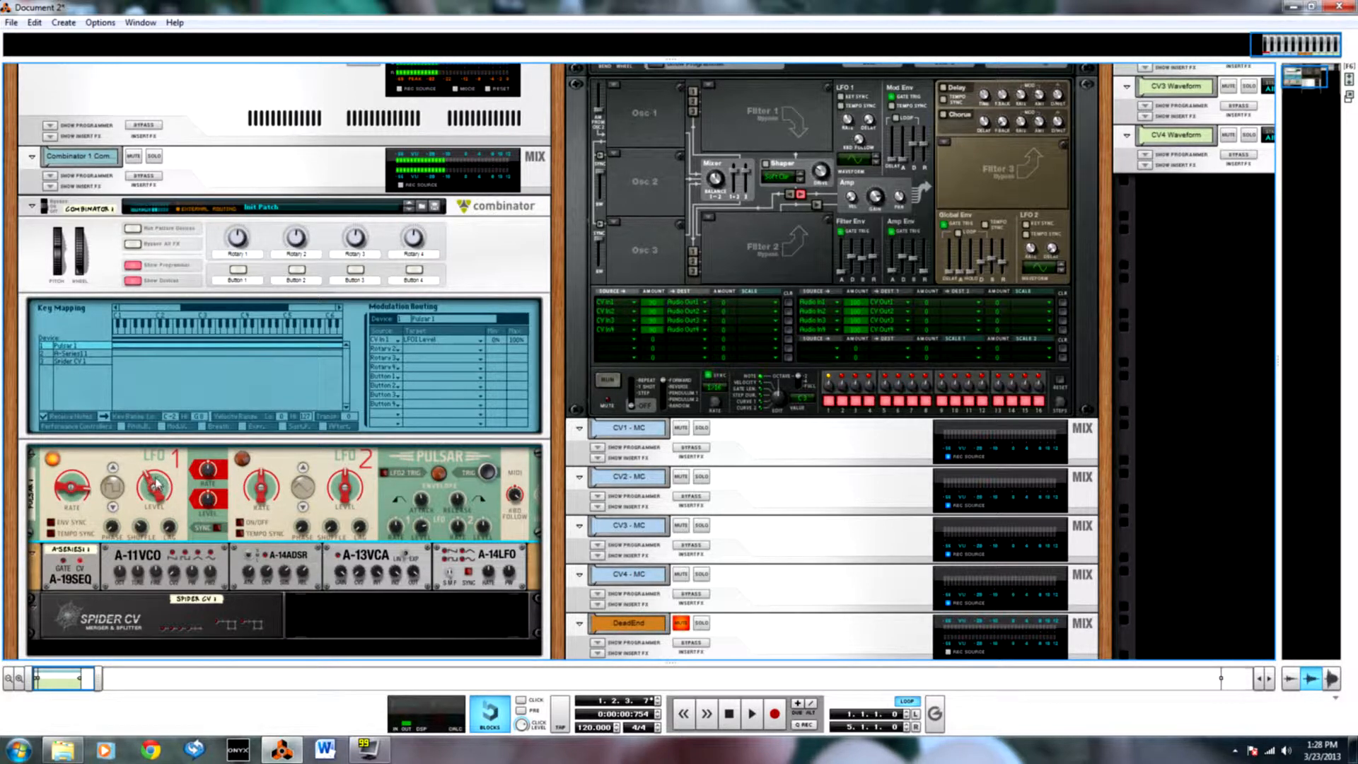
mouse_move(151, 483)
mouse_down()
mouse_move(149, 624)
mouse_move(151, 489)
mouse_up()
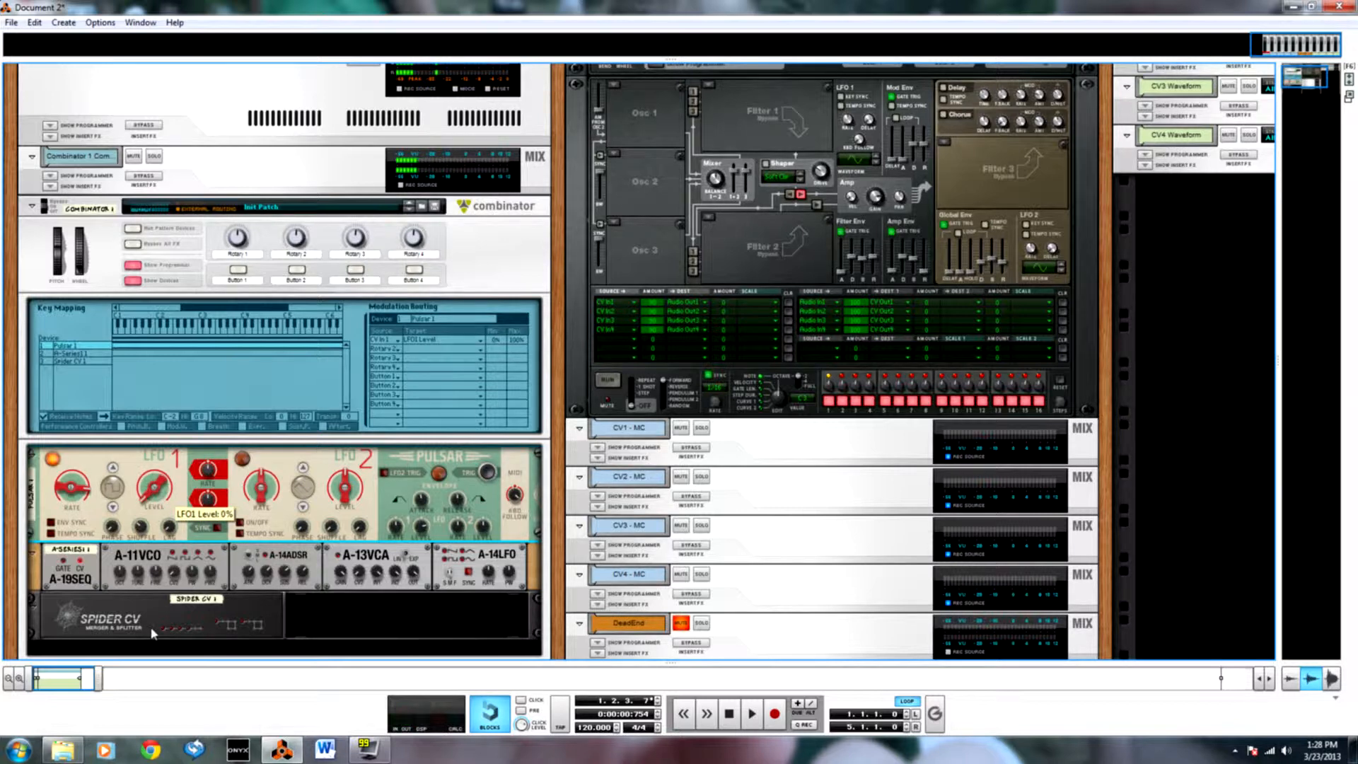
Try changing the Max value of the CV Input 1 to LFO1 Level routing and check the Programmer CV inputs on the rack's rear.
click(520, 345)
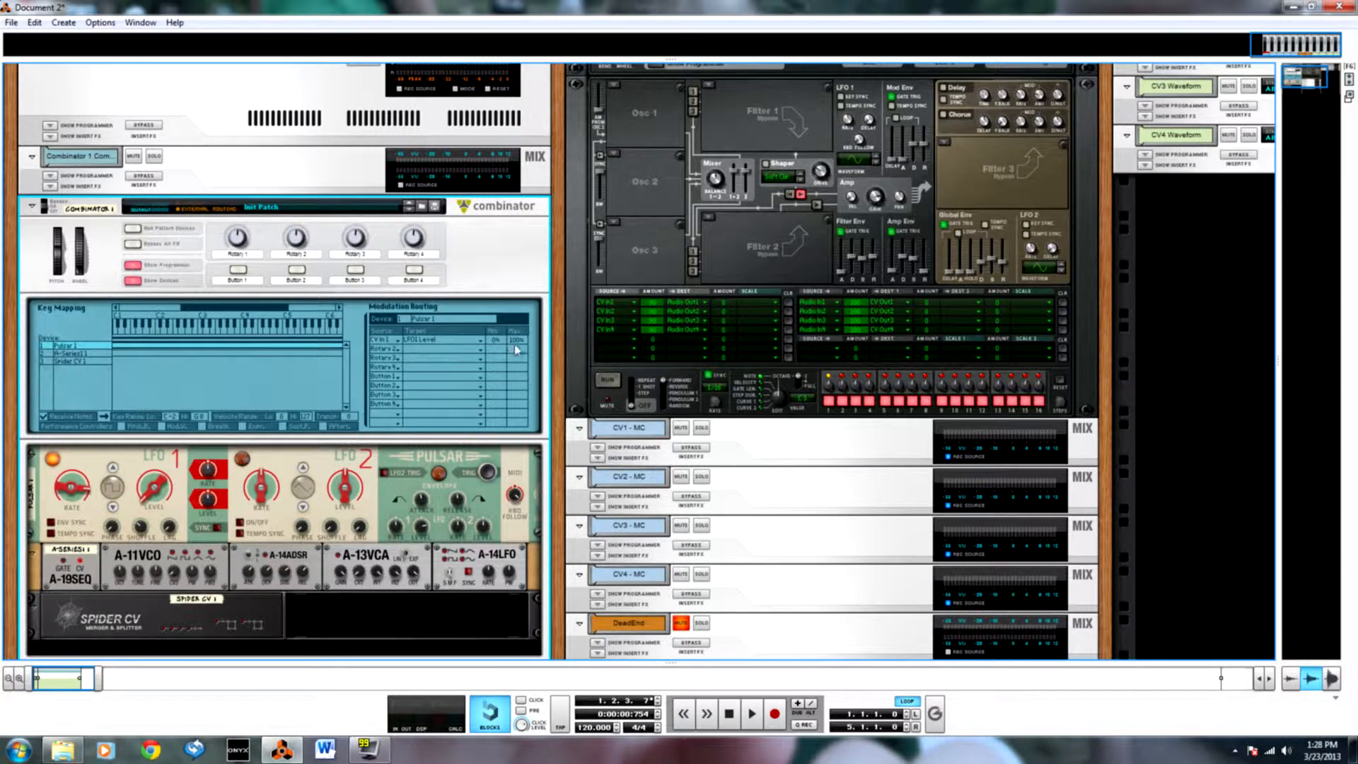
drag(519, 345, 520, 423)
key(Tab)
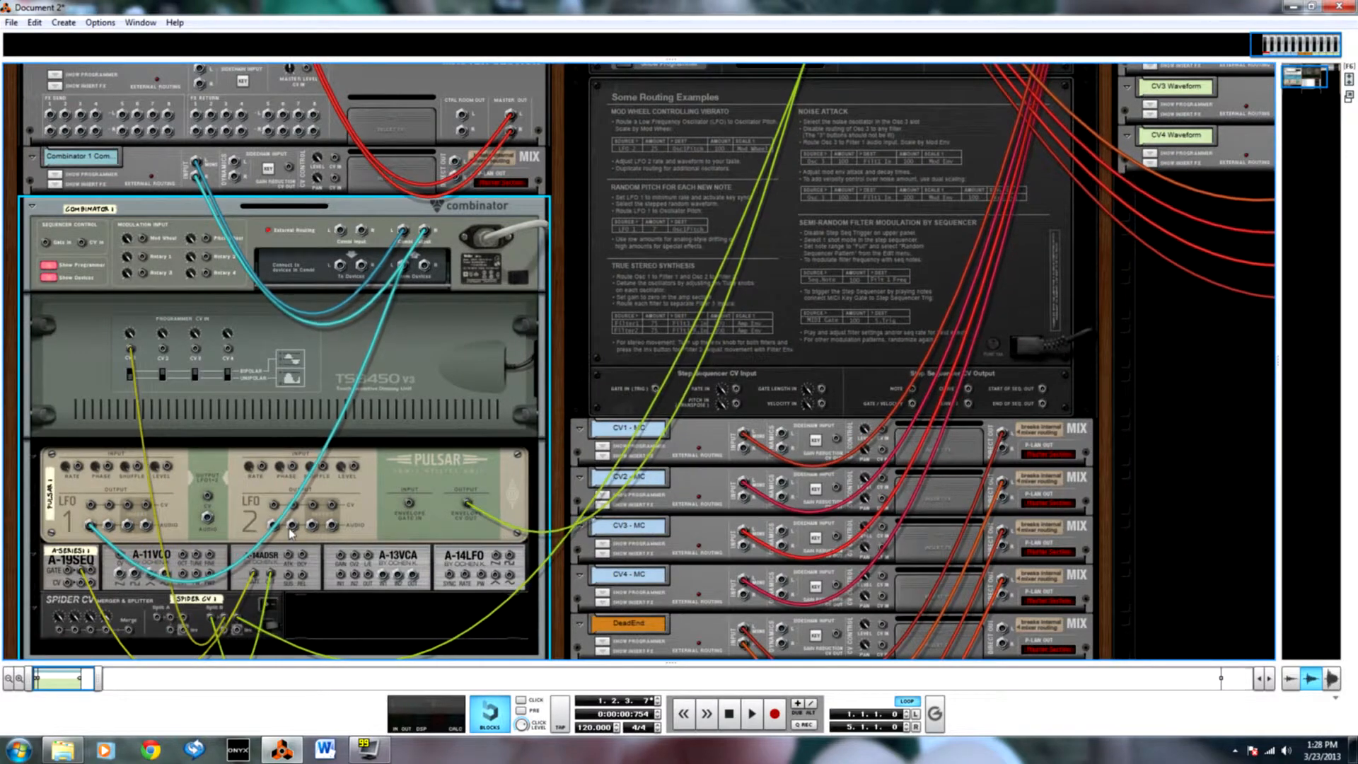
key(Tab)
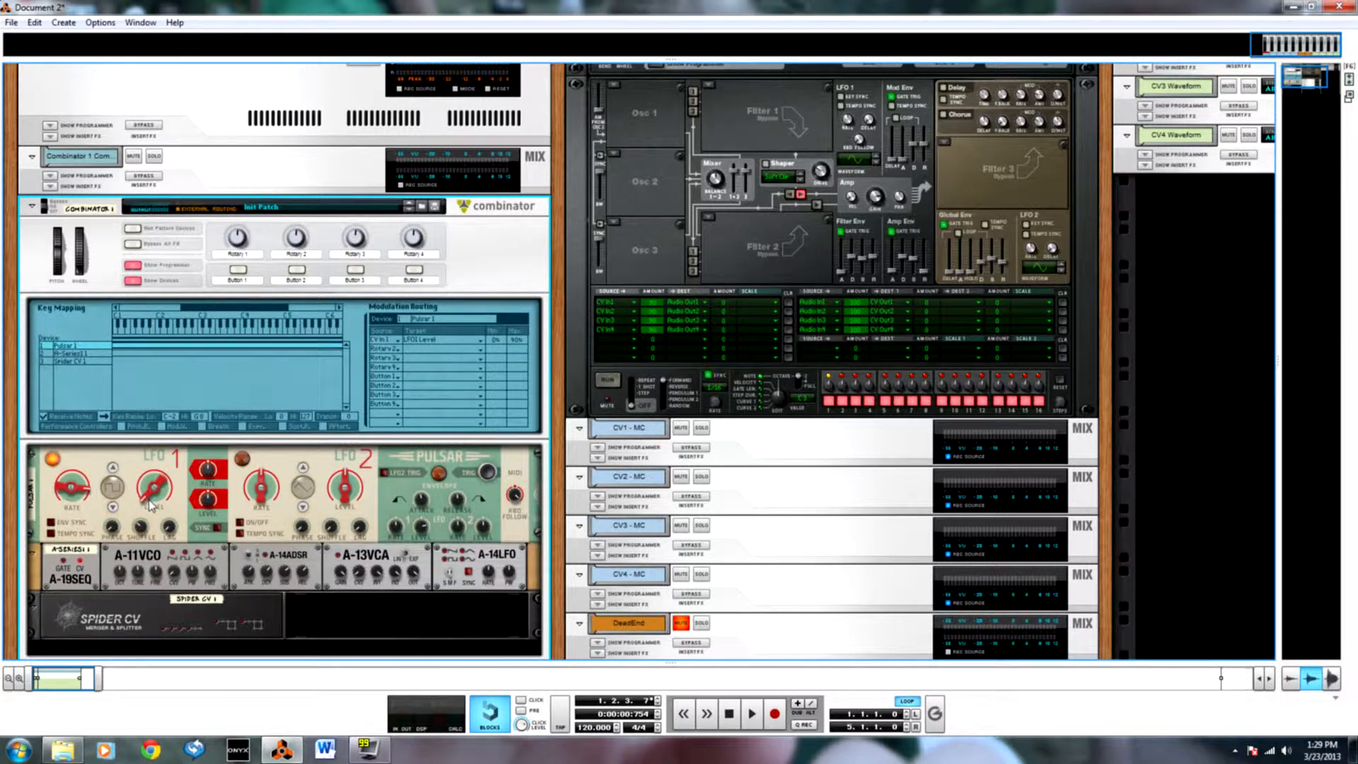
key(Tab)
key(Tab)
key(Tab)
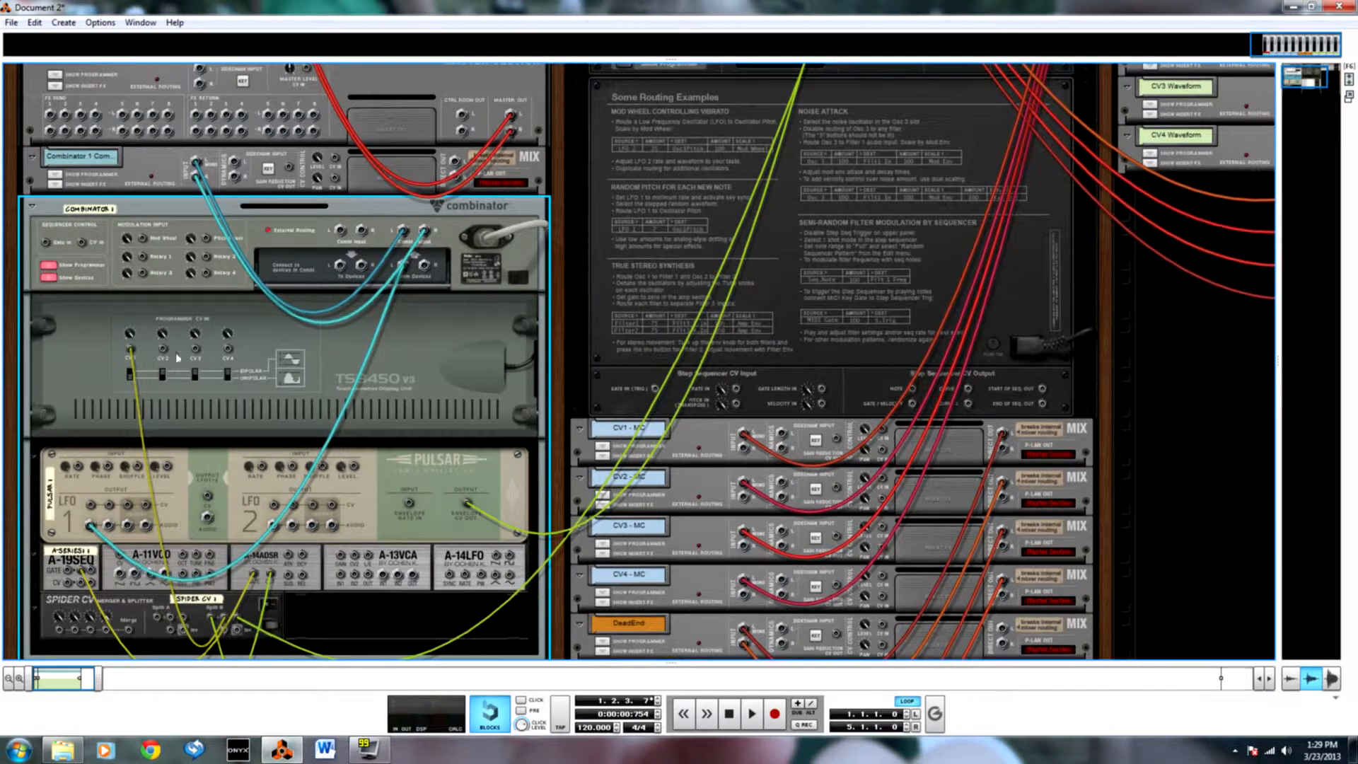
key(Tab)
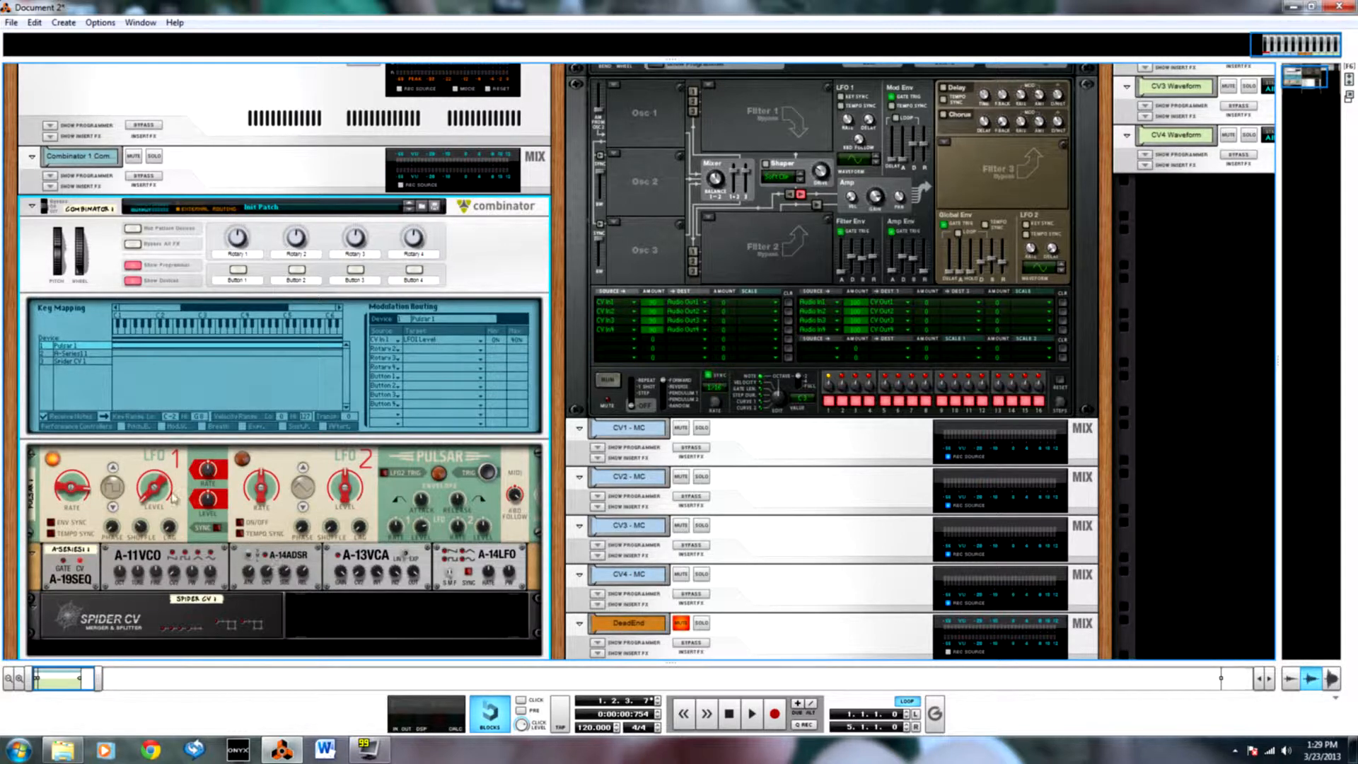
Set the Max of the CV Input 1 to LFO1 Level routing to 80% and Pulsar's LFO1 Env Level to 0%.
drag(522, 345, 520, 367)
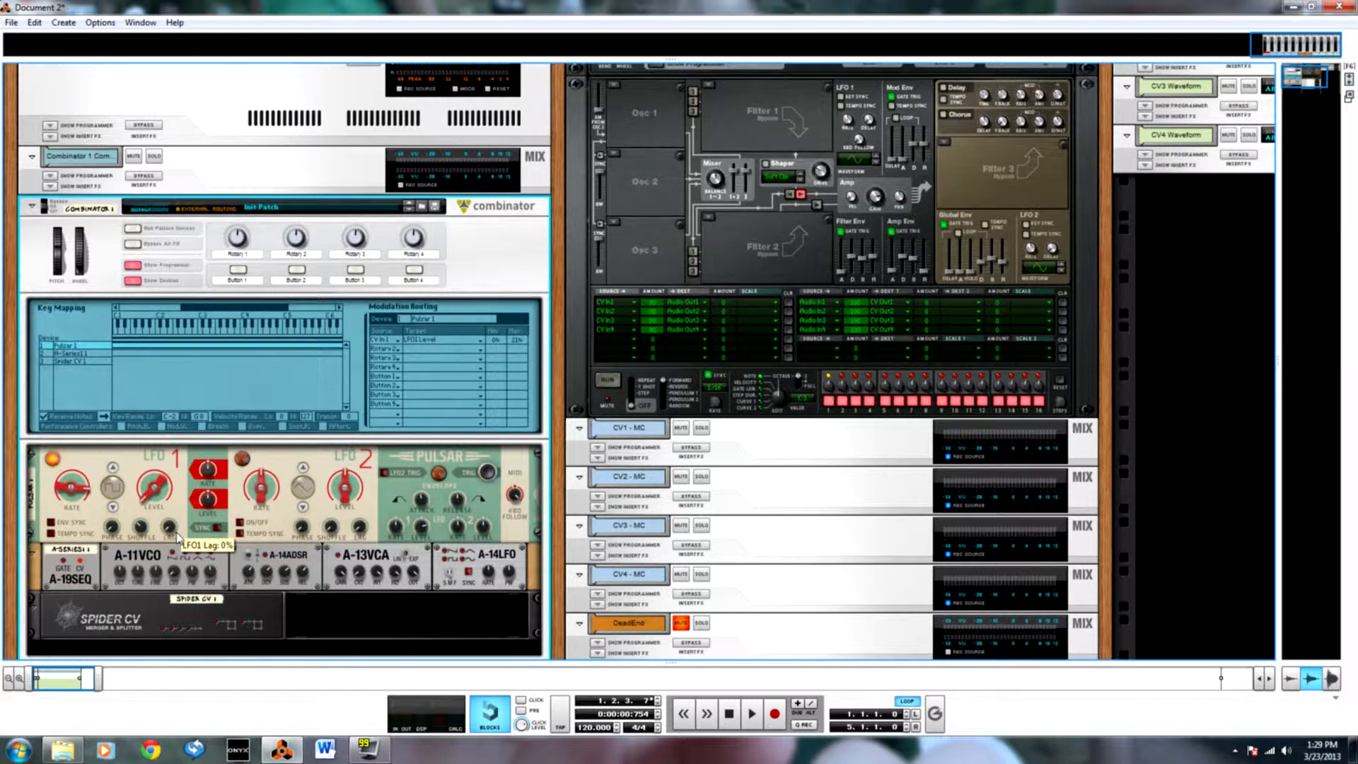
ctrl+click(423, 529)
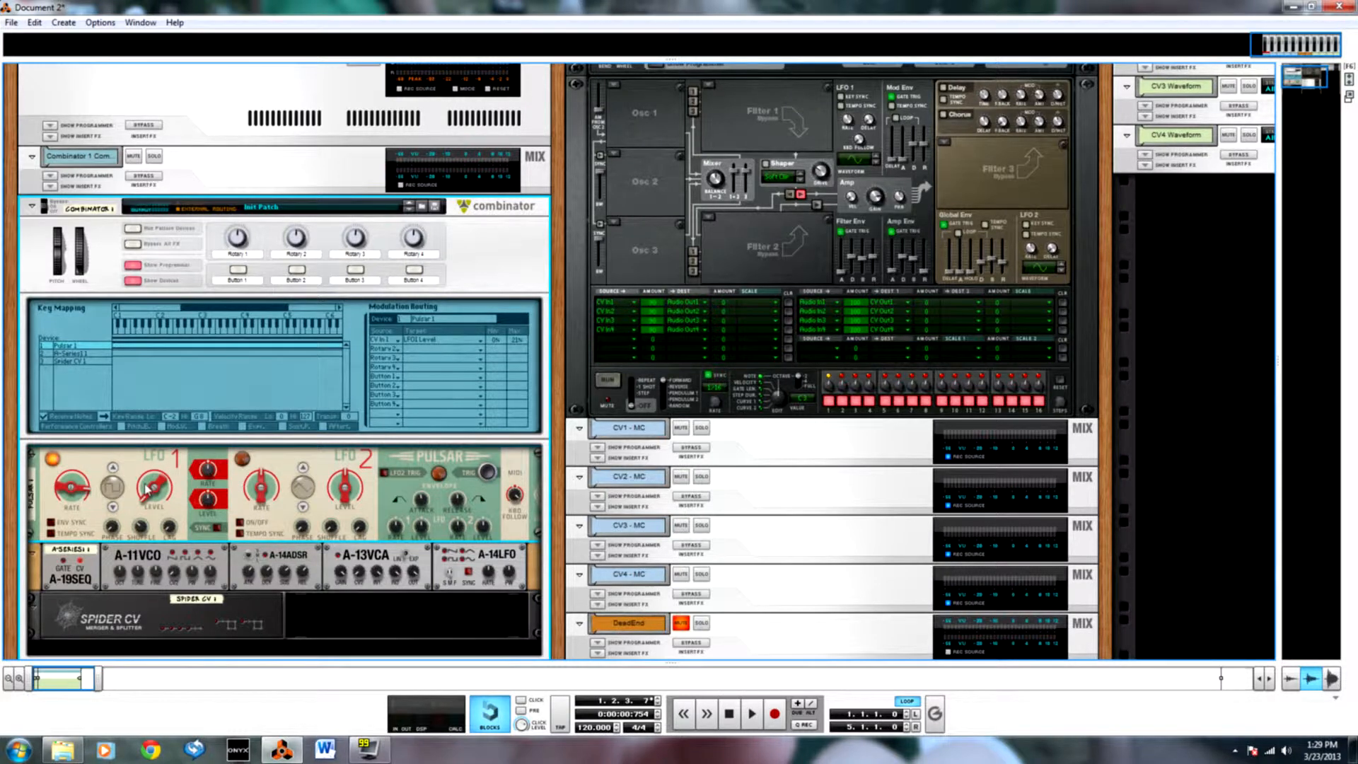
mouse_move(147, 489)
mouse_move(522, 331)
mouse_down()
mouse_move(517, 343)
mouse_move(519, 313)
mouse_up()
drag(517, 340, 519, 318)
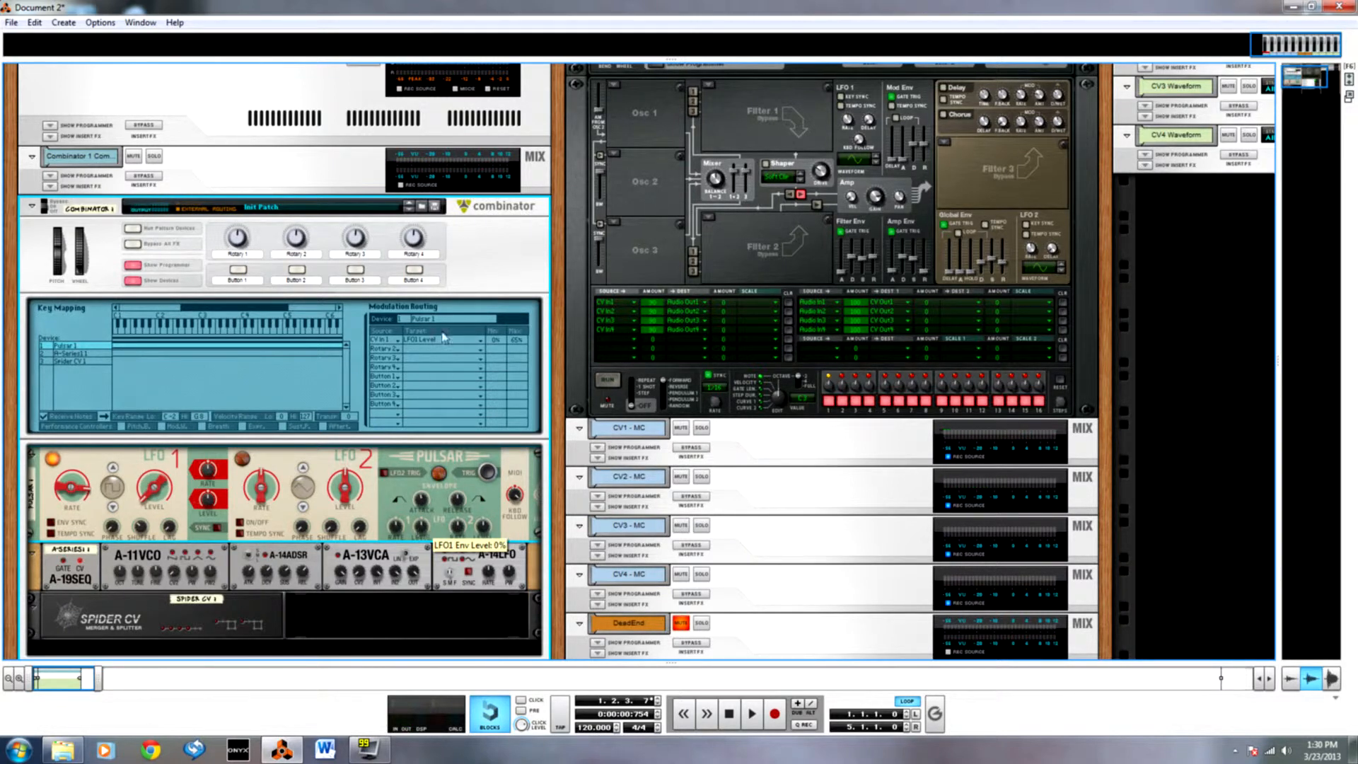
drag(523, 336, 523, 326)
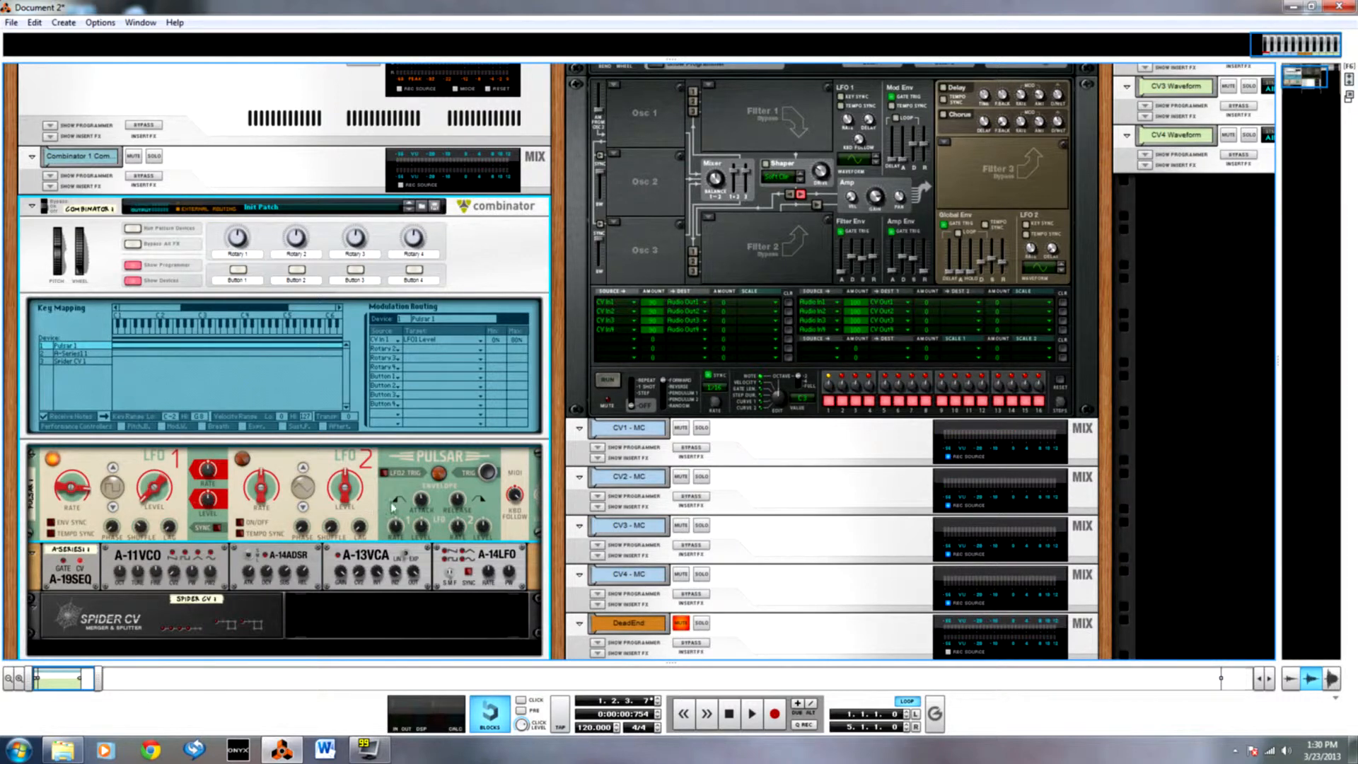
Add an A-Series 2 Modular Synth inside Combinator 1, between the first A-Series and the Spider CV.
scroll(397, 614, up, 1)
scroll(395, 610, down, 1)
scroll(919, 281, up, 2)
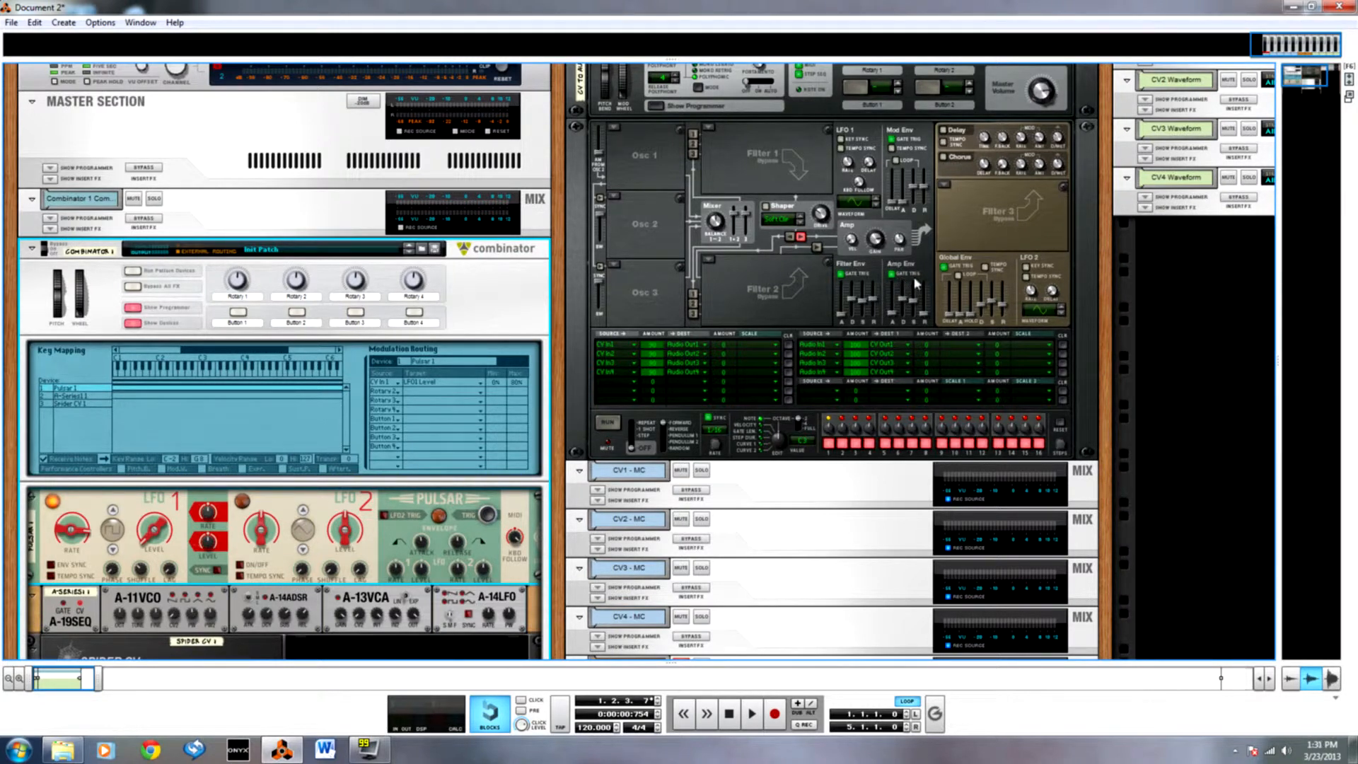
scroll(906, 291, up, 2)
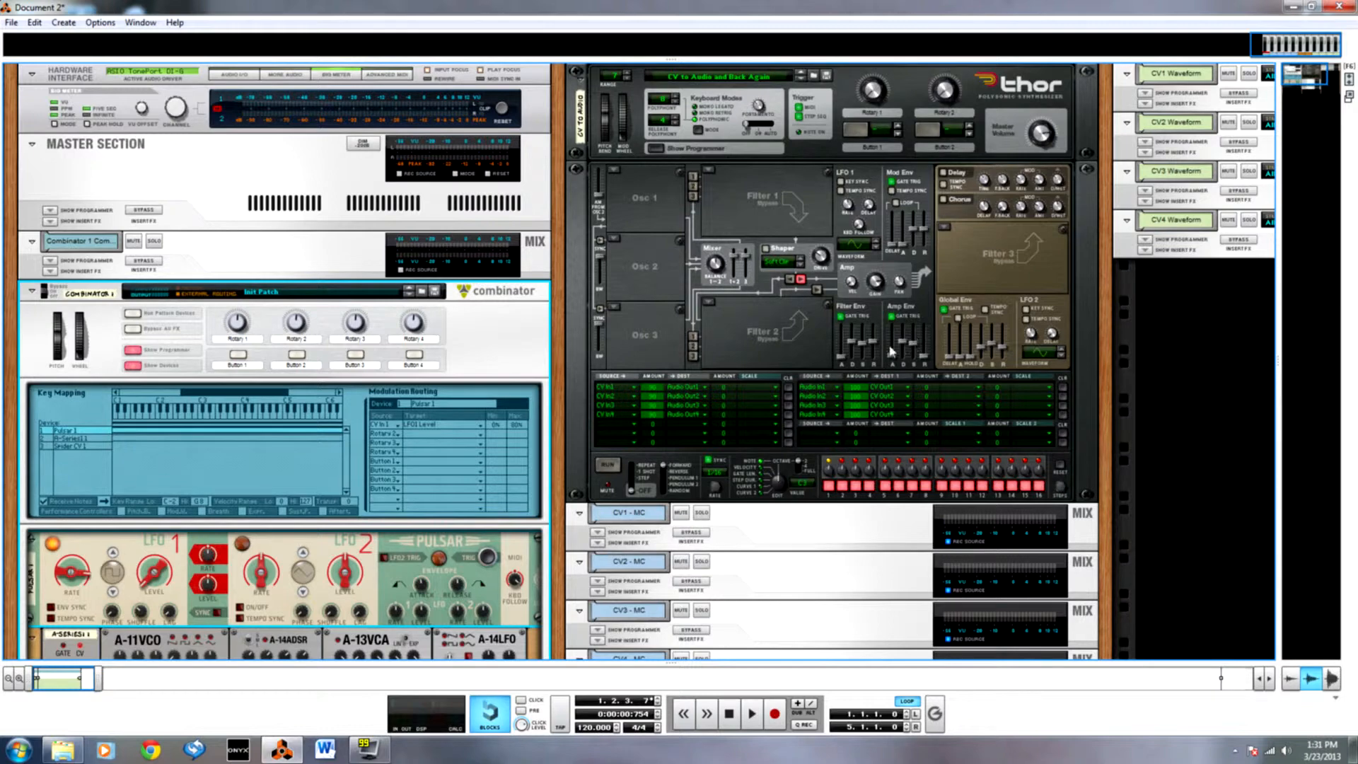
scroll(896, 352, down, 10)
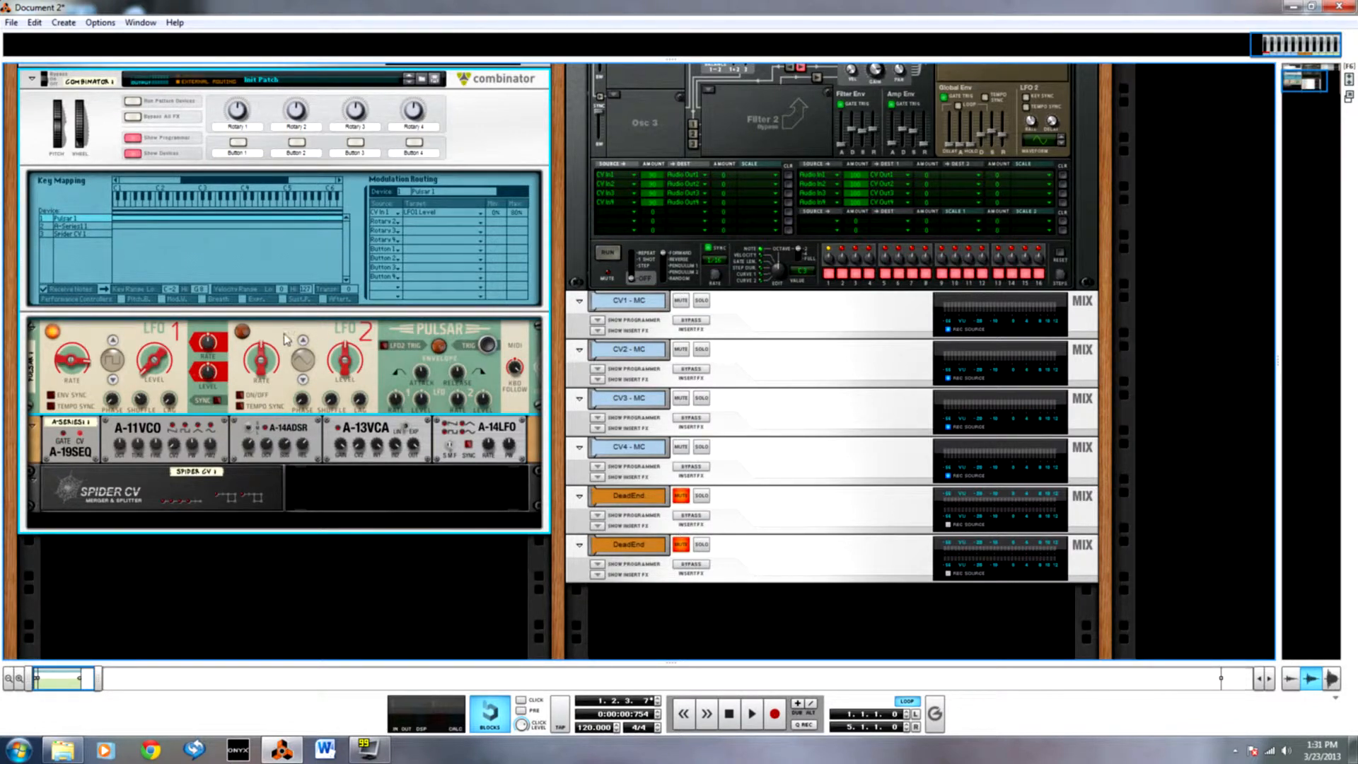
right_click(382, 500)
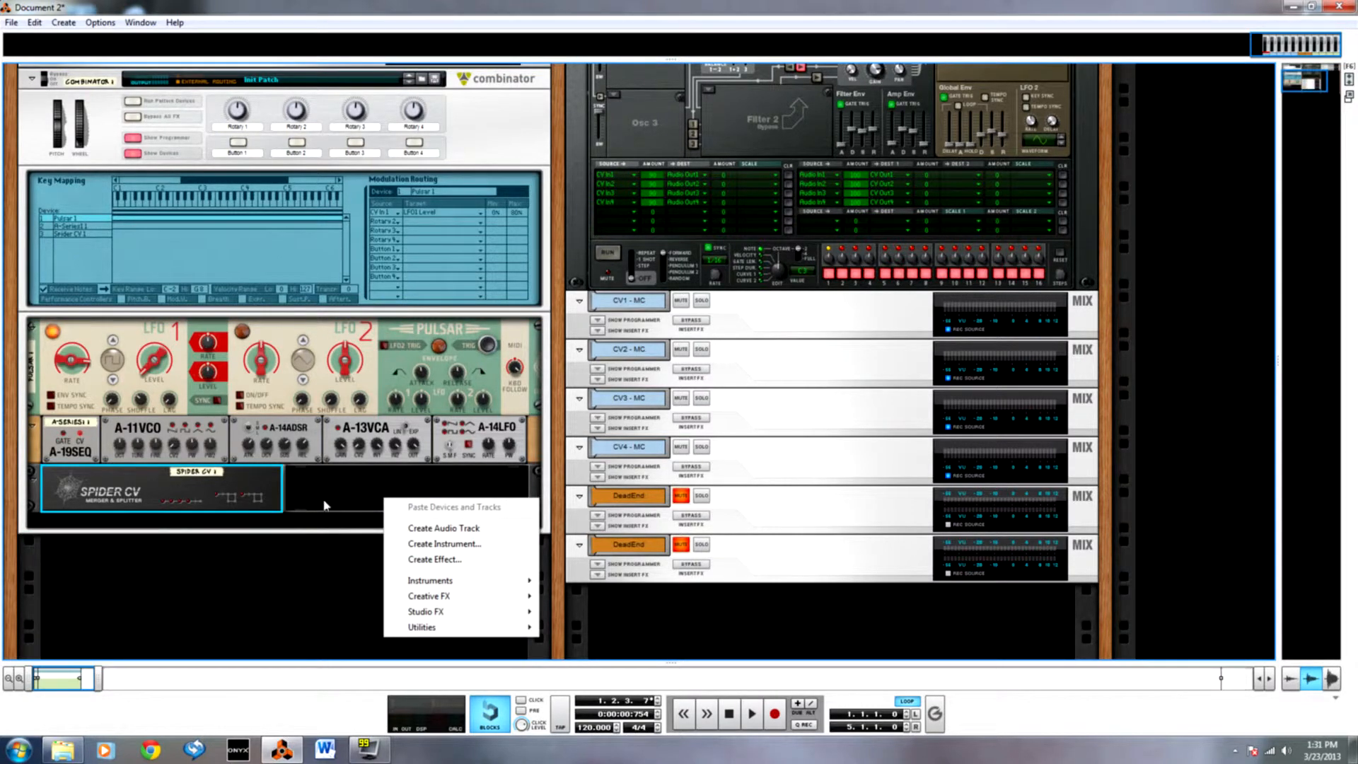
mouse_move(456, 581)
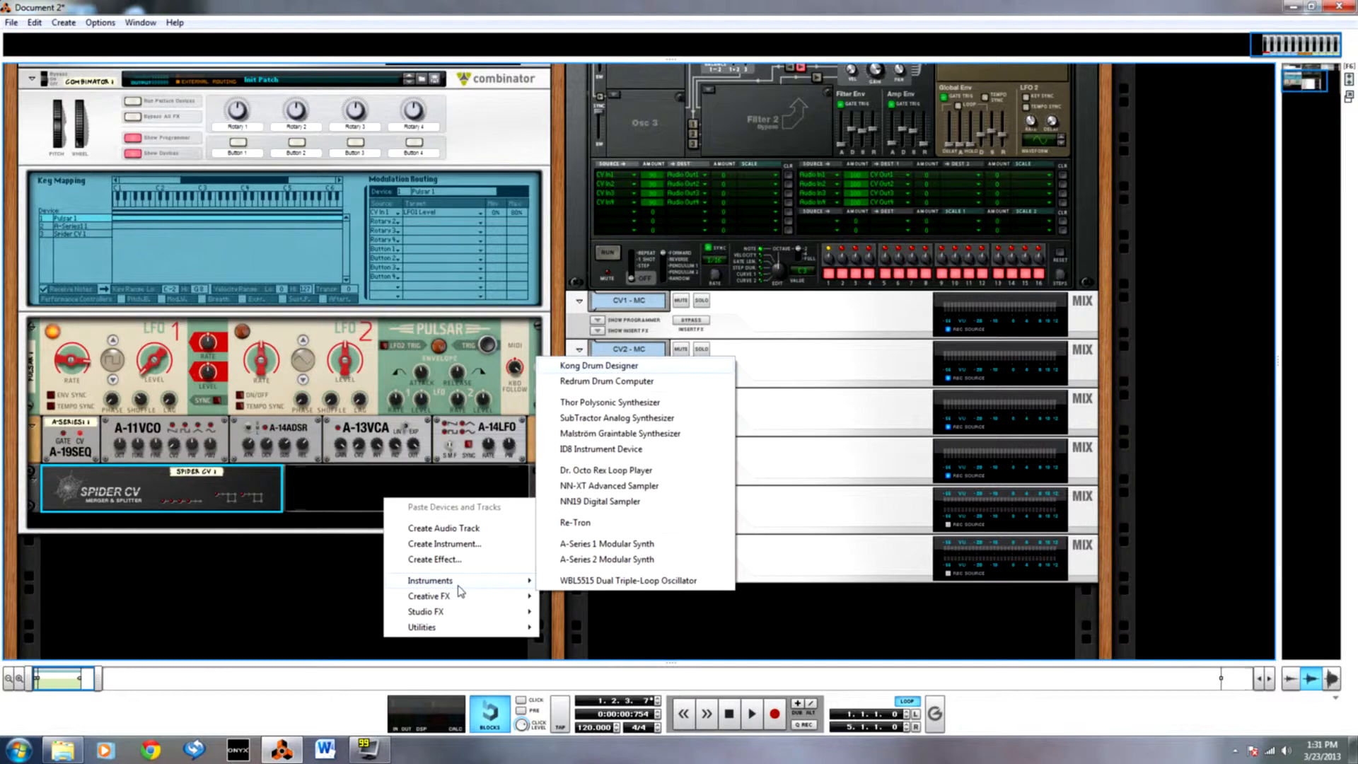
click(602, 559)
drag(359, 532, 67, 495)
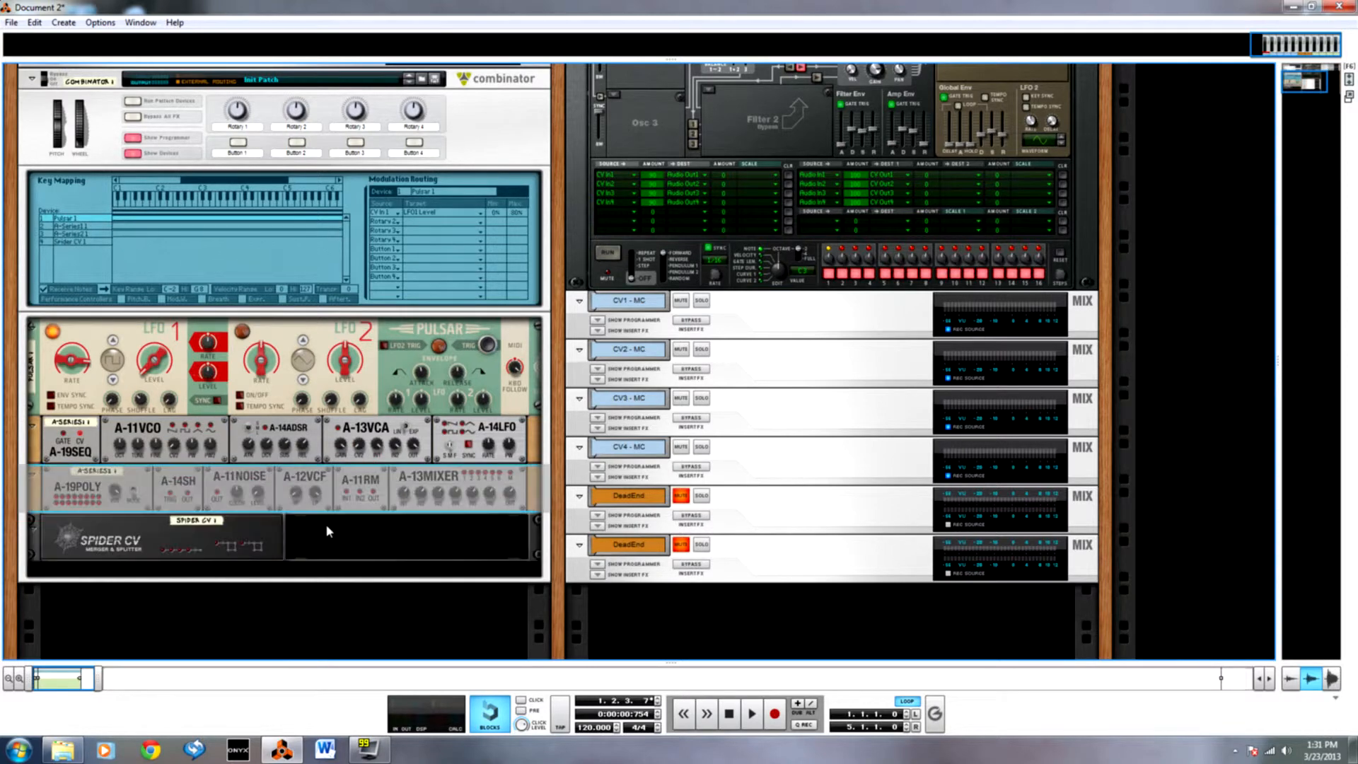
Disconnect the Programmer CV In 1 cable and patch that Spider CV Split B output to the A-13MIXER's CV input instead.
key(Tab)
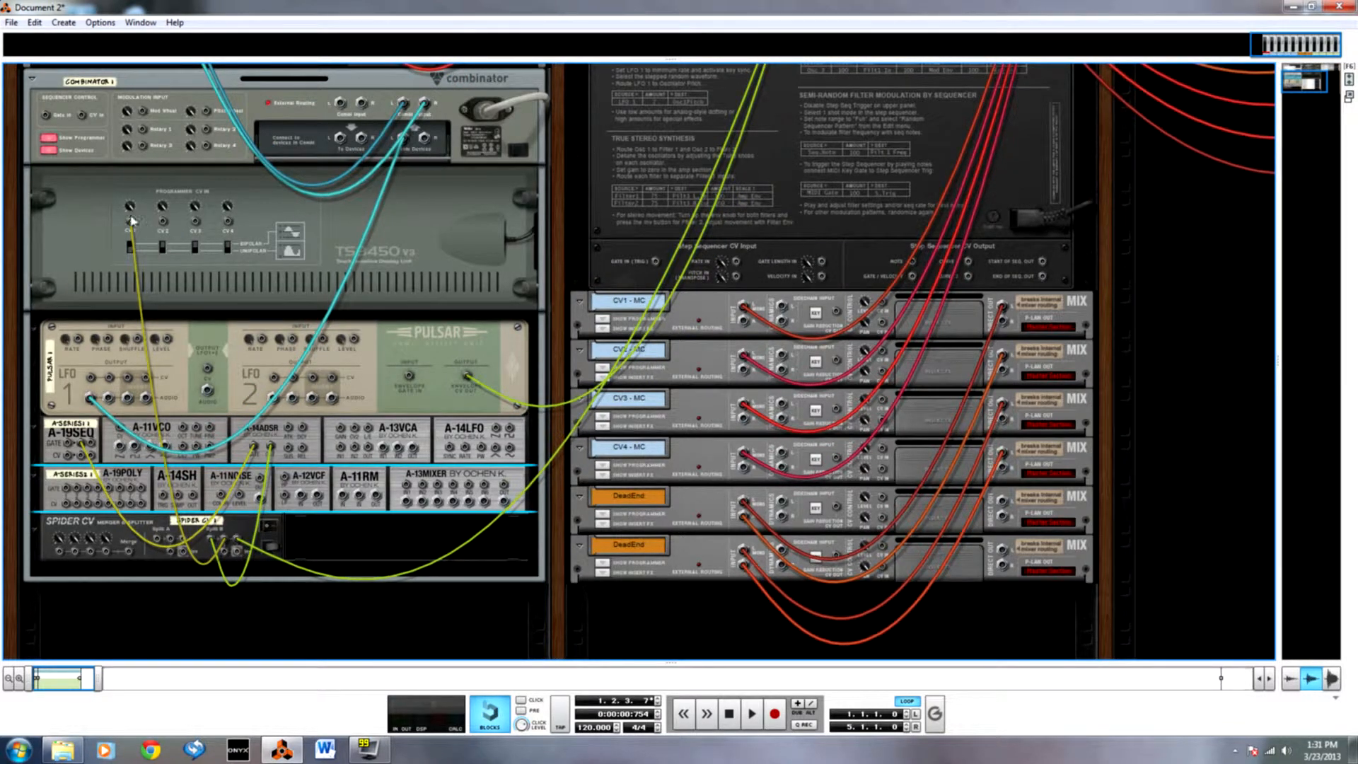
click(176, 385)
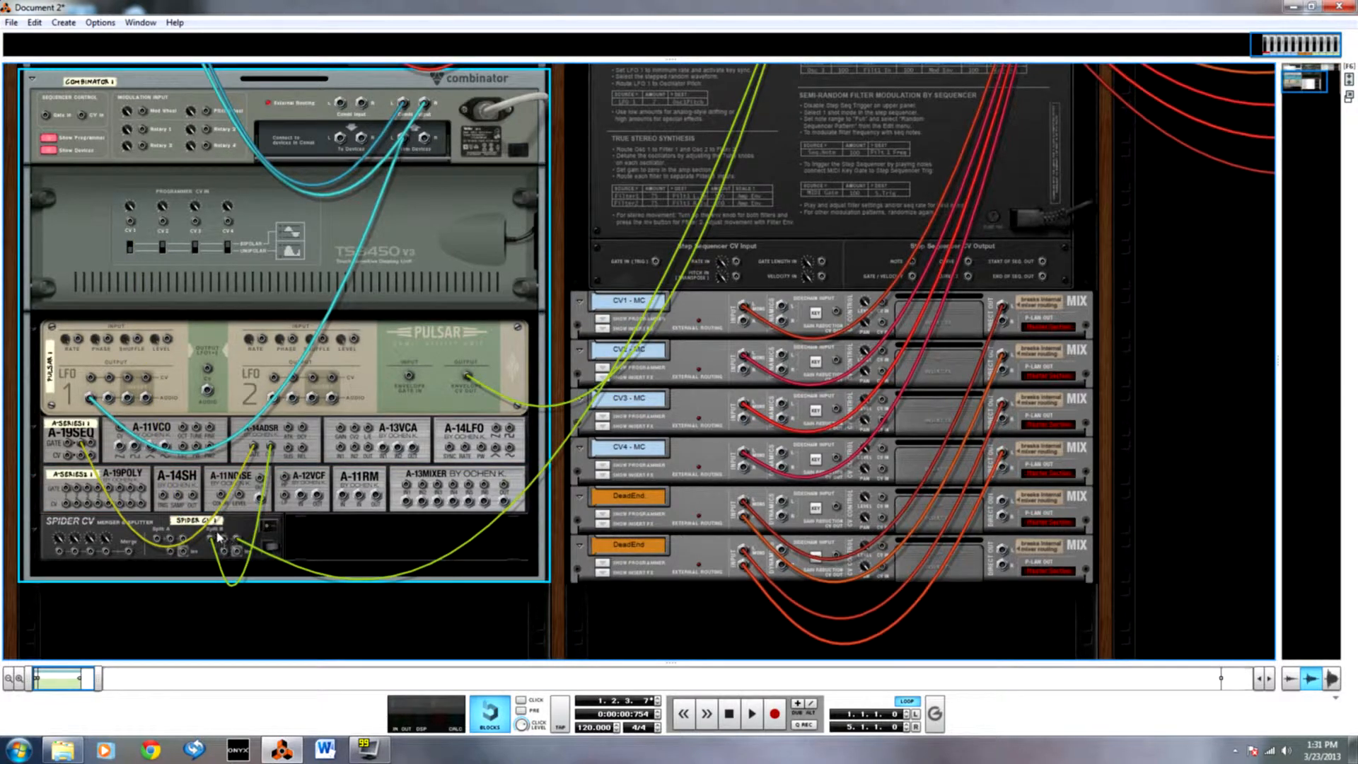
drag(225, 542, 408, 487)
key(Tab)
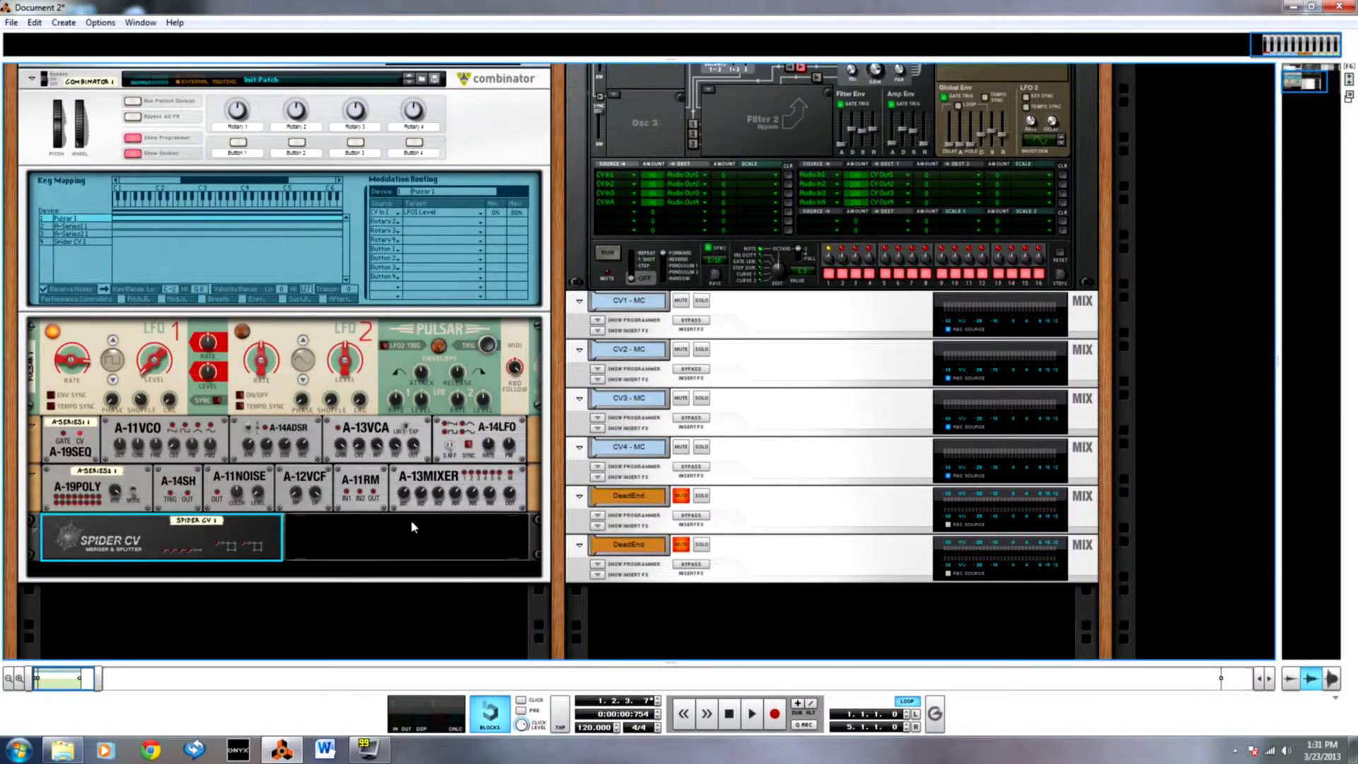
Move Pulsar's LFO 1 audio output to an A-13MIXER input and cable the mixer output to the Combinator's From Devices input.
scroll(390, 511, up, 1)
key(Tab)
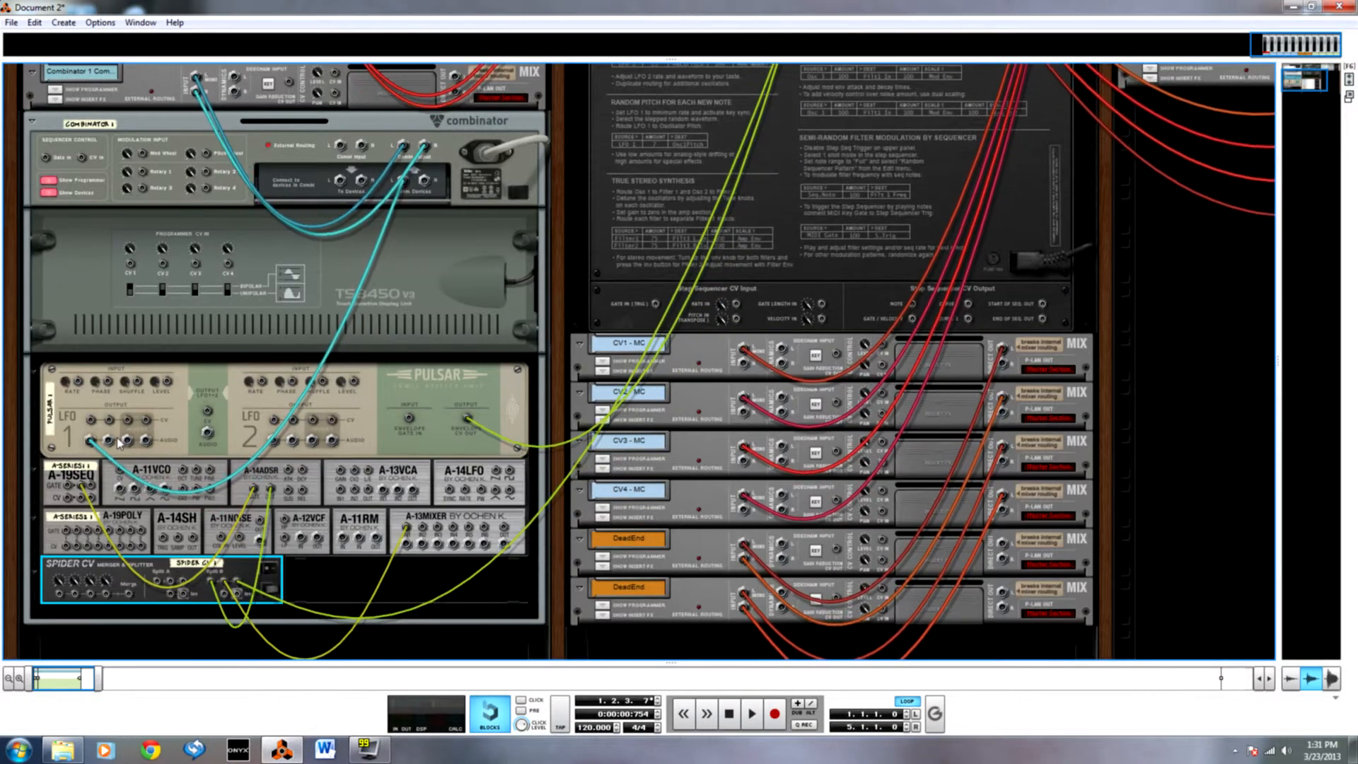
drag(74, 455, 406, 544)
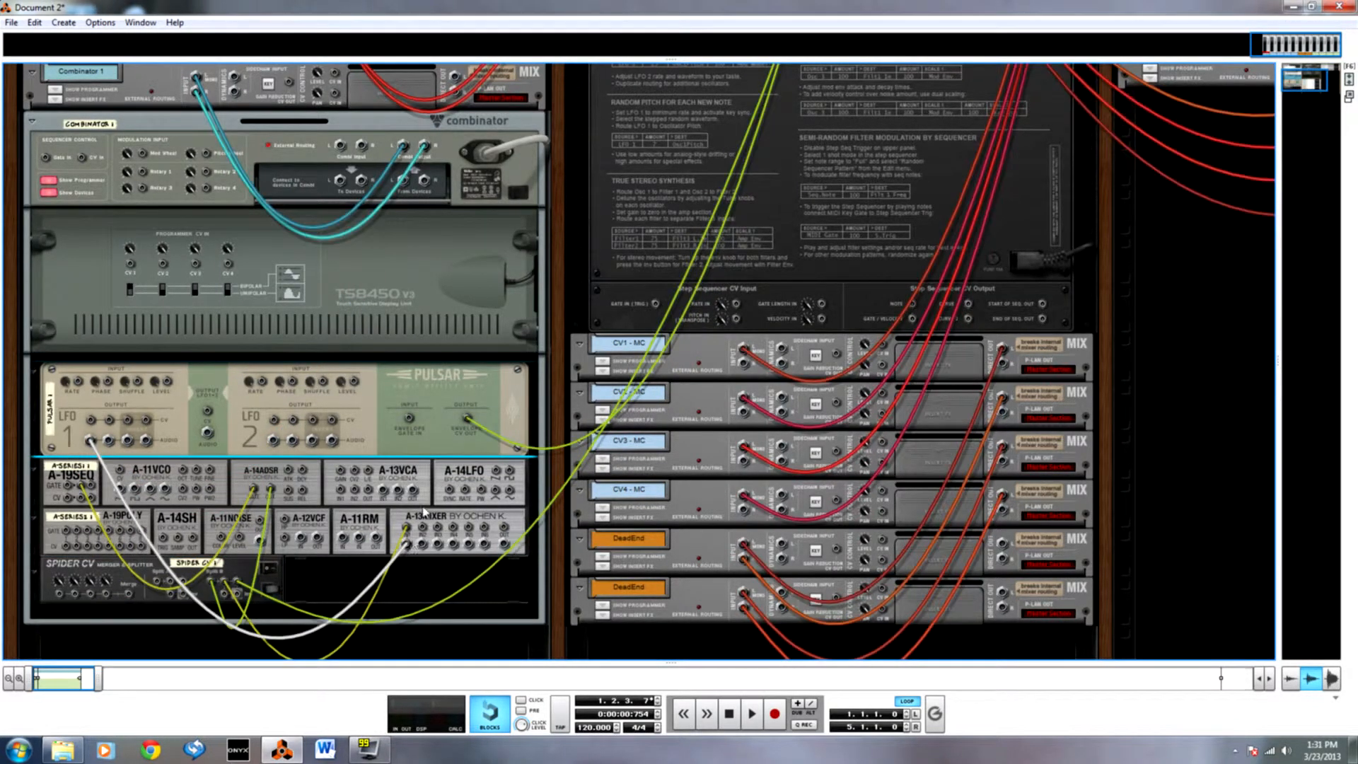
drag(504, 544, 404, 185)
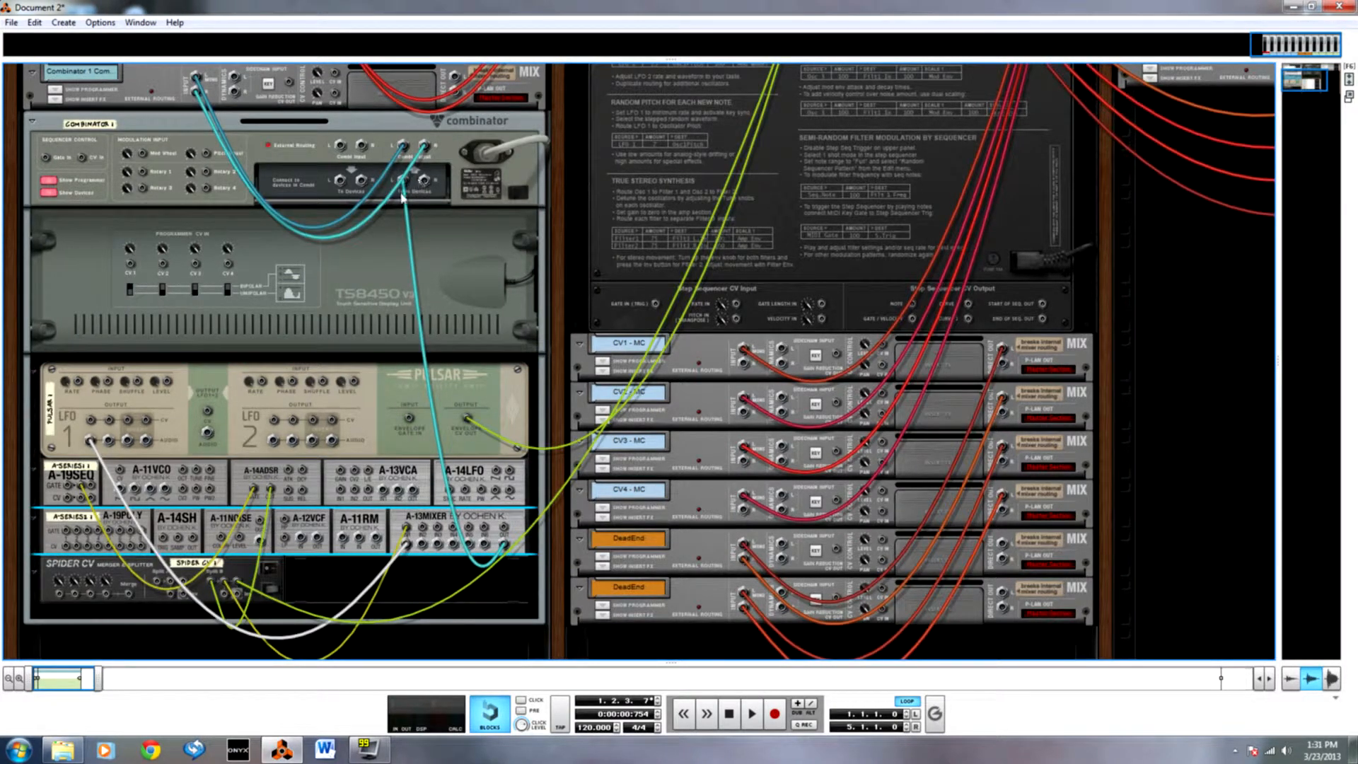
key(Tab)
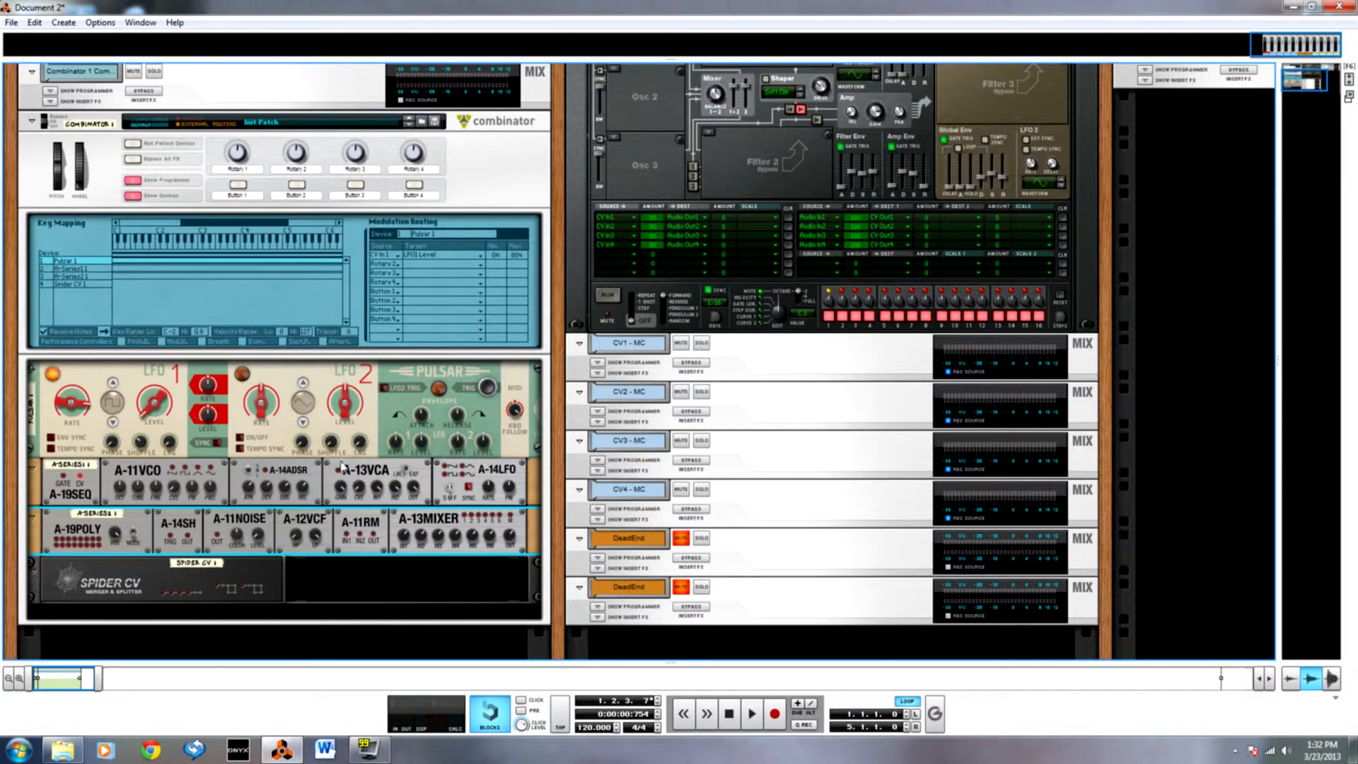
Remove the CV Input 1 to LFO1 Level routing from the Combinator's modulation routing for Pulsar.
key(Tab)
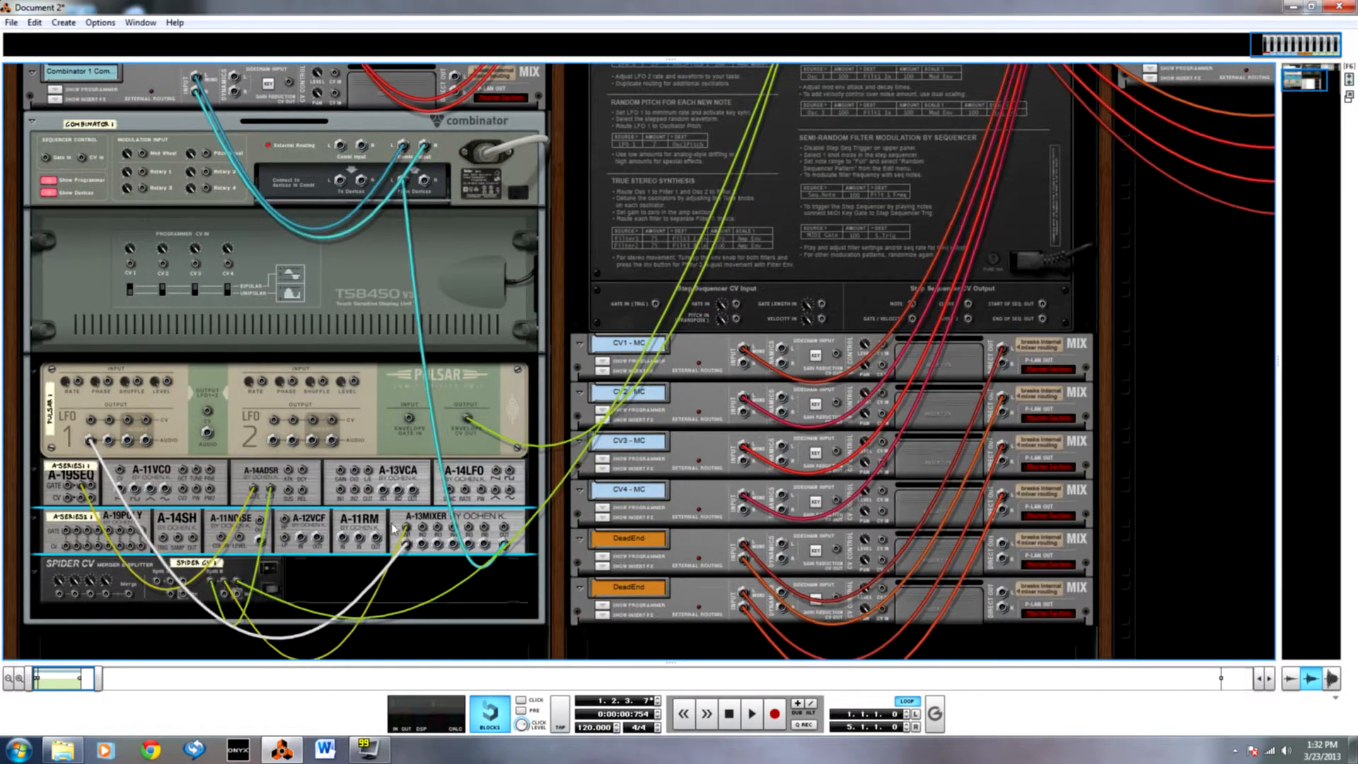
key(Tab)
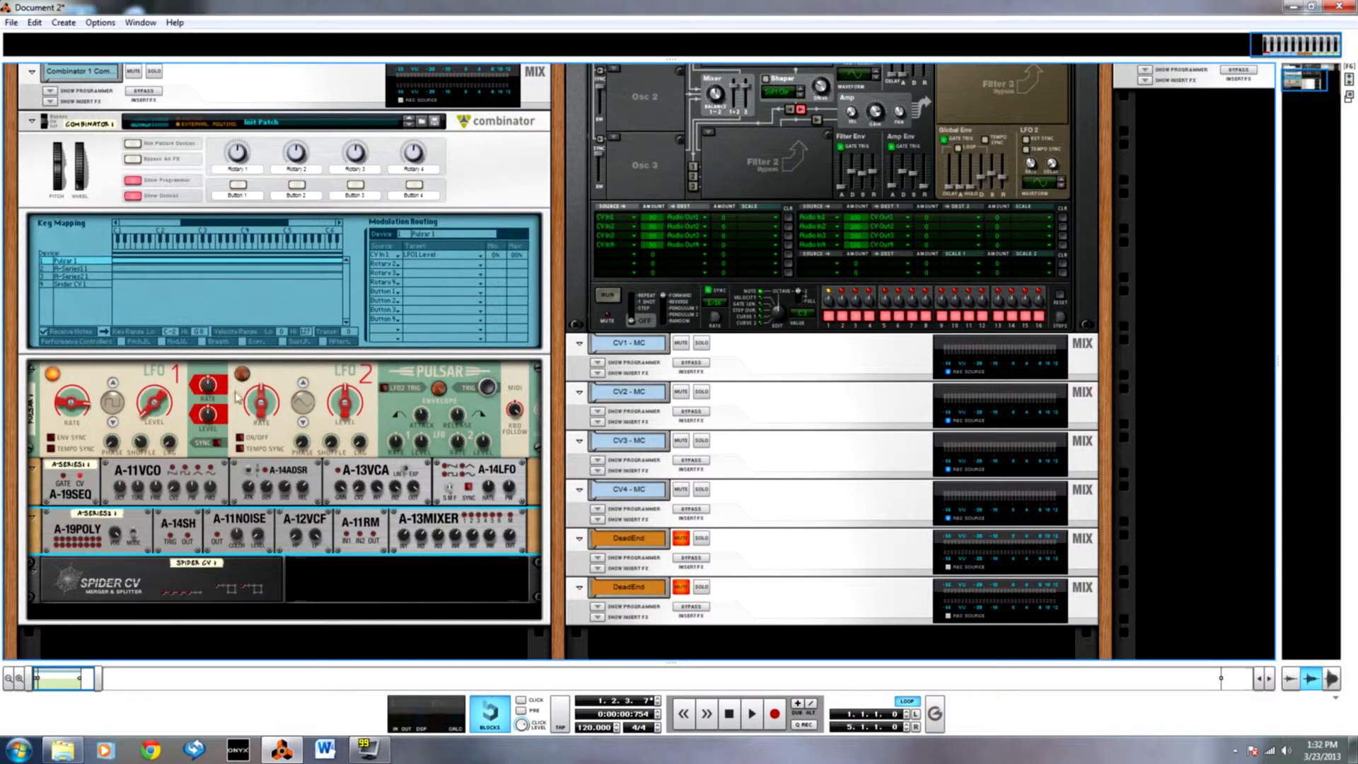
click(396, 255)
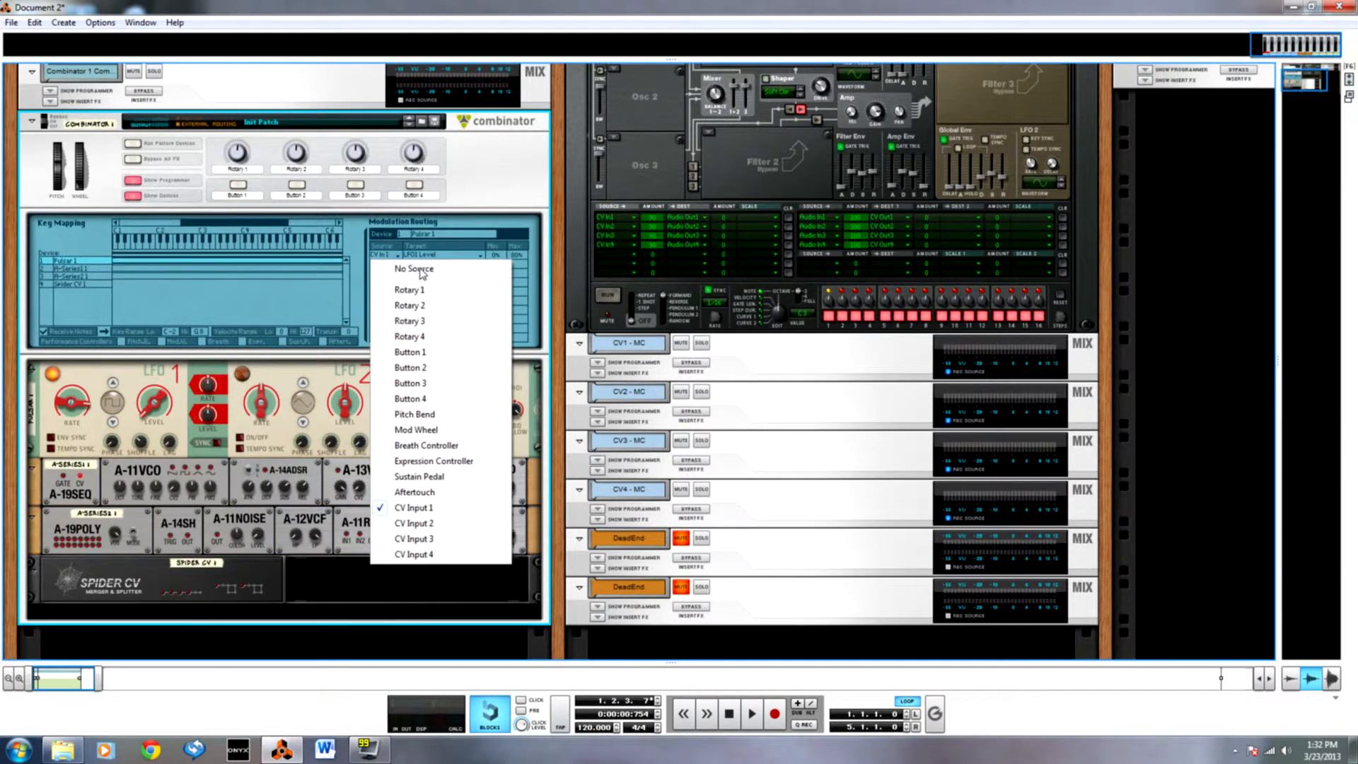
click(419, 270)
click(438, 254)
click(453, 270)
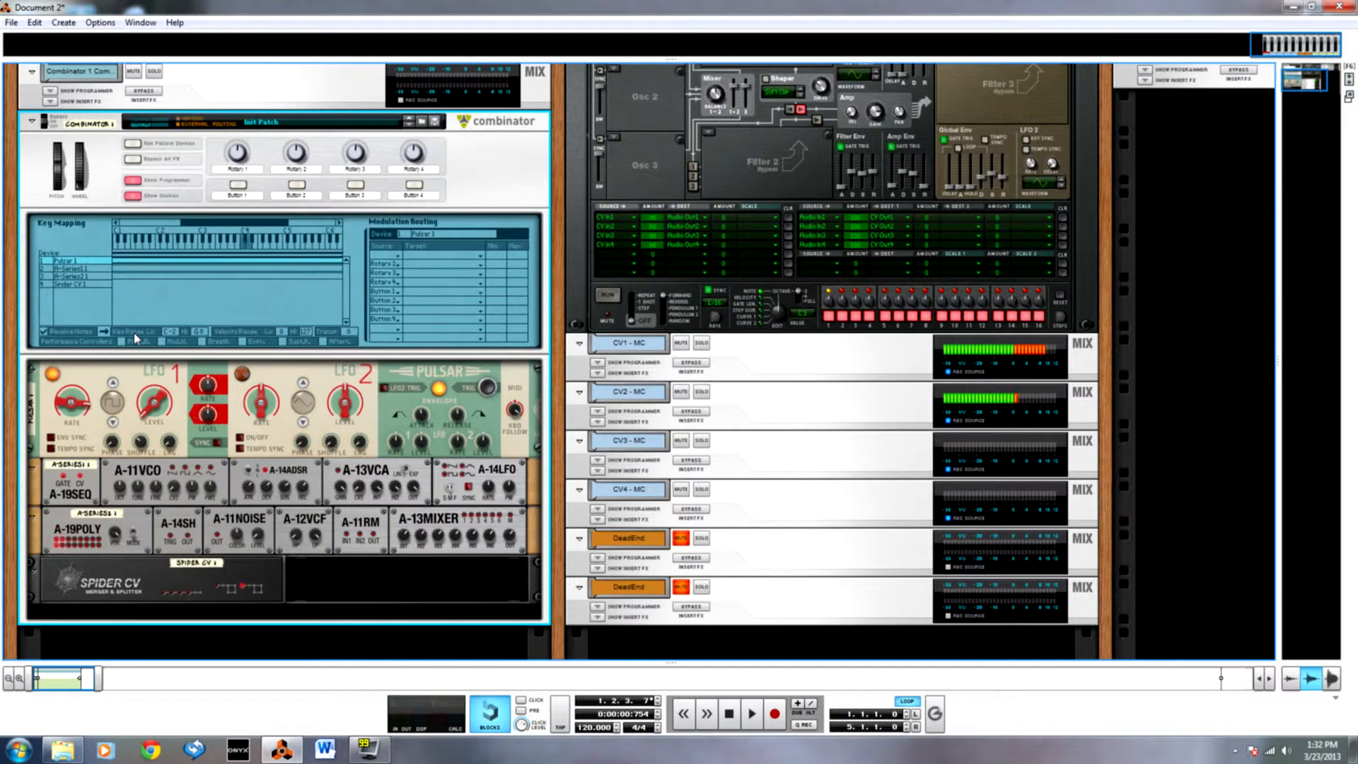
Examine the A-13MIXER cabling between Pulsar, the Spider CV and the Combinator on the rear and front of the rack.
key(Tab)
scroll(244, 423, up, 1)
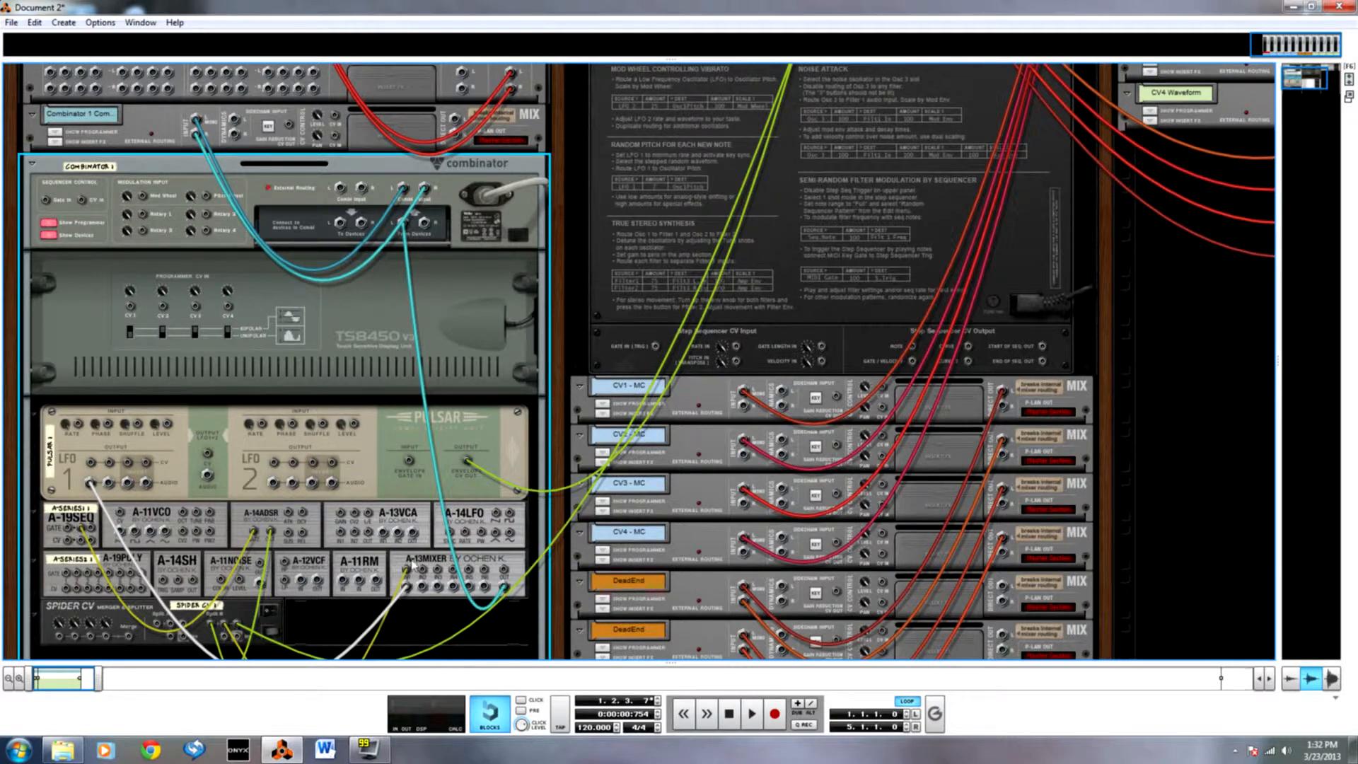
key(Tab)
click(411, 585)
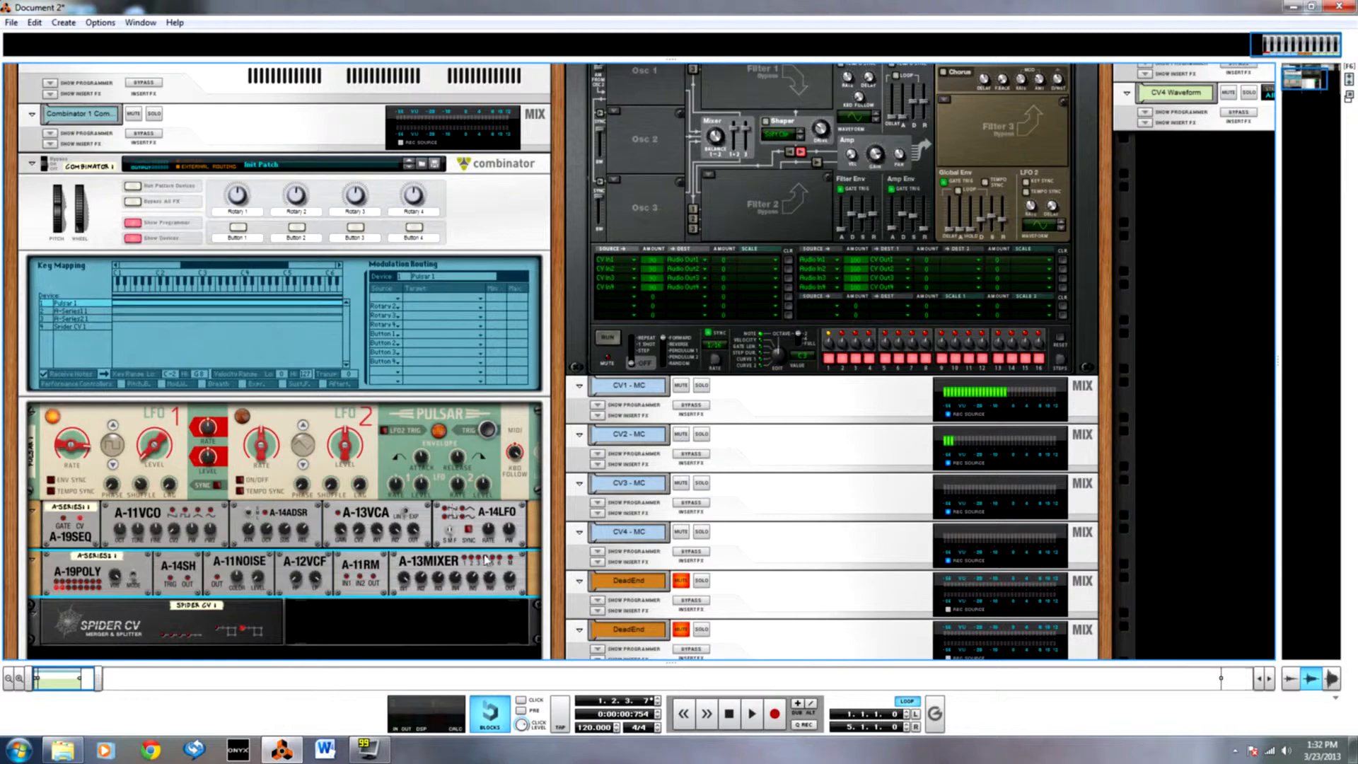
key(Tab)
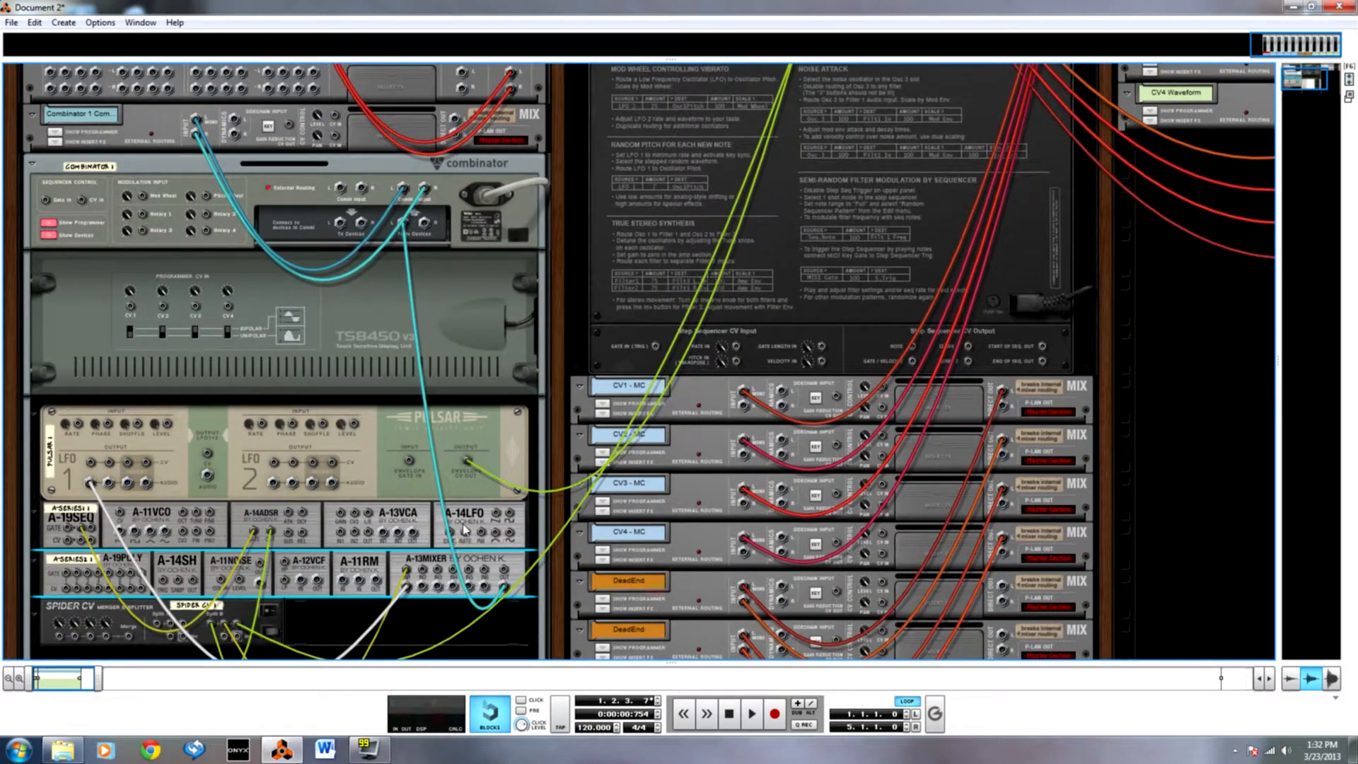
scroll(465, 532, down, 1)
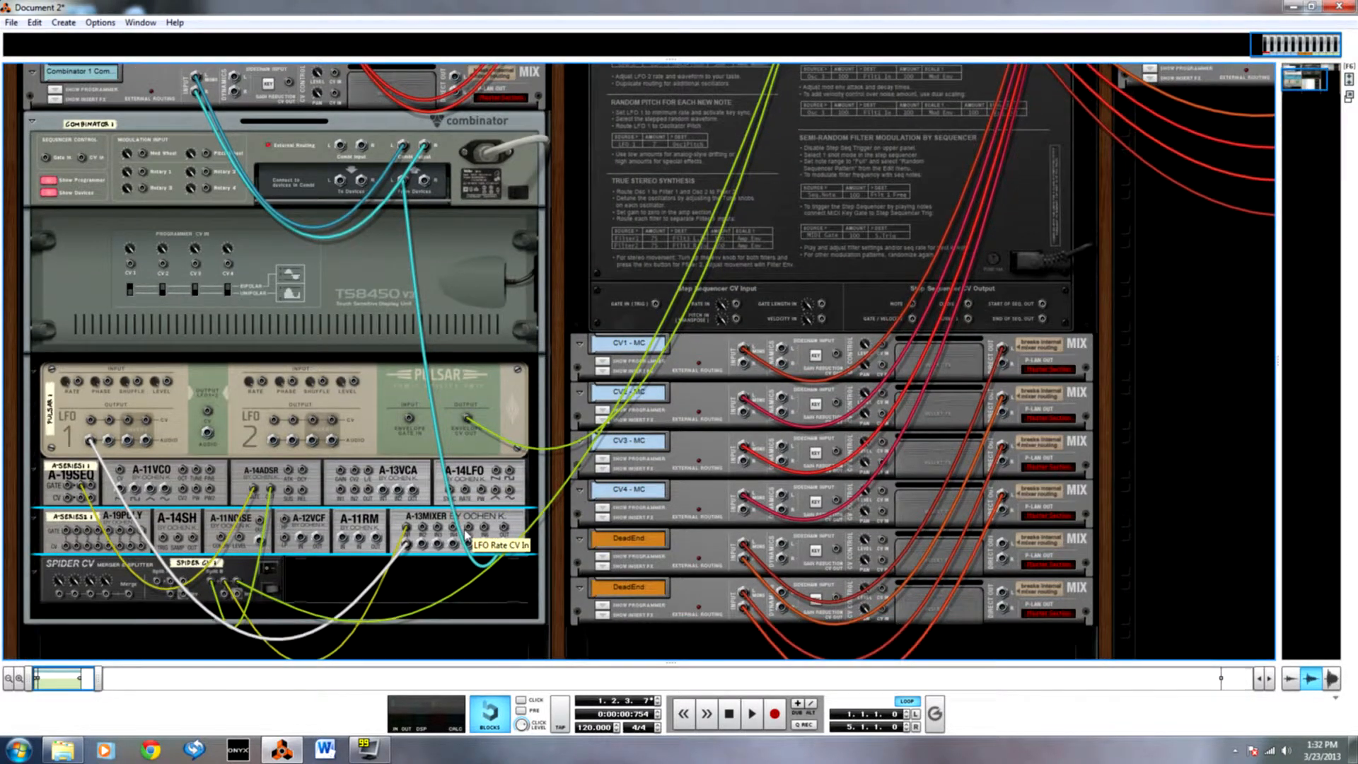
scroll(465, 532, down, 1)
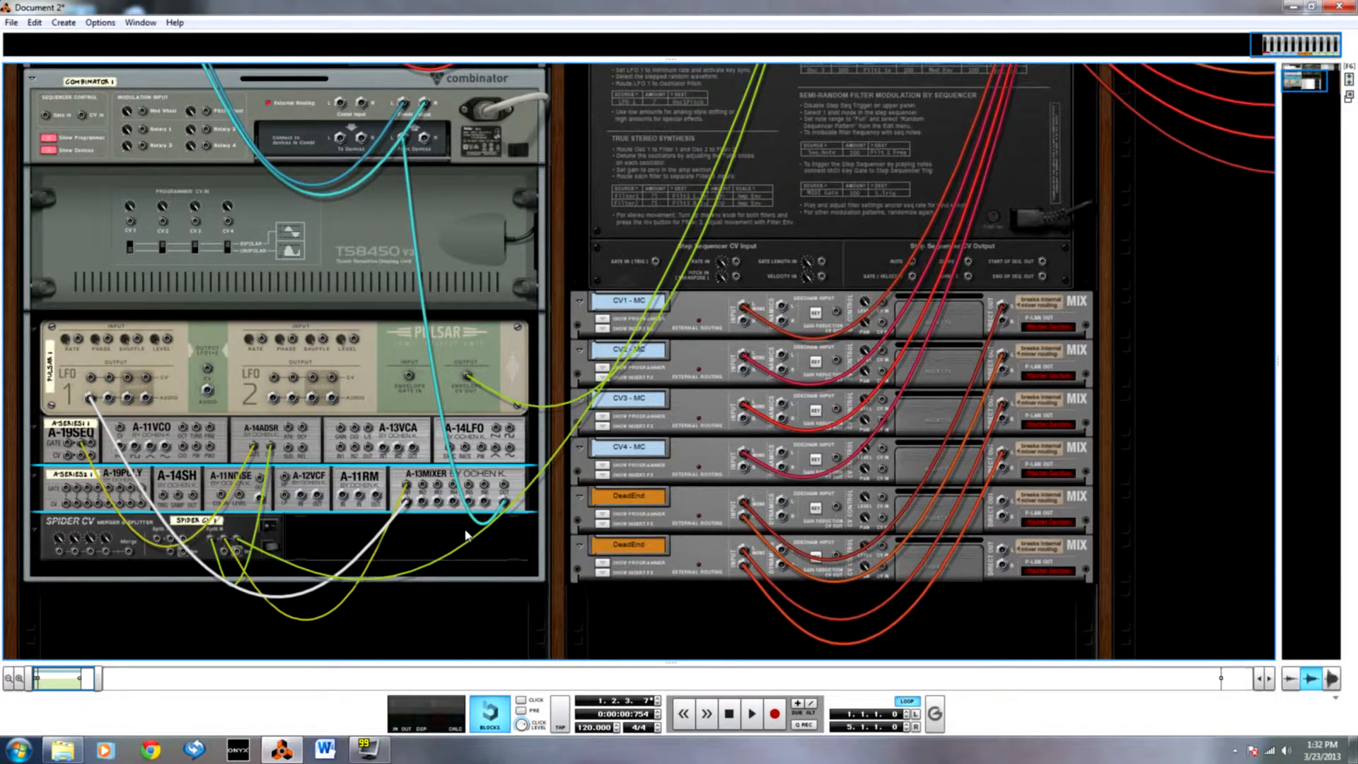
scroll(464, 534, up, 5)
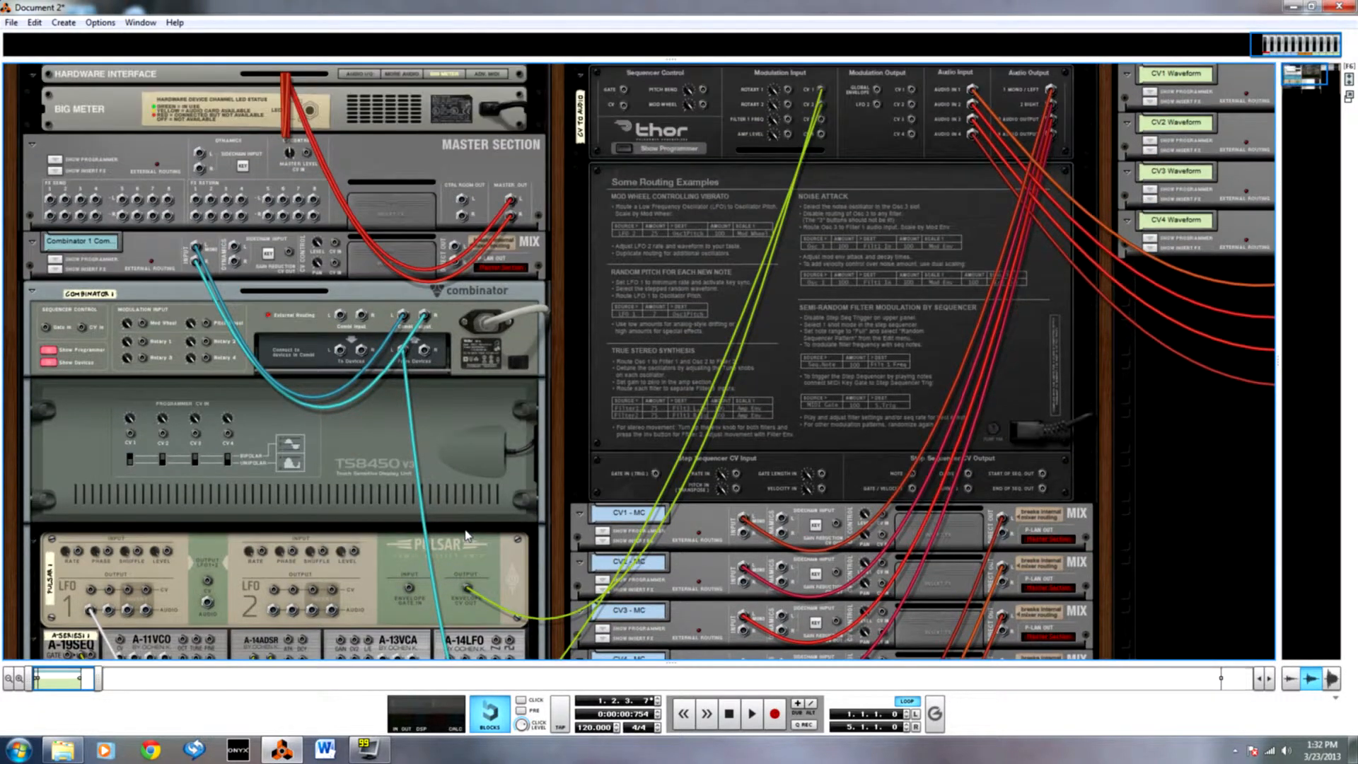
key(Tab)
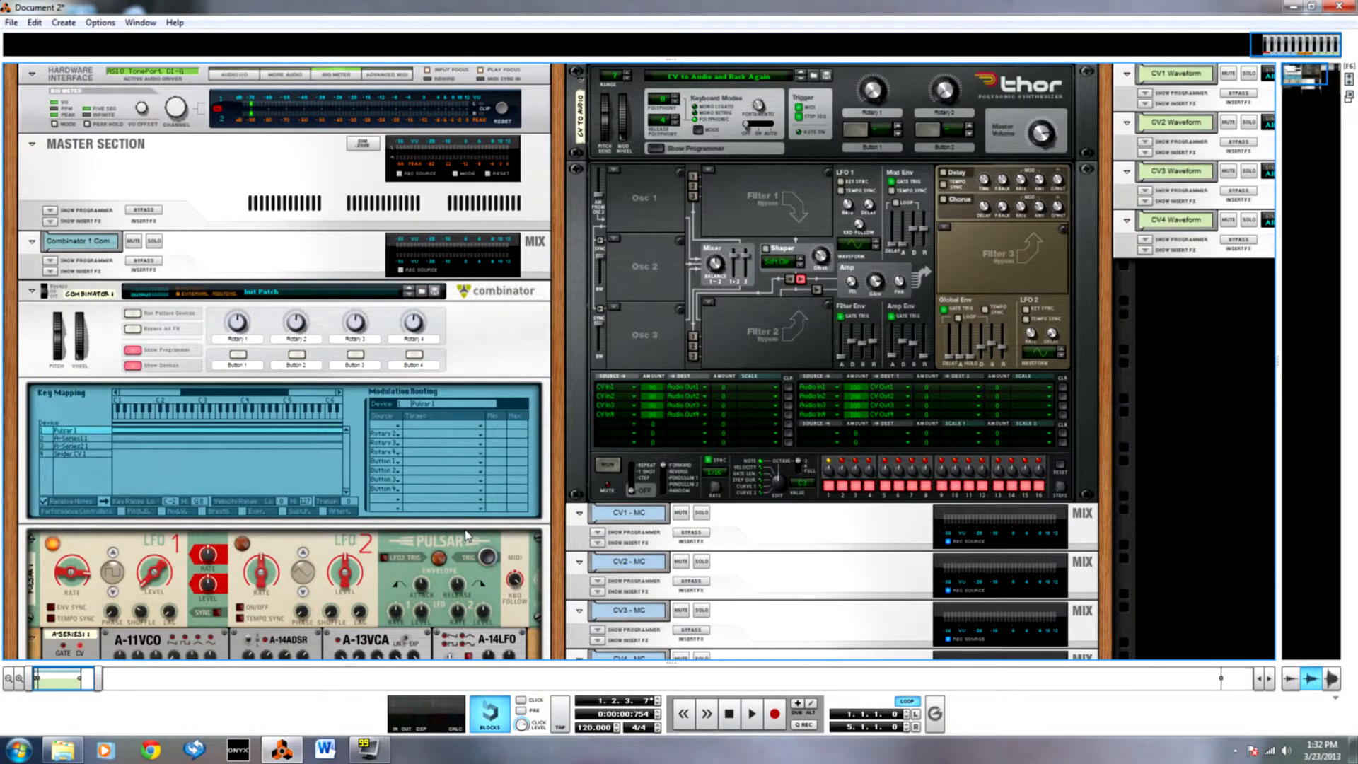
Adjust Pulsar's LFO1 Level to 62%.
scroll(405, 519, down, 3)
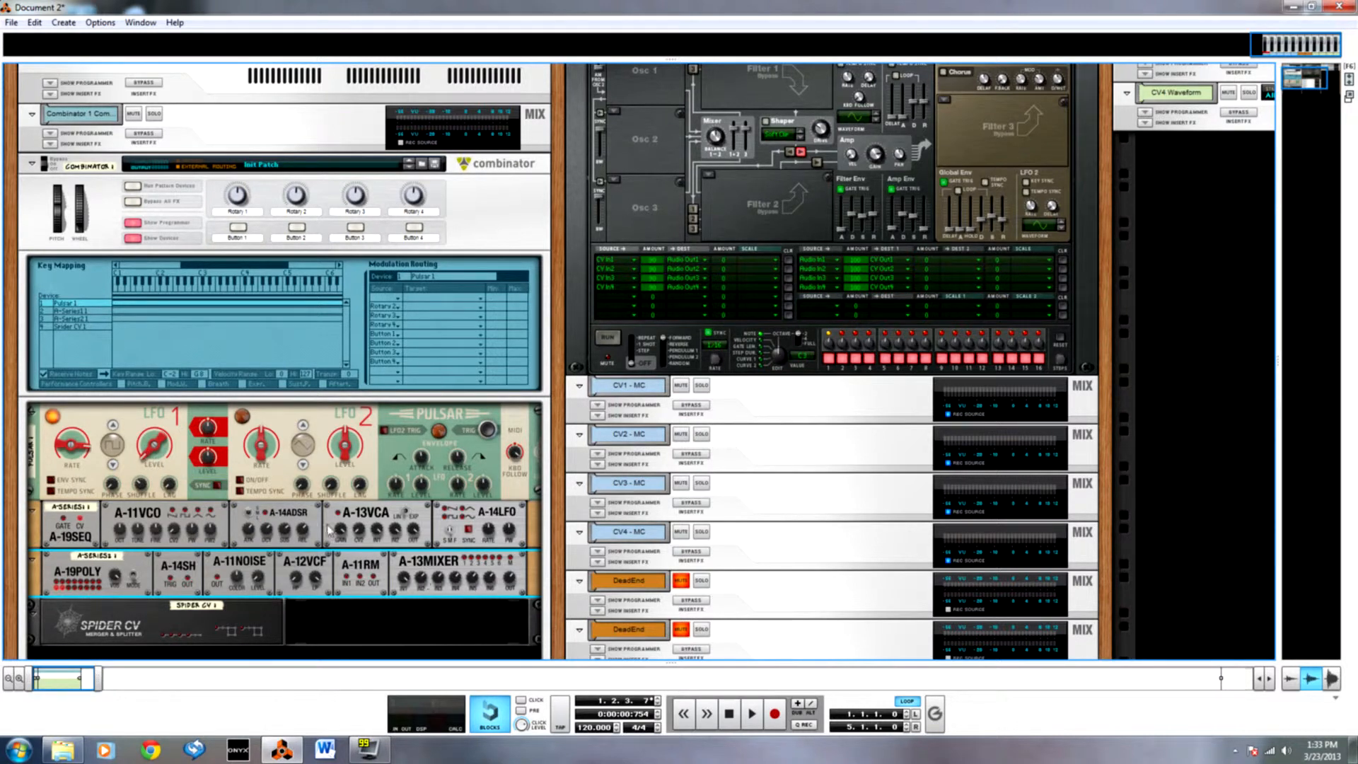
drag(150, 459, 140, 341)
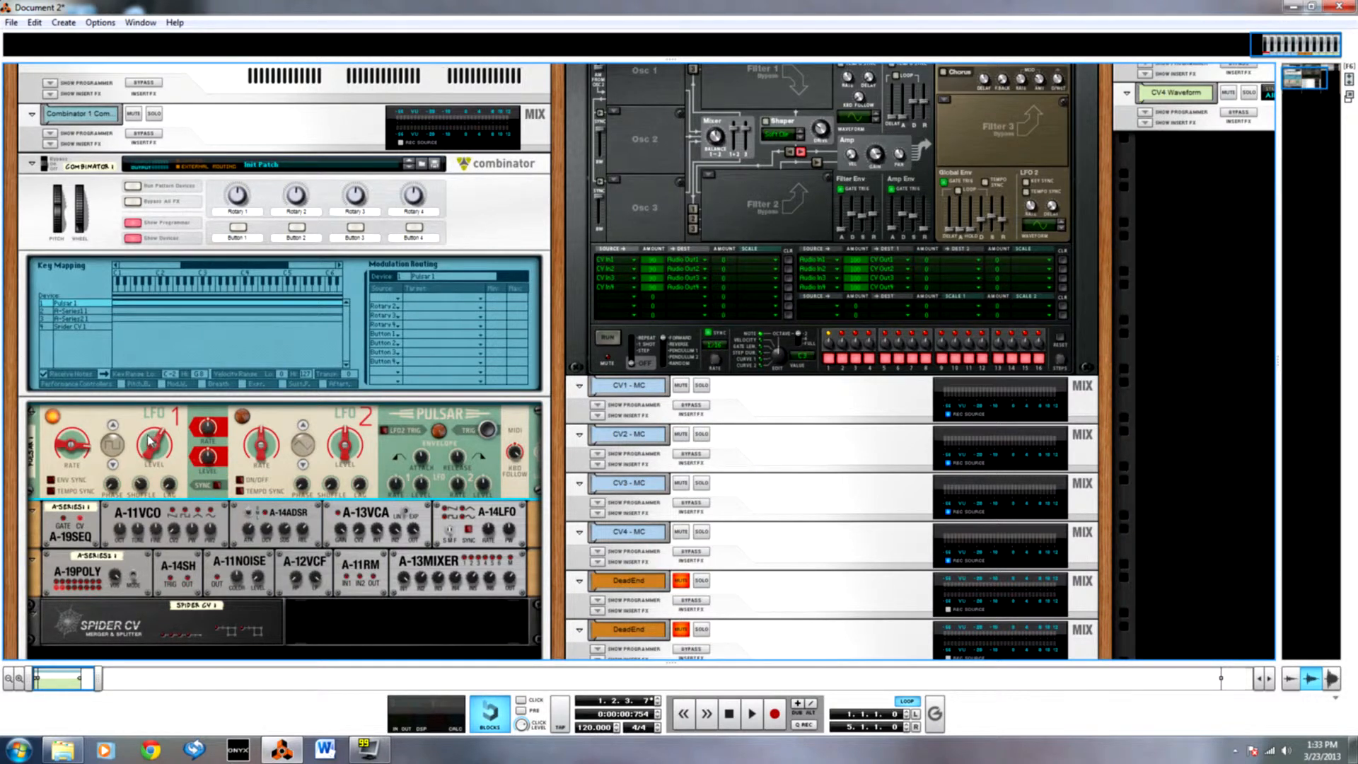
mouse_move(150, 441)
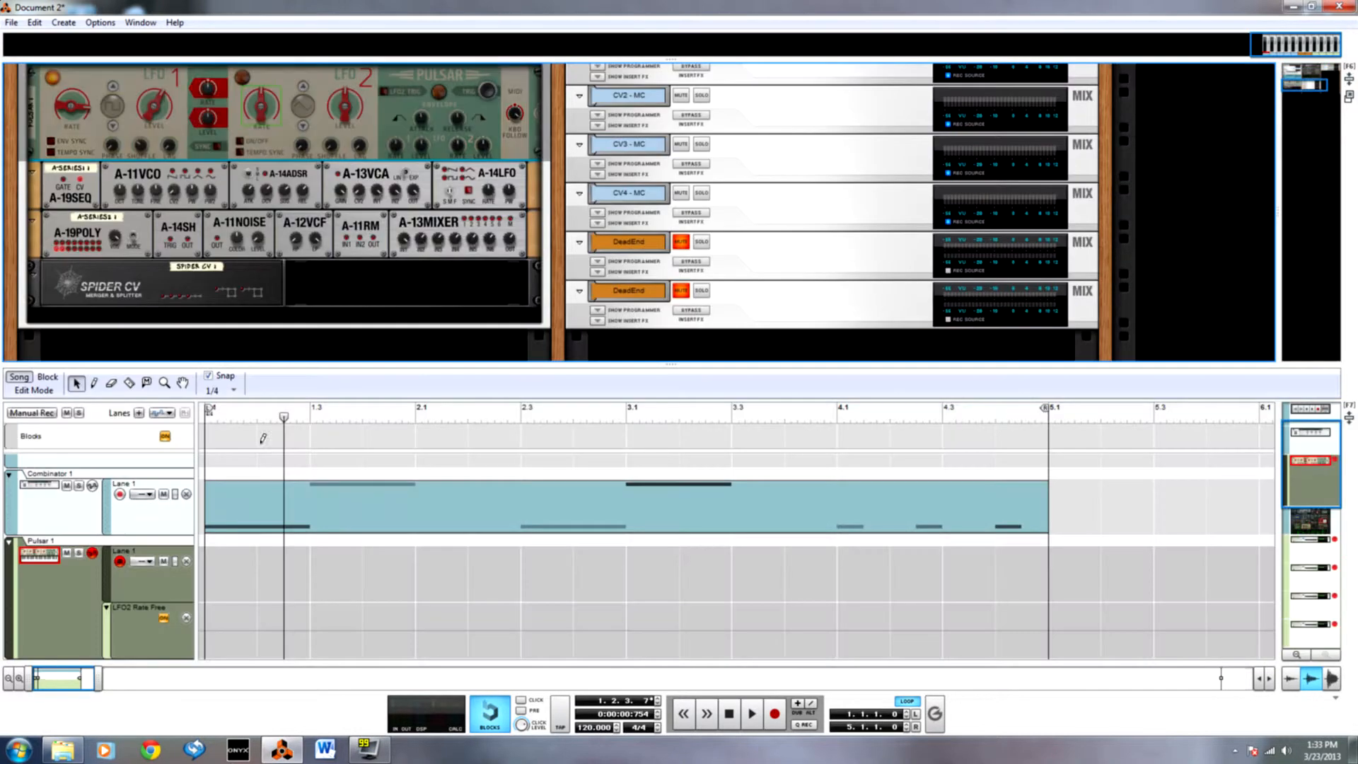
Create an automation lane for Pulsar's LFO 2 rate, draw a four-bar clip from bar 1 and edit the value of a point at 2.1.3.
alt+click(261, 445)
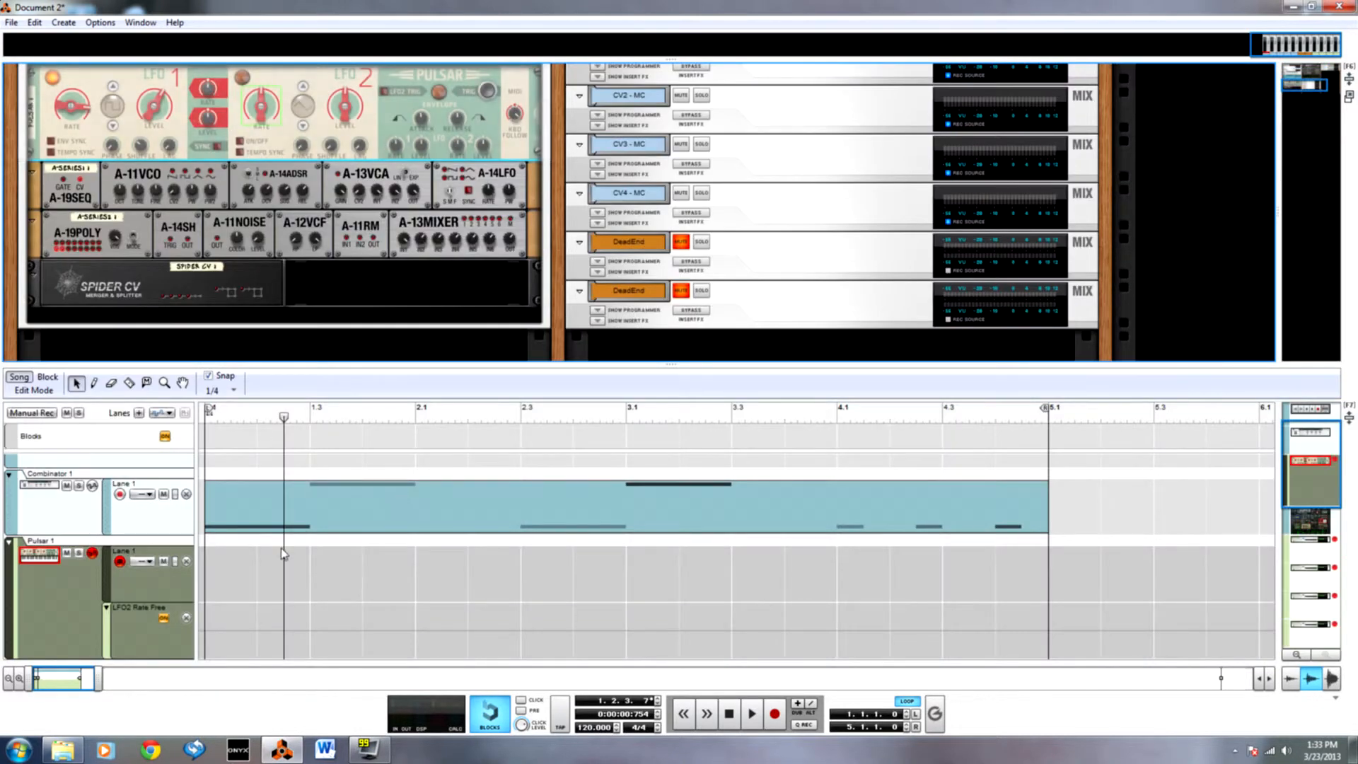
drag(208, 620, 1043, 619)
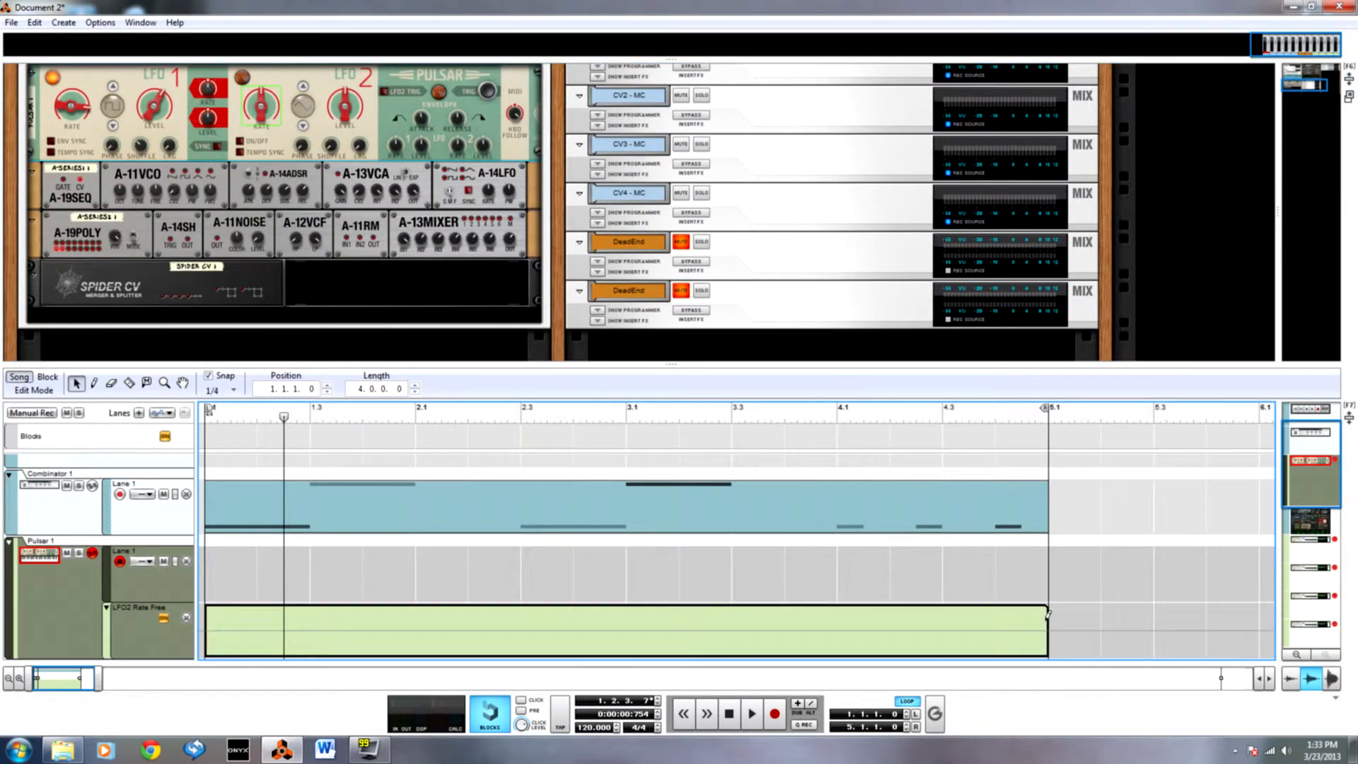
double_click(912, 642)
click(442, 509)
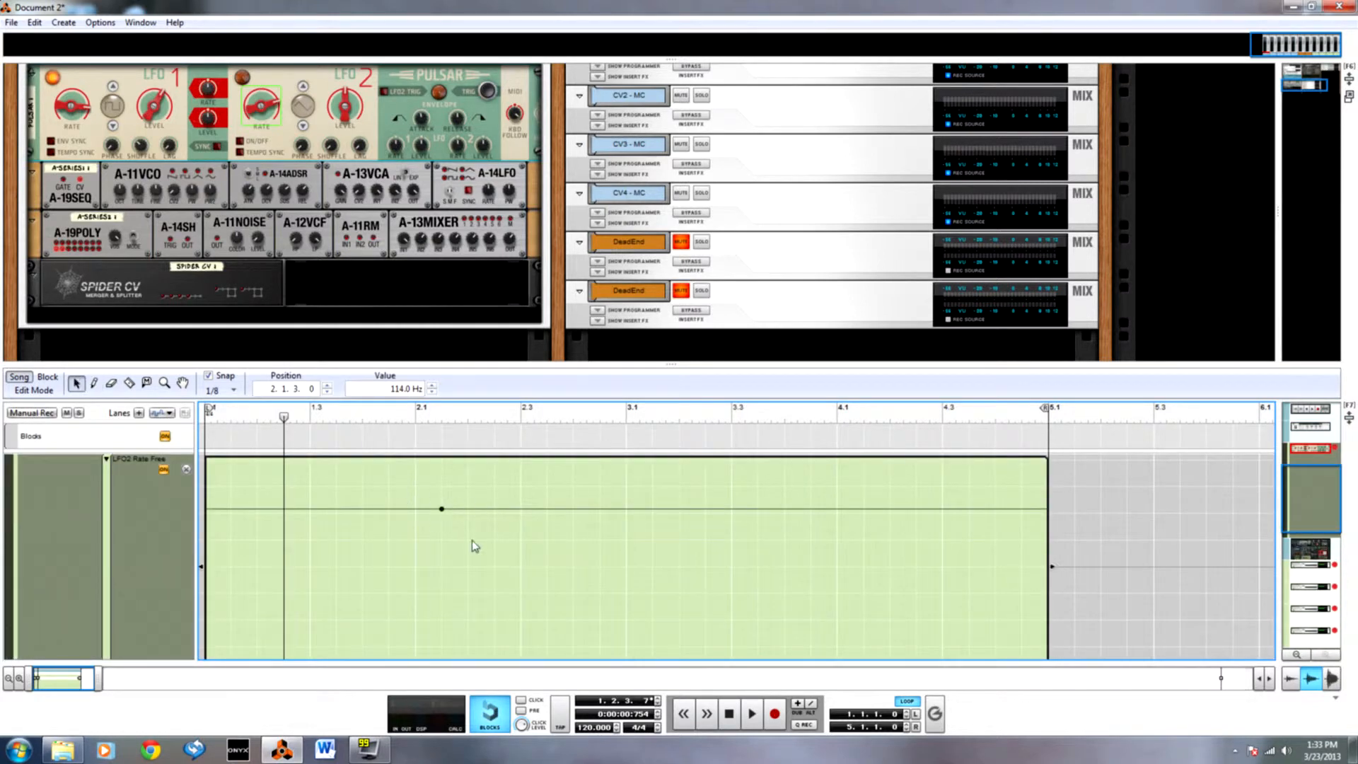
double_click(395, 389)
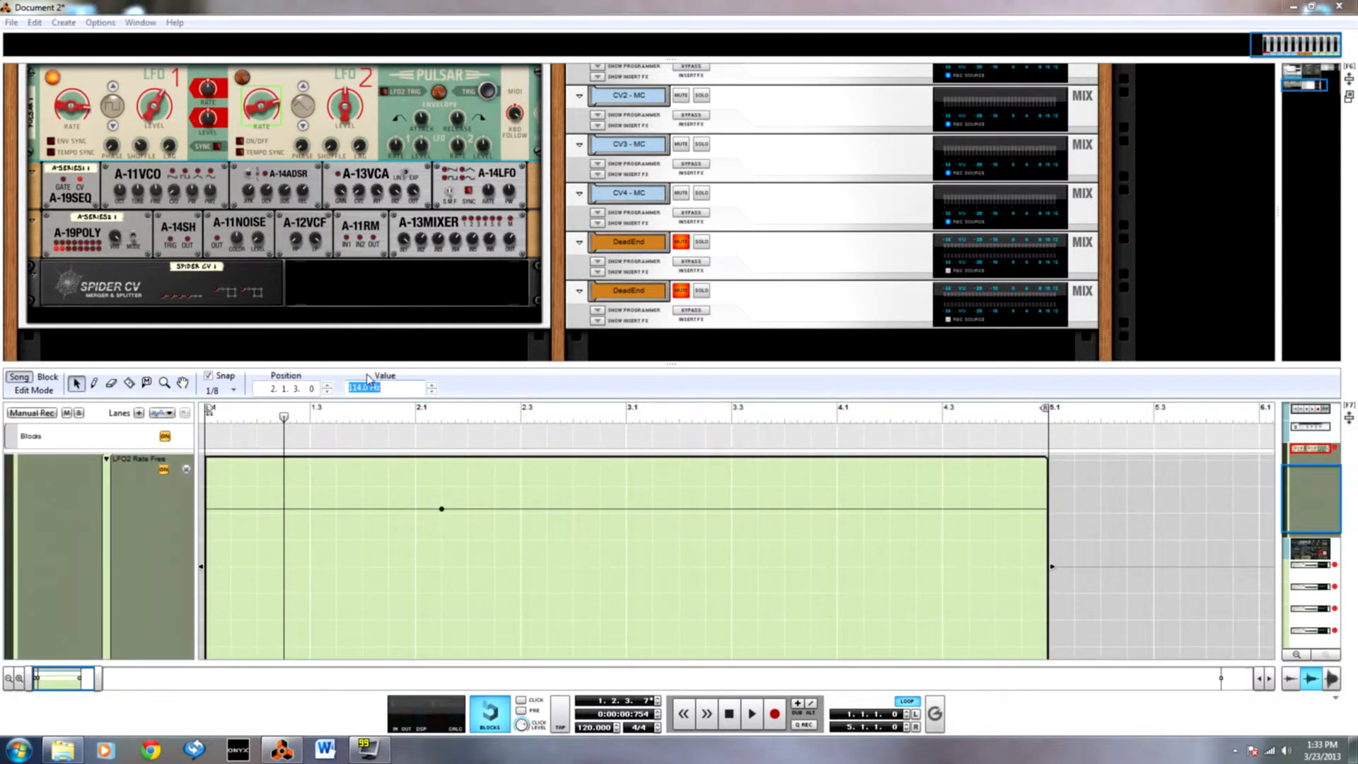
text(264)
key(Return)
click(553, 433)
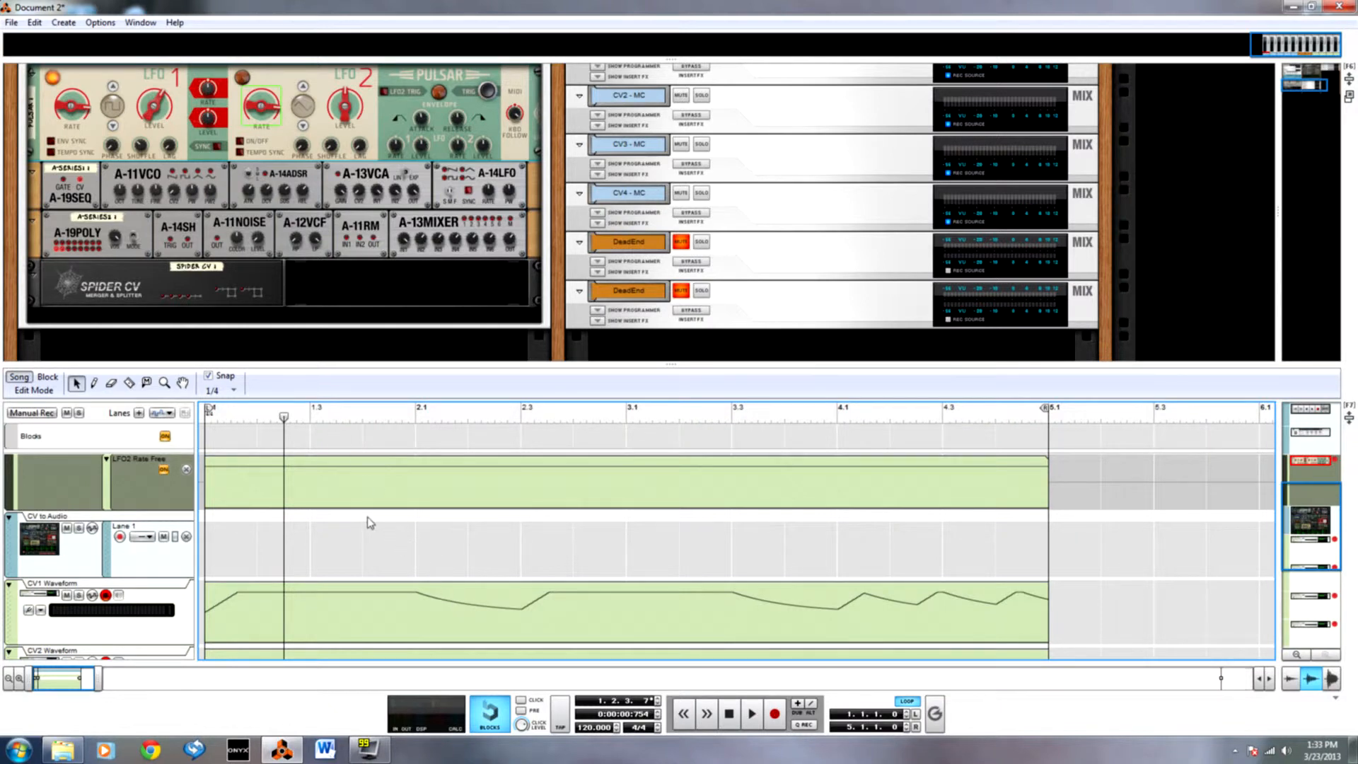
scroll(189, 494, up, 2)
Patch Pulsar's LFO 2 audio output to the second A-13MIXER input and a Spider CV Split B output to that channel's CV input.
key(Tab)
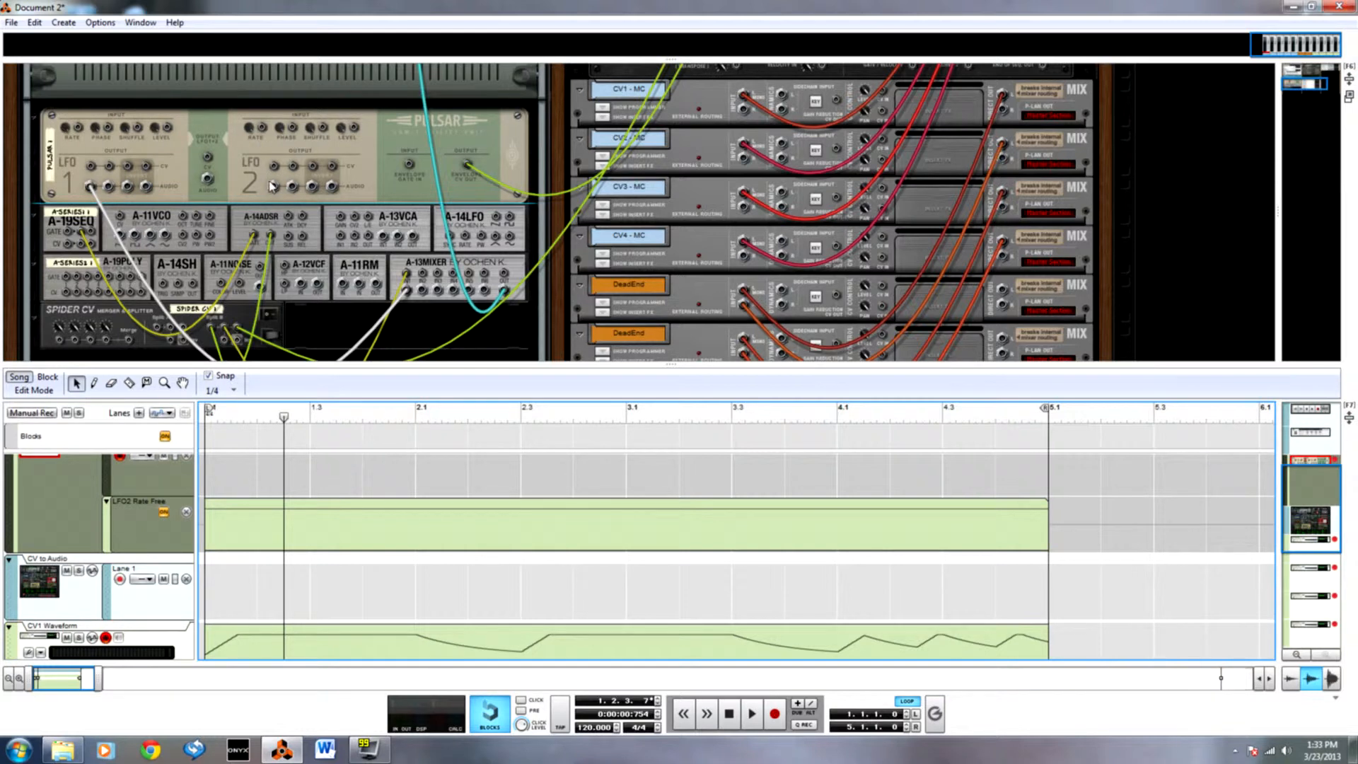
drag(275, 187, 422, 273)
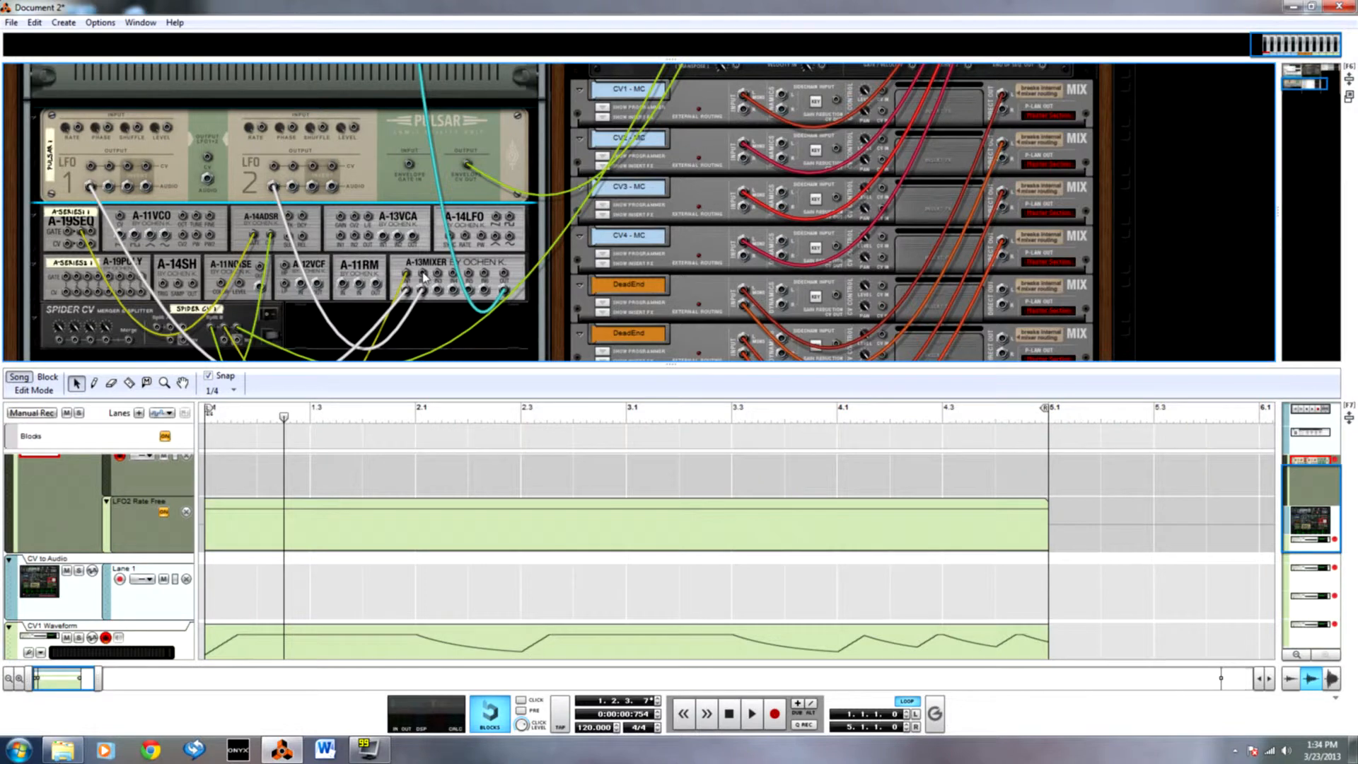
scroll(407, 284, down, 3)
scroll(297, 285, up, 2)
drag(225, 301, 423, 232)
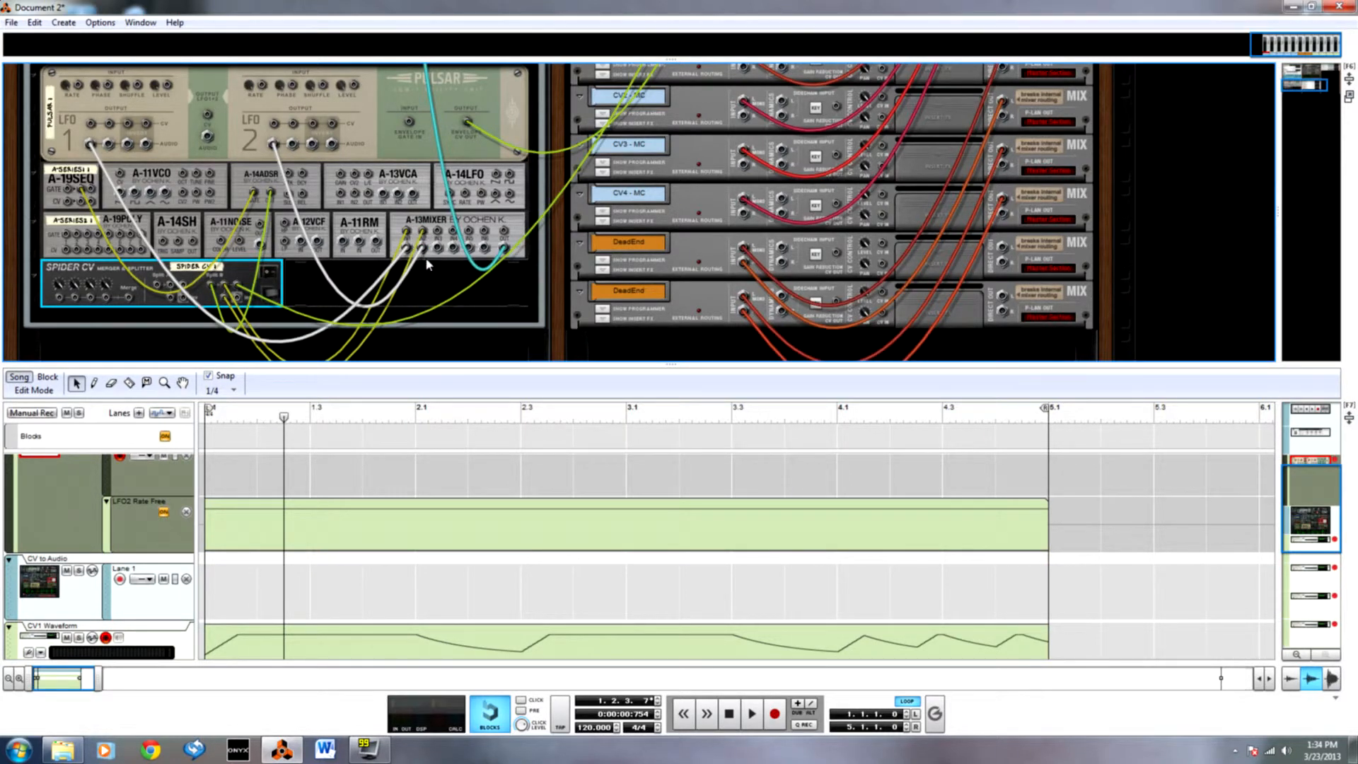
Set Pulsar's LFO 2 to the square waveform and raise its level to match LFO 1.
key(Tab)
click(420, 252)
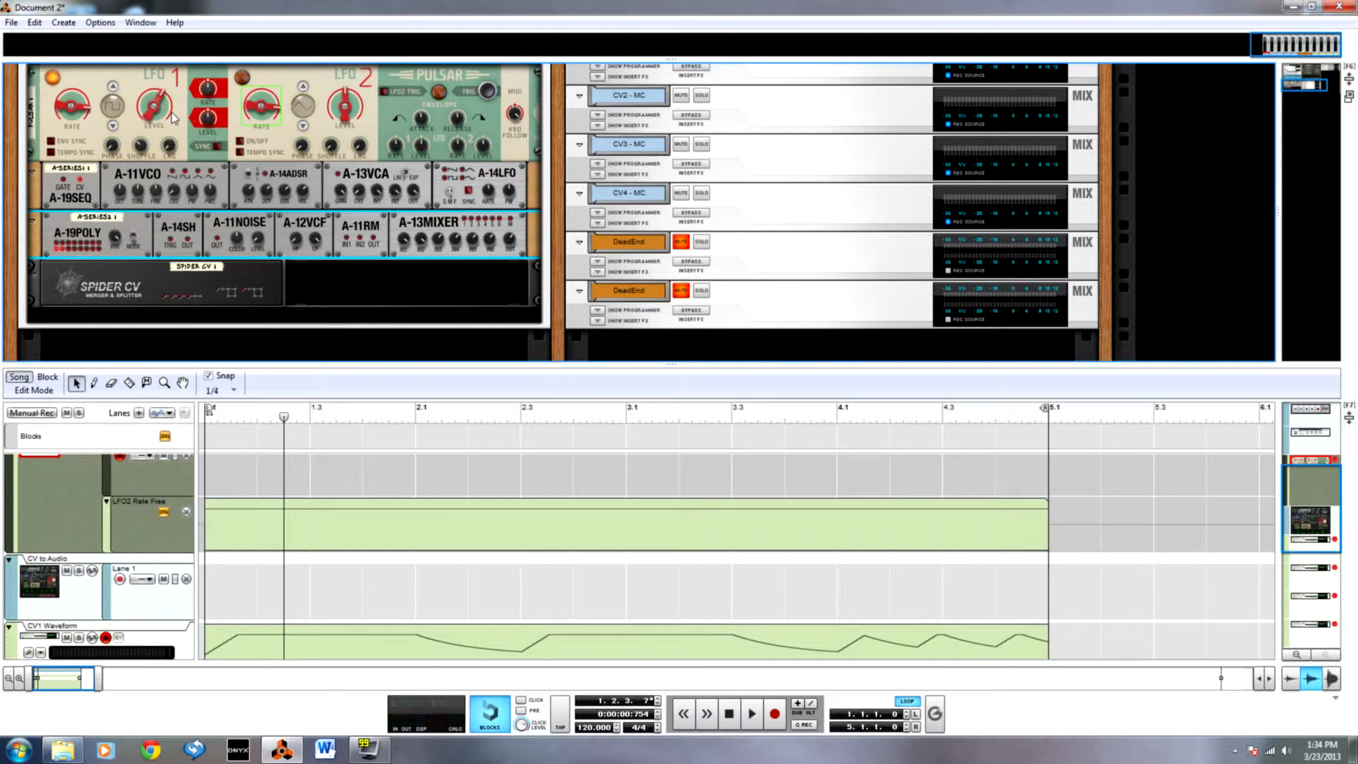
scroll(176, 120, up, 2)
click(303, 130)
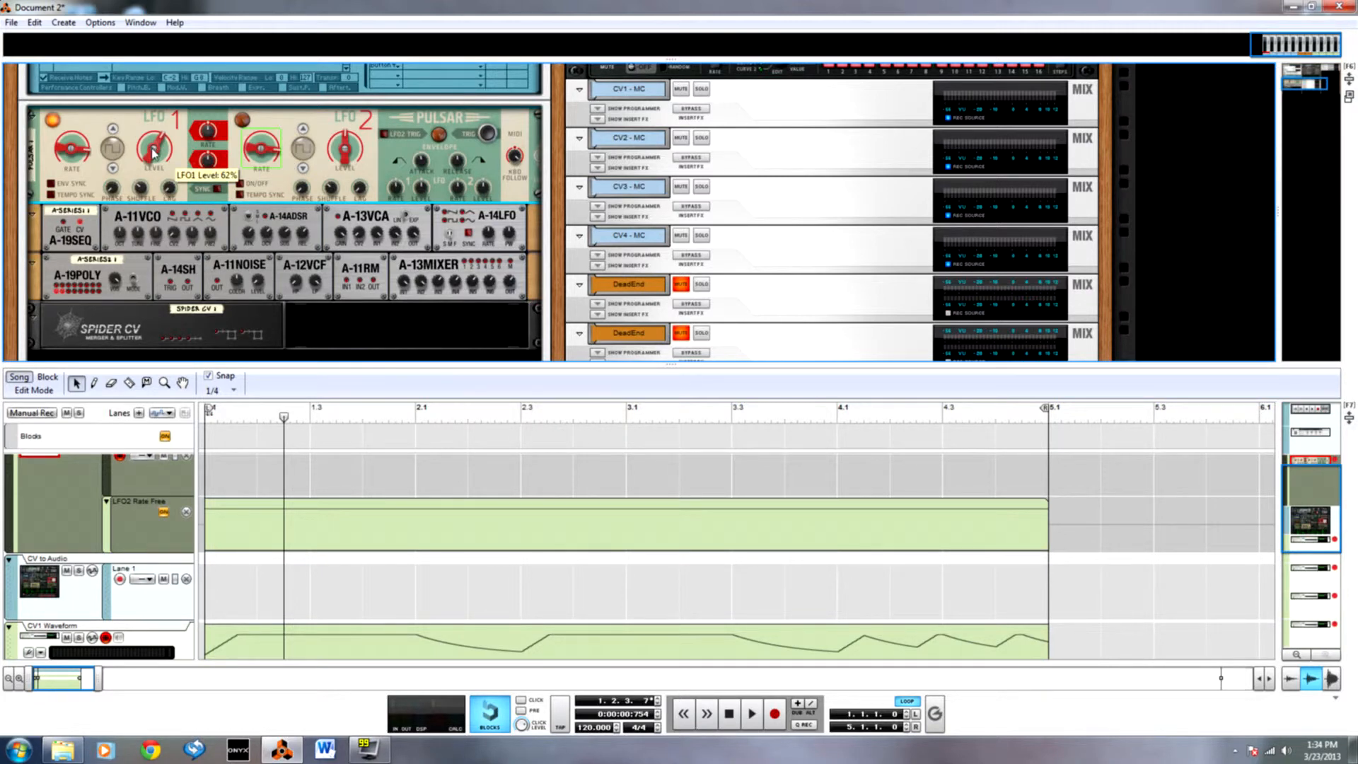
drag(343, 156, 342, 135)
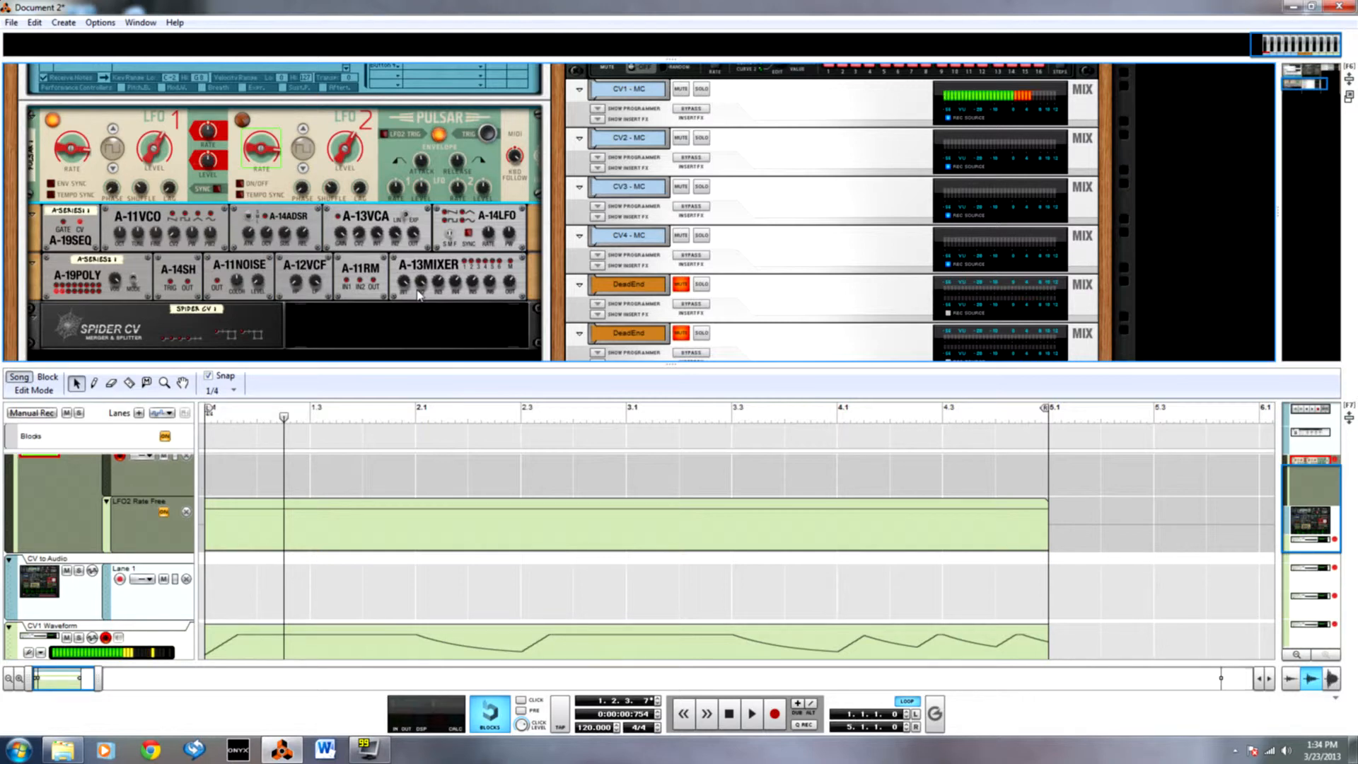
Delete the LFO2 Rate Free automation lane from the Pulsar track.
scroll(418, 296, up, 3)
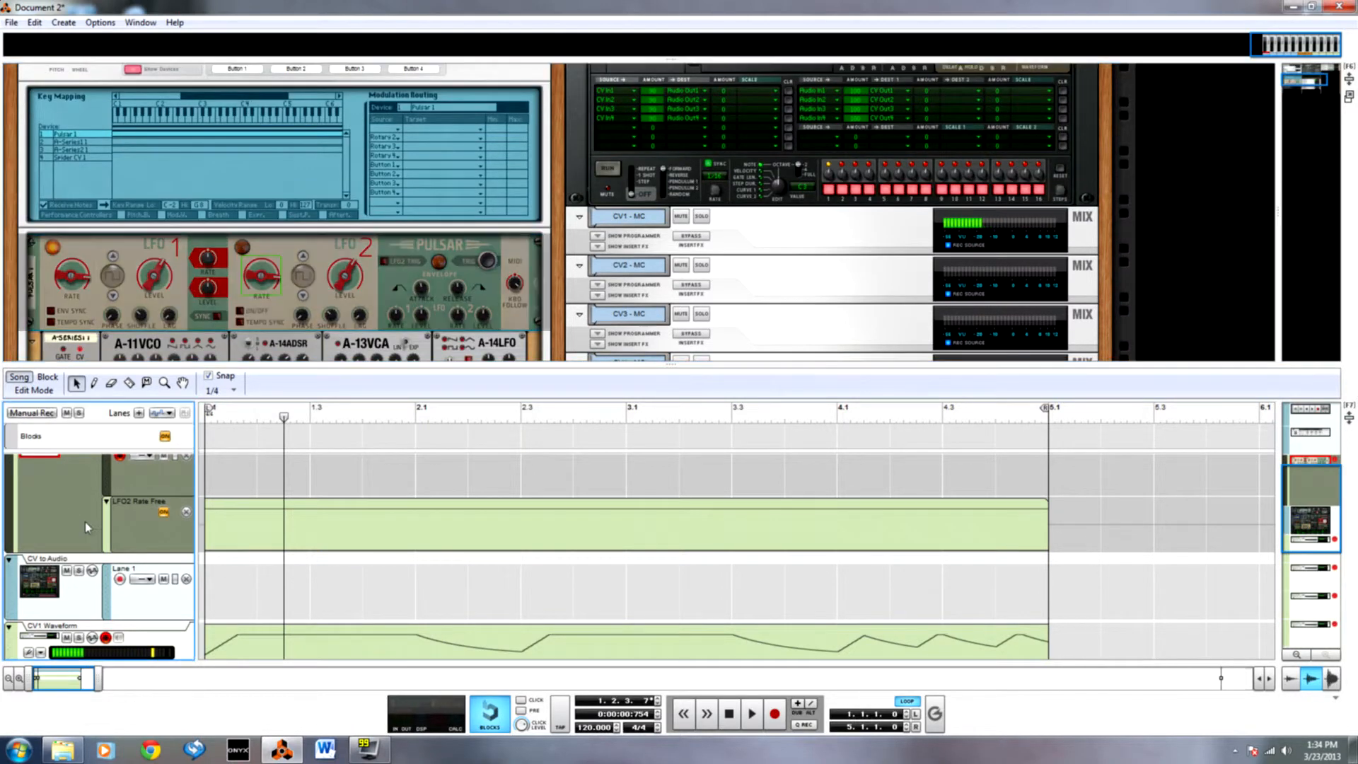
scroll(188, 577, up, 2)
click(186, 597)
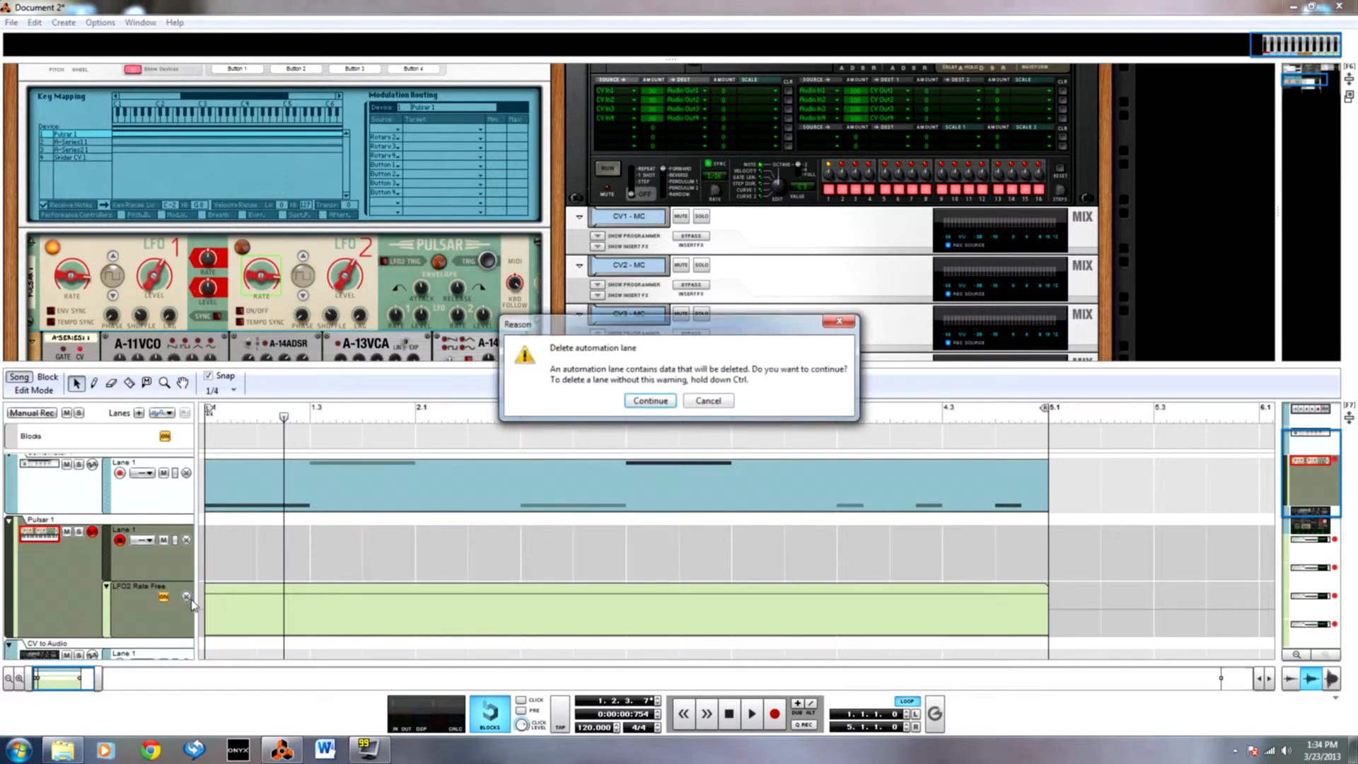
click(650, 398)
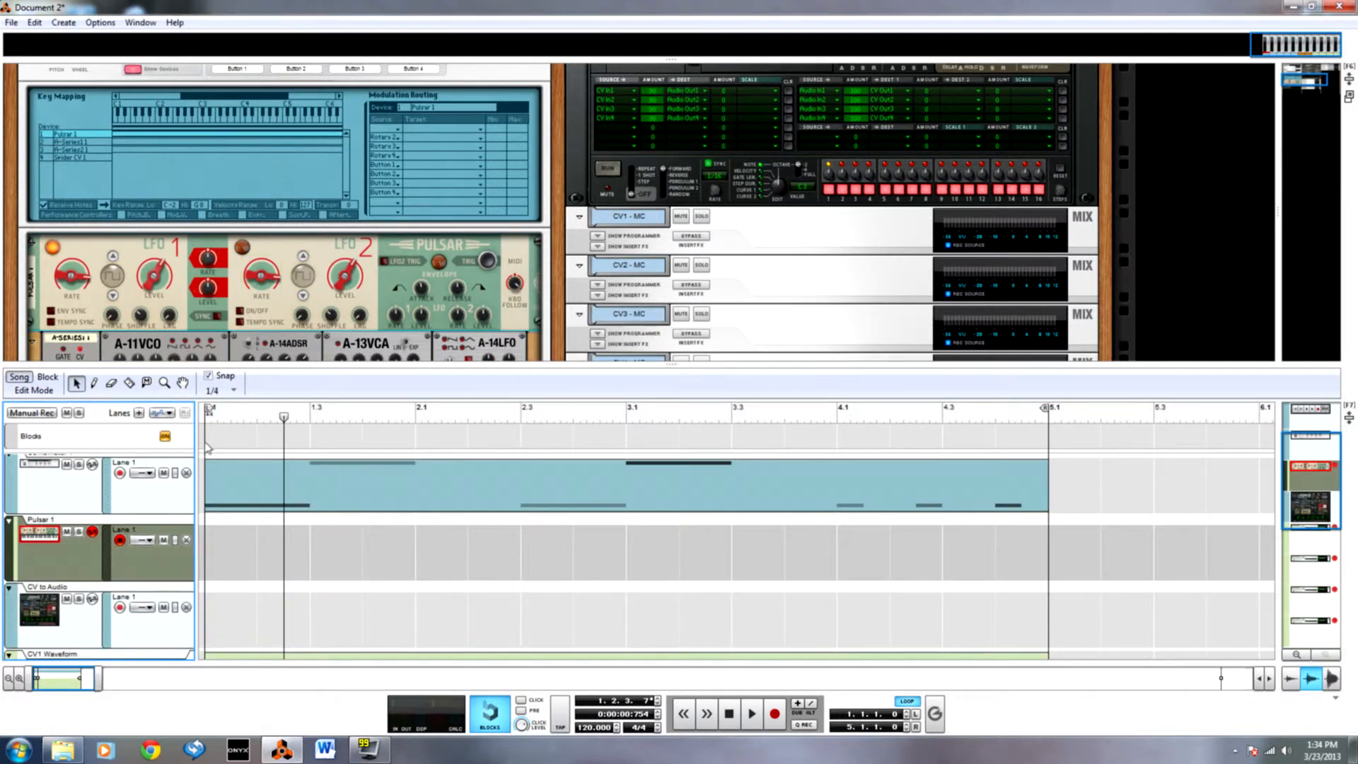
Play the loop from the start of the song and switch Pulsar's LFO 2 on.
click(209, 417)
key(space)
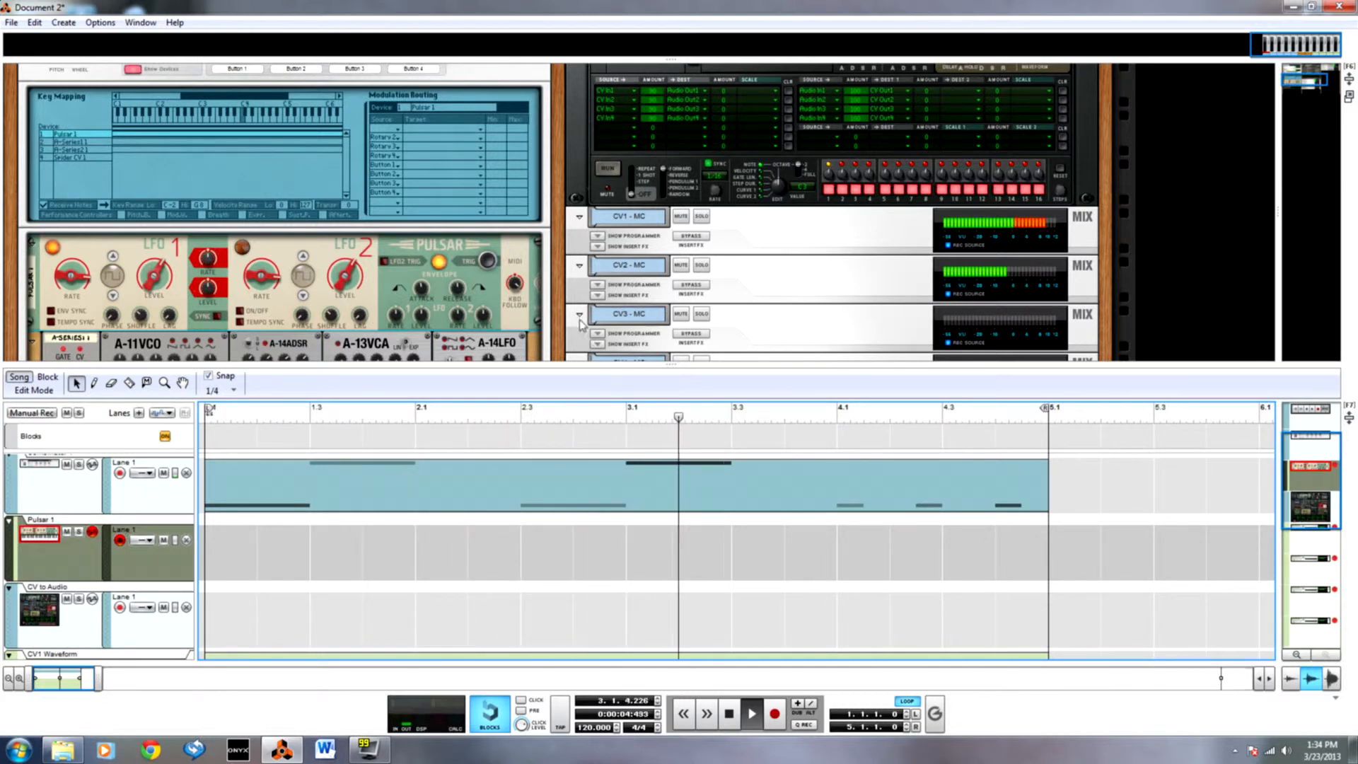
scroll(558, 298, down, 4)
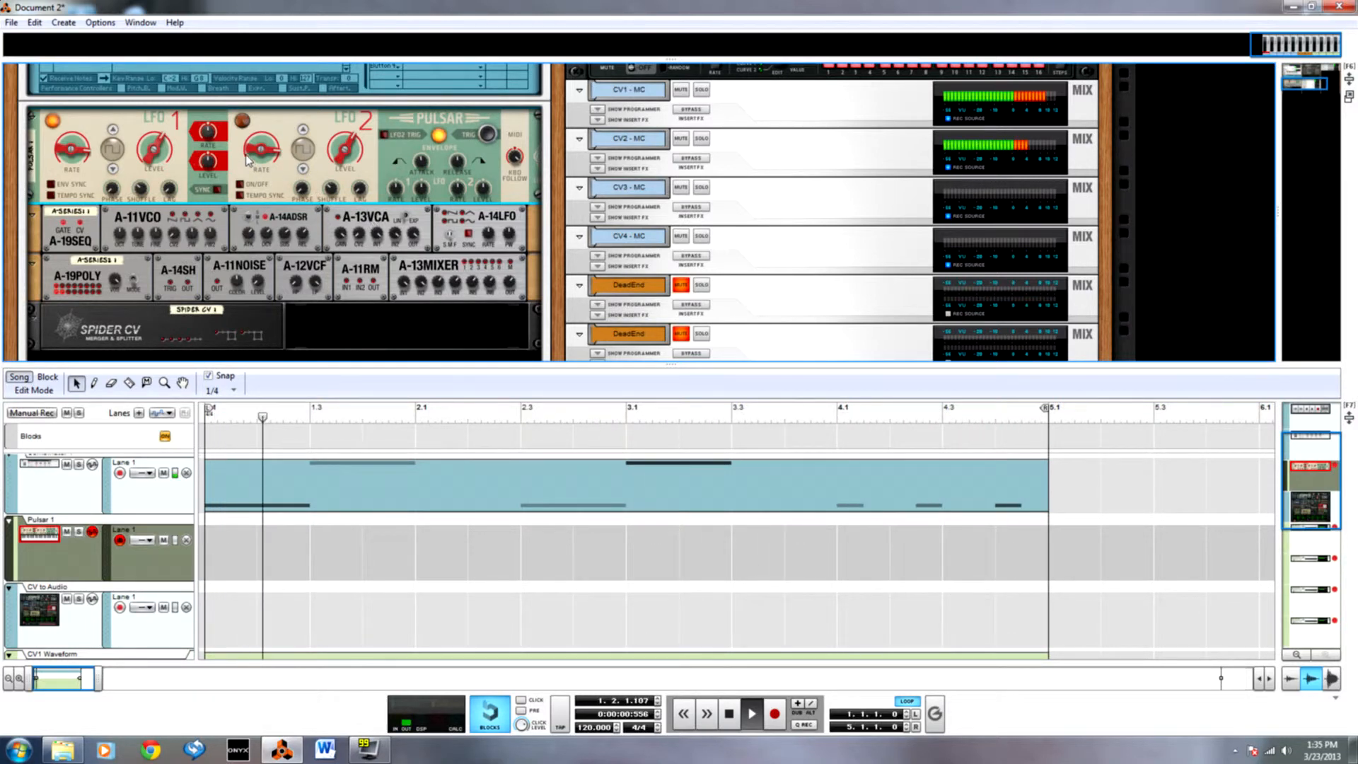
mouse_move(249, 150)
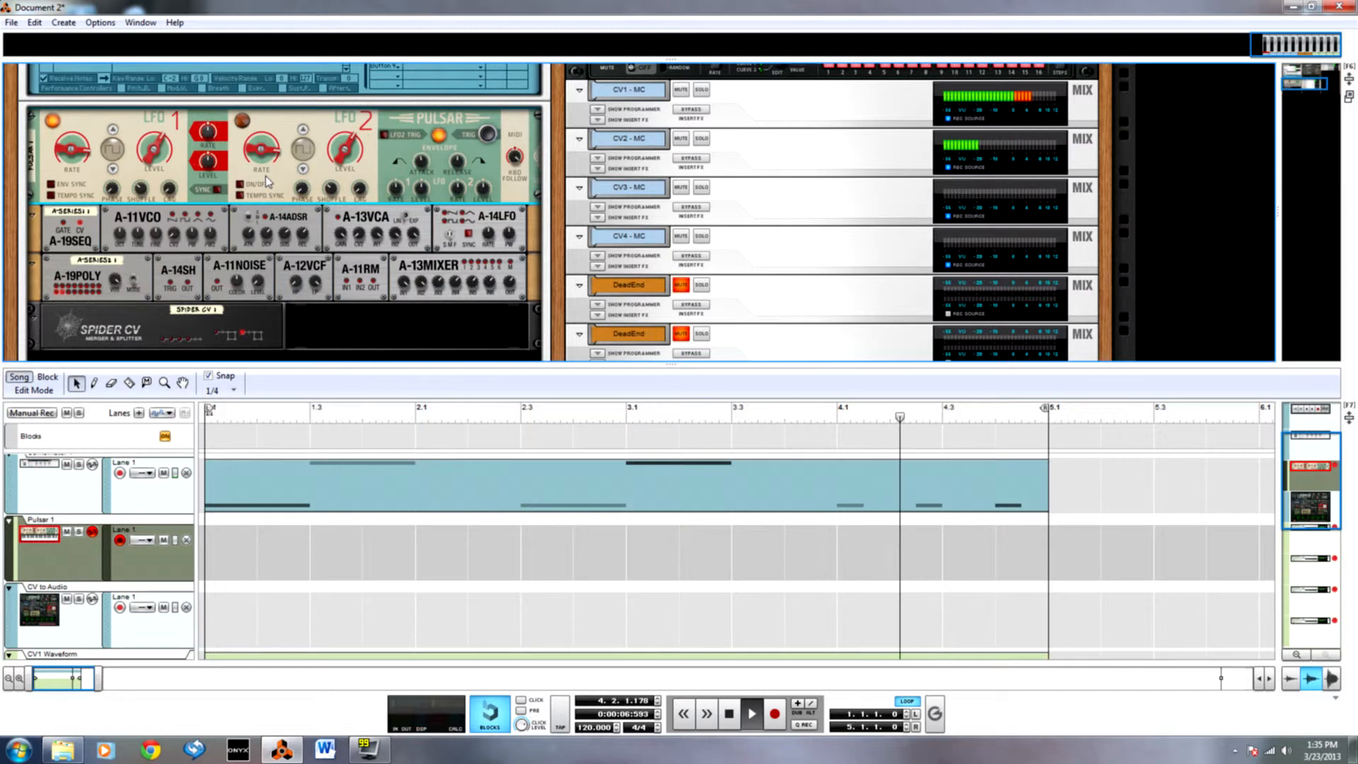
click(239, 185)
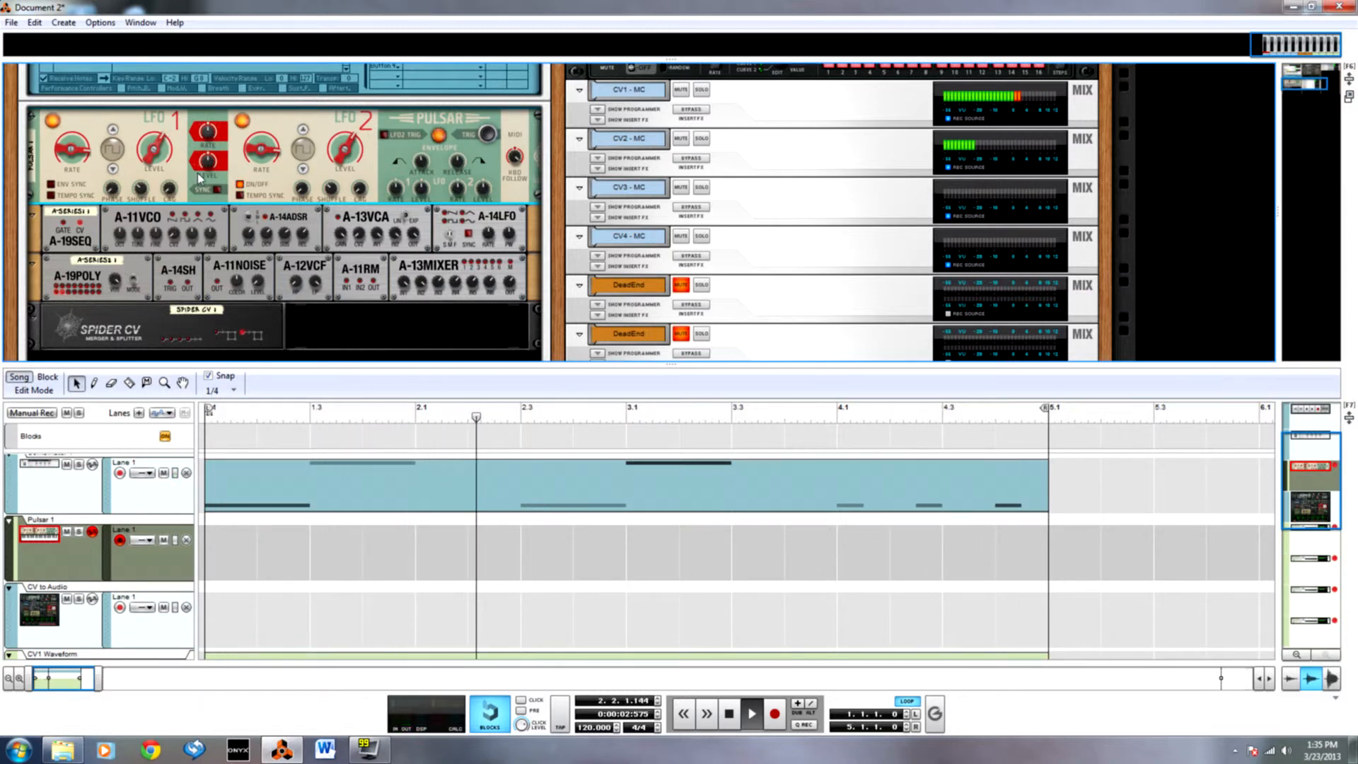
mouse_move(198, 178)
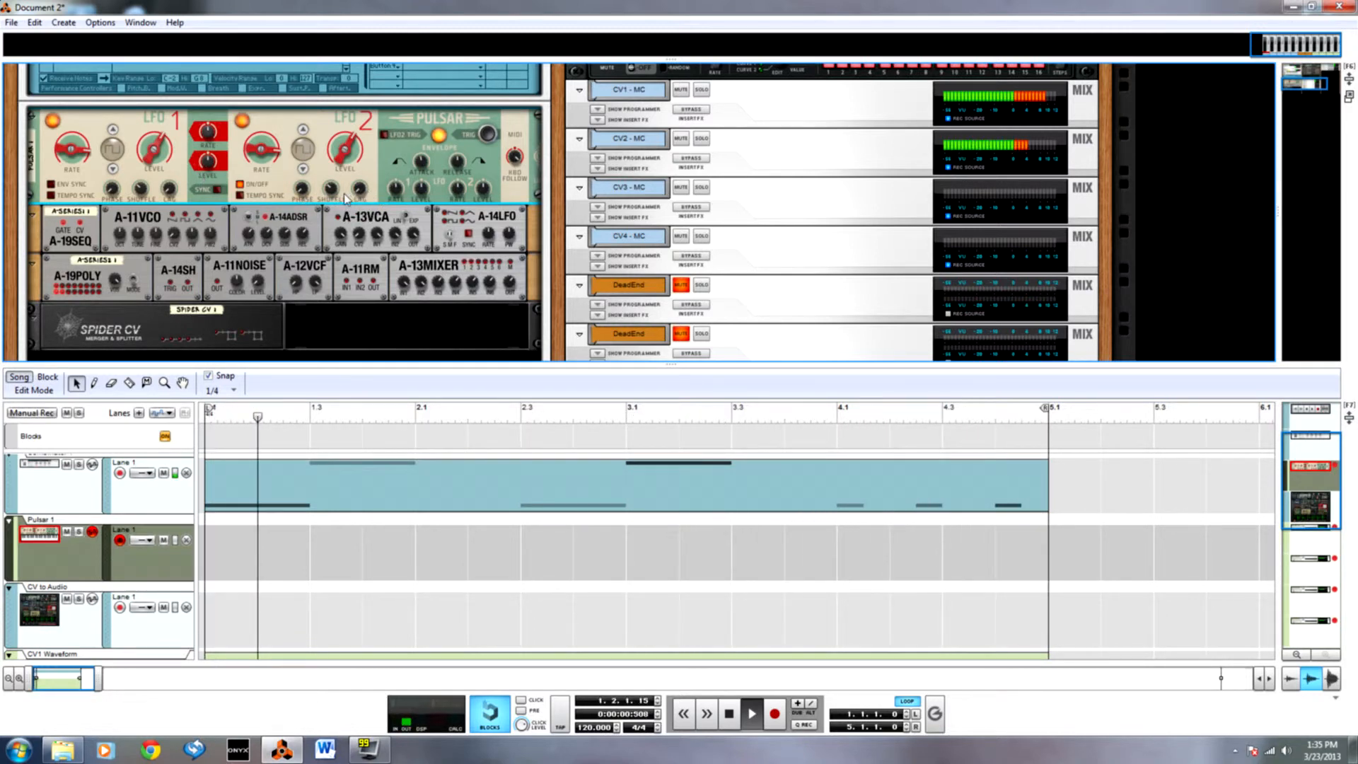
Create an LFO2 Rate Free automation lane for Pulsar and draw a four-bar clip in it from bar 1, opened for editing.
alt+click(276, 158)
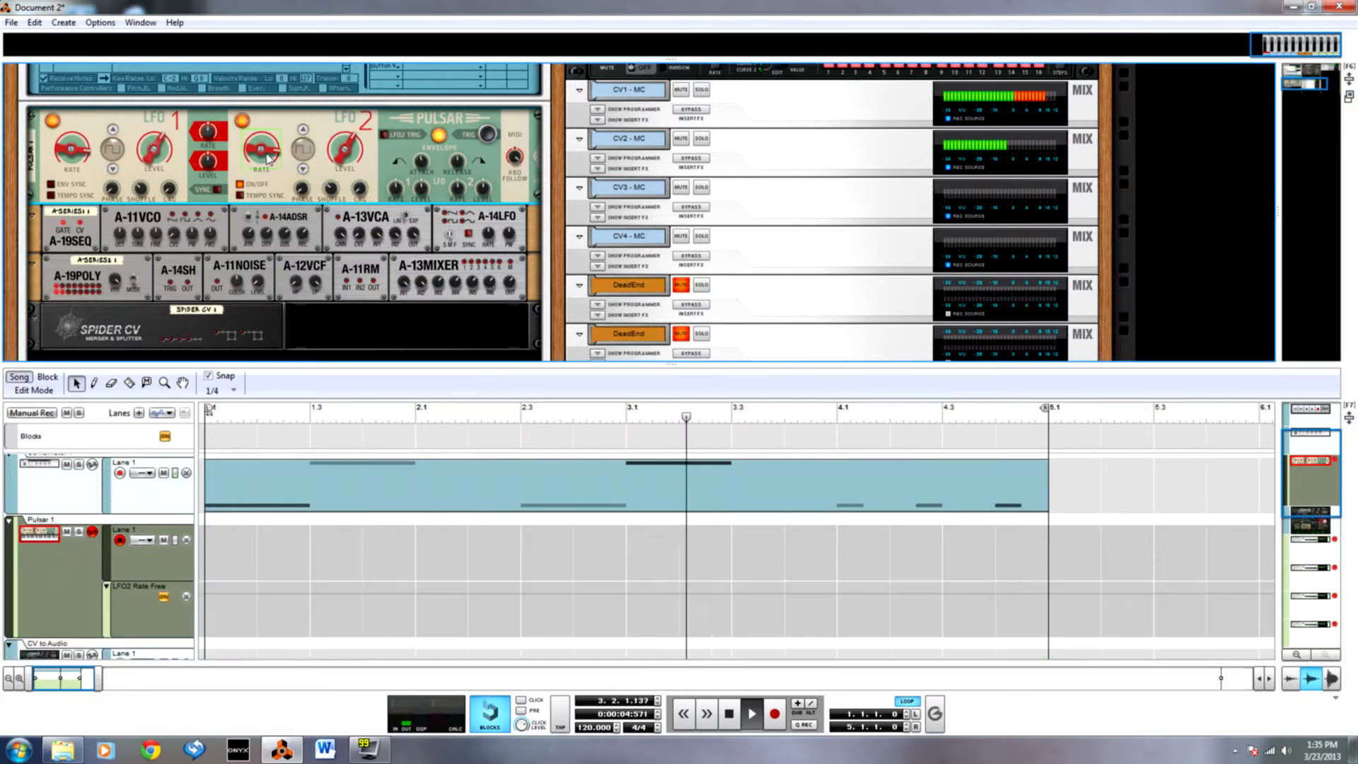
key(w)
drag(210, 598, 1025, 615)
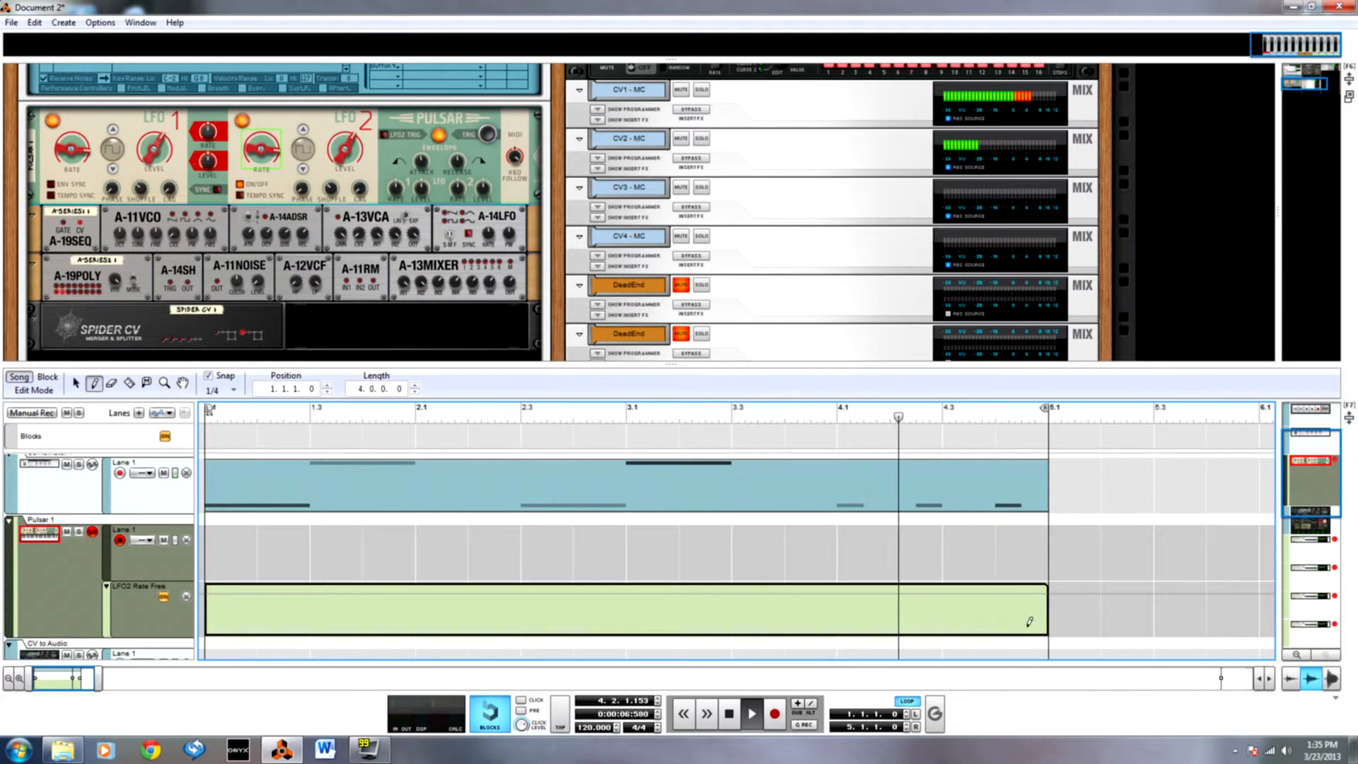
double_click(992, 614)
Add an automation point at position 2.2.1.0 in the LFO2 Rate Free clip and set its value to 262 Hz.
click(470, 491)
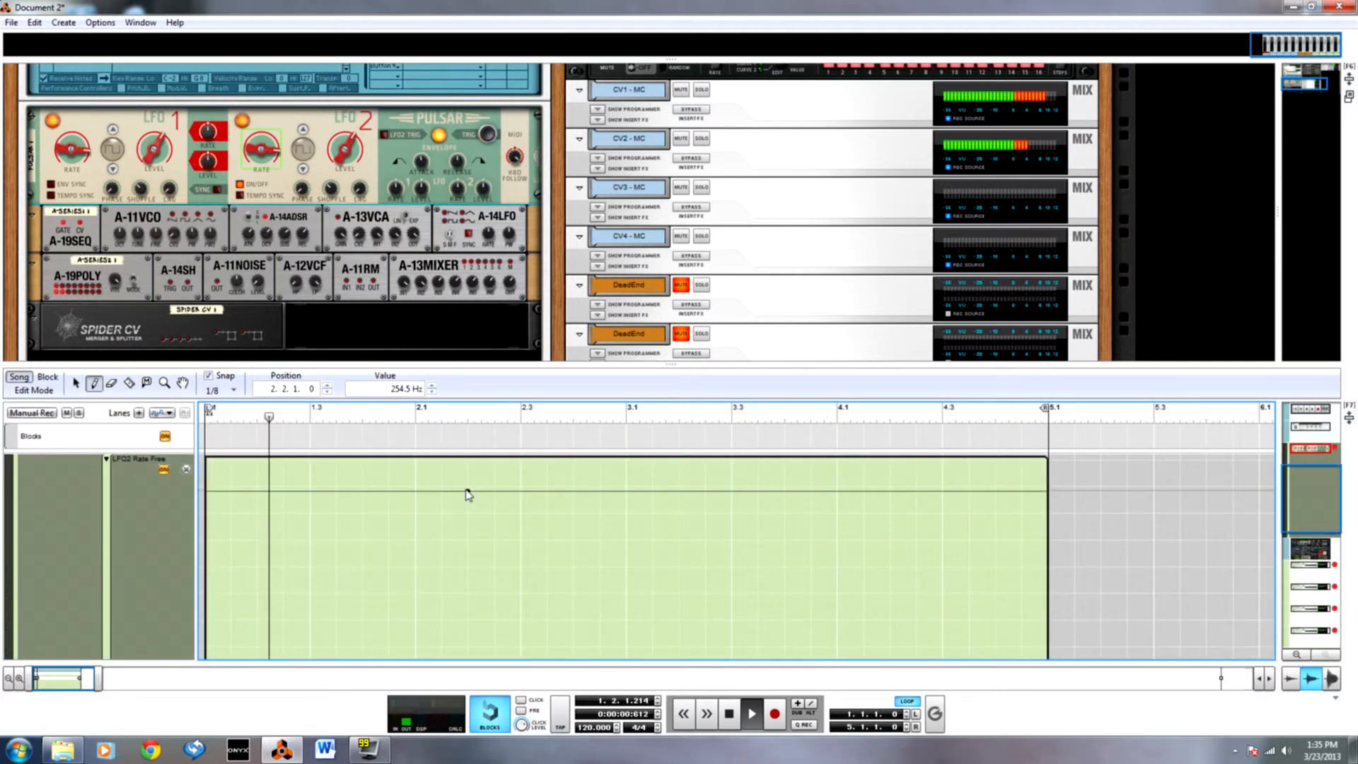
key(q)
drag(449, 473, 551, 534)
double_click(369, 388)
text(262)
key(Return)
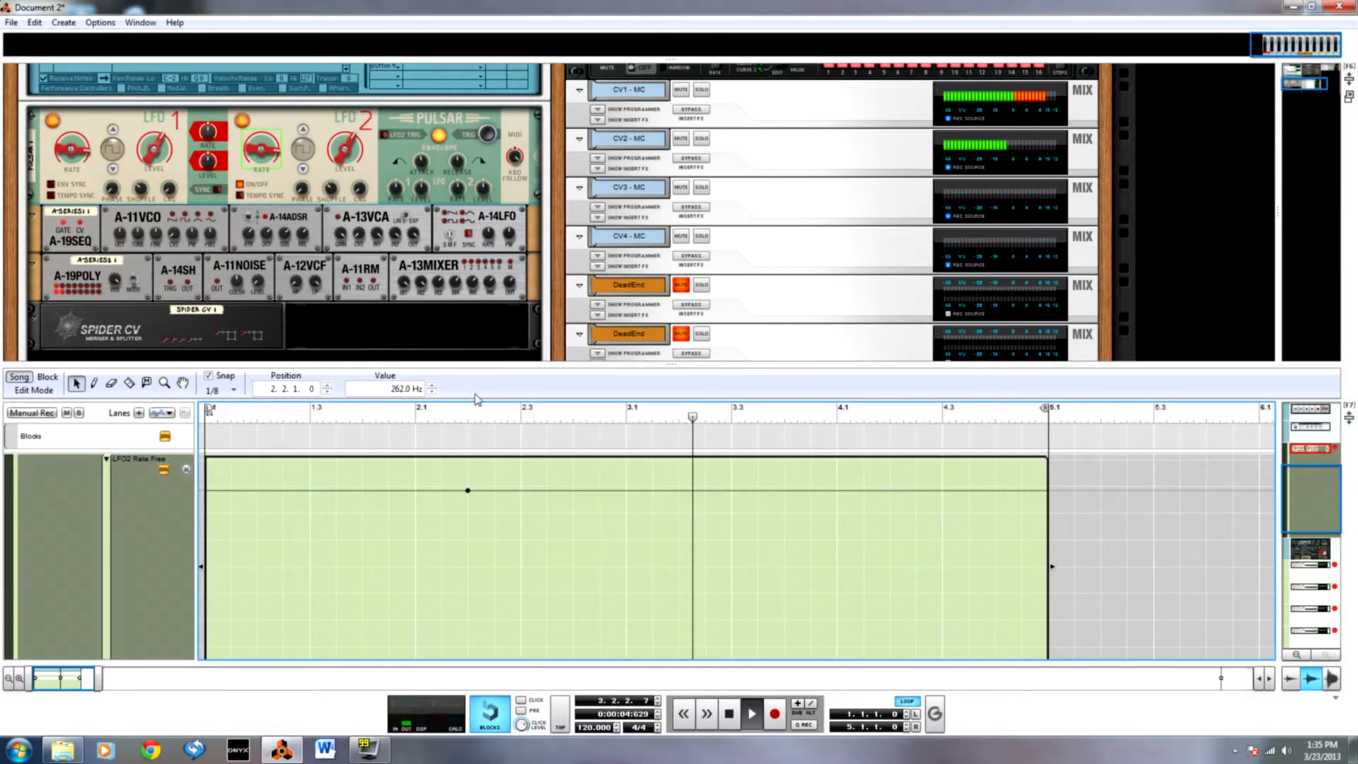
Try 263 Hz as the value of the LFO2 Rate Free automation point while the loop plays.
click(399, 391)
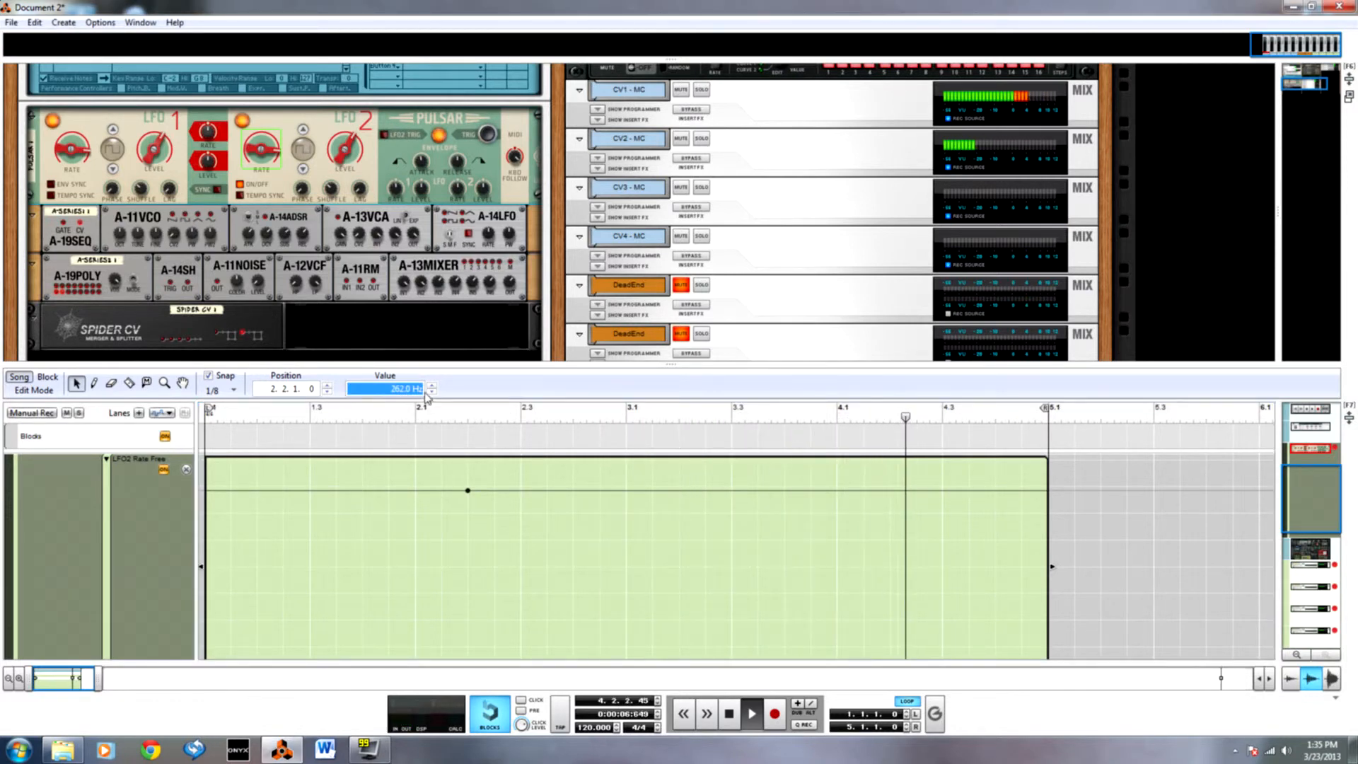
click(432, 385)
click(432, 393)
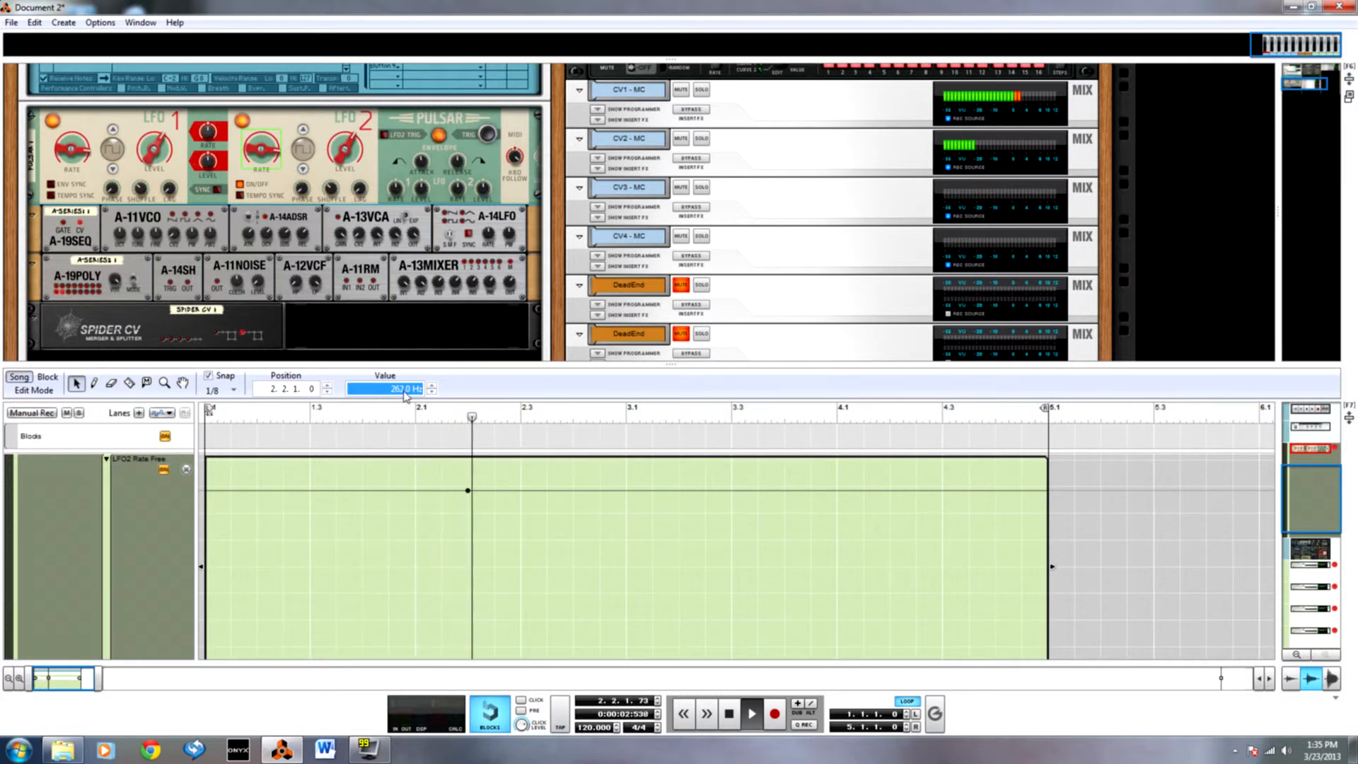
text(26)
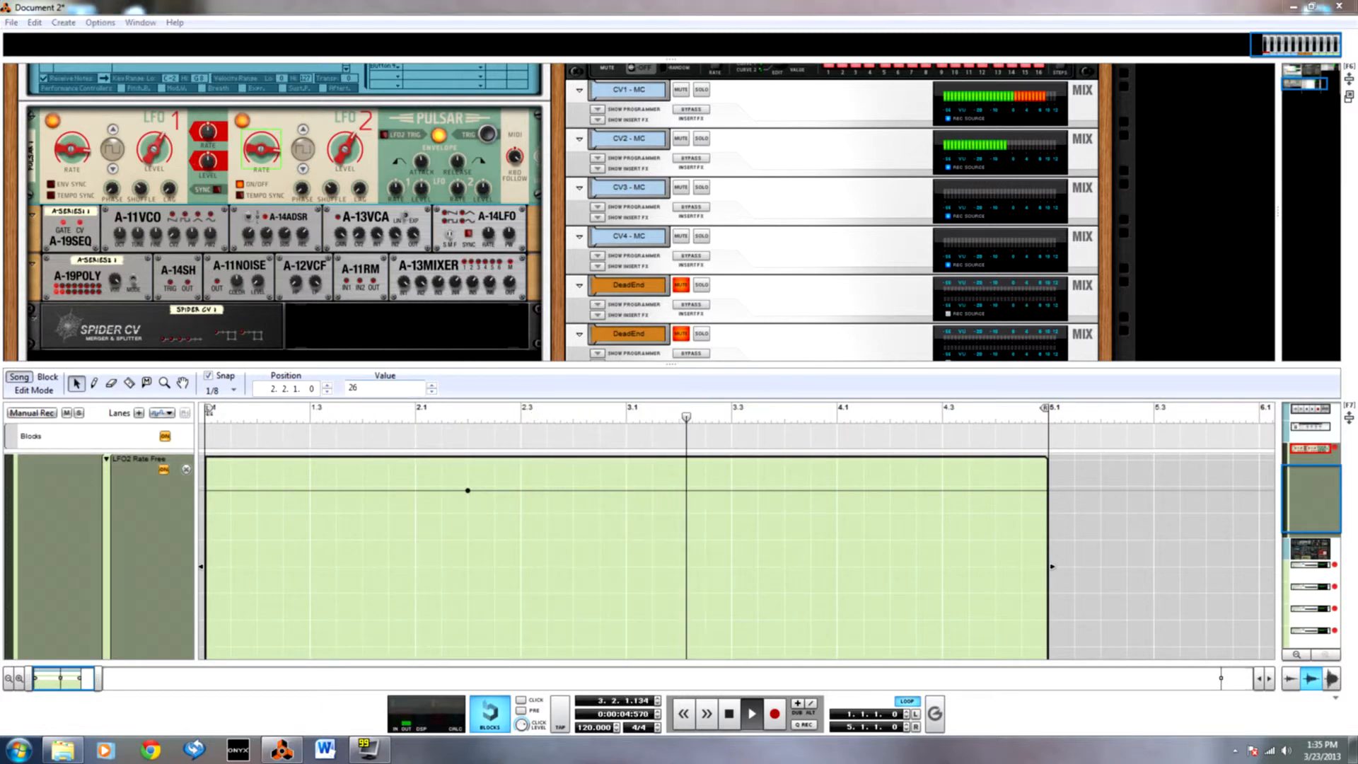
text(3)
key(Return)
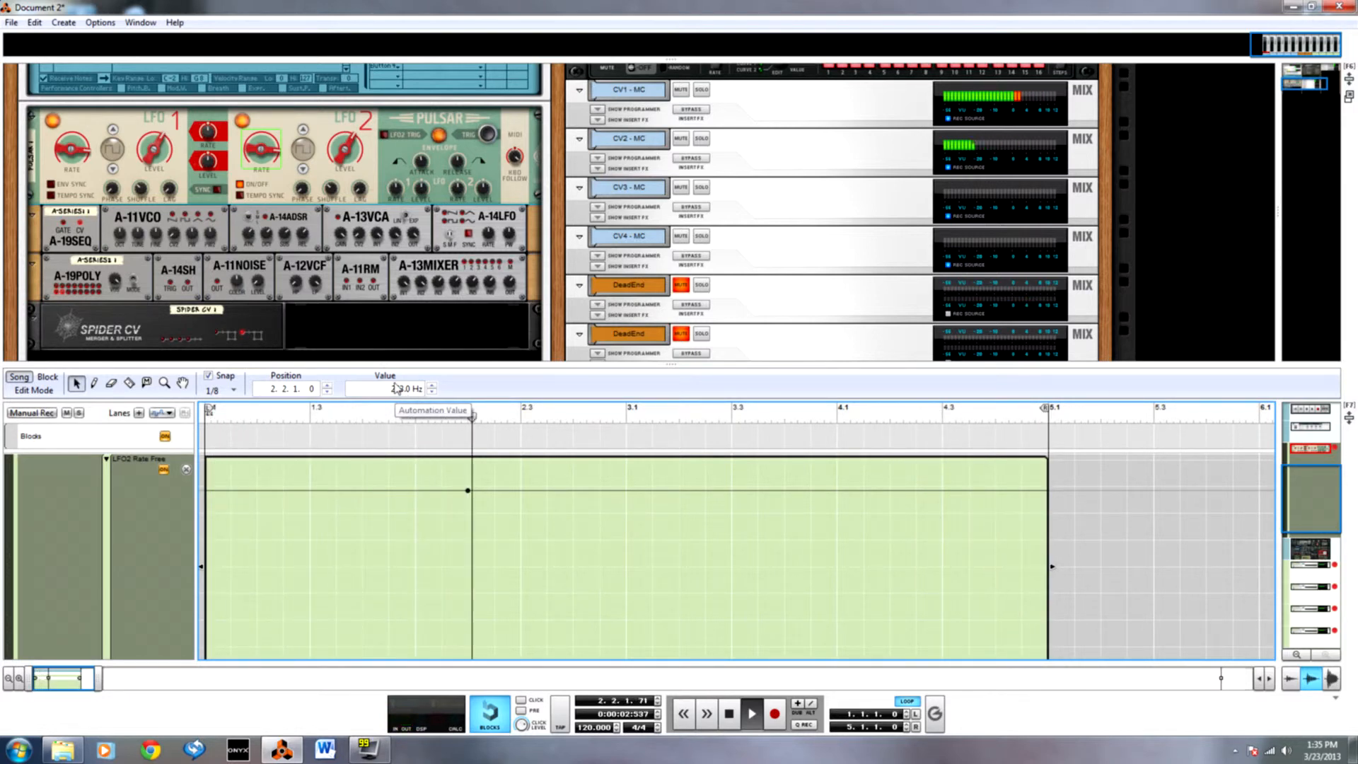
Try 261 Hz for the LFO2 Rate Free automation point, listen to it and stop playback.
double_click(406, 391)
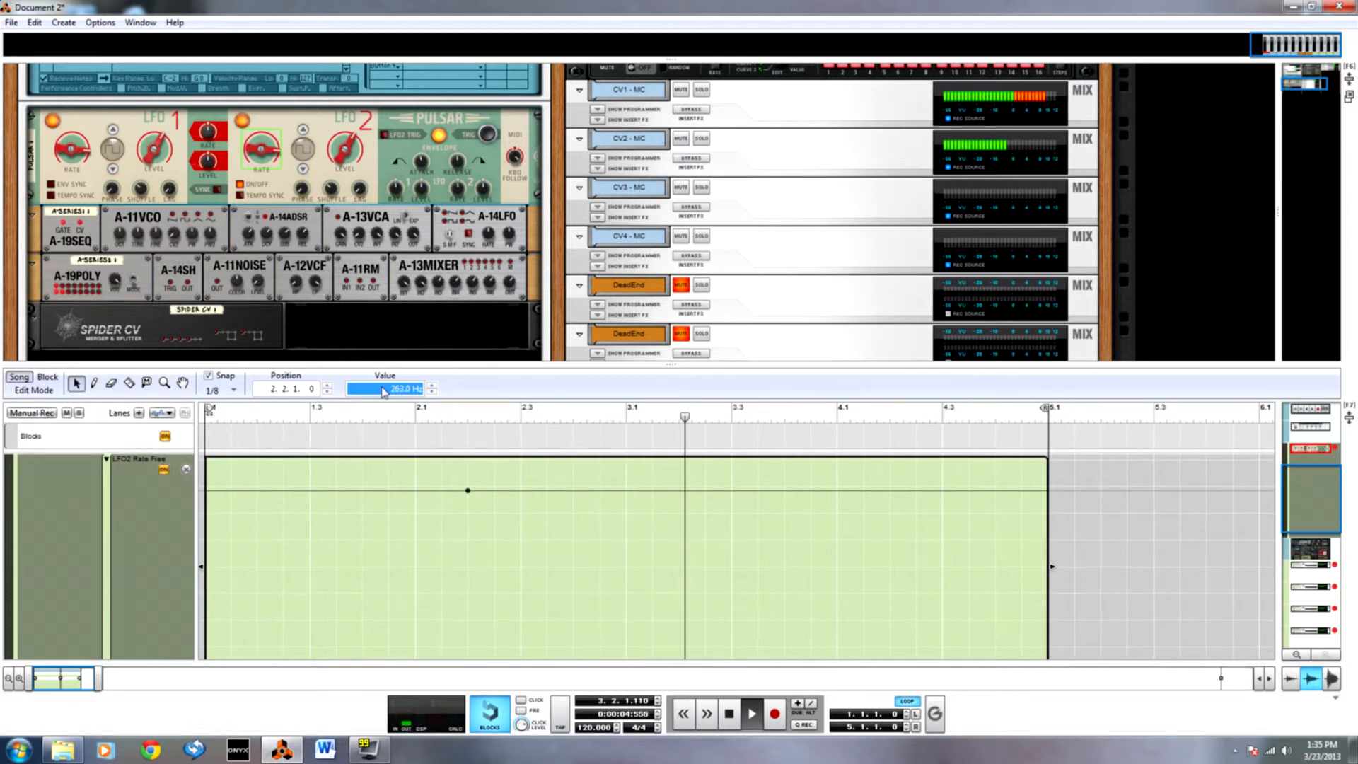
text(261)
key(Return)
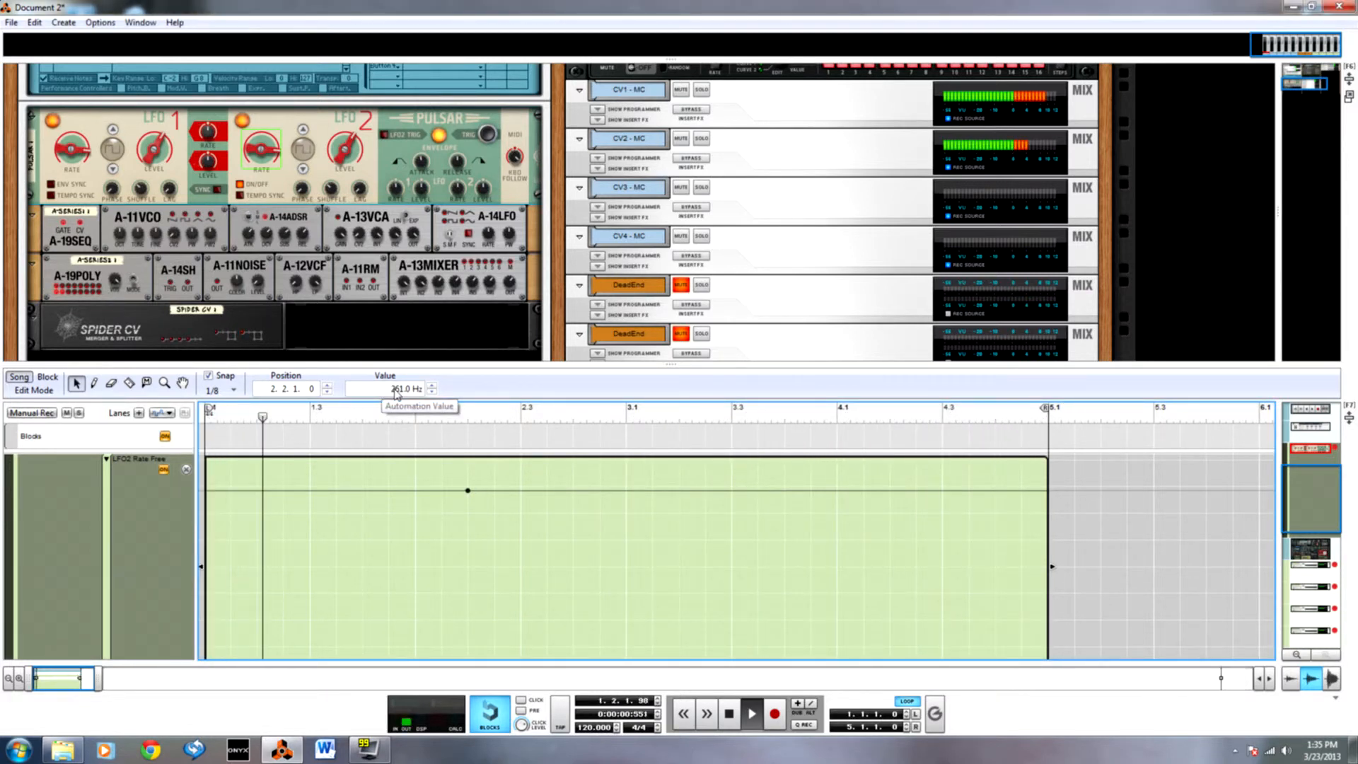
key(space)
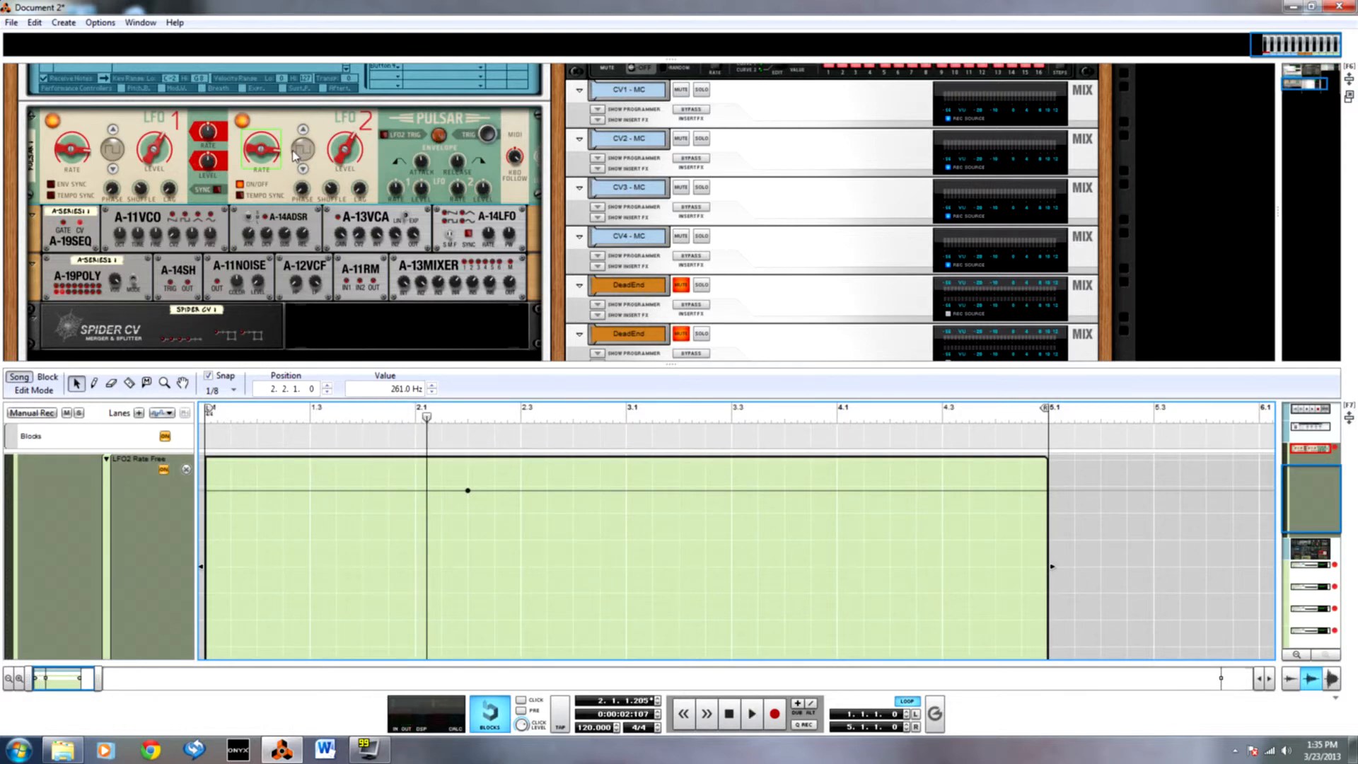
Set the selected LFO2 Rate Free automation point back to 262 Hz.
click(329, 192)
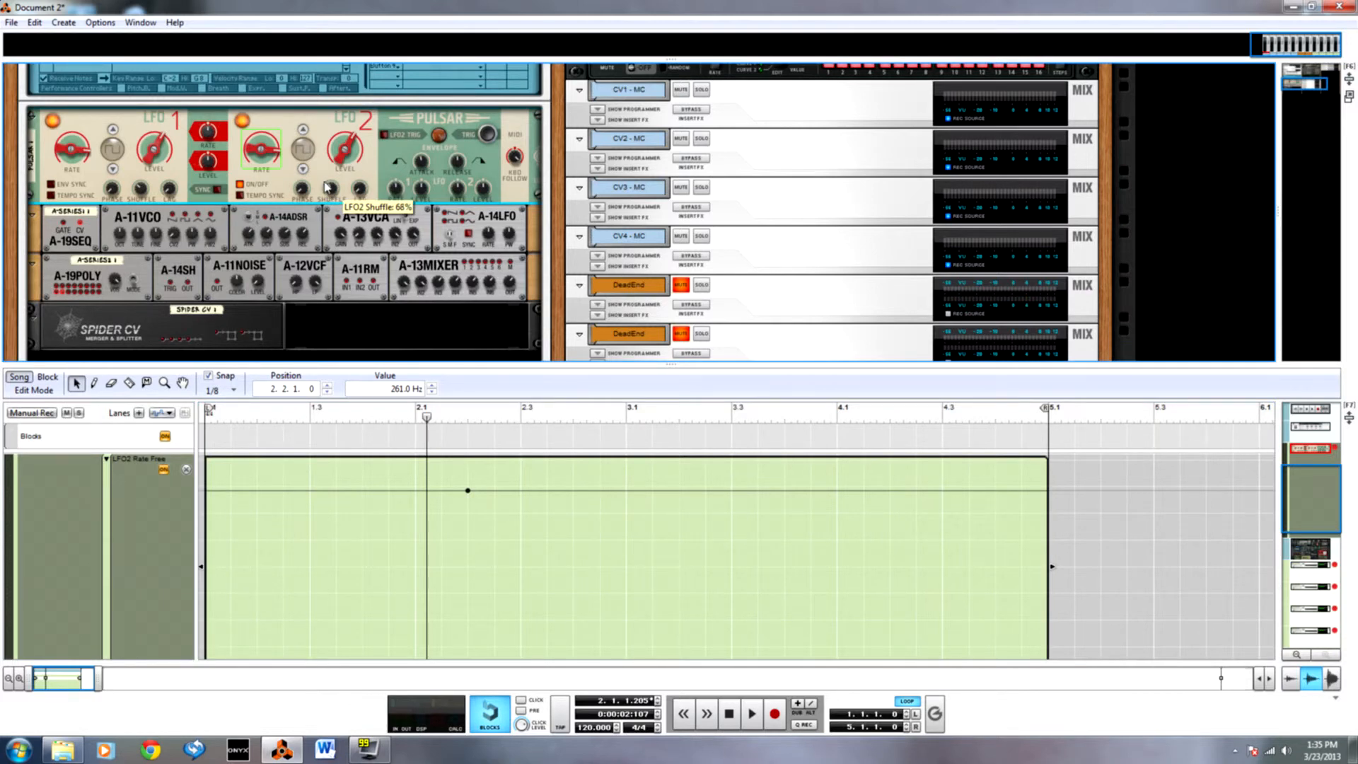
double_click(388, 391)
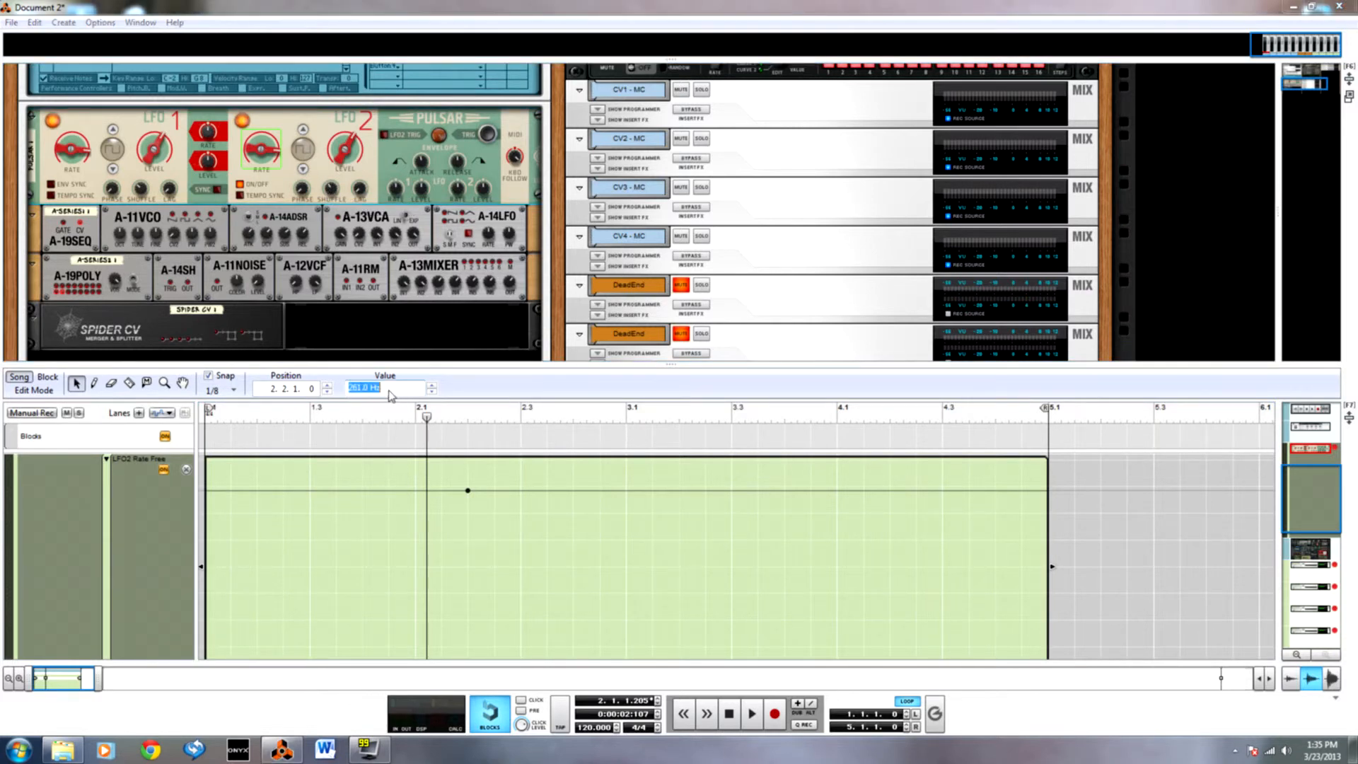
text(262)
key(Return)
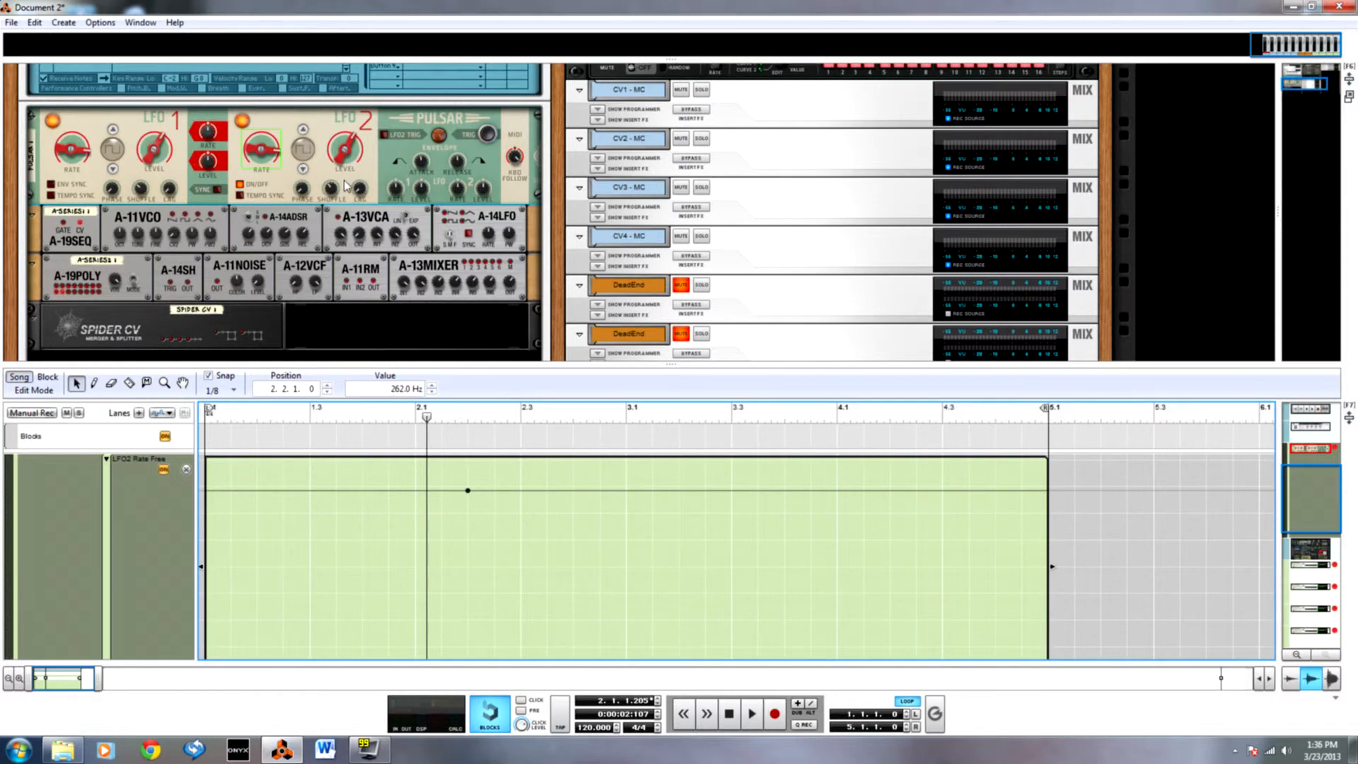
Tune Pulsar's LFO 2 Shuffle by ear during loop playback, settling on 72%.
click(334, 192)
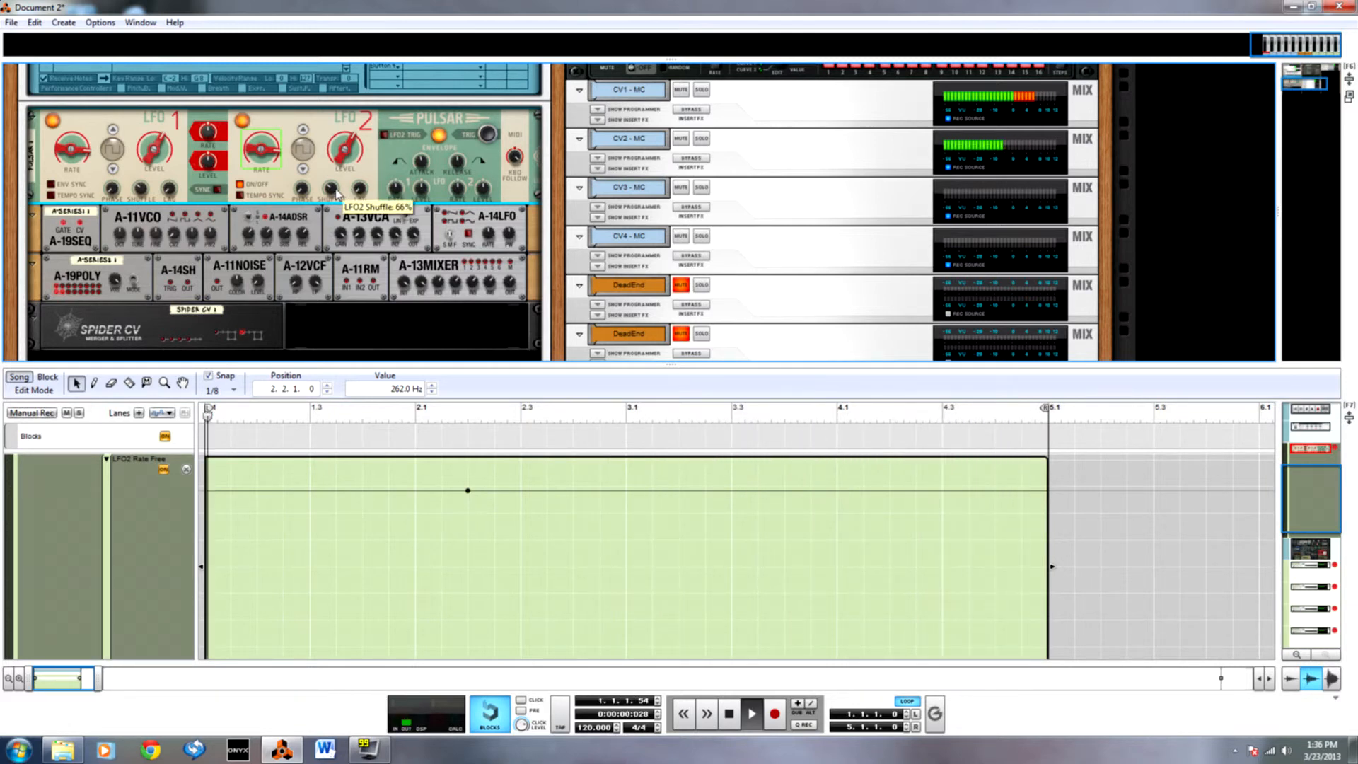
drag(335, 189, 338, 157)
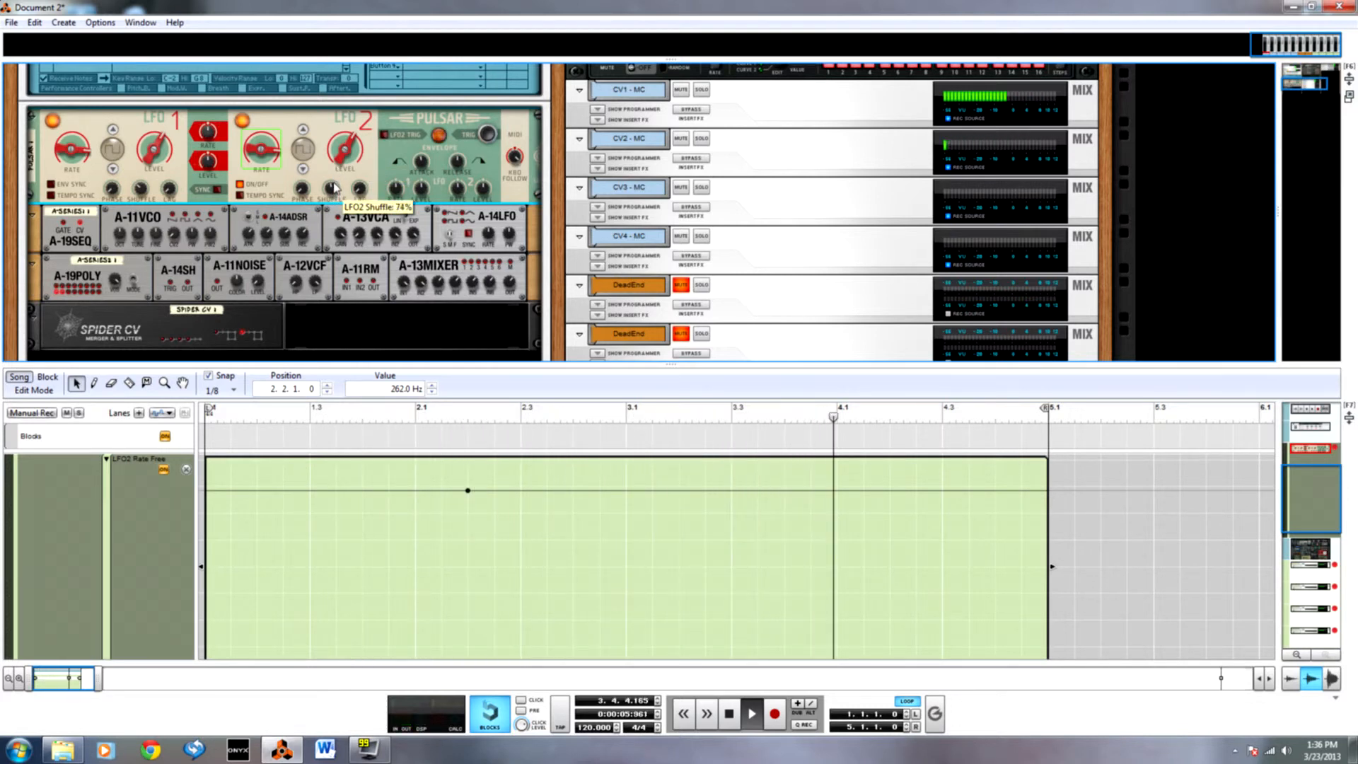
mouse_move(335, 188)
mouse_down()
mouse_move(338, 237)
mouse_move(340, 185)
mouse_up()
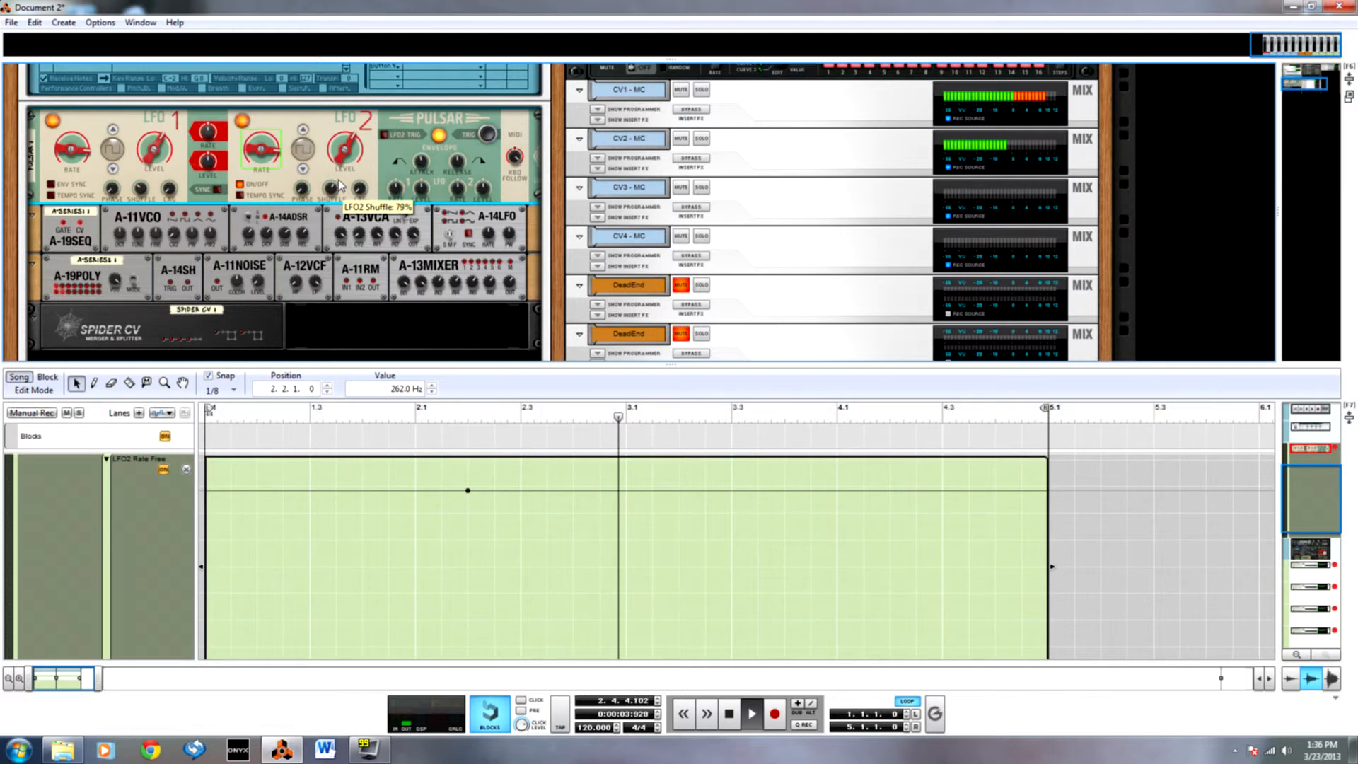
mouse_move(337, 187)
mouse_down()
mouse_move(338, 211)
mouse_move(337, 195)
mouse_up()
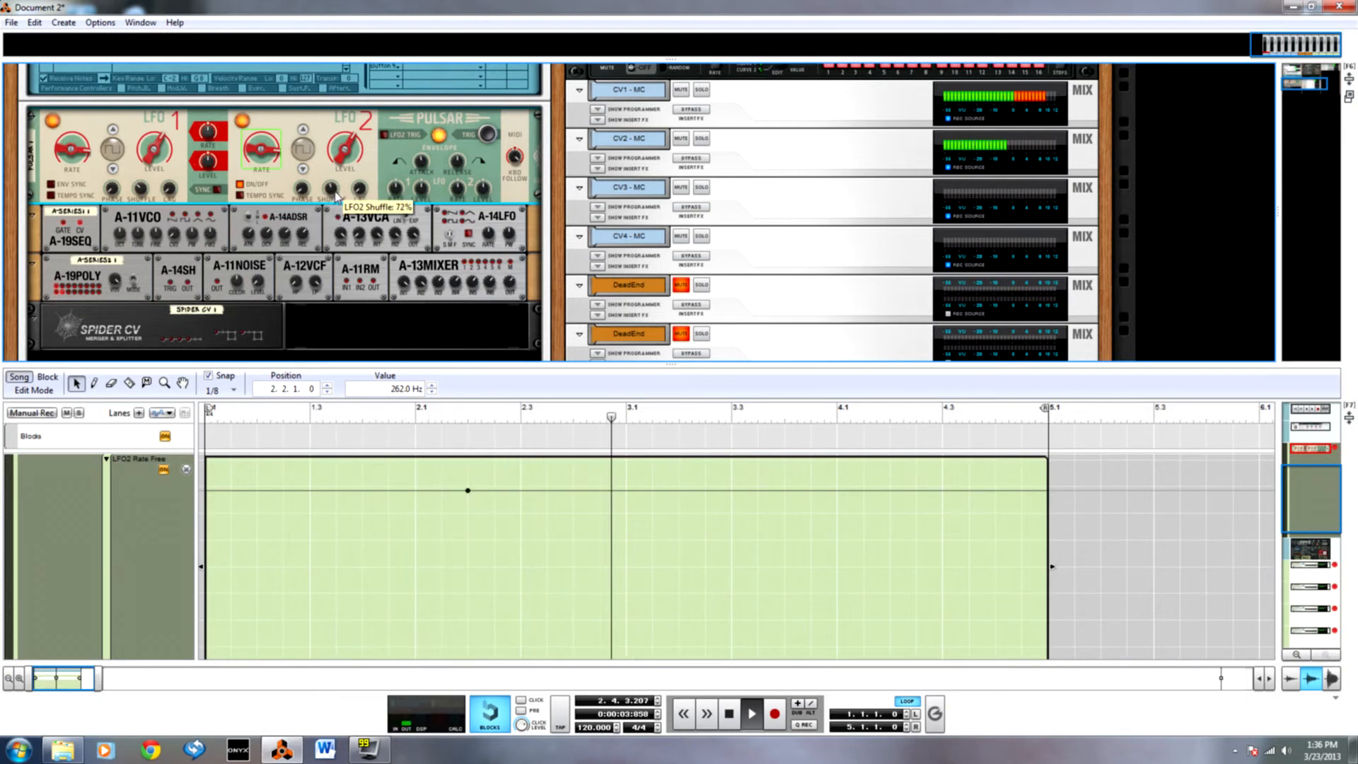
Set the value of the LFO2 Rate Free automation point to 263 Hz.
drag(422, 479, 511, 548)
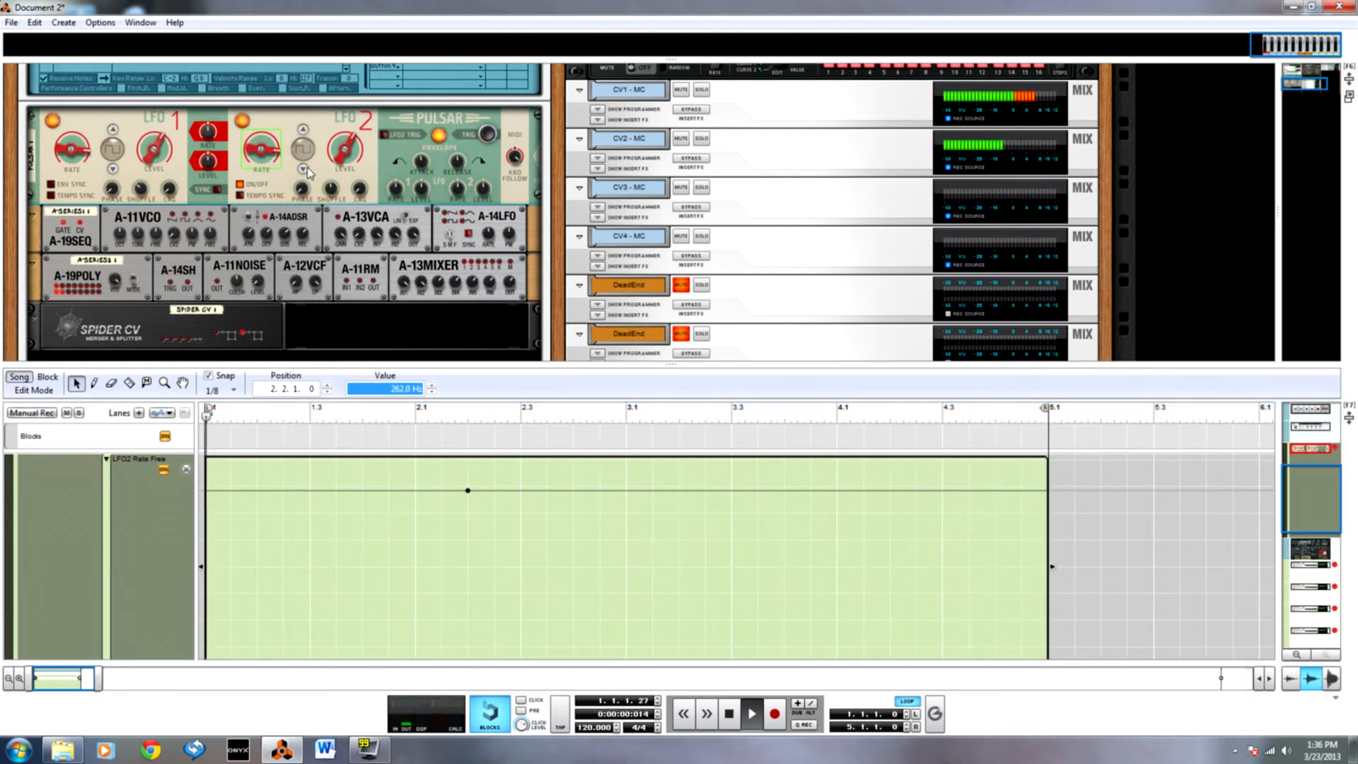
text(263)
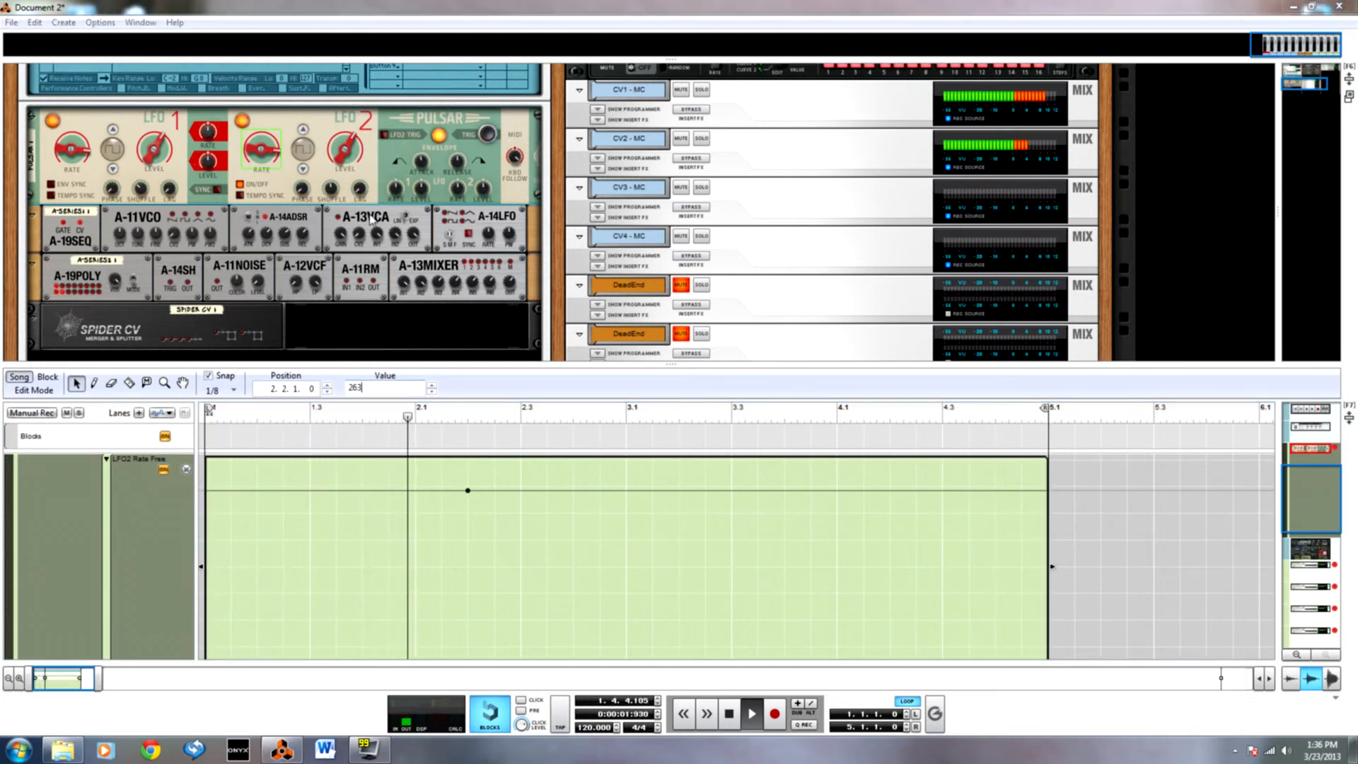
key(Return)
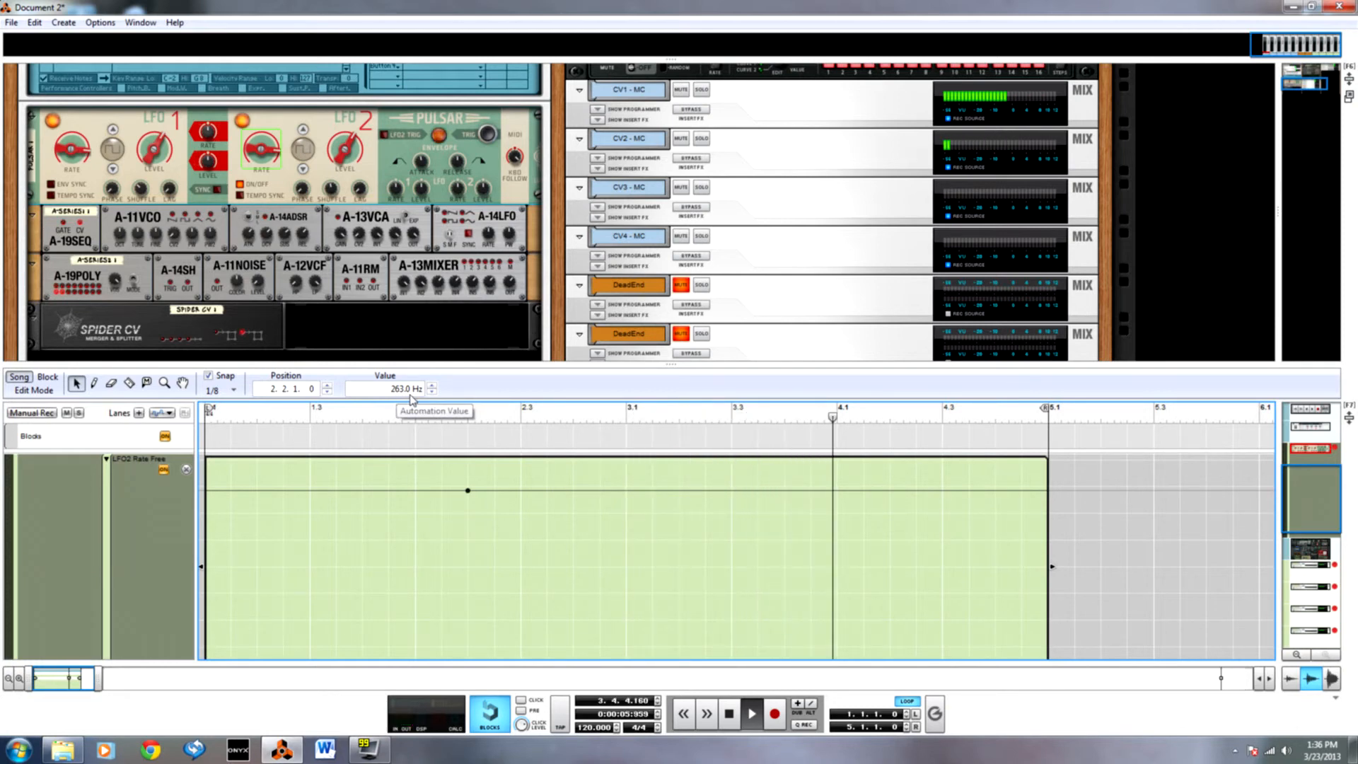
click(427, 179)
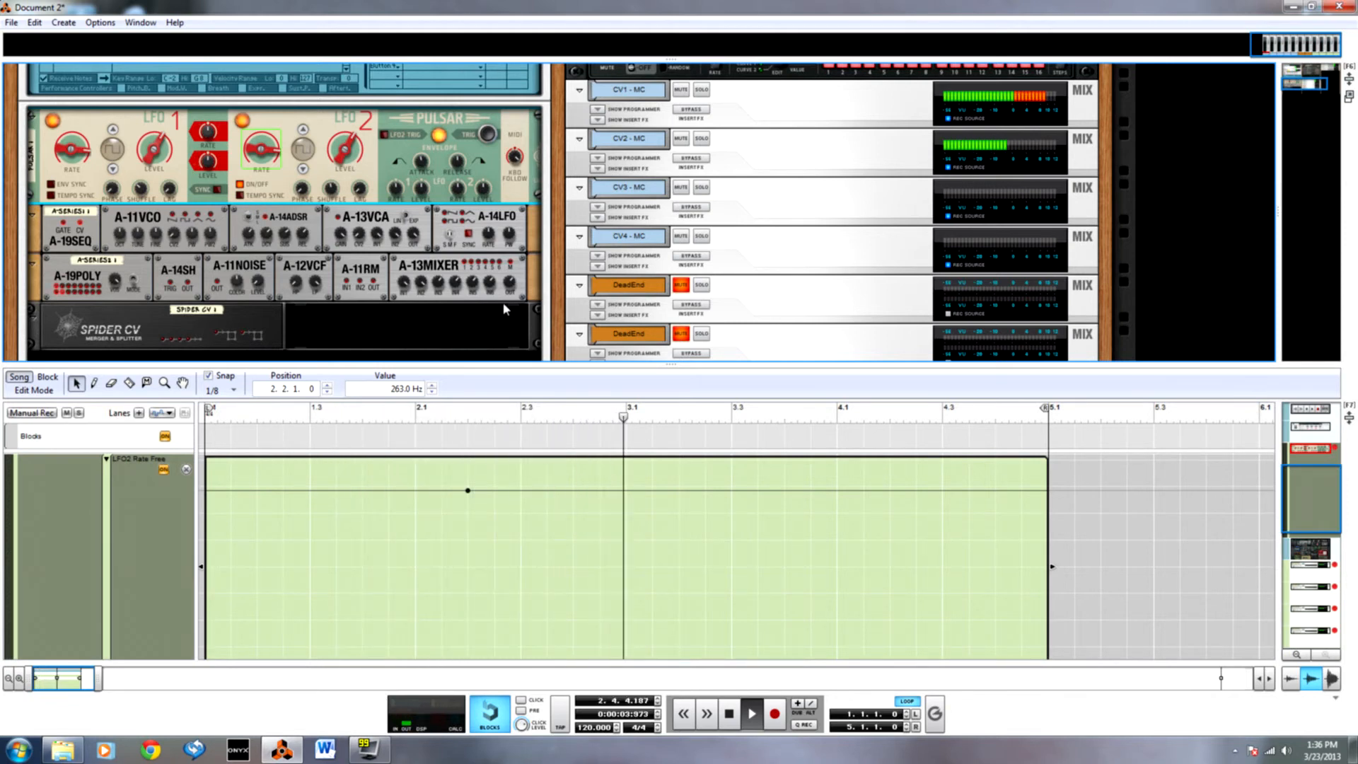
Show the rack without the sequencer, with the whole Combinator in view, and stop playback.
scroll(439, 290, down, 3)
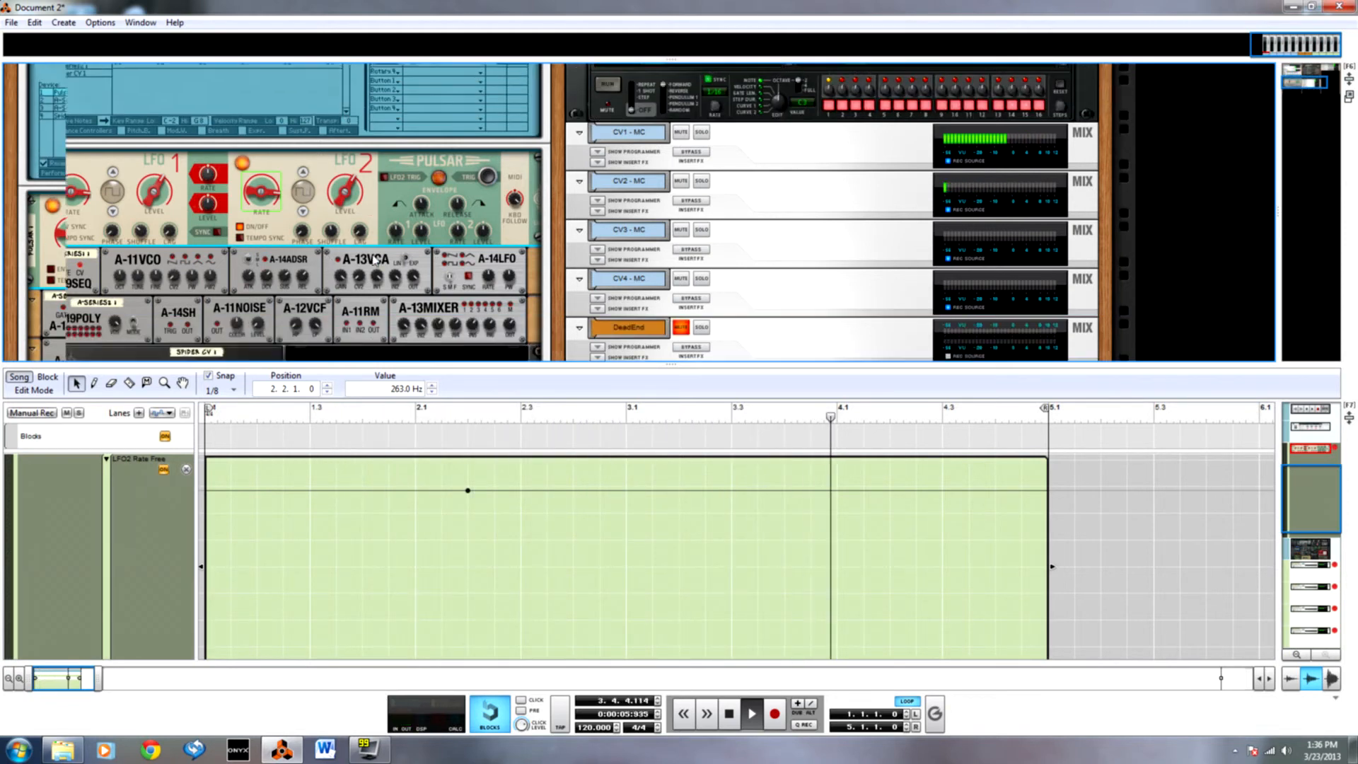
key(F7)
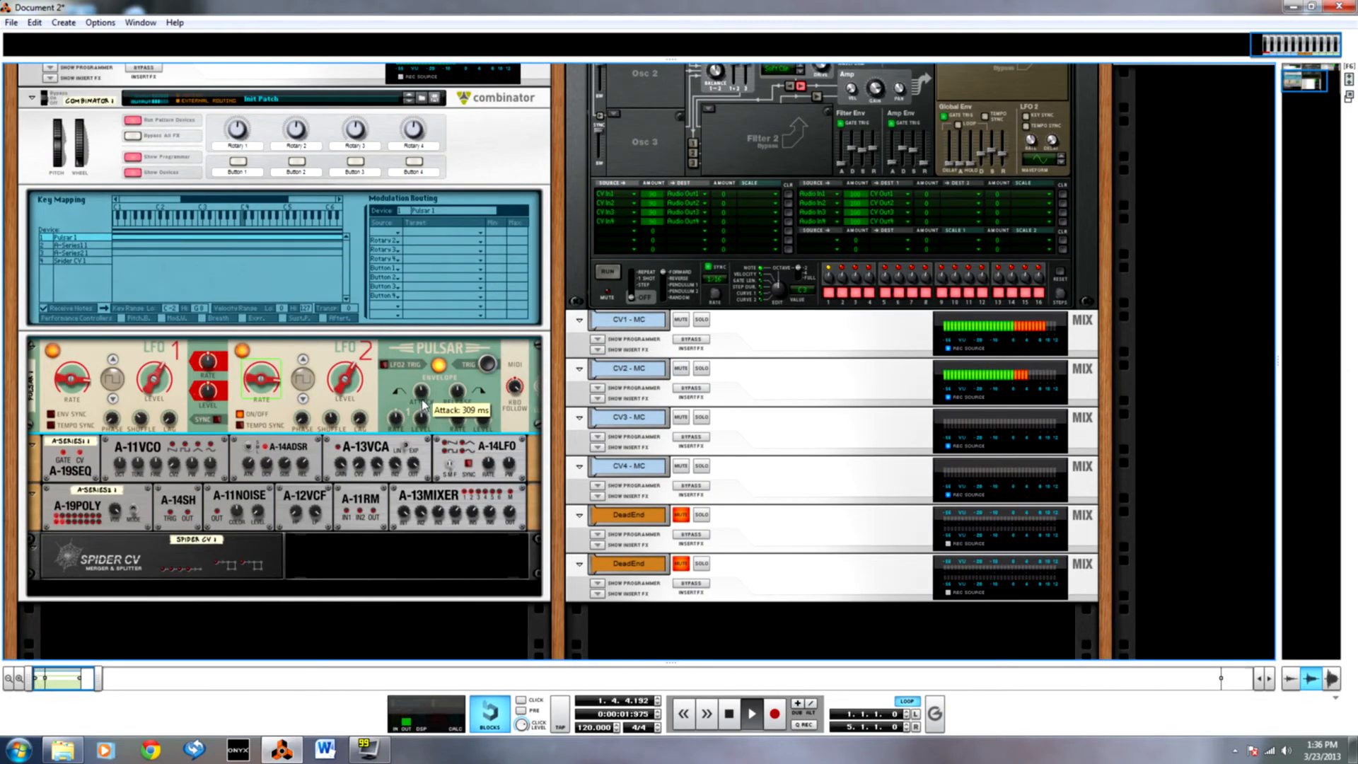
key(space)
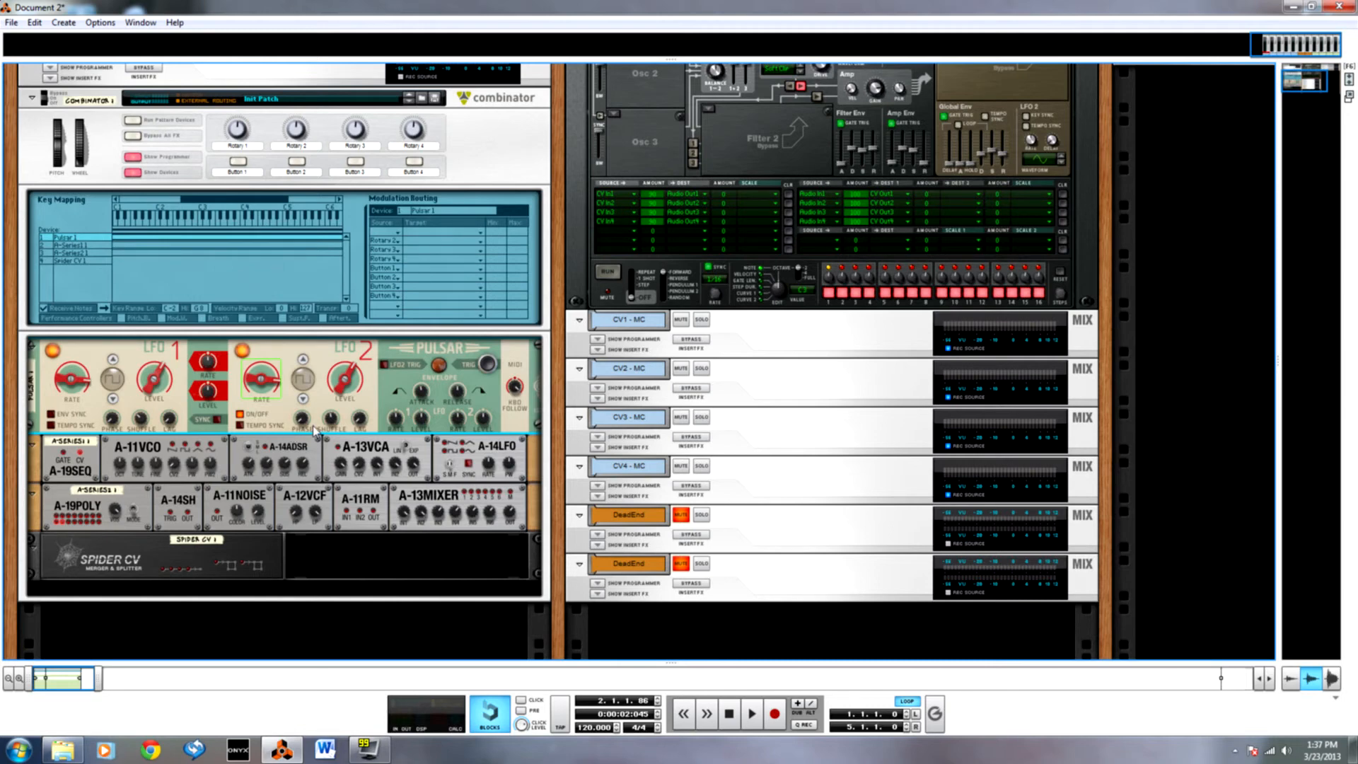
Examine the Combinator's rear cabling and the sequencer's automation lanes, and return to the front of the rack.
key(Tab)
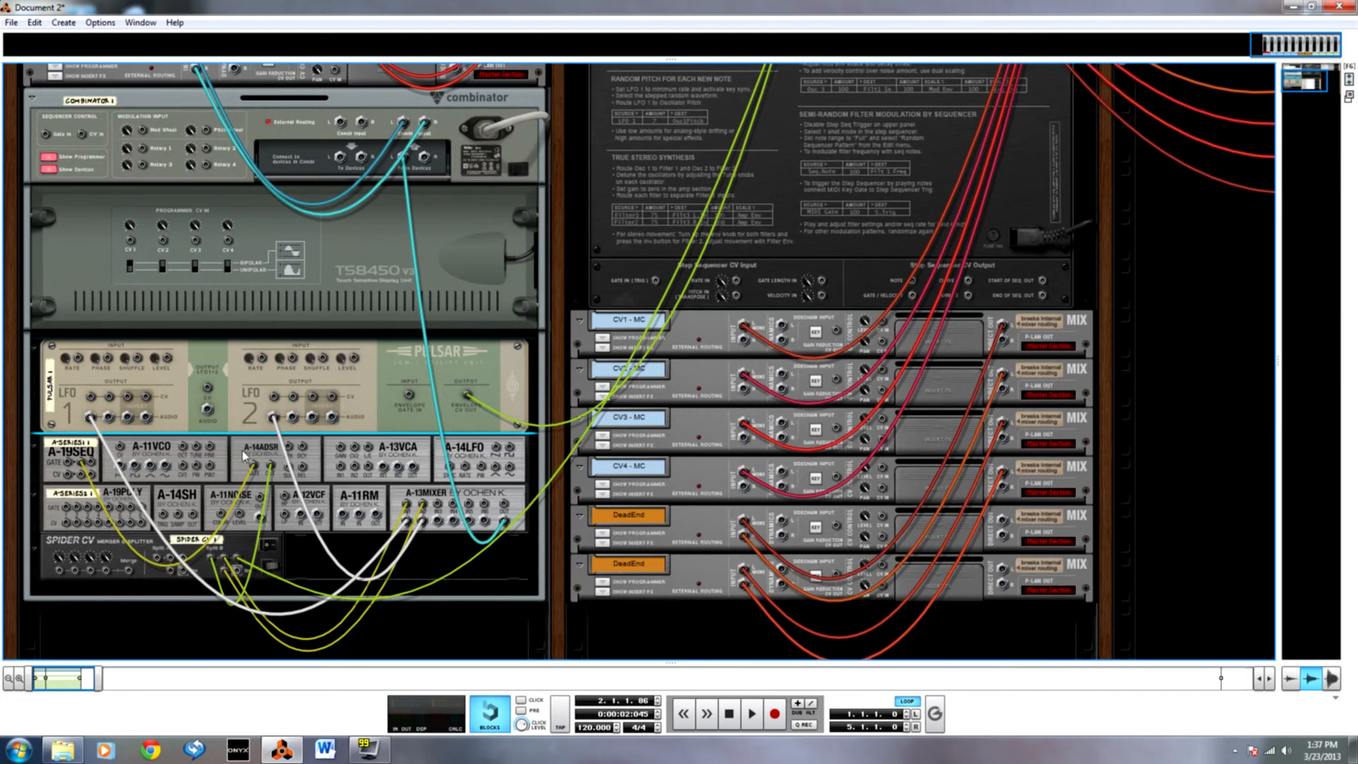
key(Tab)
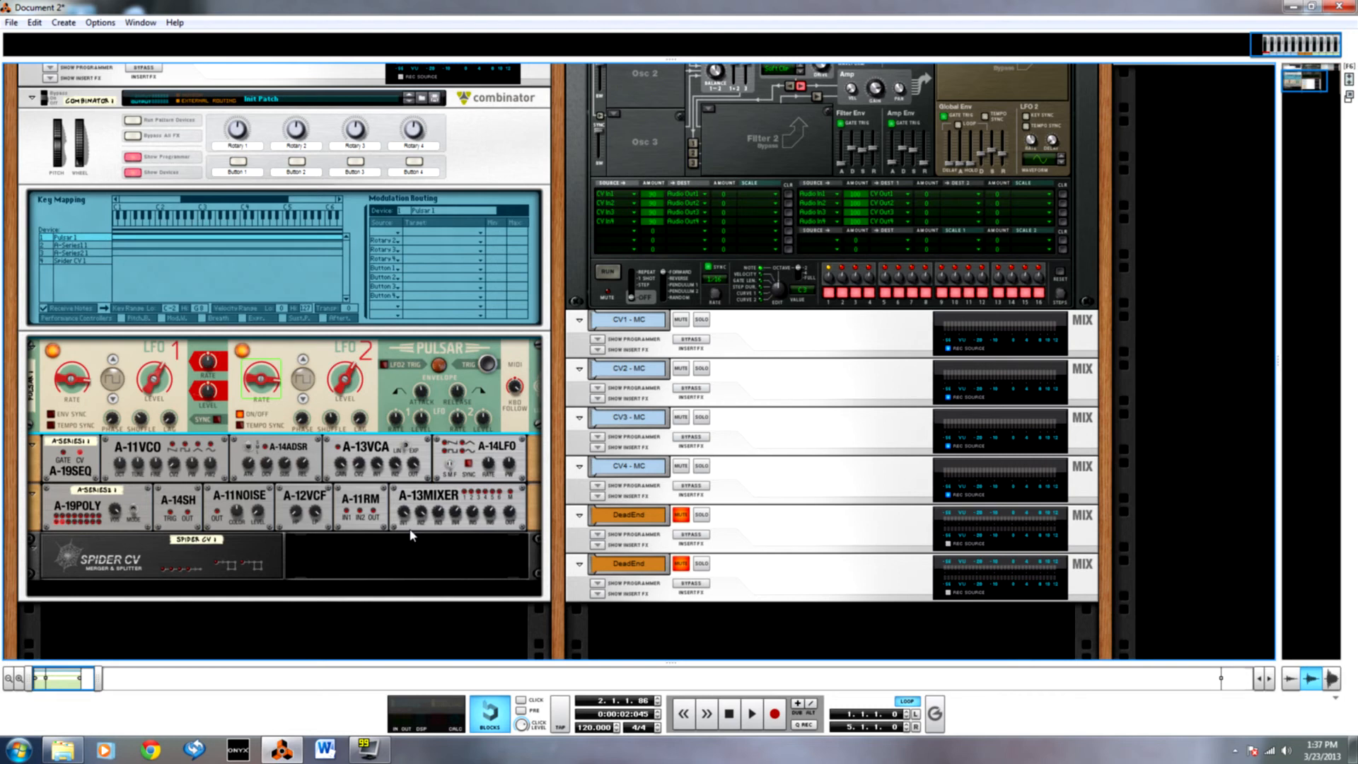
scroll(410, 535, up, 2)
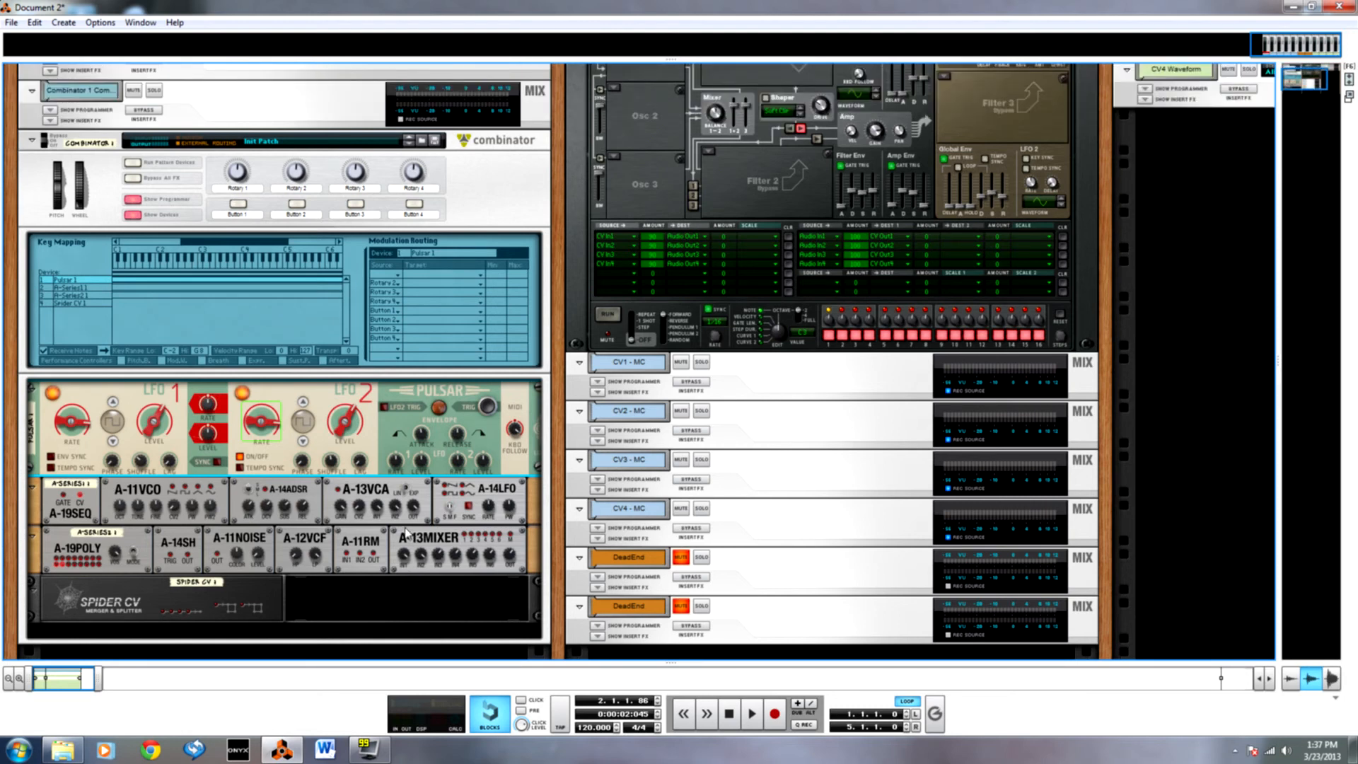
key(F7)
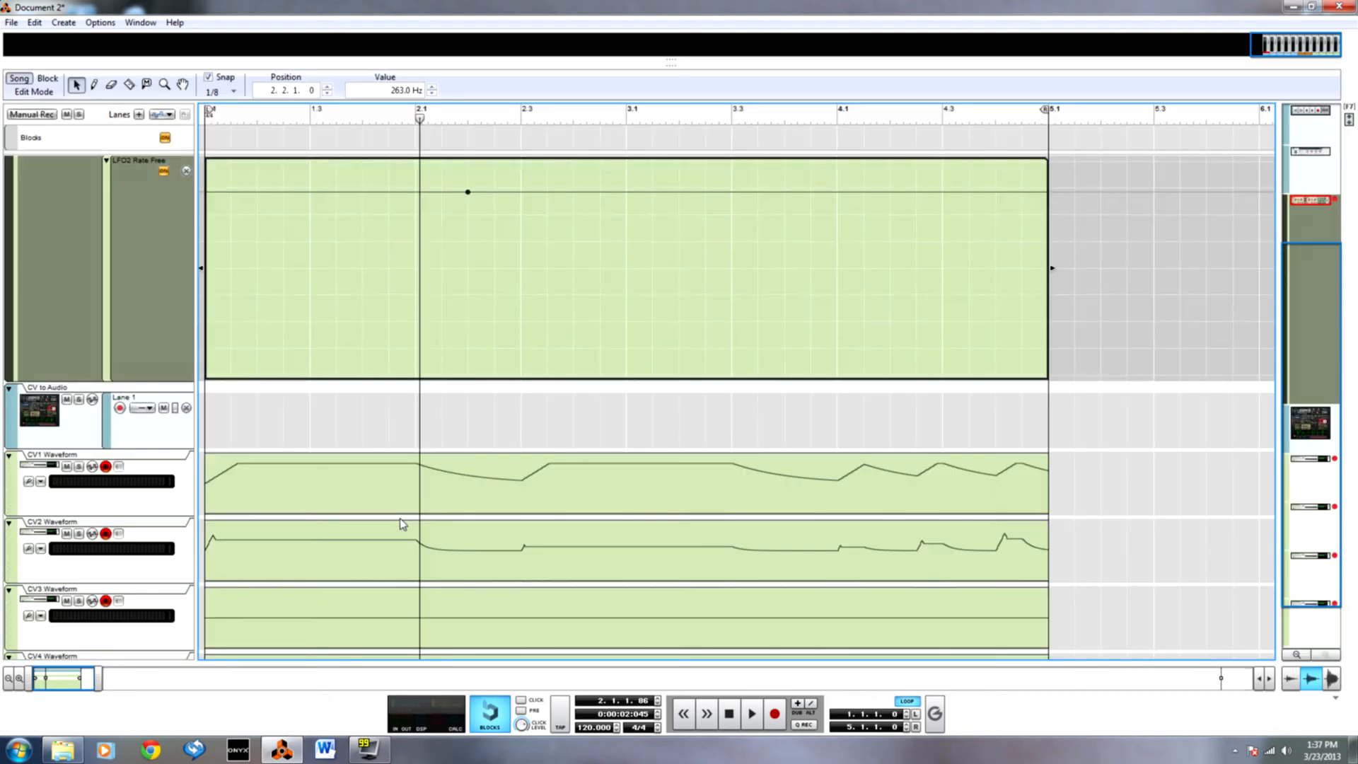
key(F6)
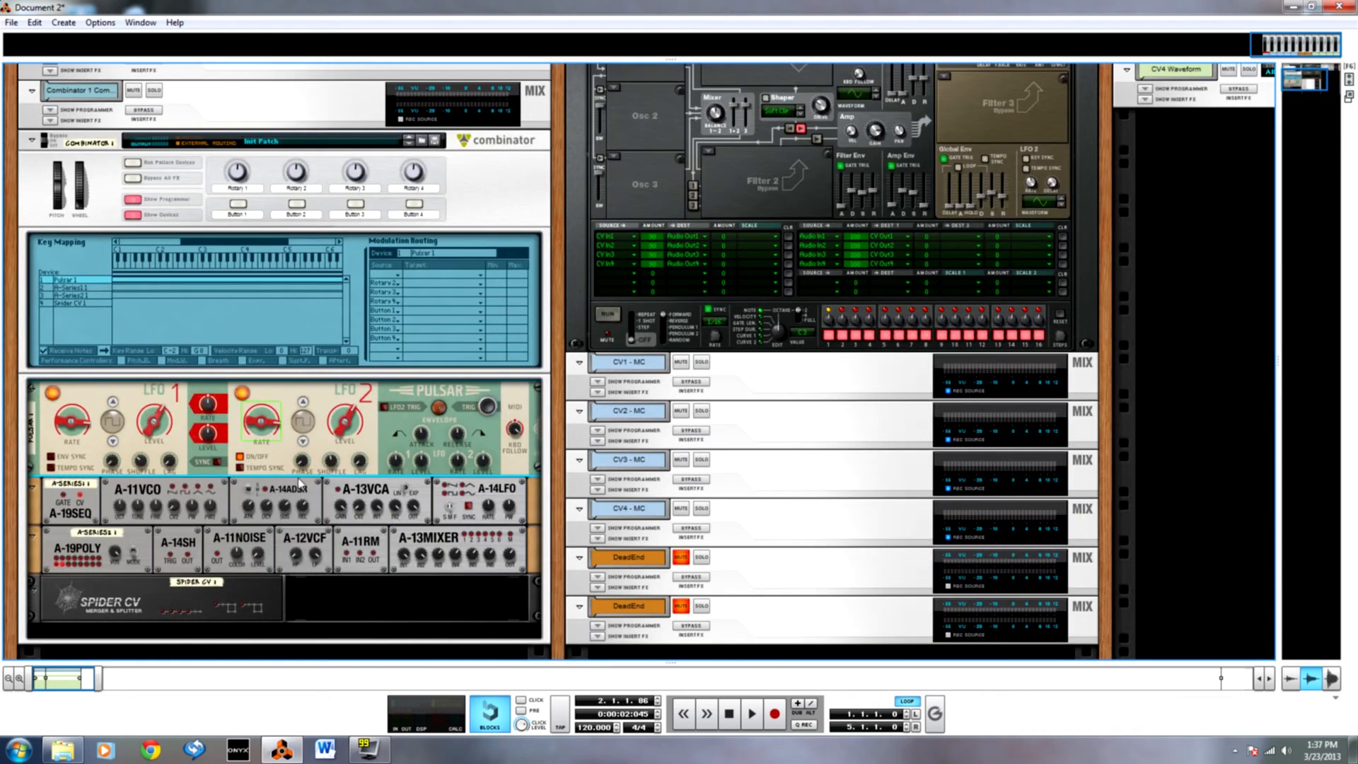